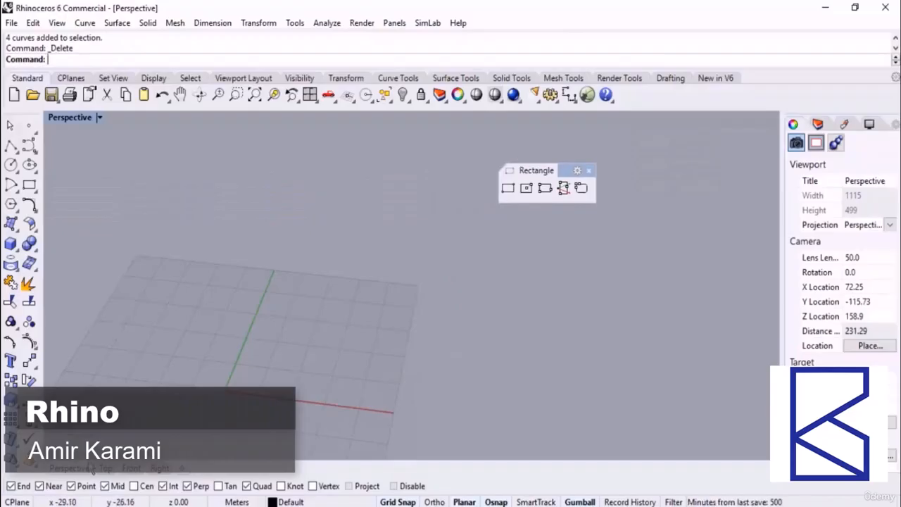
Draw a rectangle from two opposite corners in the Top view, in the positive quadrant of the grid.
{"action": "left_click", "coordinate": [106, 469]}
{"action": "scroll", "coordinate": [267, 266], "scroll_direction": "down", "scroll_amount": 8}
{"action": "scroll", "coordinate": [305, 281], "scroll_direction": "up", "scroll_amount": 4}
{"action": "scroll", "coordinate": [307, 285], "scroll_direction": "up", "scroll_amount": 4}
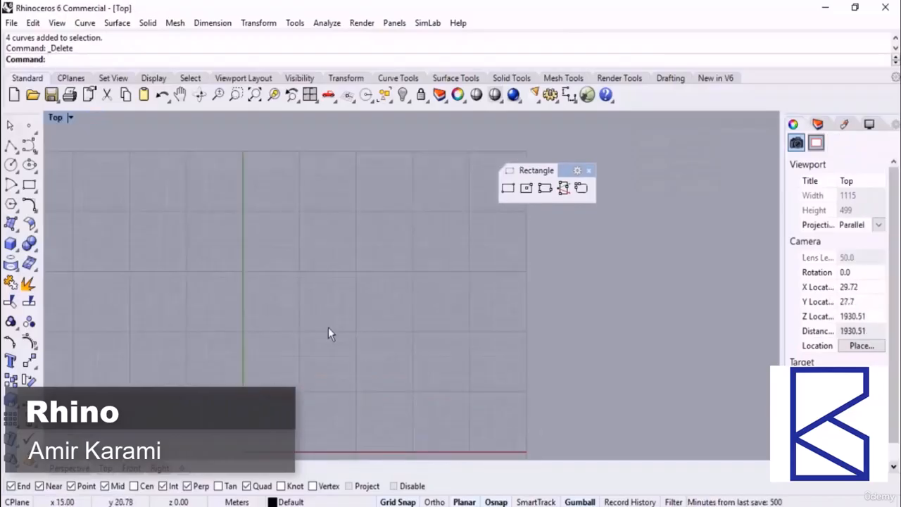
{"action": "left_click", "coordinate": [507, 187]}
{"action": "left_click", "coordinate": [445, 200]}
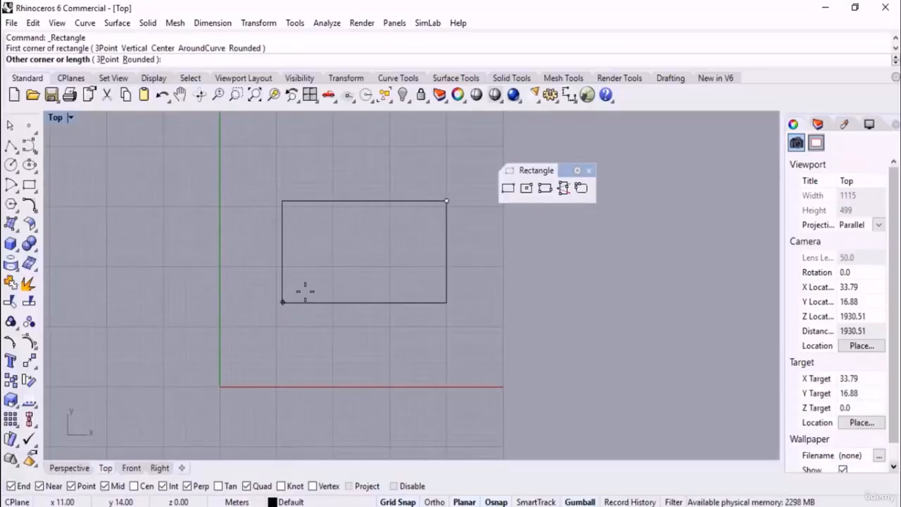
{"action": "left_click", "coordinate": [361, 254]}
Draw a second, wider rectangle from its centre at about 34,12, just below the first one.
{"action": "right_click_drag", "start_coordinate": [508, 256], "coordinate": [439, 235]}
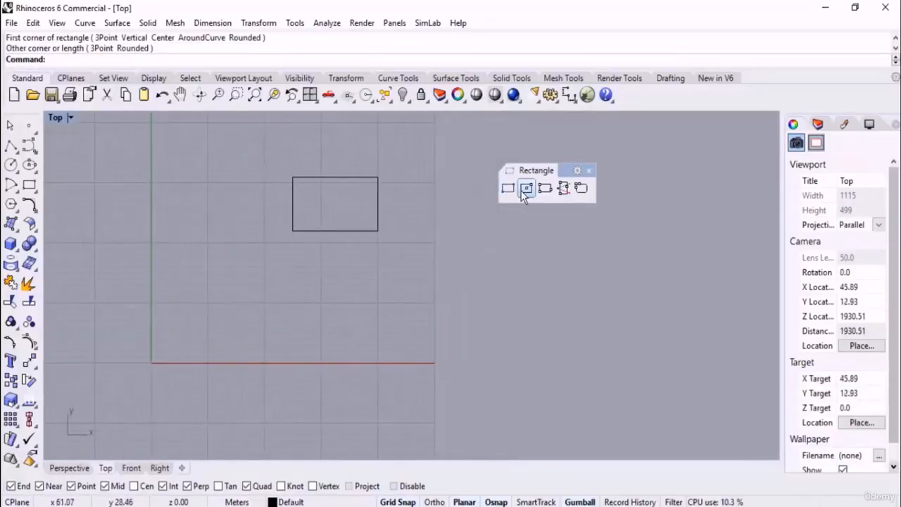
{"action": "left_click", "coordinate": [344, 290]}
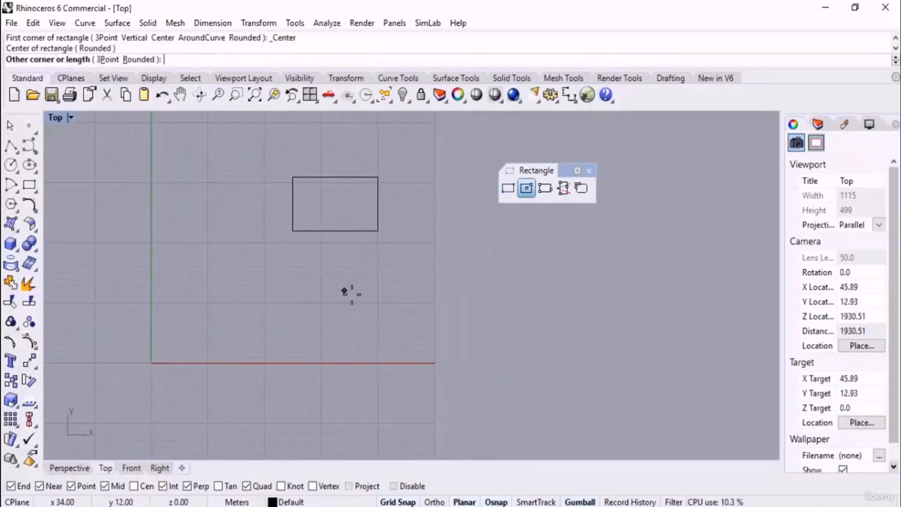
{"action": "left_click", "coordinate": [418, 326]}
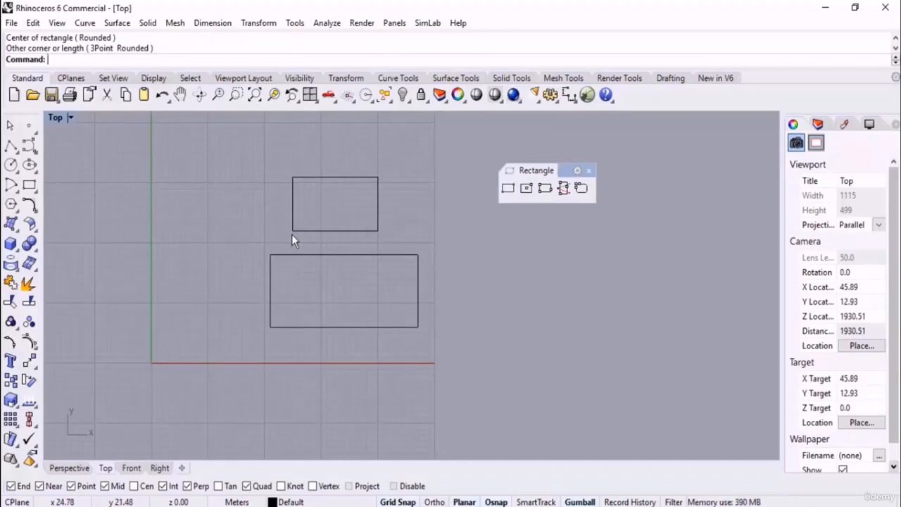
Draw a tilted rectangle with the 3Point option, outside the grid to the right of the first two rectangles.
{"action": "left_click", "coordinate": [10, 146]}
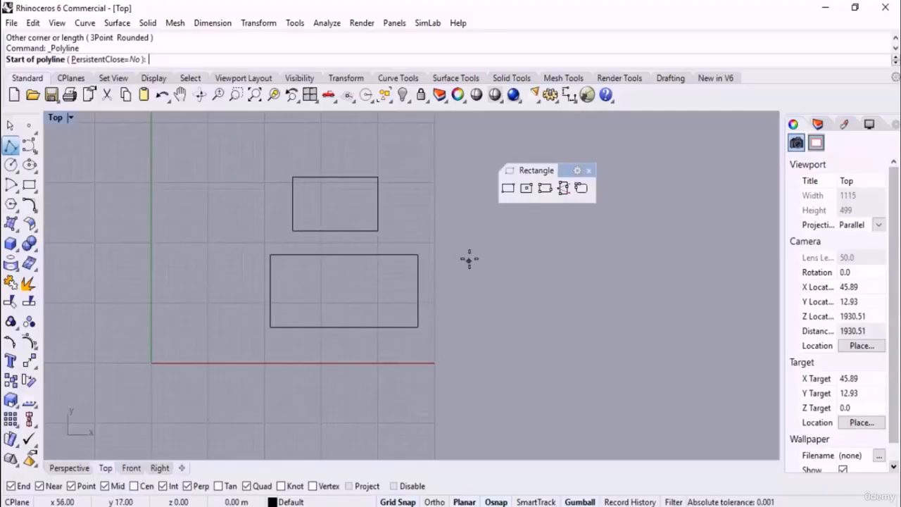
{"action": "left_click", "coordinate": [549, 194]}
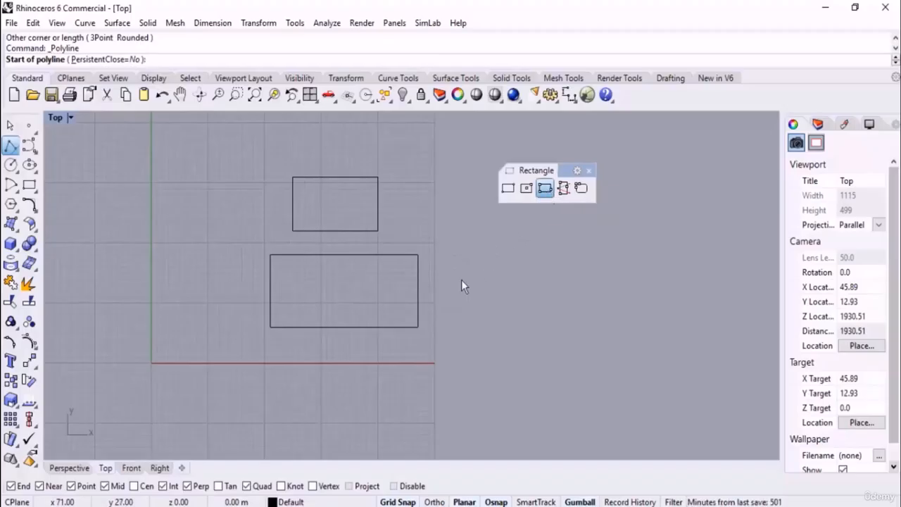
{"action": "right_click_drag", "start_coordinate": [461, 280], "coordinate": [341, 292]}
{"action": "right_click_drag", "start_coordinate": [372, 265], "coordinate": [347, 285]}
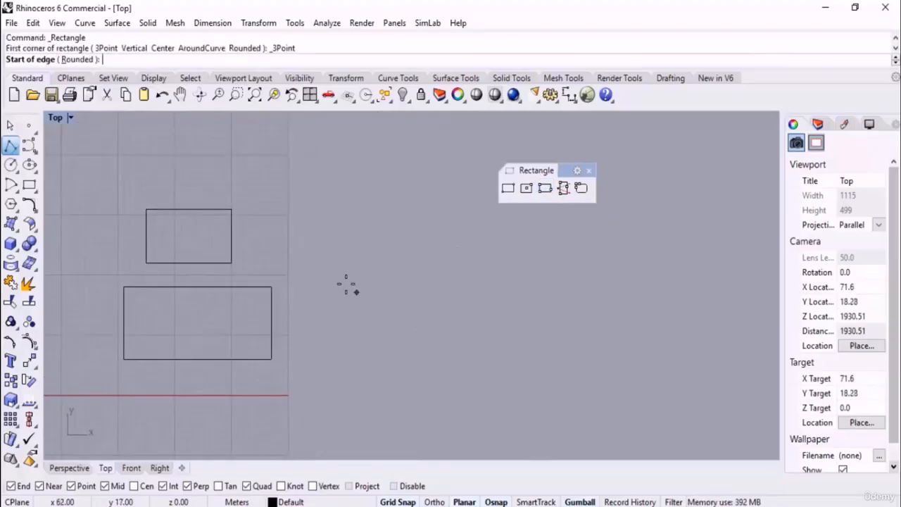
{"action": "left_click", "coordinate": [328, 222]}
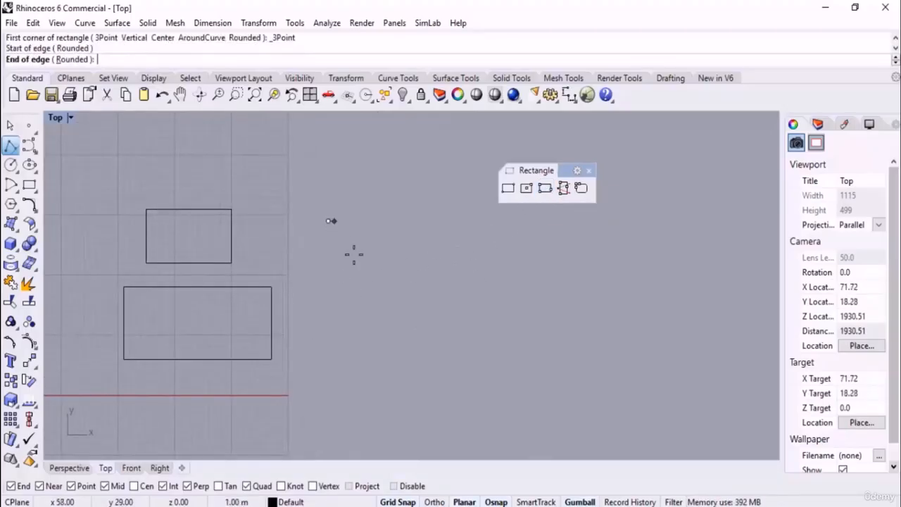
{"action": "left_click", "coordinate": [442, 322]}
{"action": "scroll", "coordinate": [443, 322], "scroll_direction": "down", "scroll_amount": 3}
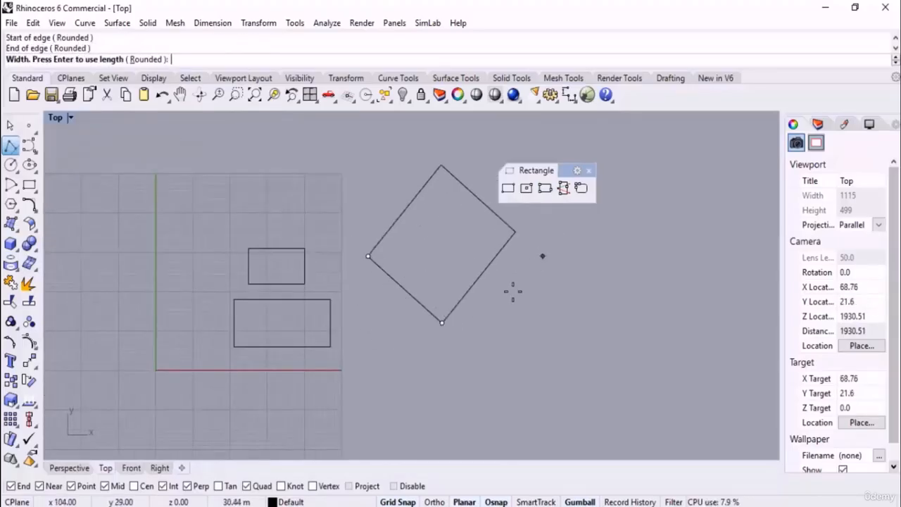
{"action": "left_click", "coordinate": [554, 259]}
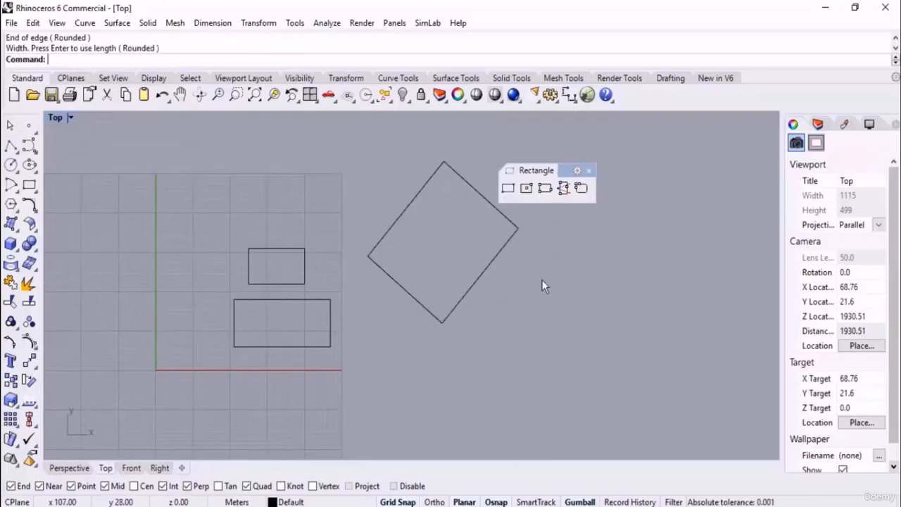
Draw a tall upright rectangle with the Vertical option in the Perspective view, its base edge crossing the far end of the Y axis.
{"action": "right_click_drag", "start_coordinate": [540, 283], "coordinate": [493, 273]}
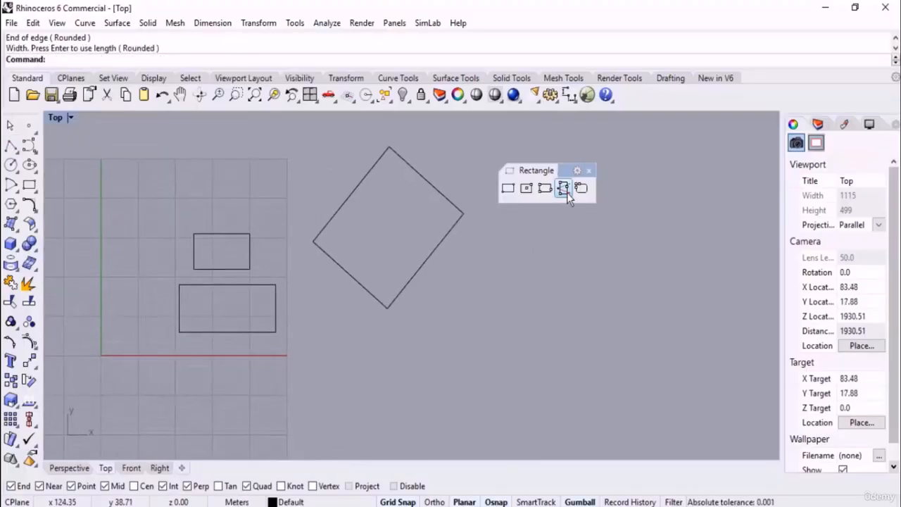
{"action": "left_click", "coordinate": [71, 467]}
{"action": "right_click_drag", "start_coordinate": [328, 326], "coordinate": [553, 203]}
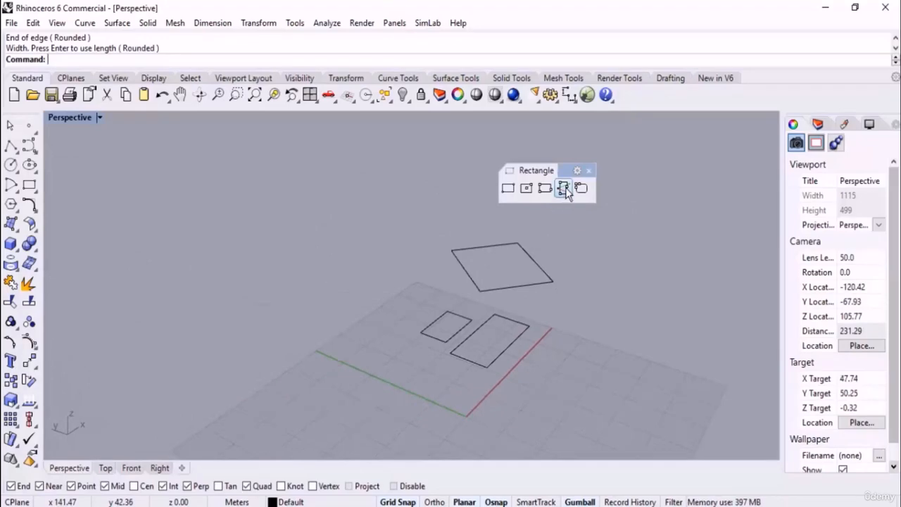
{"action": "left_click", "coordinate": [562, 188]}
{"action": "left_click", "coordinate": [370, 336]}
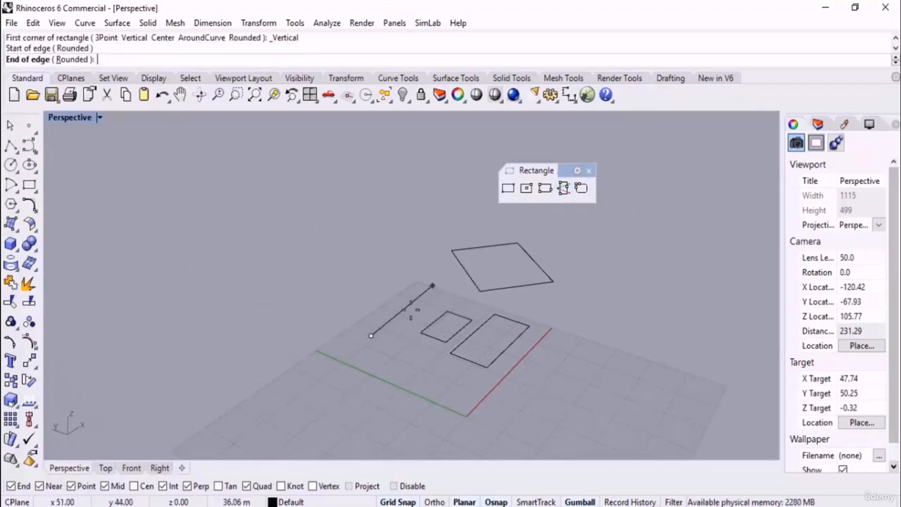
{"action": "left_click", "coordinate": [307, 380]}
{"action": "left_click", "coordinate": [304, 151]}
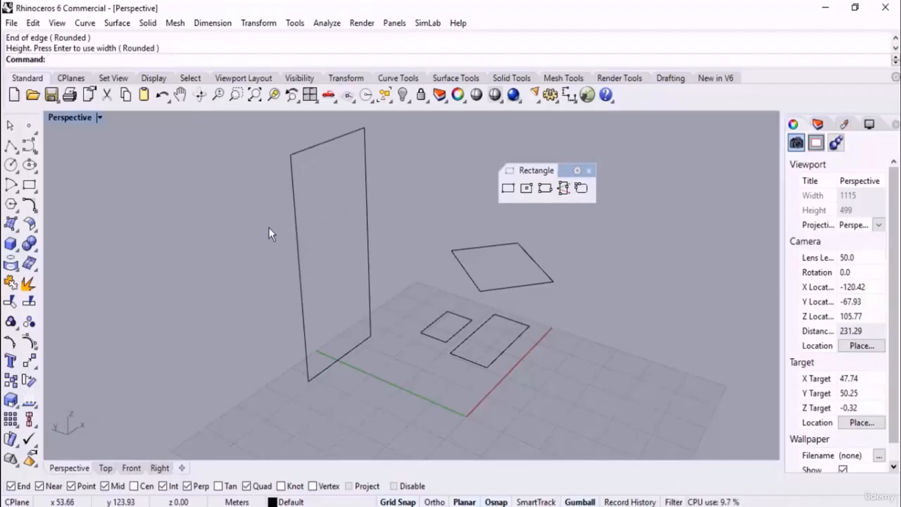
Draw a rounded rectangle with arc corners across the Y axis, its second corner at about -23,9, picking a point for the corner radius.
{"action": "right_click_drag", "start_coordinate": [268, 228], "coordinate": [328, 275]}
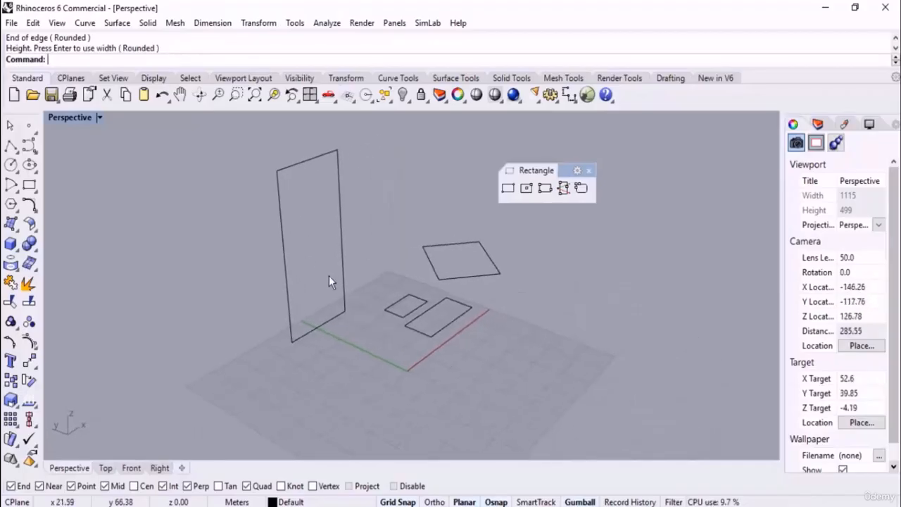
{"action": "left_click", "coordinate": [583, 191]}
{"action": "scroll", "coordinate": [352, 338], "scroll_direction": "up", "scroll_amount": 3}
{"action": "left_click", "coordinate": [346, 324]}
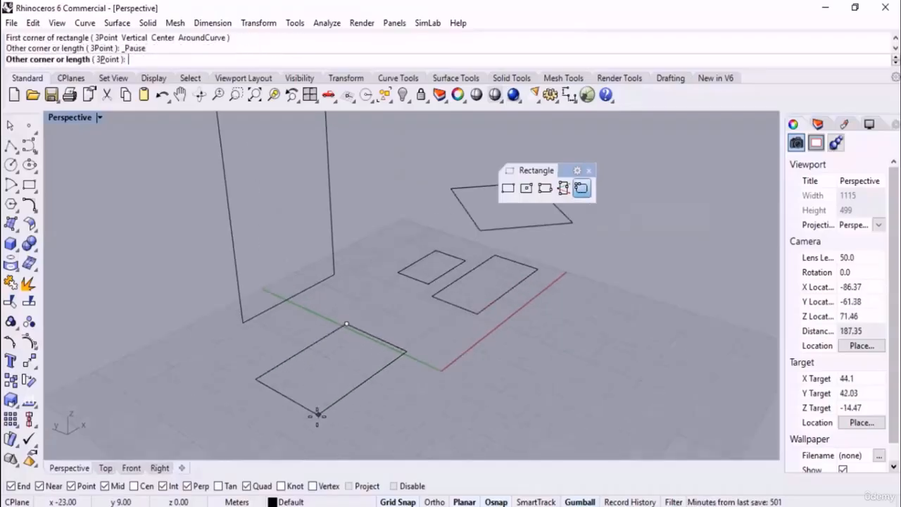
{"action": "left_click", "coordinate": [318, 409]}
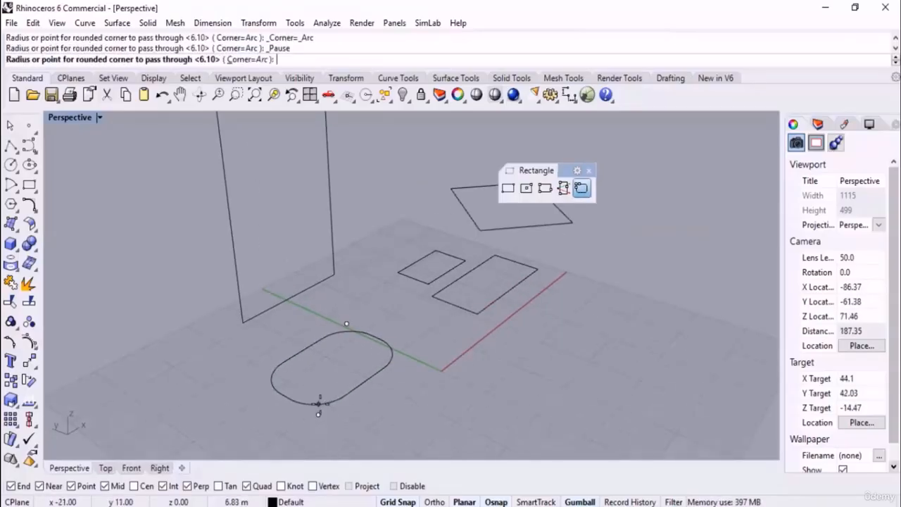
{"action": "left_click", "coordinate": [322, 404]}
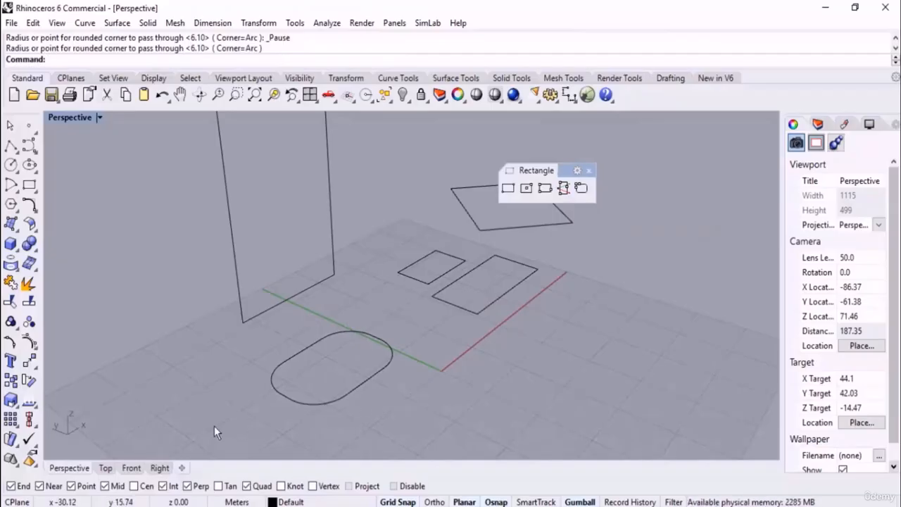
Select all five rectangles in the Perspective view and delete them.
{"action": "scroll", "coordinate": [284, 310], "scroll_direction": "down", "scroll_amount": 4}
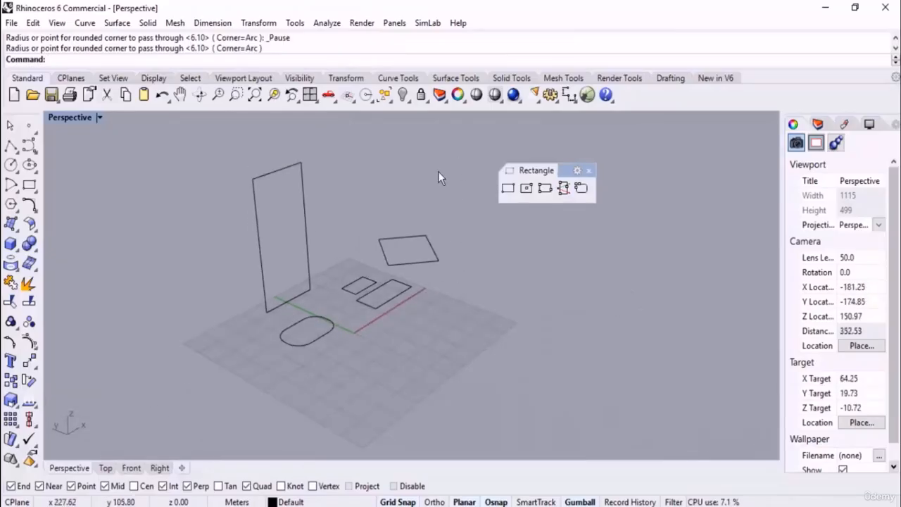
{"action": "left_click_drag", "start_coordinate": [437, 171], "coordinate": [184, 391]}
{"action": "key", "text": "Delete"}
Draw a trial rectangle from origin 0 in the Top view with a freely picked opposite corner, and delete it.
{"action": "right_click_drag", "start_coordinate": [444, 280], "coordinate": [391, 324]}
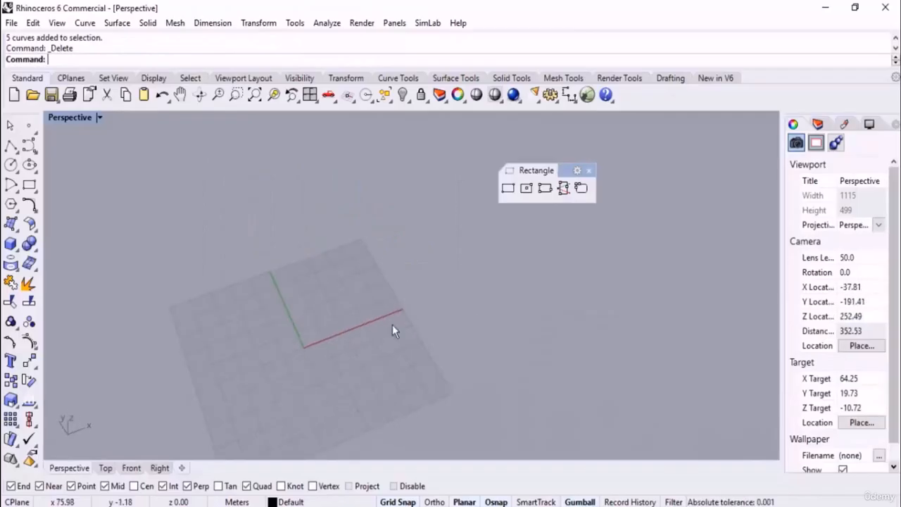
{"action": "left_click", "coordinate": [106, 468]}
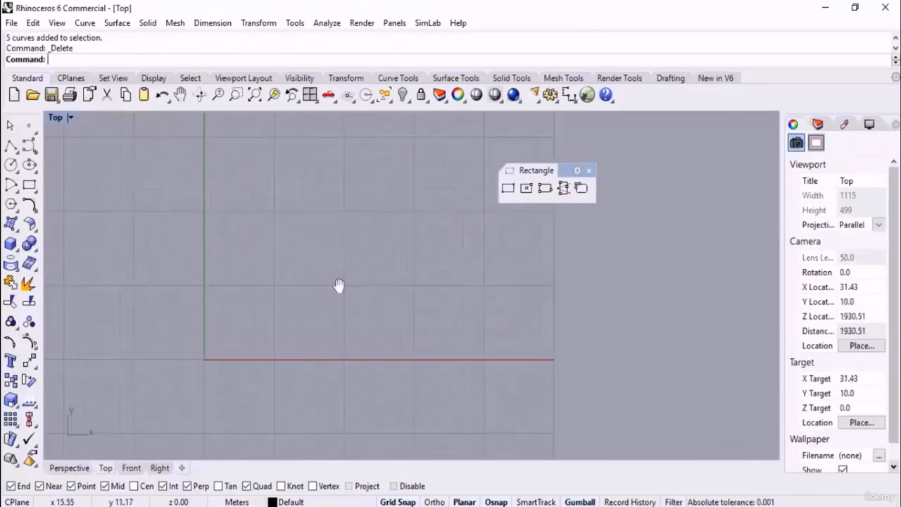
{"action": "left_click", "coordinate": [508, 188]}
{"action": "right_click_drag", "start_coordinate": [462, 251], "coordinate": [389, 260]}
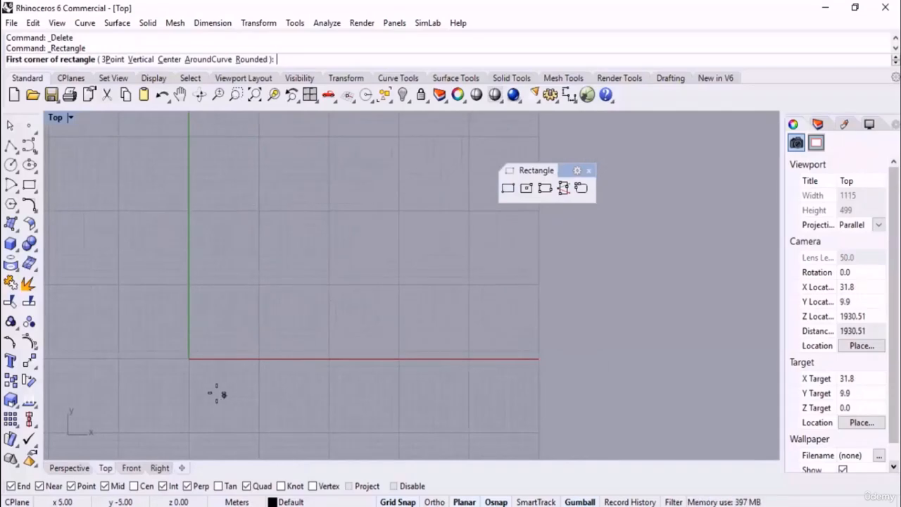
{"action": "type", "text": "0"}
{"action": "key", "text": "Return"}
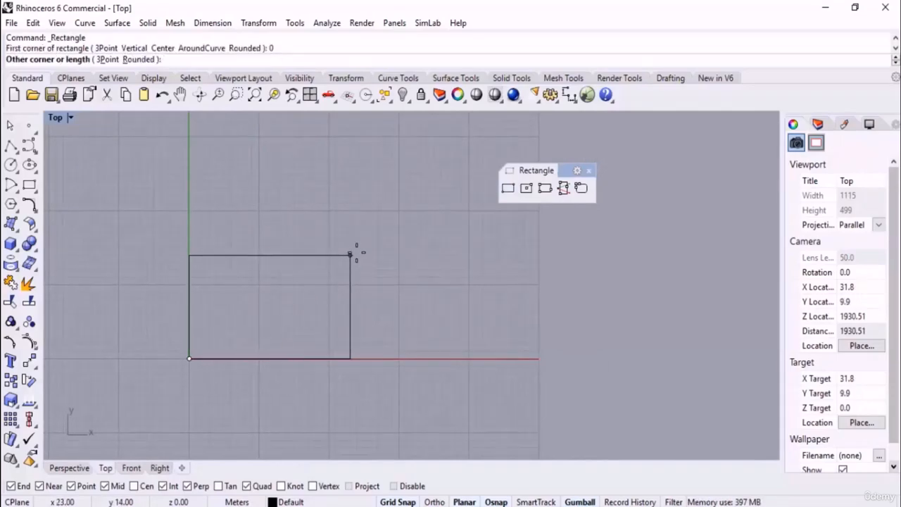
{"action": "left_click", "coordinate": [399, 209]}
{"action": "left_click_drag", "start_coordinate": [454, 264], "coordinate": [346, 320]}
{"action": "key", "text": "Delete"}
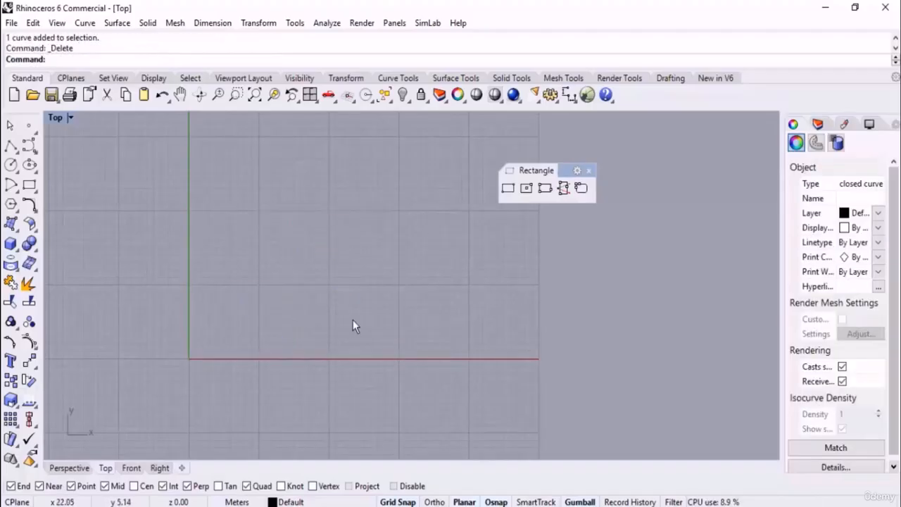
{"action": "left_click", "coordinate": [508, 188]}
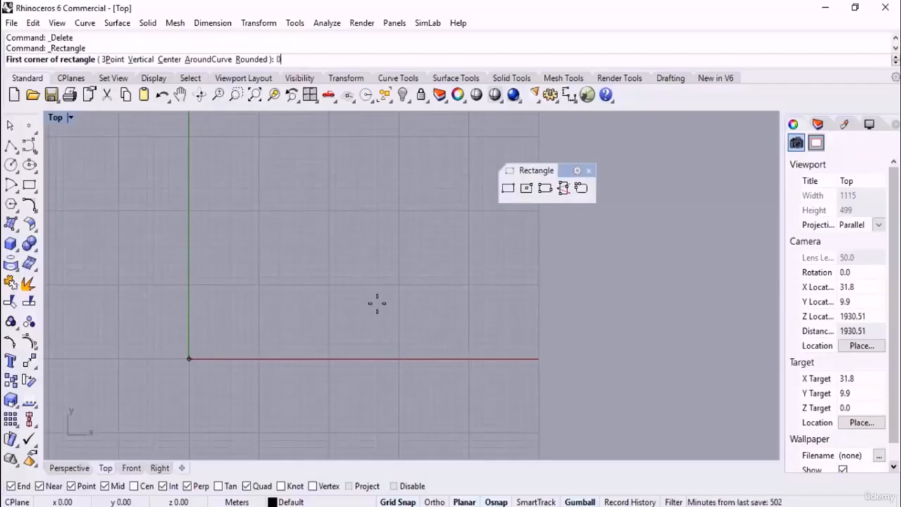
{"action": "type", "text": "0"}
{"action": "key", "text": "Return"}
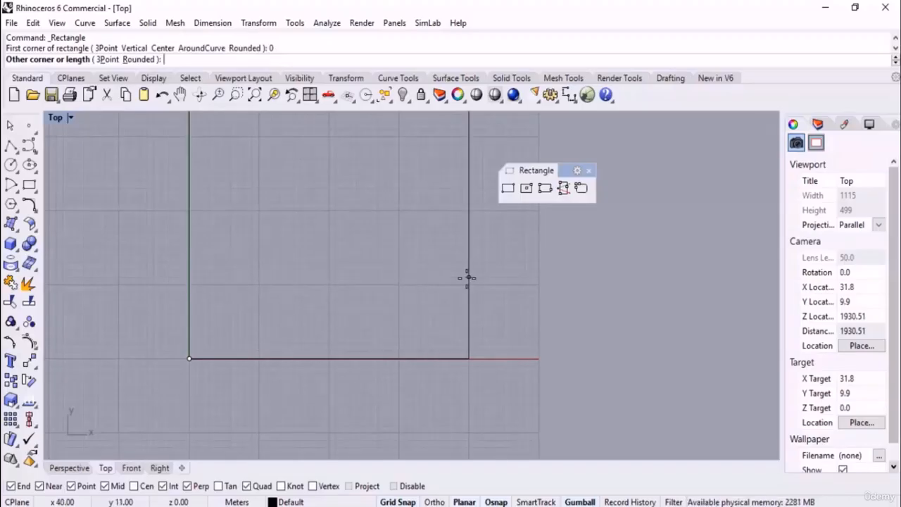
{"action": "type", "text": "@30"}
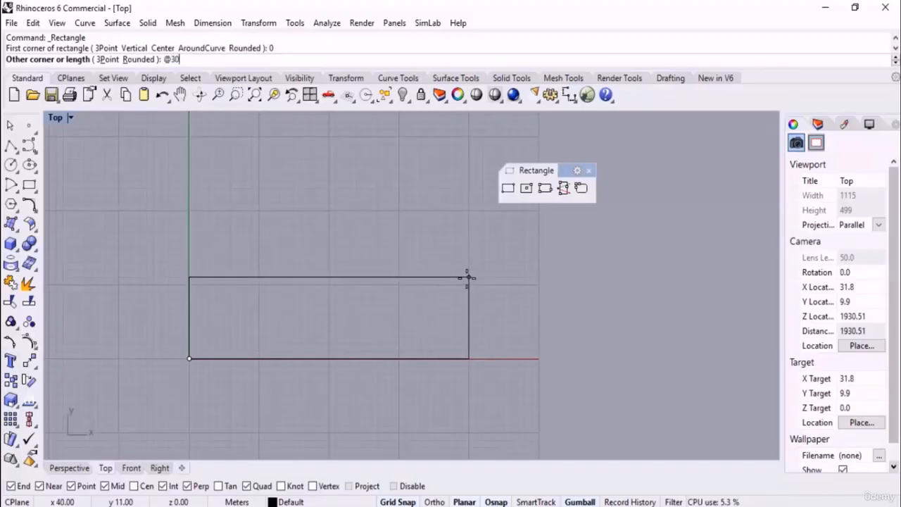
{"action": "type", "text": ","}
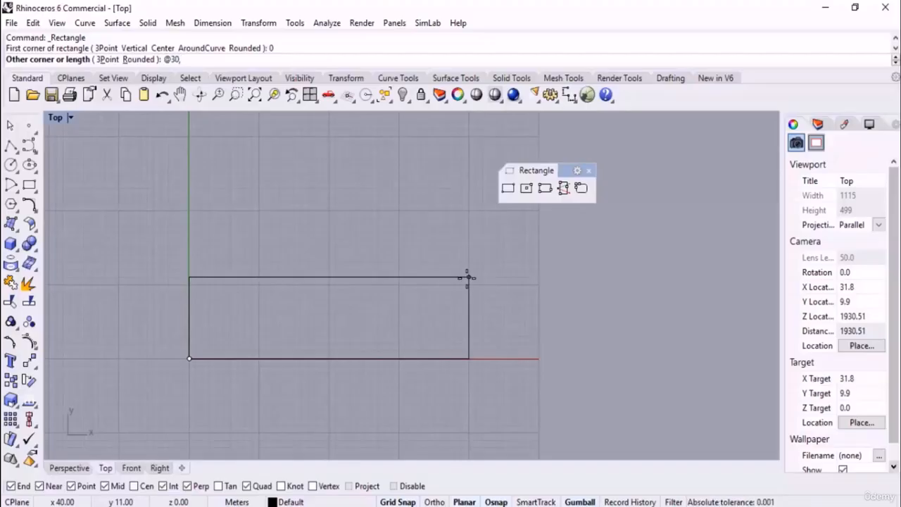
{"action": "type", "text": "25"}
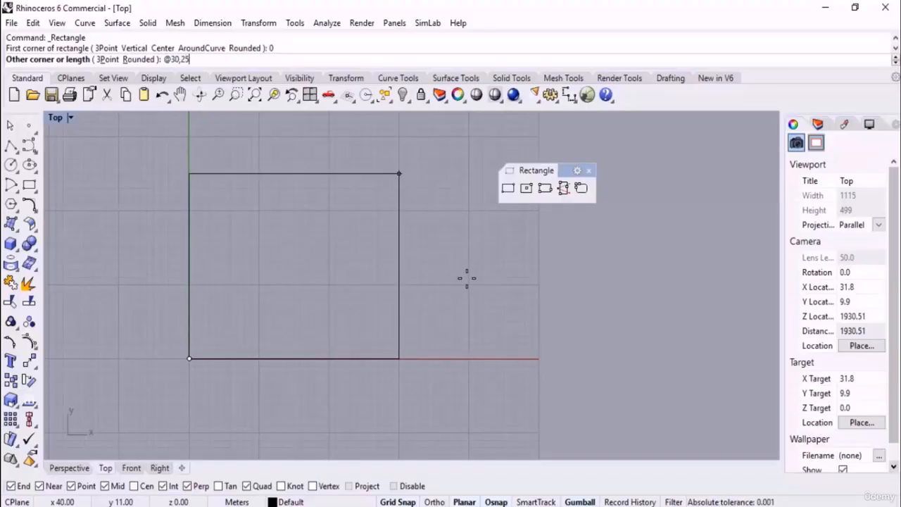
{"action": "key", "text": "Return"}
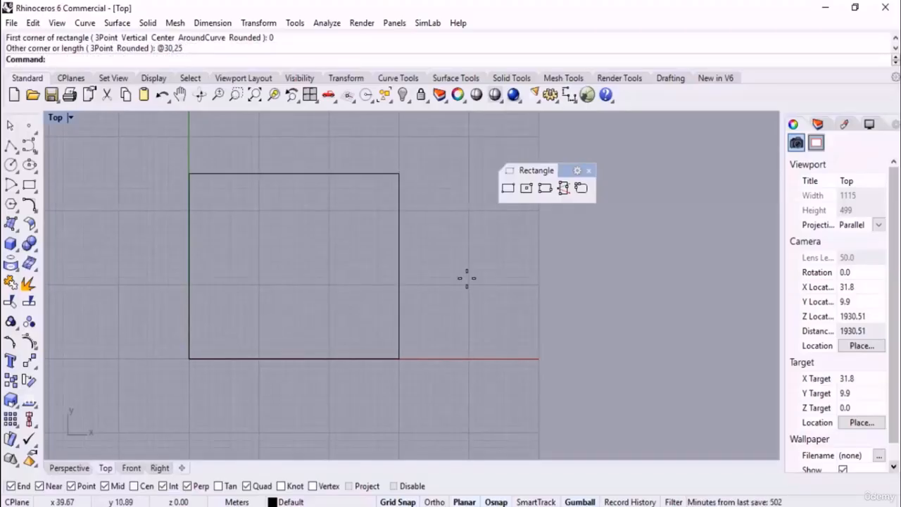
{"action": "left_click", "coordinate": [399, 294]}
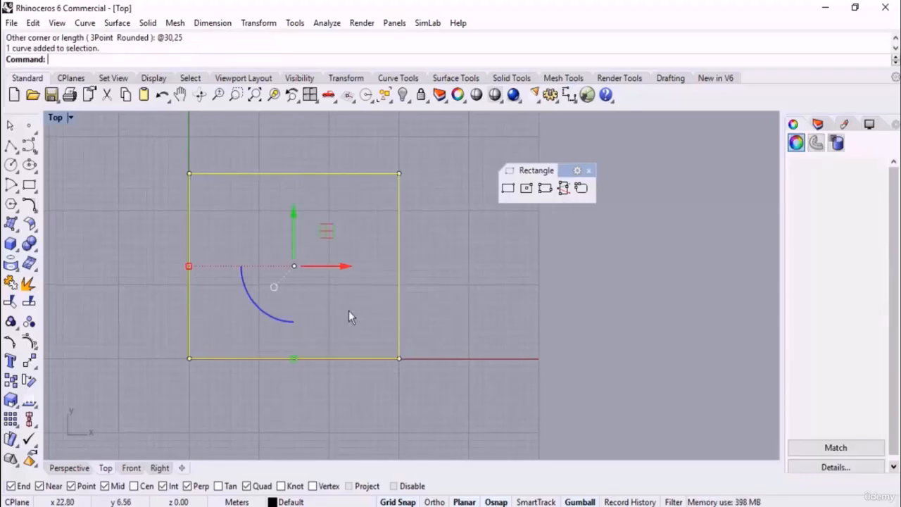
{"action": "key", "text": "Delete"}
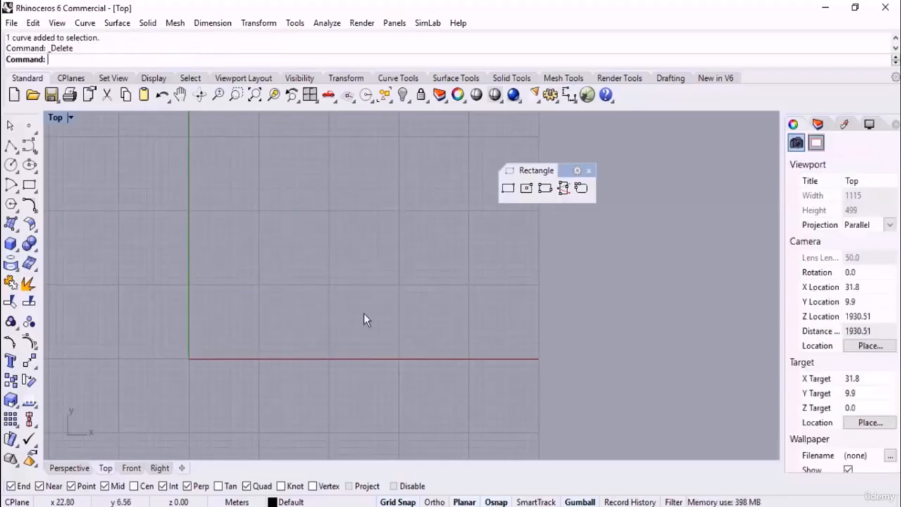
{"action": "left_click", "coordinate": [528, 190]}
{"action": "type", "text": "0"}
{"action": "key", "text": "Return"}
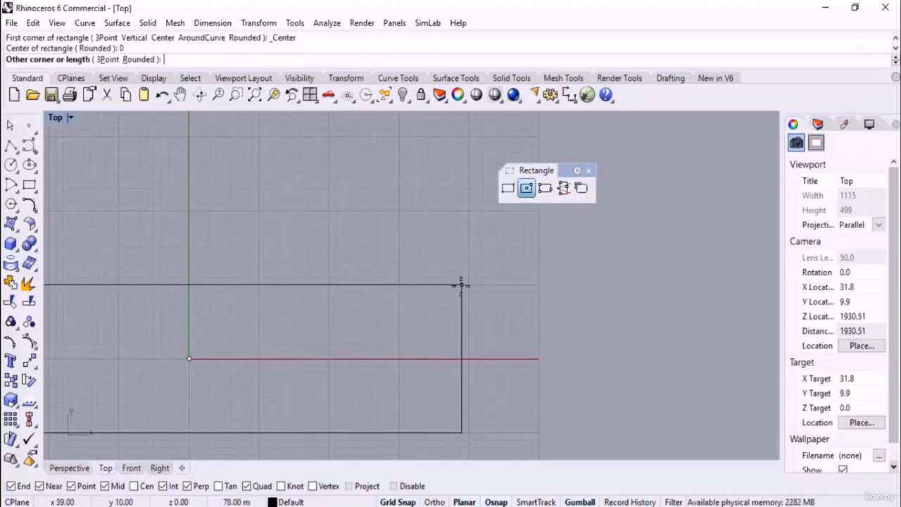
{"action": "scroll", "coordinate": [384, 238], "scroll_direction": "down", "scroll_amount": 2}
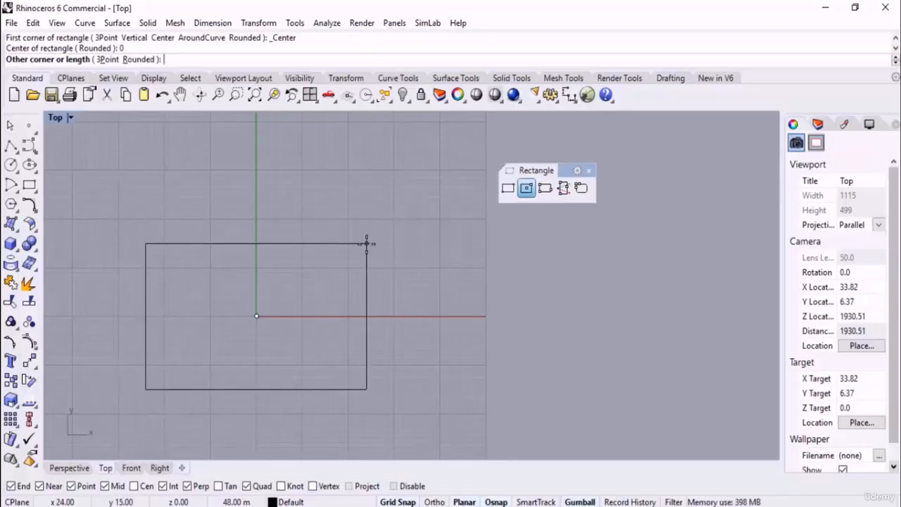
{"action": "key", "text": "F8"}
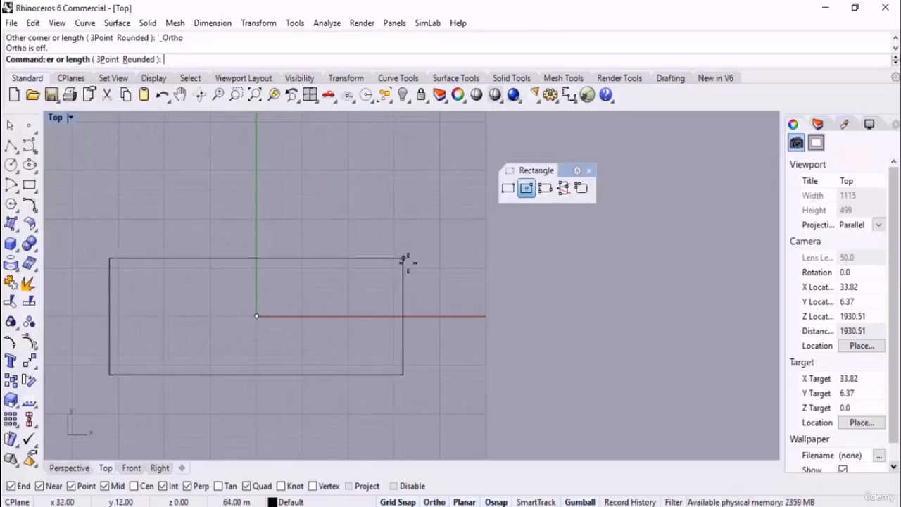
{"action": "key", "text": "F8"}
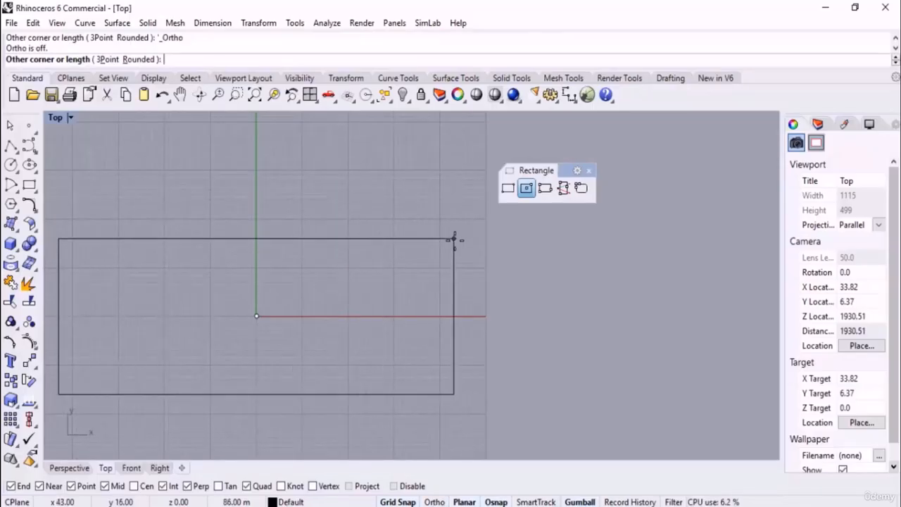
{"action": "key", "text": "Escape"}
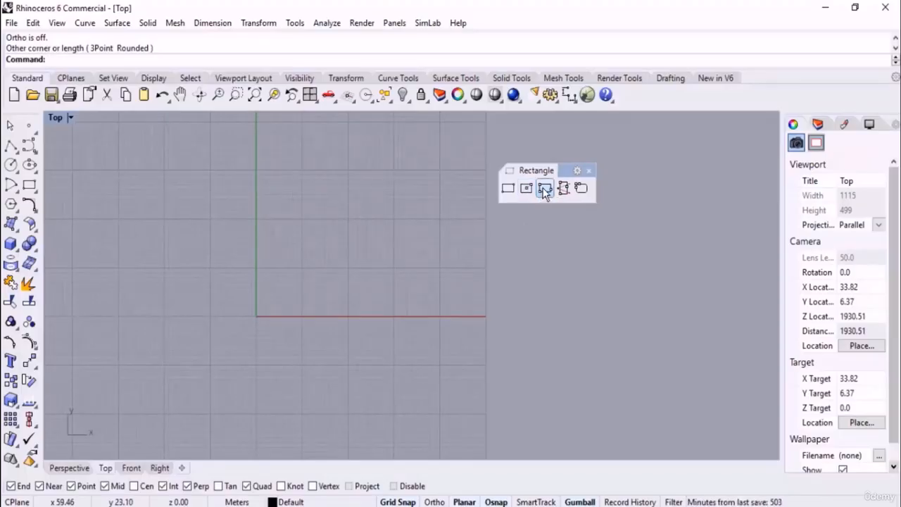
Draw two freehand corner rectangles on the ground plane in the Perspective view, one beside the Y axis and one at the grid's opposite edge.
{"action": "scroll", "coordinate": [352, 327], "scroll_direction": "down", "scroll_amount": 6}
{"action": "right_click_drag", "start_coordinate": [404, 328], "coordinate": [369, 348]}
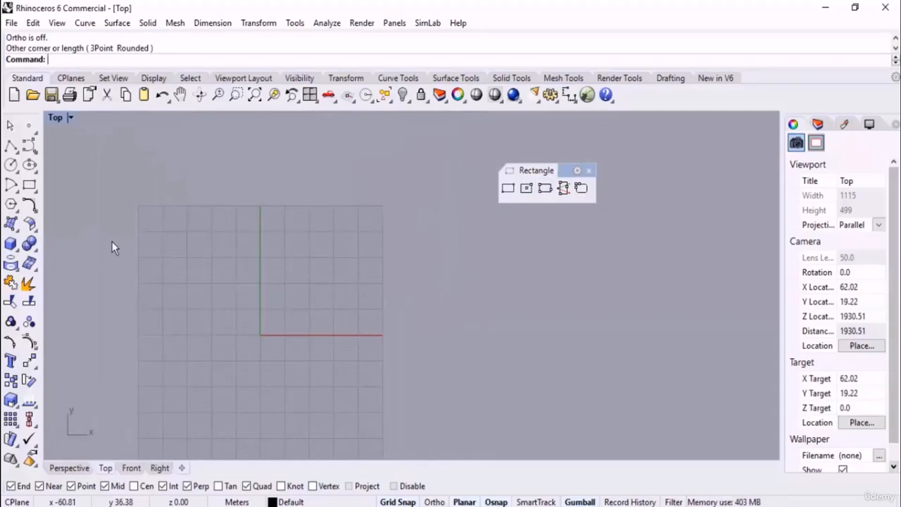
{"action": "left_click", "coordinate": [69, 468]}
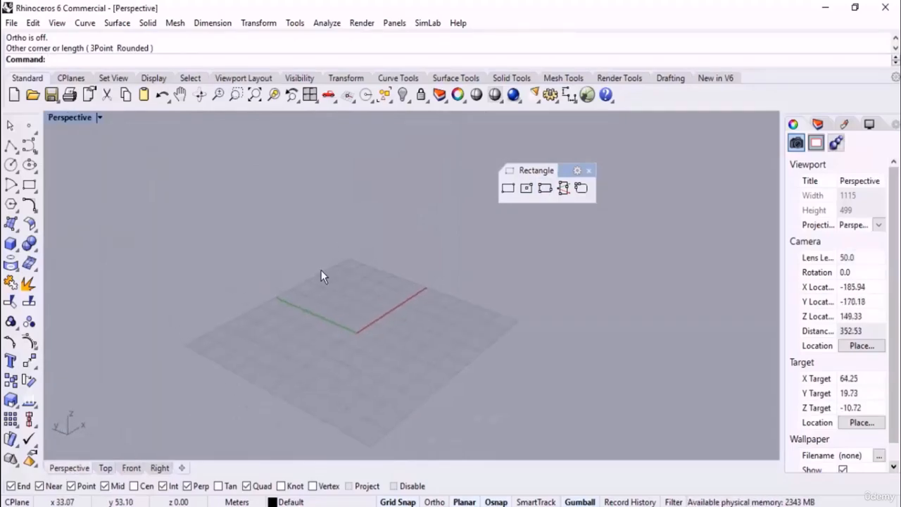
{"action": "left_click", "coordinate": [29, 184]}
{"action": "left_click", "coordinate": [206, 332]}
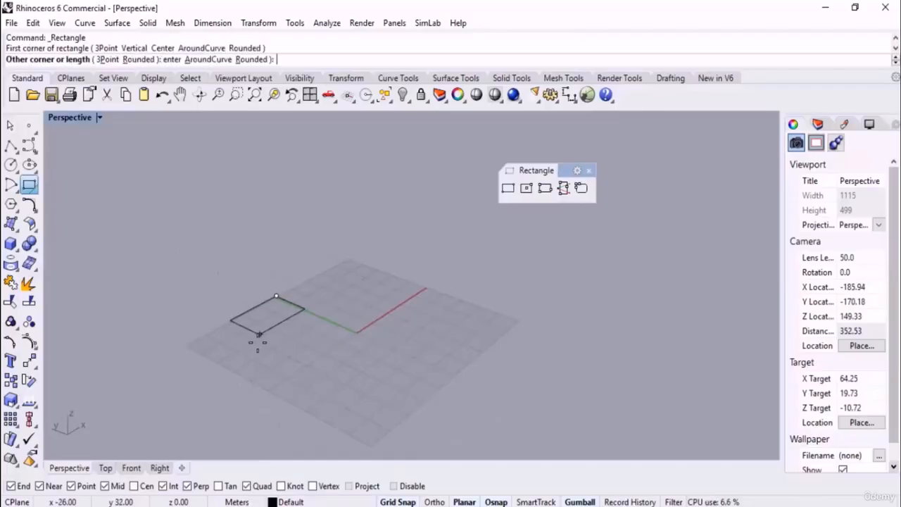
{"action": "left_click", "coordinate": [317, 315]}
{"action": "key", "text": "Return"}
{"action": "left_click", "coordinate": [501, 299]}
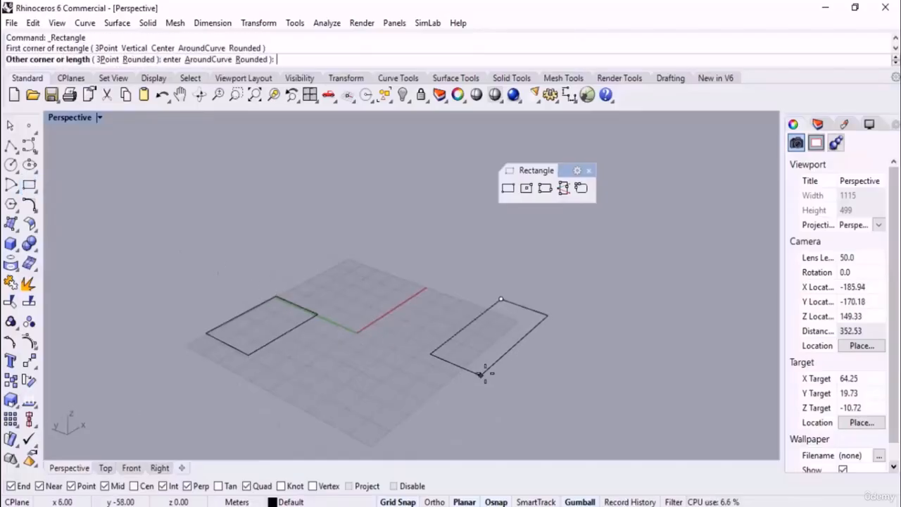
{"action": "left_click", "coordinate": [487, 369]}
Draw a third corner rectangle beyond the end of the X axis and move it vertically above the ground plane.
{"action": "key", "text": "Return"}
{"action": "left_click", "coordinate": [423, 210]}
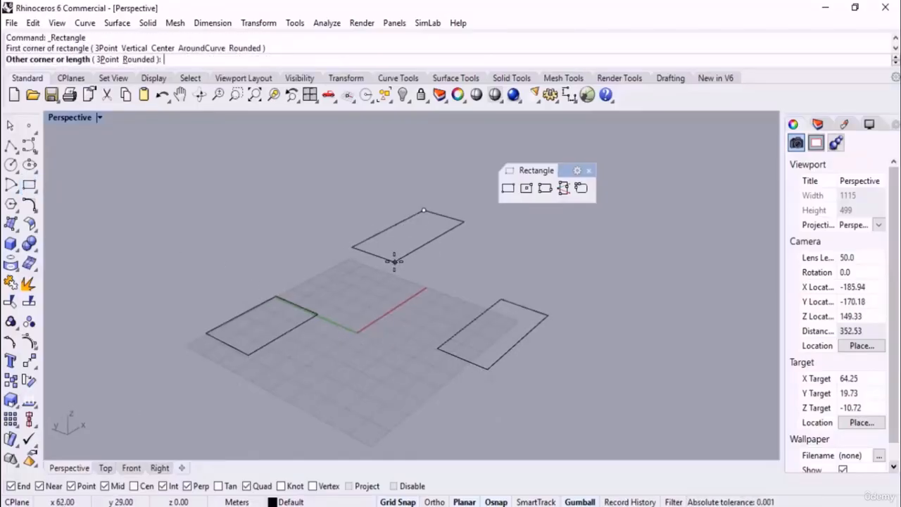
{"action": "left_click", "coordinate": [392, 266]}
{"action": "left_click", "coordinate": [388, 261]}
{"action": "scroll", "coordinate": [395, 331], "scroll_direction": "down", "scroll_amount": 2}
{"action": "right_click_drag", "start_coordinate": [395, 331], "coordinate": [400, 268]}
{"action": "left_click_drag", "start_coordinate": [403, 220], "coordinate": [406, 151]}
{"action": "left_click", "coordinate": [478, 229]}
{"action": "right_click_drag", "start_coordinate": [478, 228], "coordinate": [483, 317]}
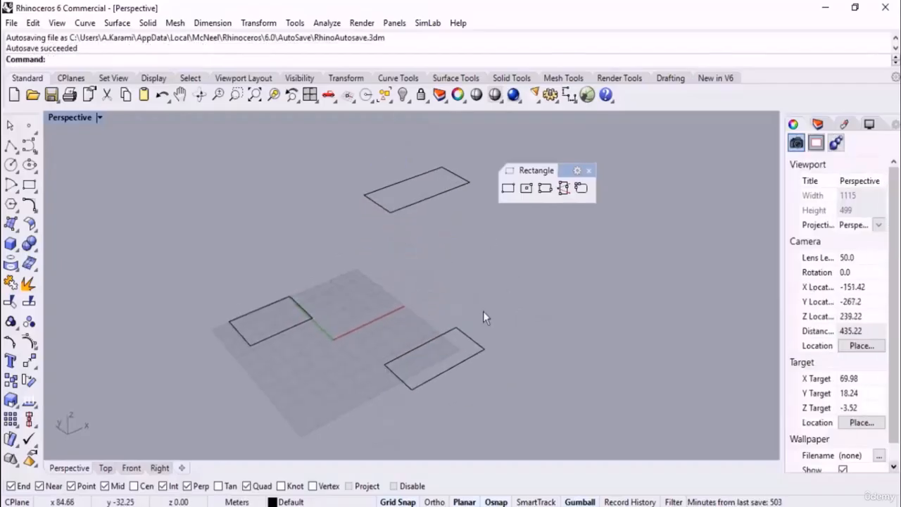
Draw a three-point rectangle joining facing corners of the two ground rectangles and reaching the raised one, and delete all four rectangles.
{"action": "left_click", "coordinate": [541, 193]}
{"action": "left_click", "coordinate": [312, 318]}
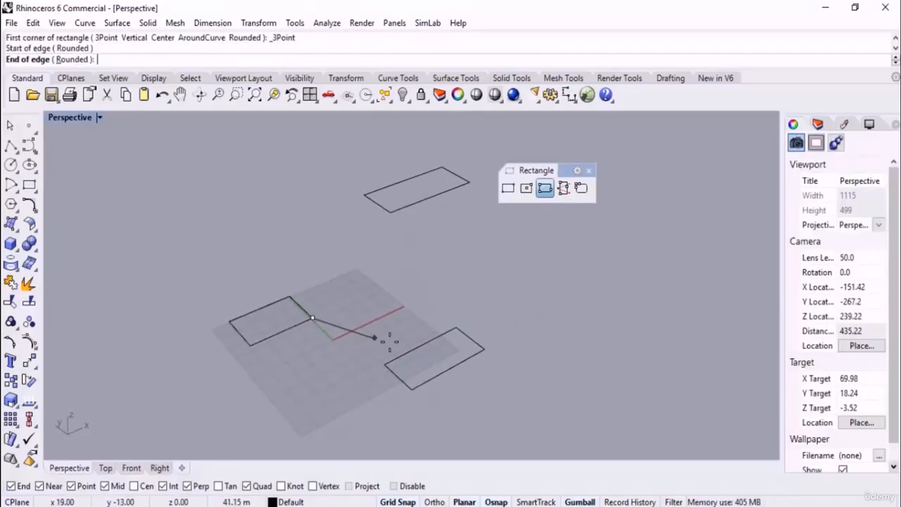
{"action": "left_click", "coordinate": [384, 364]}
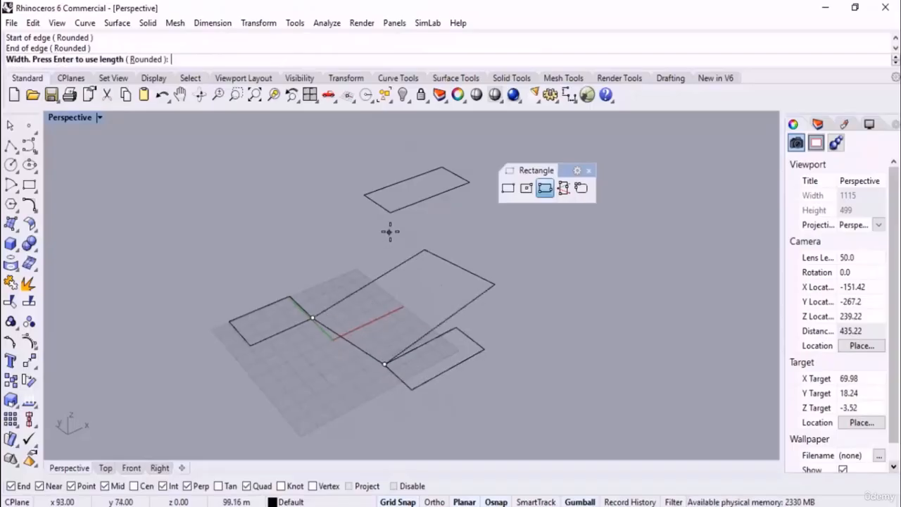
{"action": "mouse_move", "coordinate": [390, 231]}
{"action": "right_mouse_down"}
{"action": "mouse_move", "coordinate": [364, 256]}
{"action": "mouse_move", "coordinate": [388, 221]}
{"action": "right_mouse_up"}
{"action": "left_click", "coordinate": [399, 205]}
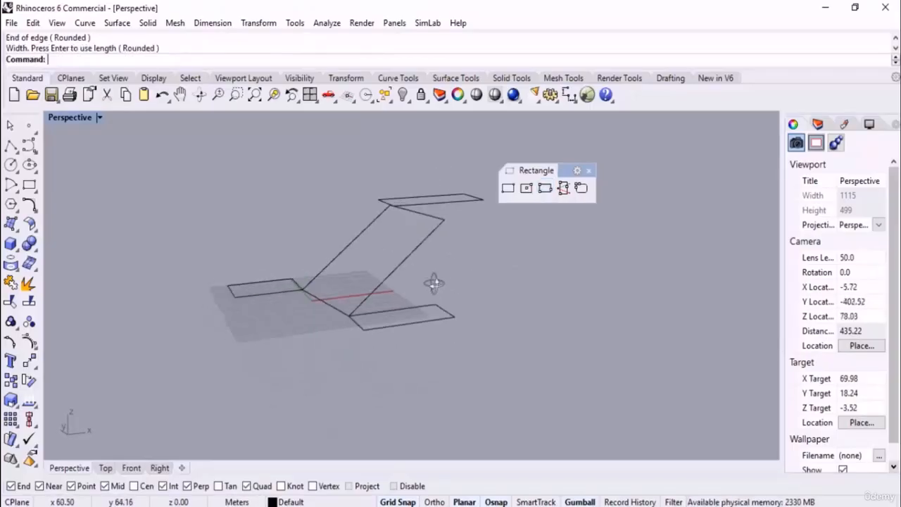
{"action": "right_click_drag", "start_coordinate": [433, 282], "coordinate": [536, 300]}
{"action": "key", "text": "ctrl+a"}
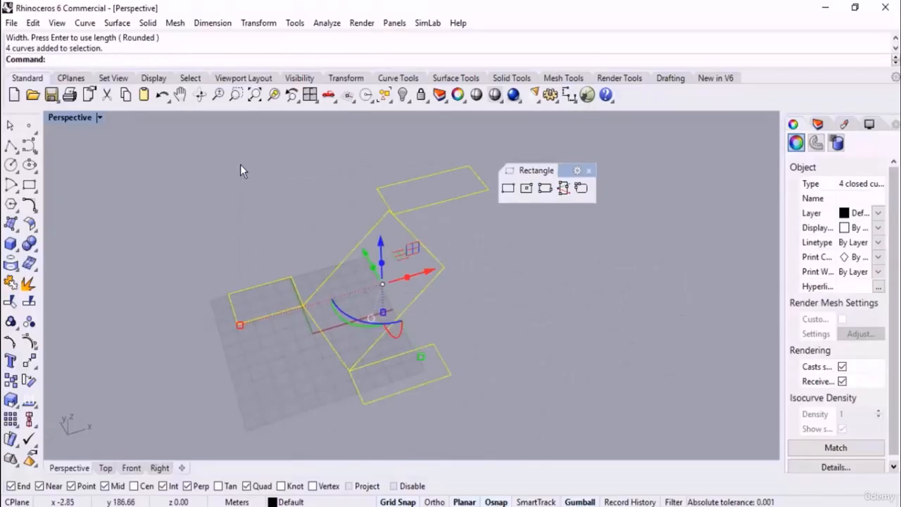
{"action": "key", "text": "Delete"}
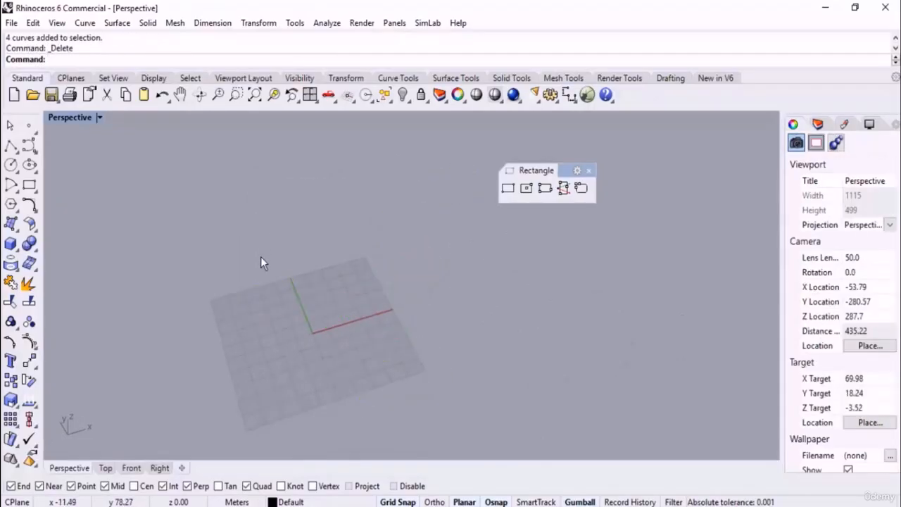
Start a three-point rectangle in the Top view, with its first edge 40 m long and constrained to 45-degree angles, sloping down towards the X axis.
{"action": "left_click", "coordinate": [105, 469]}
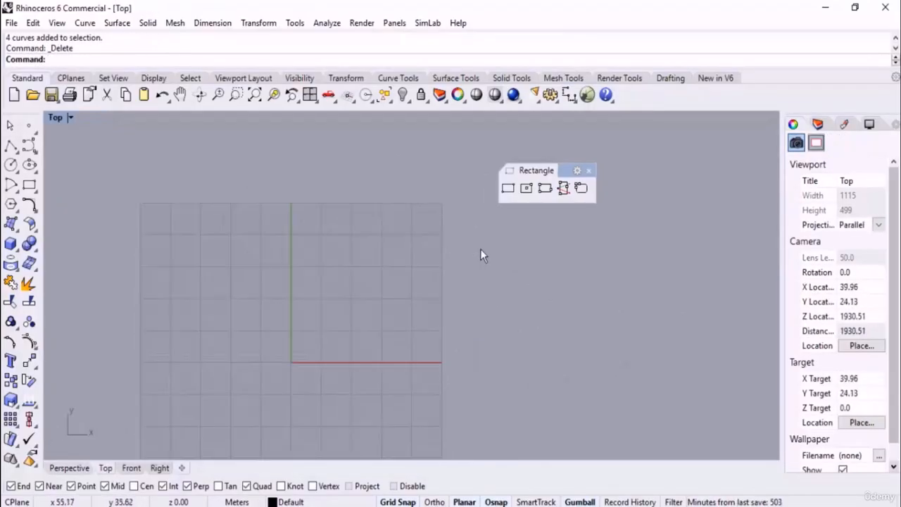
{"action": "left_click", "coordinate": [546, 191]}
{"action": "right_click_drag", "start_coordinate": [412, 293], "coordinate": [354, 288]}
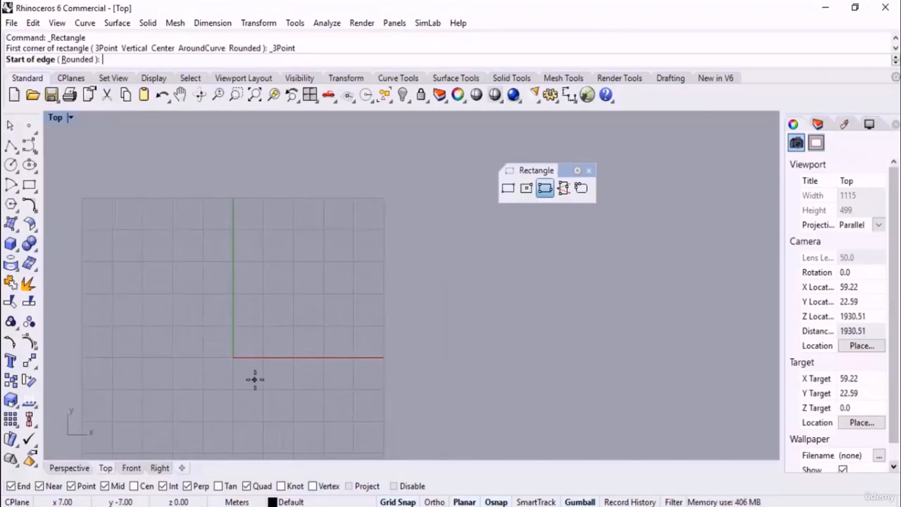
{"action": "left_click", "coordinate": [267, 252]}
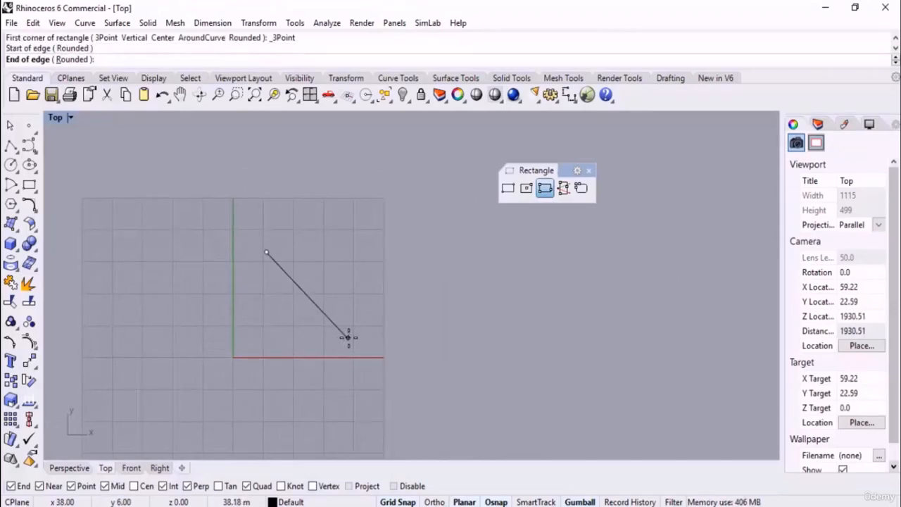
{"action": "key", "text": "shift"}
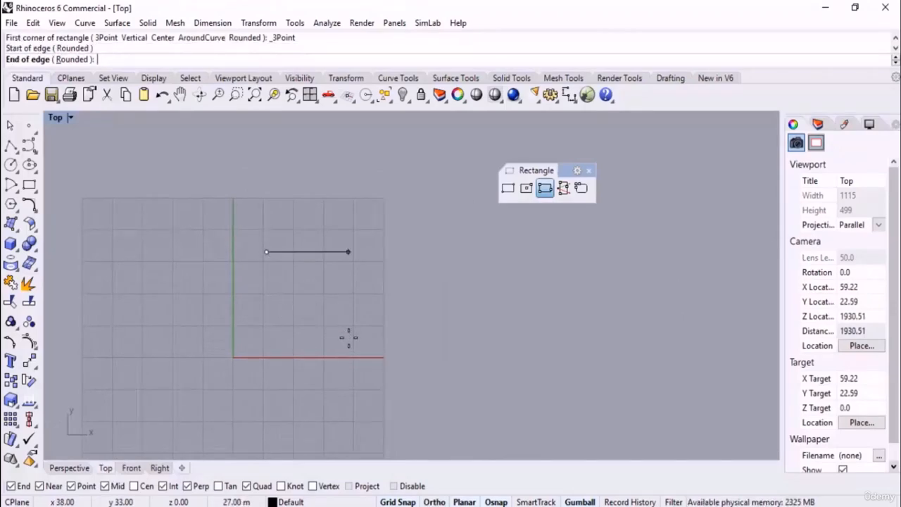
{"action": "type", "text": "<"}
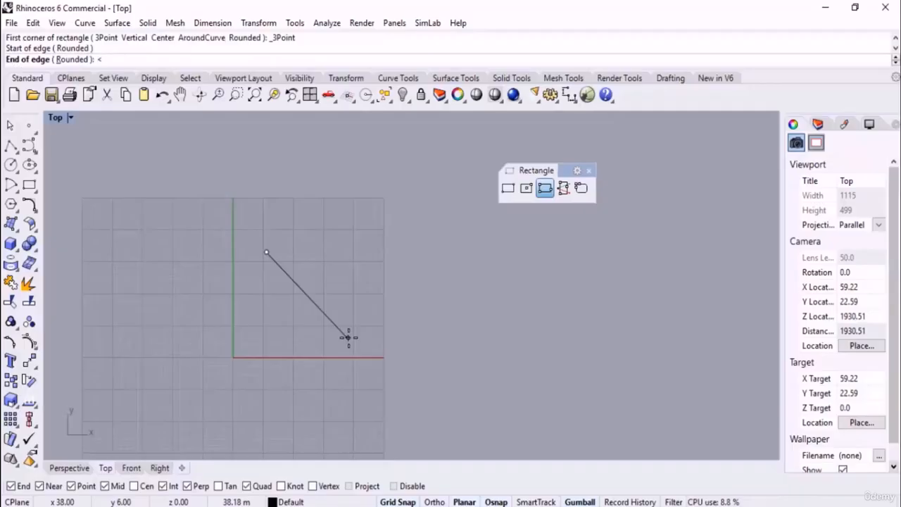
{"action": "type", "text": "45"}
{"action": "key", "text": "Return"}
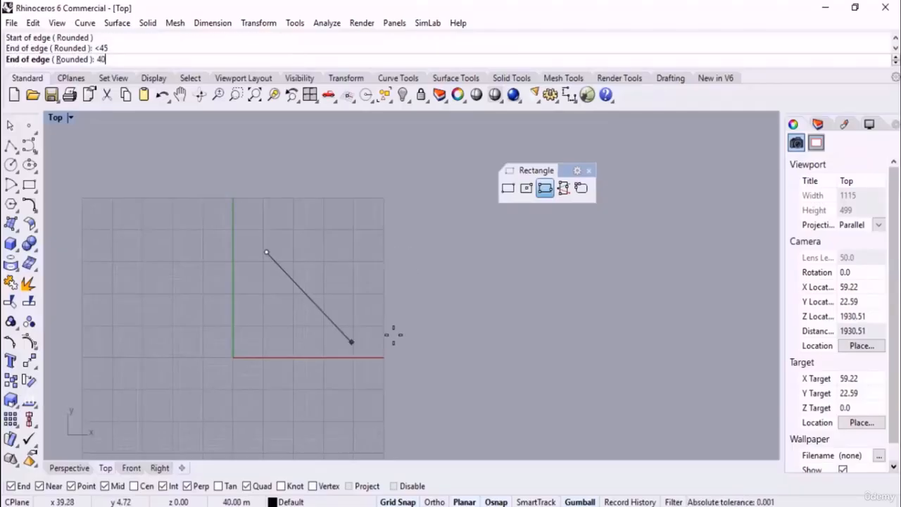
{"action": "type", "text": "40"}
{"action": "key", "text": "Return"}
{"action": "left_click", "coordinate": [396, 341]}
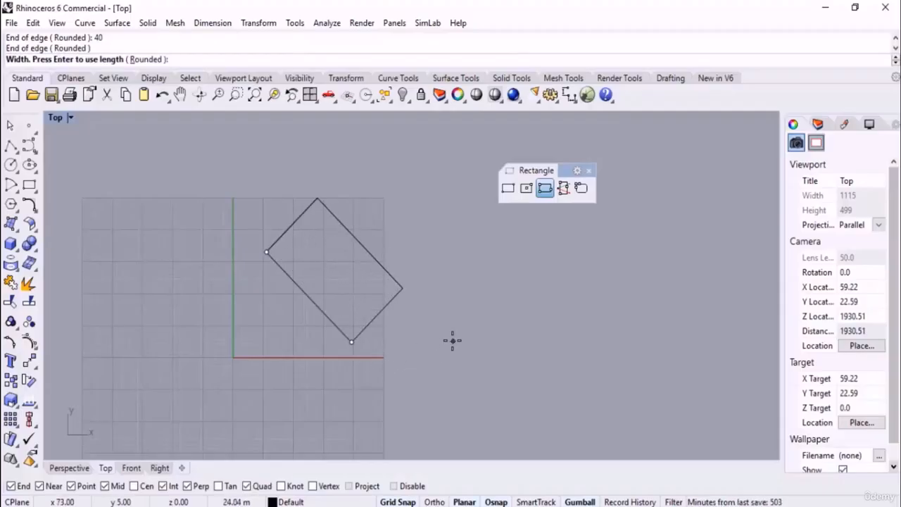
Complete the three-point rectangle with a width of 15 m above its first edge, and delete it.
{"action": "type", "text": "15"}
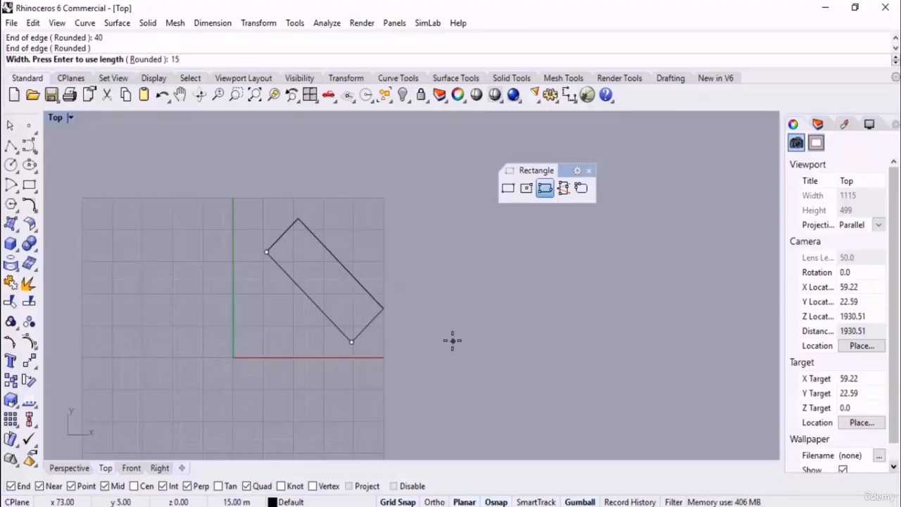
{"action": "key", "text": "Return"}
{"action": "left_click", "coordinate": [485, 318]}
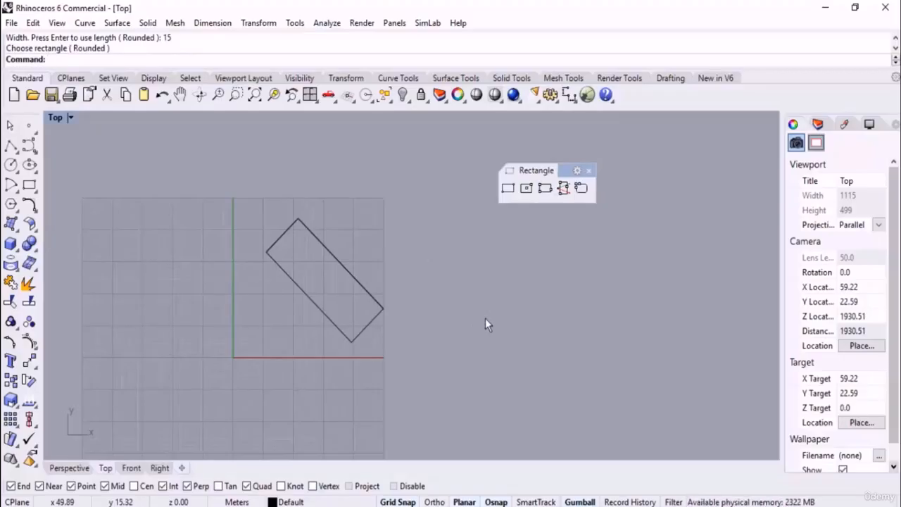
{"action": "left_click_drag", "start_coordinate": [372, 263], "coordinate": [285, 362]}
{"action": "key", "text": "Delete"}
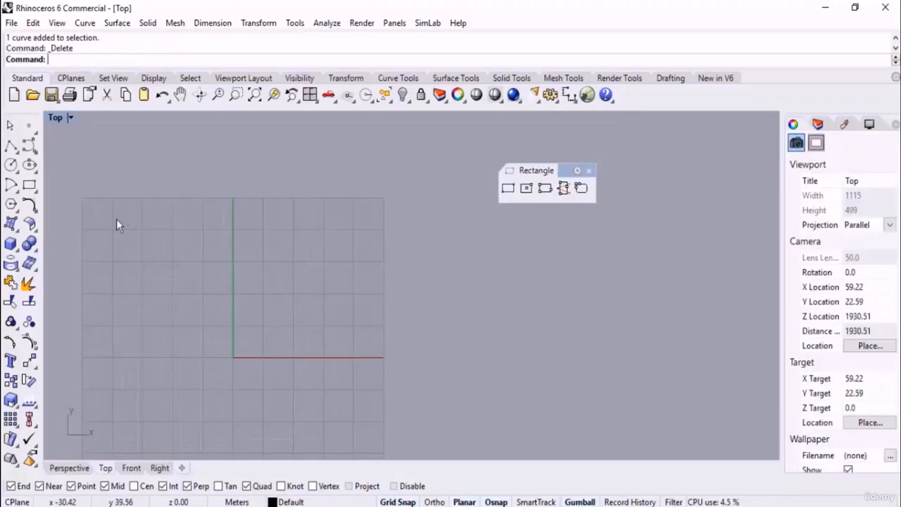
Draw two corner rectangles in the Top view, one across the Y axis and one over the X axis starting at about 30,1.
{"action": "left_click", "coordinate": [28, 185]}
{"action": "left_click", "coordinate": [248, 251]}
{"action": "left_click", "coordinate": [158, 284]}
{"action": "right_click", "coordinate": [318, 352]}
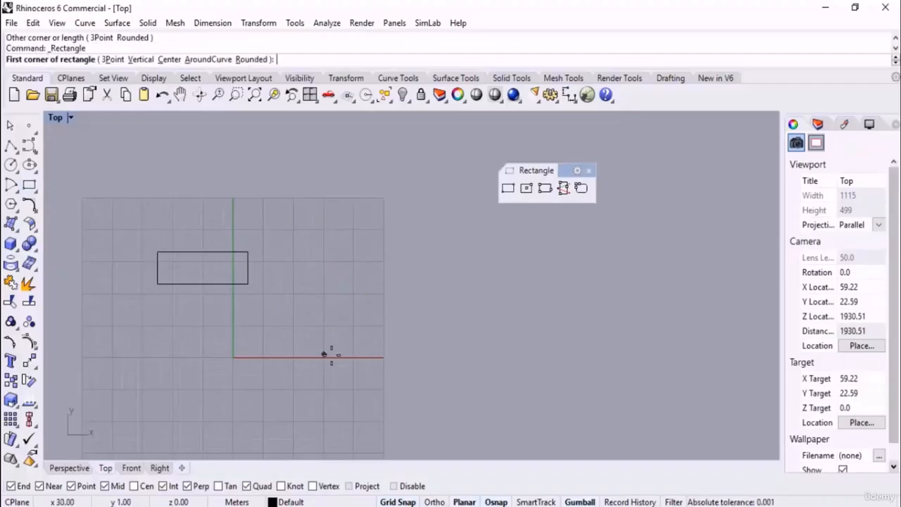
{"action": "left_click", "coordinate": [324, 354]}
{"action": "left_click", "coordinate": [437, 408]}
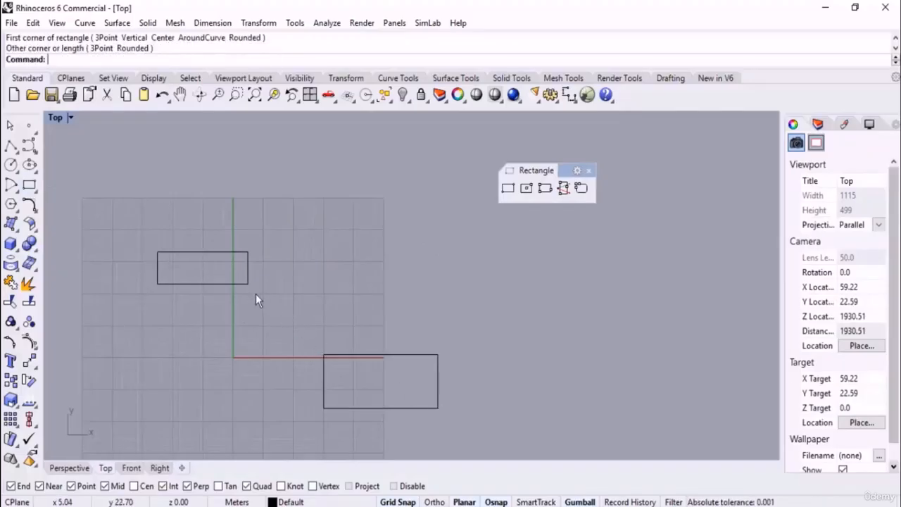
Draw a three-point rectangle whose first edge connects the facing corners of the two rectangles, with its width picked on the upper side.
{"action": "left_click", "coordinate": [544, 189]}
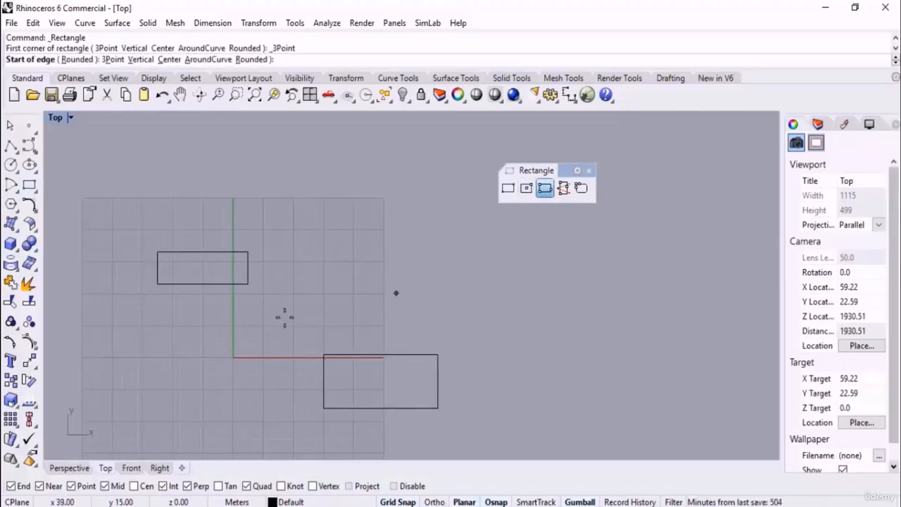
{"action": "left_click", "coordinate": [248, 283]}
{"action": "left_click", "coordinate": [323, 354]}
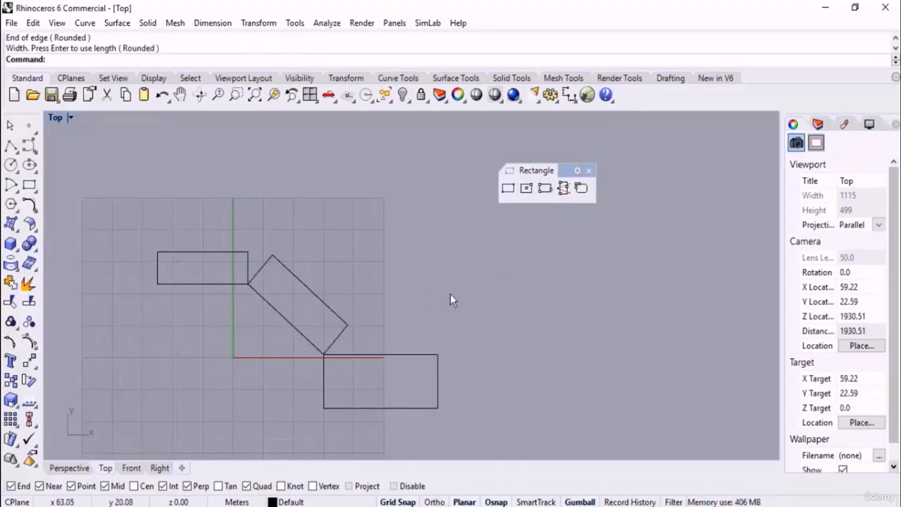
Draw a rounded rectangle with arc corners above the three rectangles, crossing the grid's upper edge, with a corner radius of 5 m.
{"action": "right_click_drag", "start_coordinate": [450, 299], "coordinate": [407, 290]}
{"action": "left_click", "coordinate": [580, 188]}
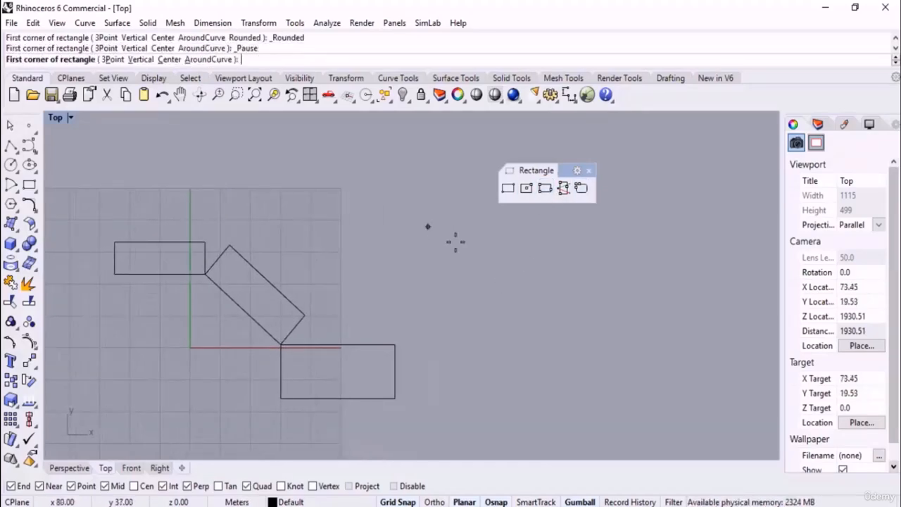
{"action": "right_click_drag", "start_coordinate": [352, 217], "coordinate": [436, 301]}
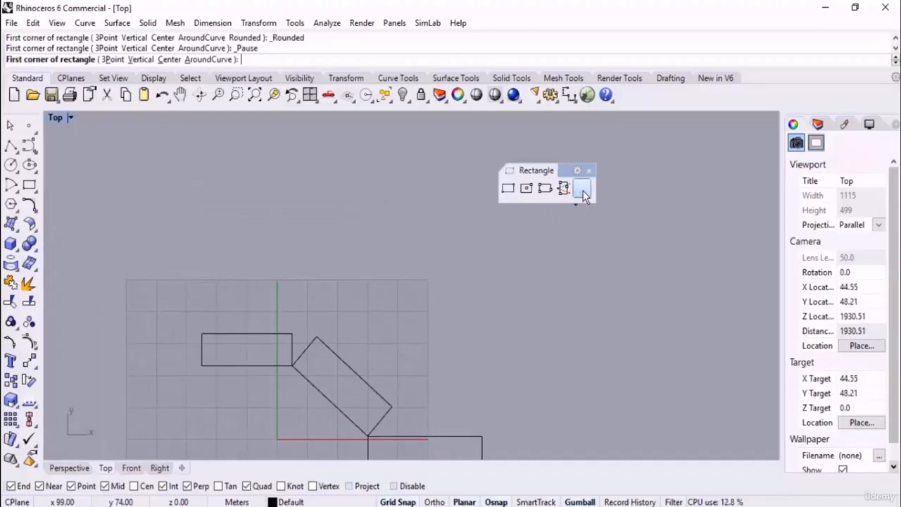
{"action": "left_click", "coordinate": [240, 197]}
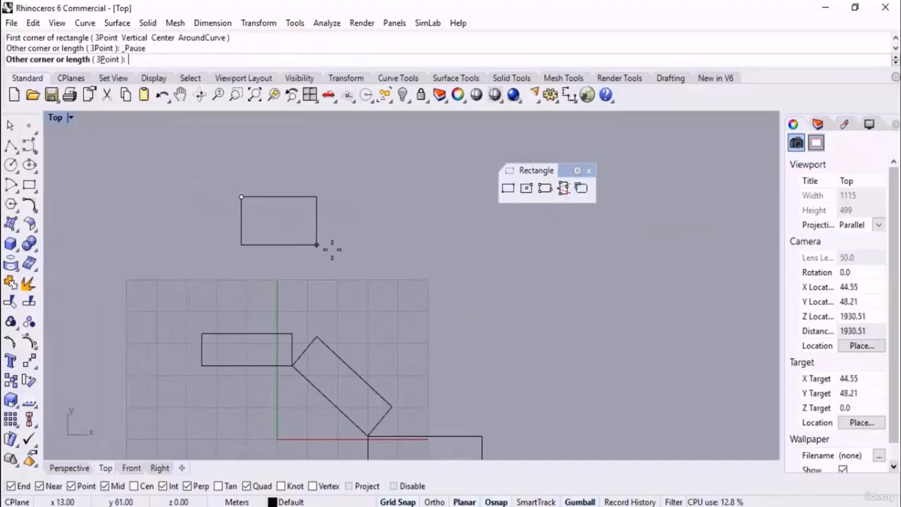
{"action": "left_click", "coordinate": [407, 295]}
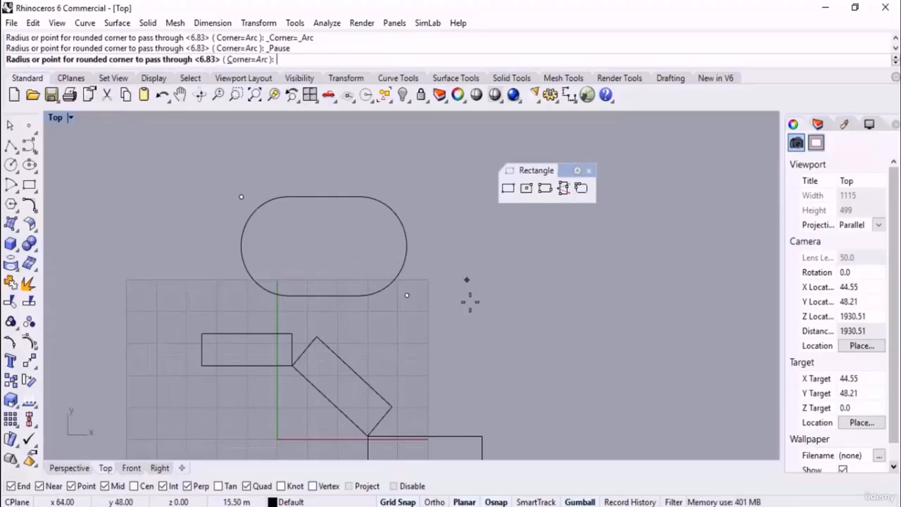
{"action": "type", "text": "5"}
{"action": "key", "text": "Return"}
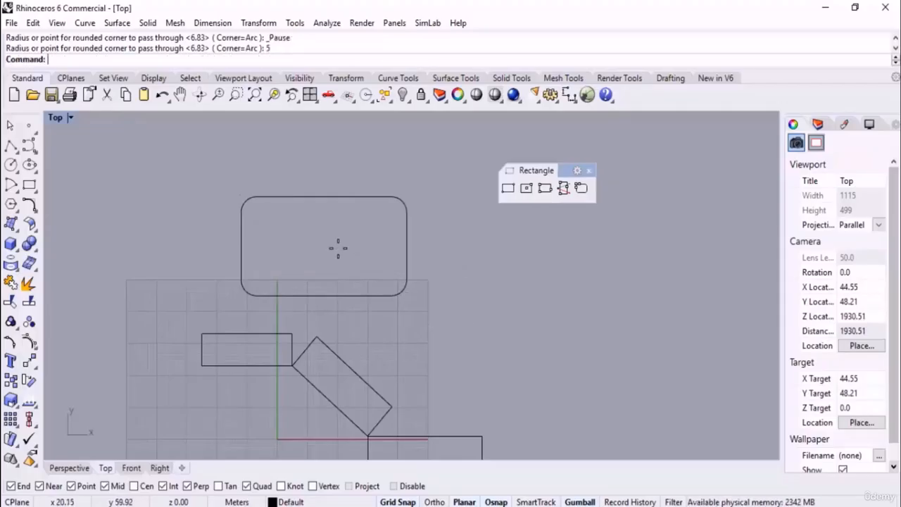
{"action": "left_click", "coordinate": [580, 188]}
{"action": "left_click", "coordinate": [467, 289]}
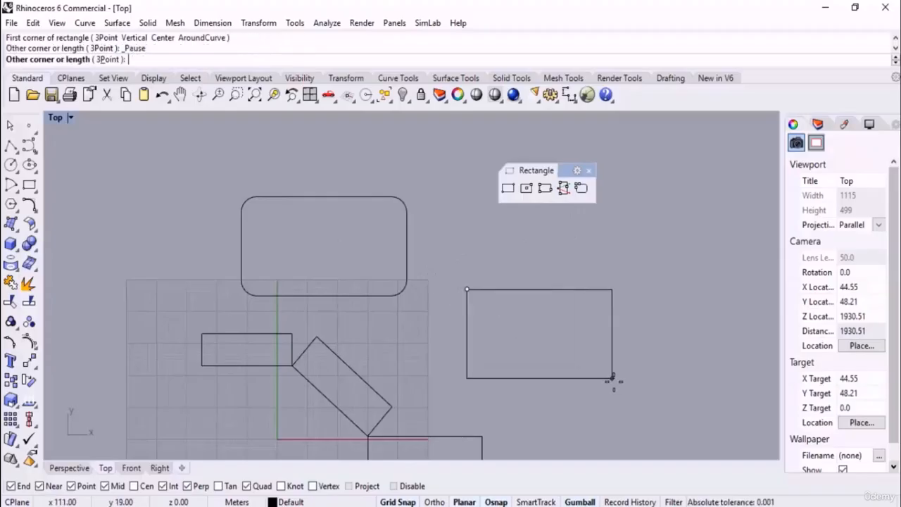
{"action": "left_click", "coordinate": [612, 378]}
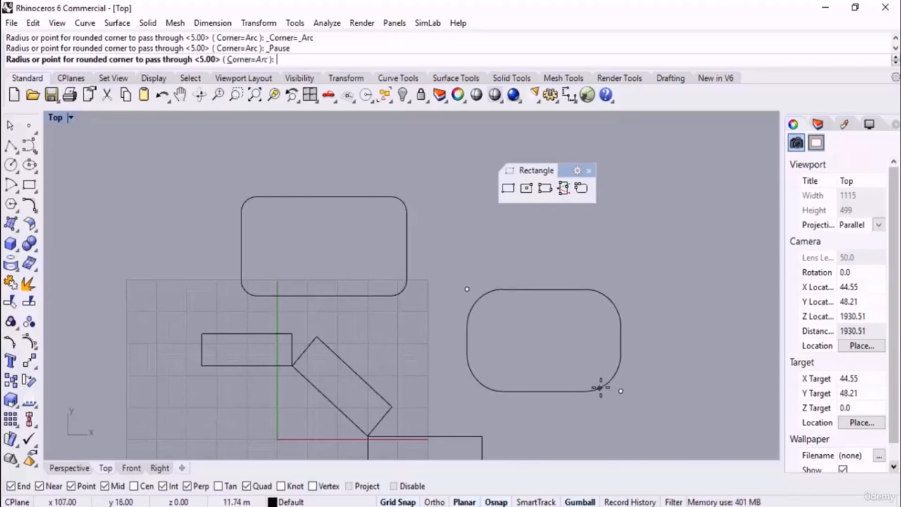
{"action": "key", "text": "Escape"}
Delete all the curves in the Top view.
{"action": "scroll", "coordinate": [457, 251], "scroll_direction": "down", "scroll_amount": 3}
{"action": "key", "text": "ctrl+a"}
{"action": "key", "text": "Delete"}
{"action": "scroll", "coordinate": [443, 238], "scroll_direction": "up", "scroll_amount": 2}
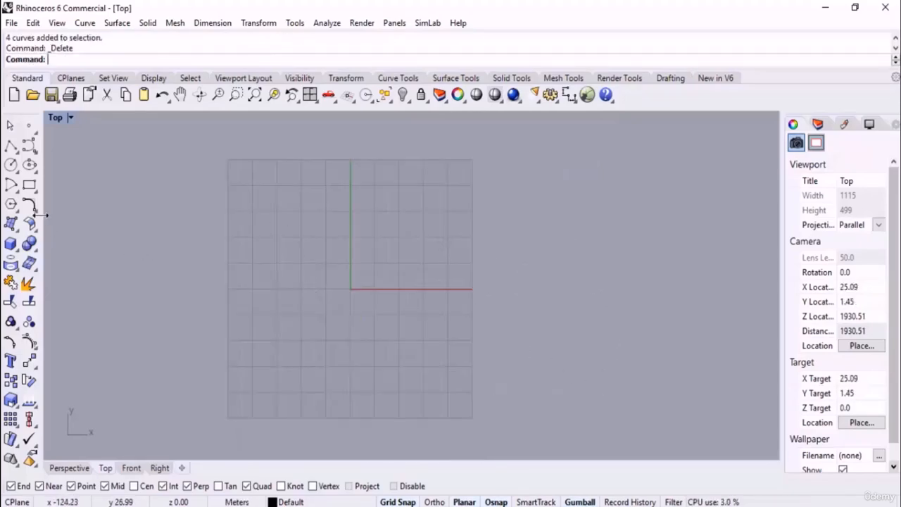
Float the polygon tools as a separate palette over the viewport and enlarge it enough to show every polygon tool.
{"action": "left_click", "coordinate": [11, 203]}
{"action": "left_click_drag", "start_coordinate": [66, 199], "coordinate": [614, 149]}
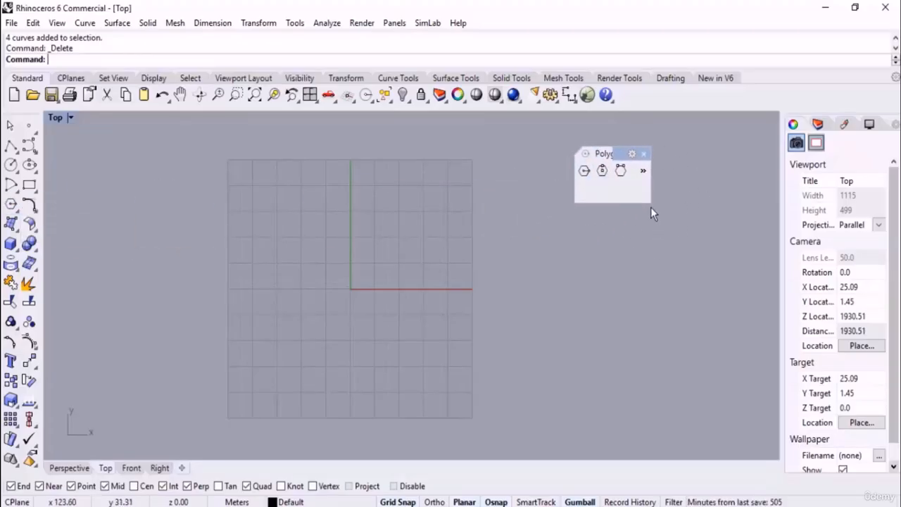
{"action": "left_click_drag", "start_coordinate": [651, 204], "coordinate": [653, 207]}
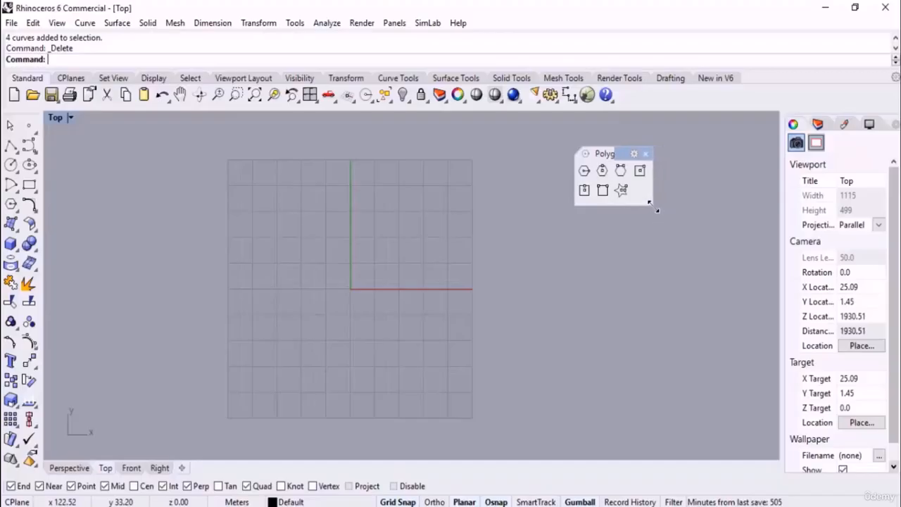
Draw an inscribed 8-sided polygon centred on the origin with a 40 m radius and one corner on the positive Y axis.
{"action": "left_click", "coordinate": [586, 173]}
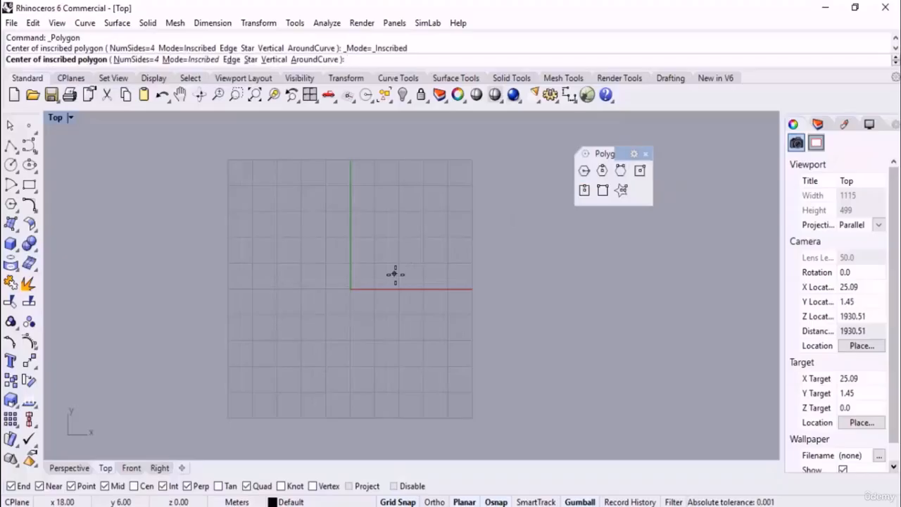
{"action": "type", "text": "0"}
{"action": "key", "text": "Return"}
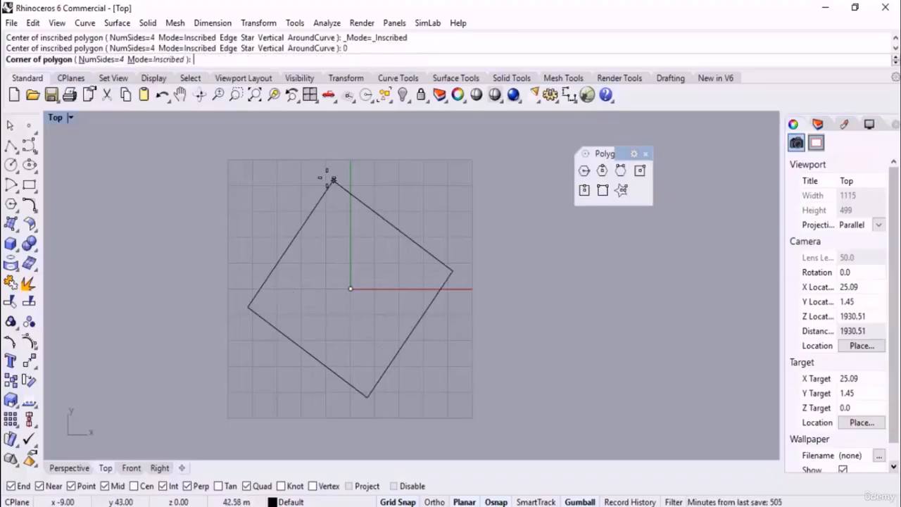
{"action": "left_click", "coordinate": [102, 60]}
{"action": "type", "text": "8"}
{"action": "key", "text": "Return"}
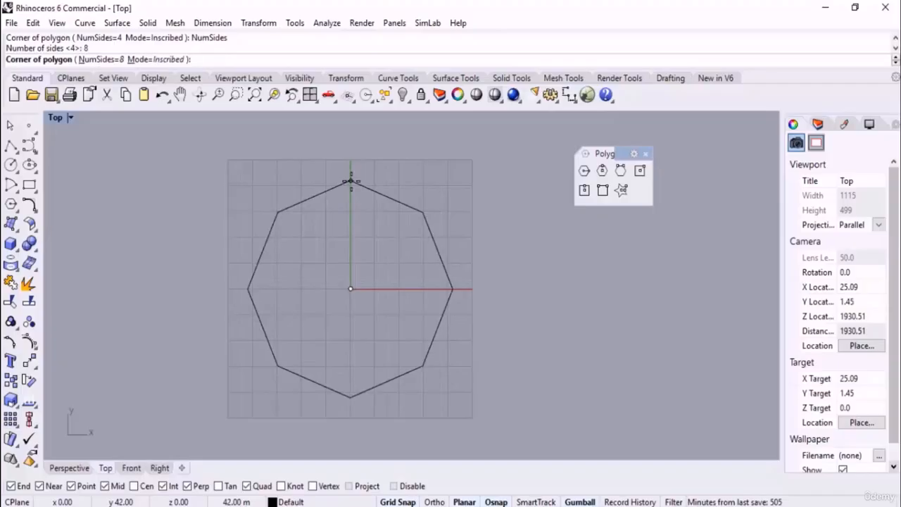
{"action": "type", "text": "40"}
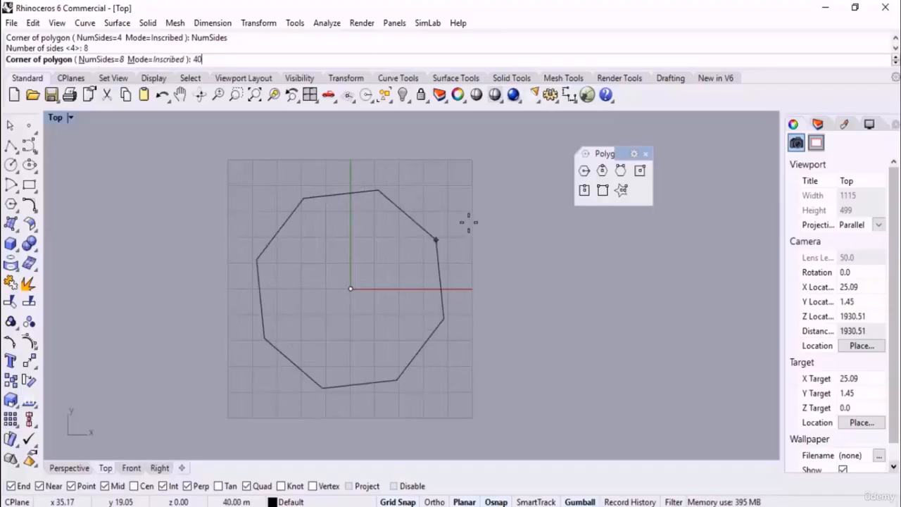
{"action": "key", "text": "Return"}
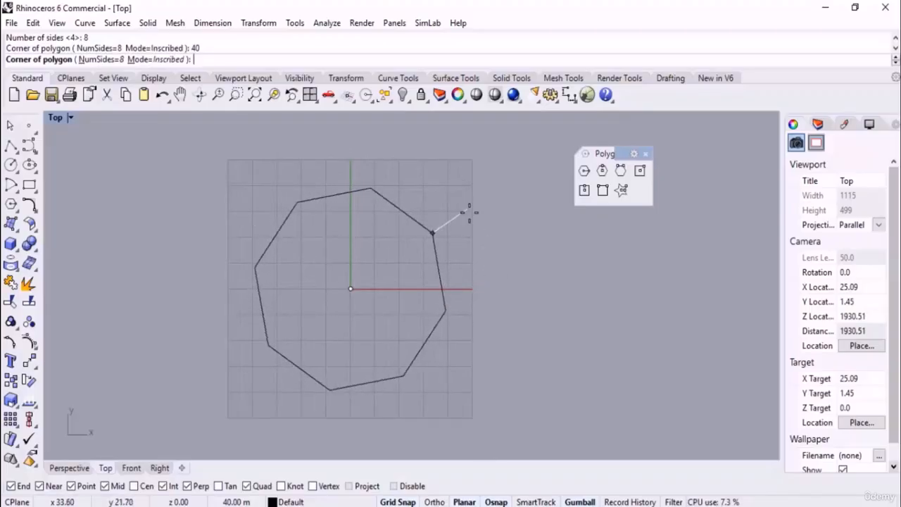
{"action": "left_click", "coordinate": [345, 155]}
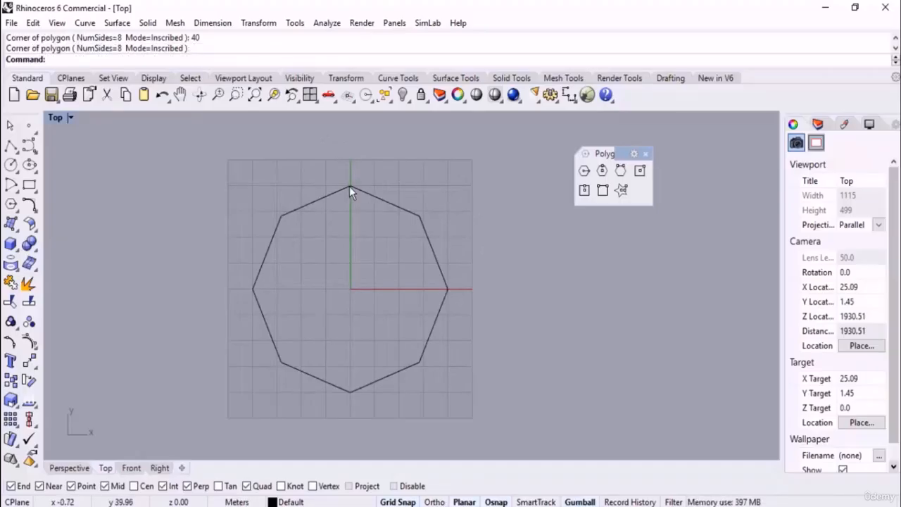
Draw a circumscribed 8-sided polygon beside the grid, centred at about 111,-7, with an edge midpoint 40 m straight above its centre.
{"action": "scroll", "coordinate": [281, 227], "scroll_direction": "down", "scroll_amount": 6}
{"action": "right_click_drag", "start_coordinate": [472, 266], "coordinate": [392, 296]}
{"action": "left_click", "coordinate": [602, 170]}
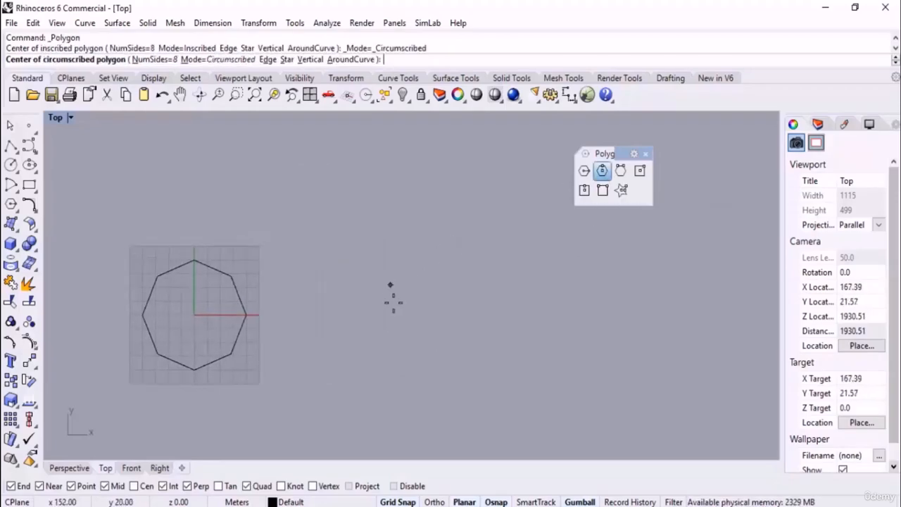
{"action": "left_click", "coordinate": [339, 323]}
{"action": "scroll", "coordinate": [316, 315], "scroll_direction": "up", "scroll_amount": 2}
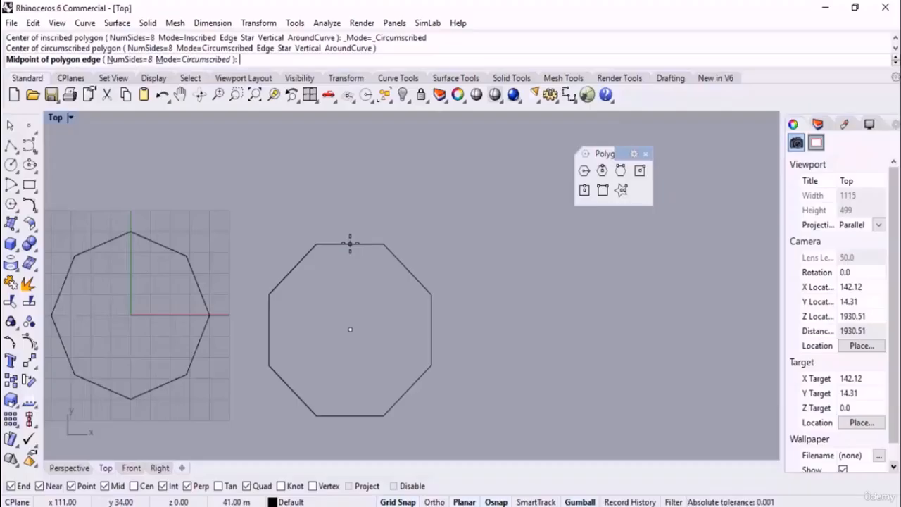
{"action": "type", "text": "40"}
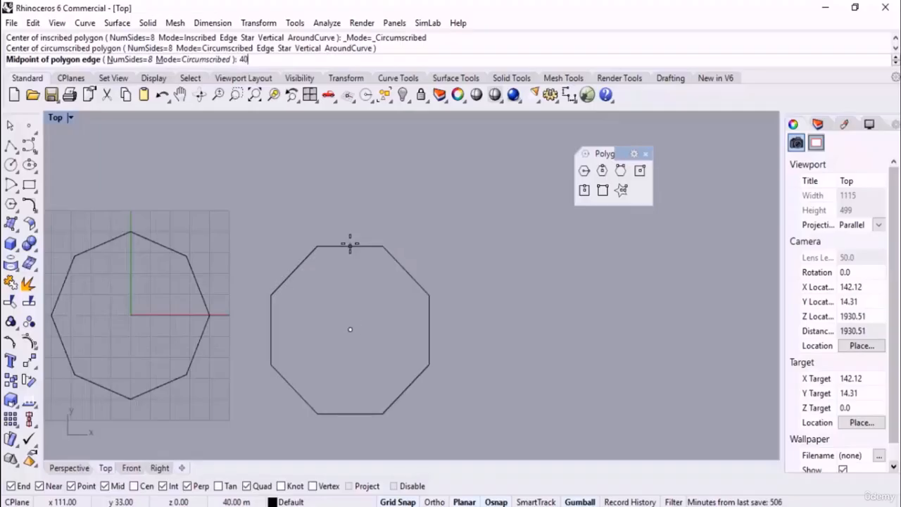
{"action": "key", "text": "Return"}
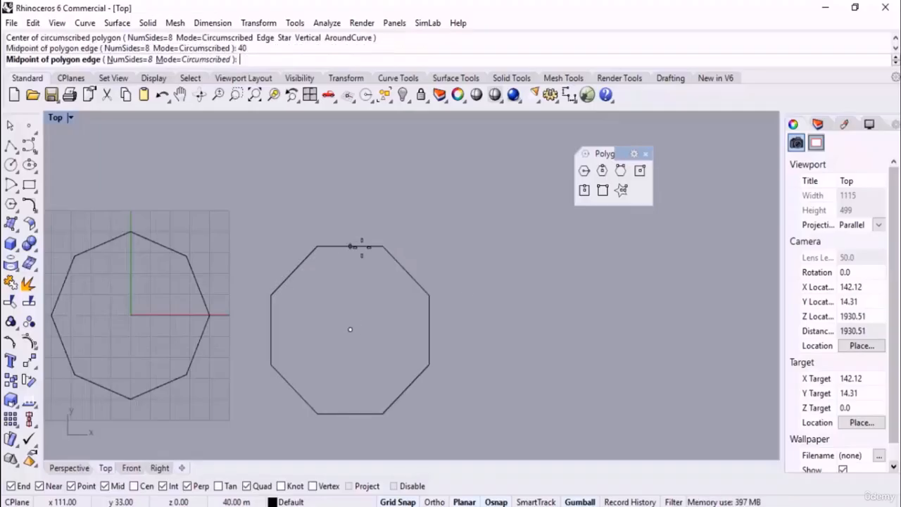
{"action": "left_click", "coordinate": [354, 204]}
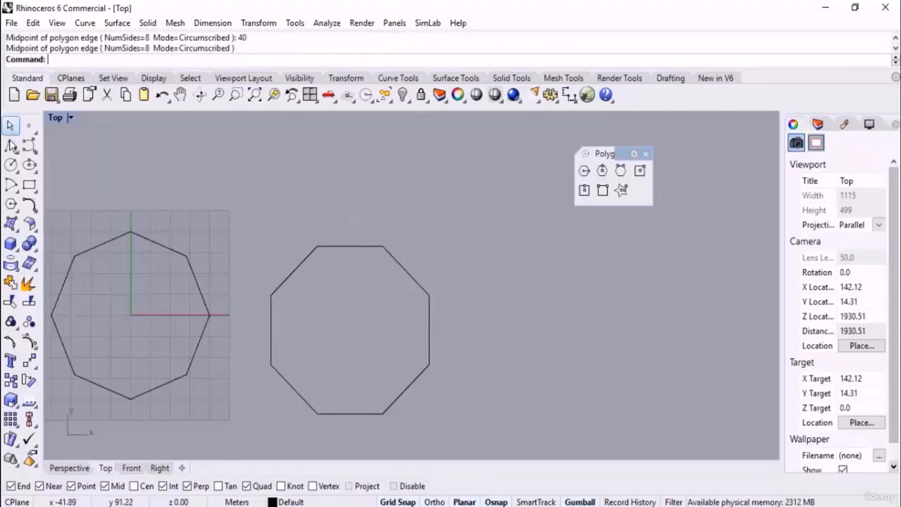
Enable the centre snap and draw a polyline from the circumscribed octagon's centre to its upper edge's midpoint.
{"action": "left_click", "coordinate": [10, 145]}
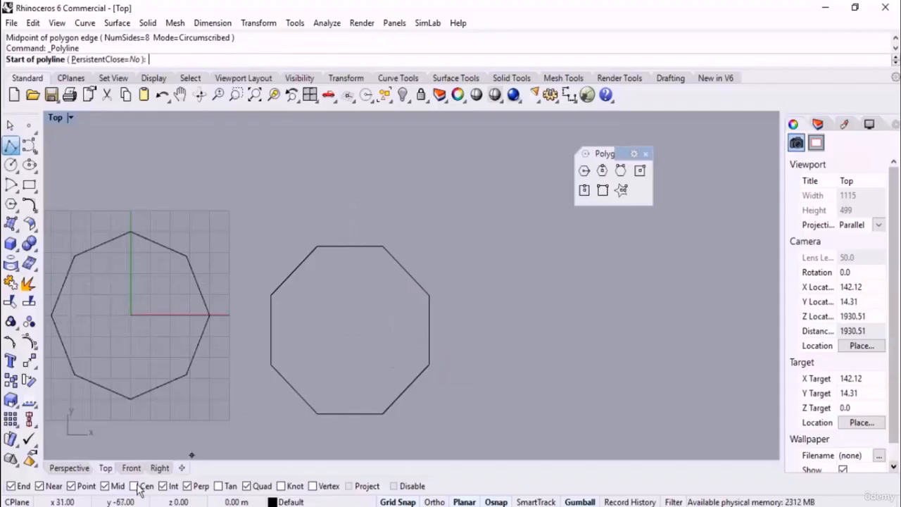
{"action": "left_click", "coordinate": [298, 377]}
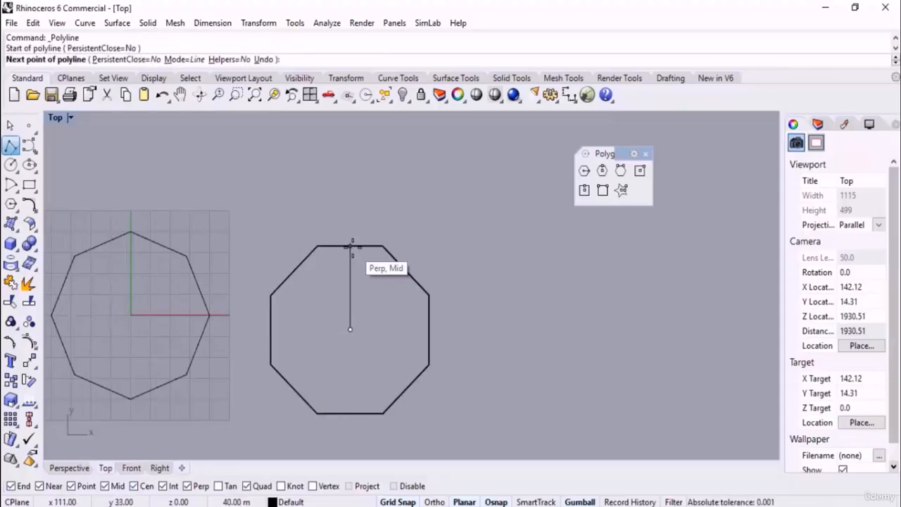
{"action": "left_click", "coordinate": [351, 246]}
{"action": "key", "text": "Return"}
Draw a polyline from the origin to the upper corner of the inscribed octagon.
{"action": "key", "text": "Return"}
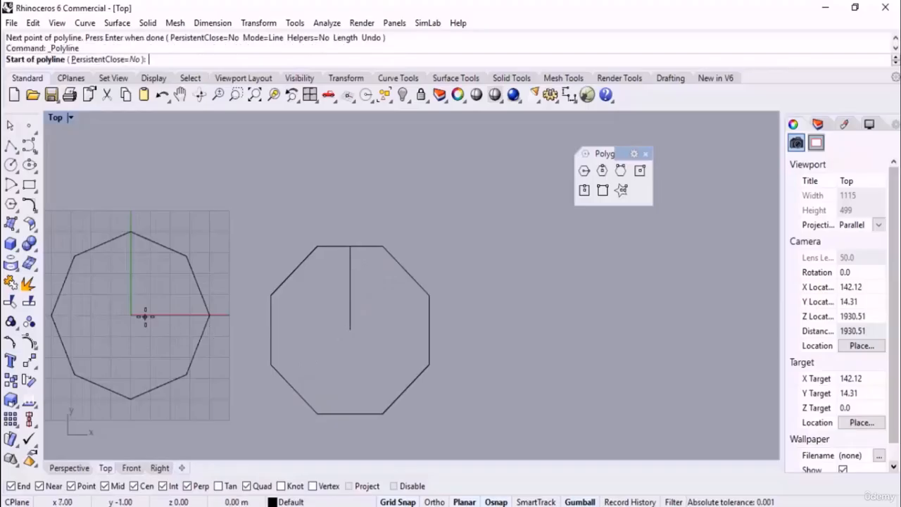
{"action": "type", "text": "0"}
{"action": "key", "text": "Return"}
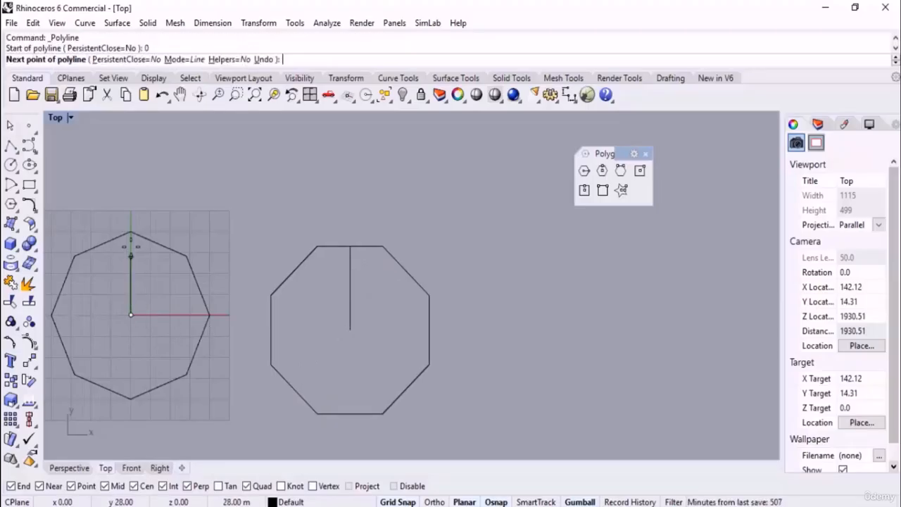
{"action": "left_click", "coordinate": [131, 232]}
{"action": "key", "text": "Return"}
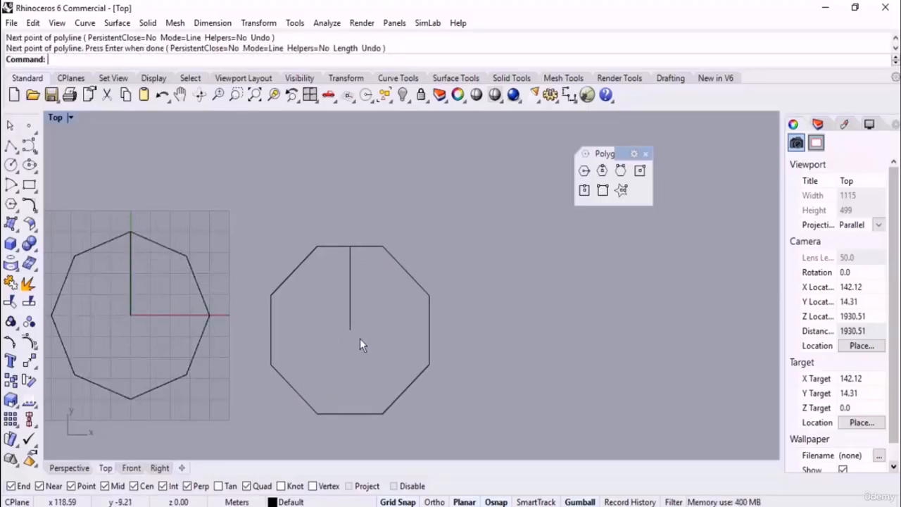
Draw an 8-sided polygon by edge beyond the second octagon, with a 30° angle constraint and an edge length of 30 m.
{"action": "scroll", "coordinate": [394, 296], "scroll_direction": "down", "scroll_amount": 3}
{"action": "right_click_drag", "start_coordinate": [488, 304], "coordinate": [438, 289]}
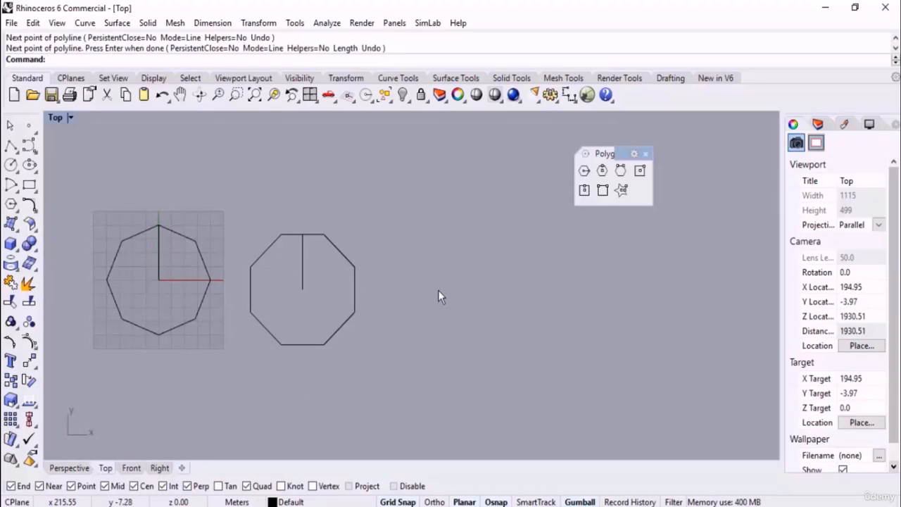
{"action": "left_click", "coordinate": [622, 176]}
{"action": "right_click_drag", "start_coordinate": [412, 275], "coordinate": [394, 289]}
{"action": "left_click", "coordinate": [395, 235]}
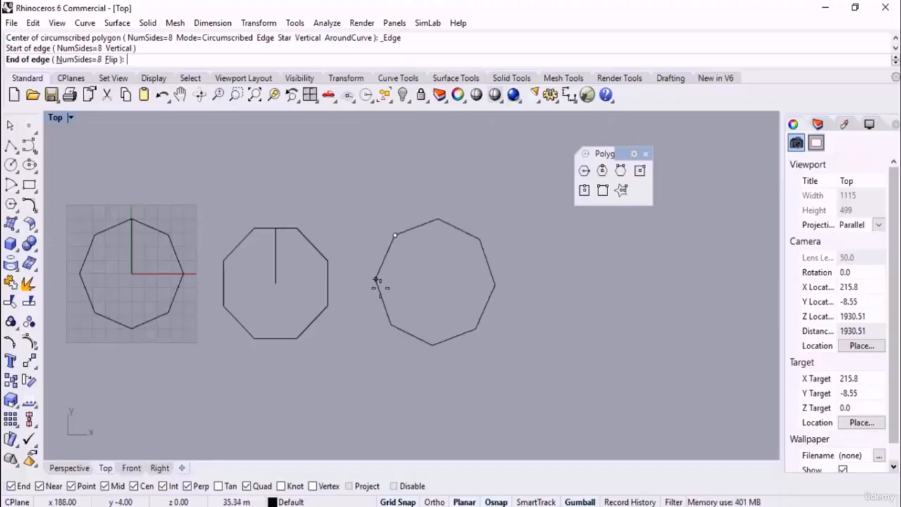
{"action": "type", "text": "<30"}
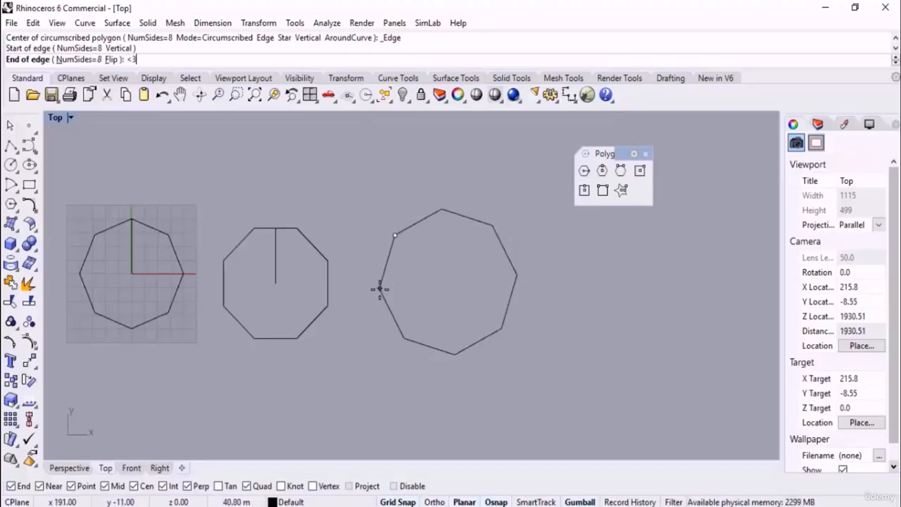
{"action": "key", "text": "Return"}
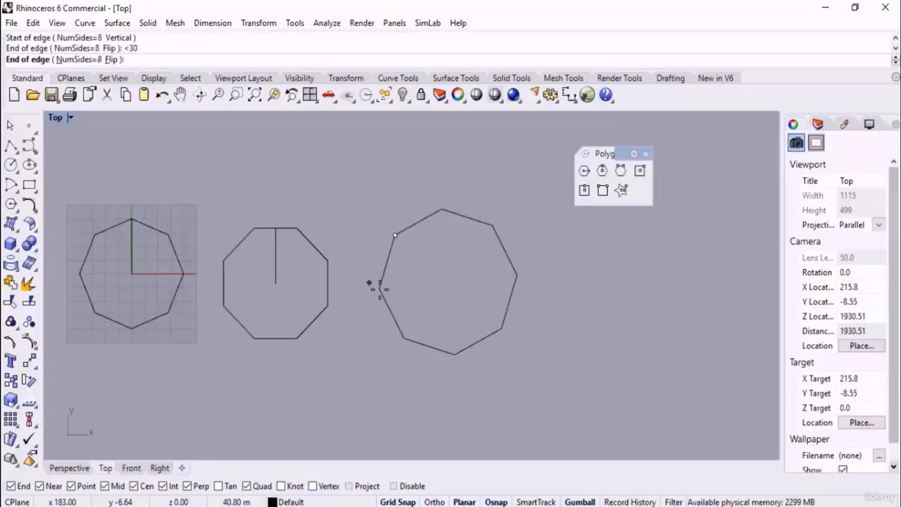
{"action": "type", "text": "30"}
{"action": "key", "text": "Return"}
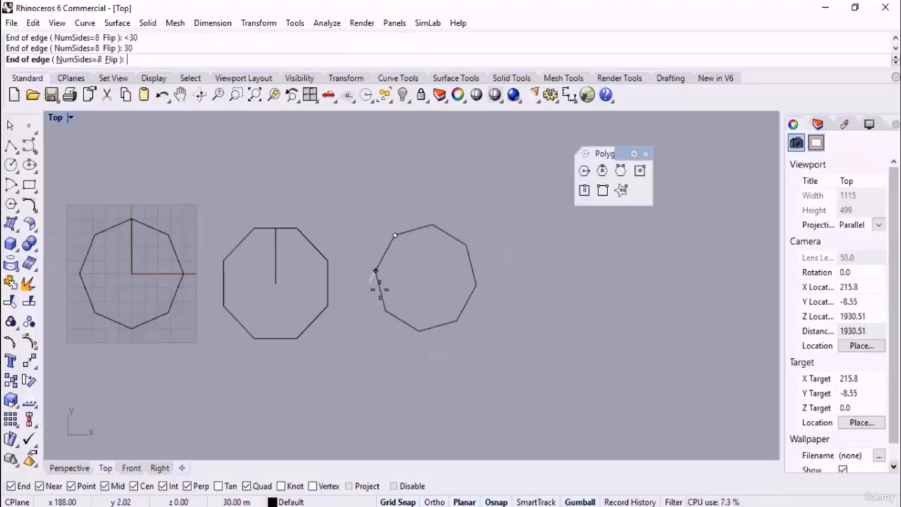
{"action": "left_click", "coordinate": [347, 368]}
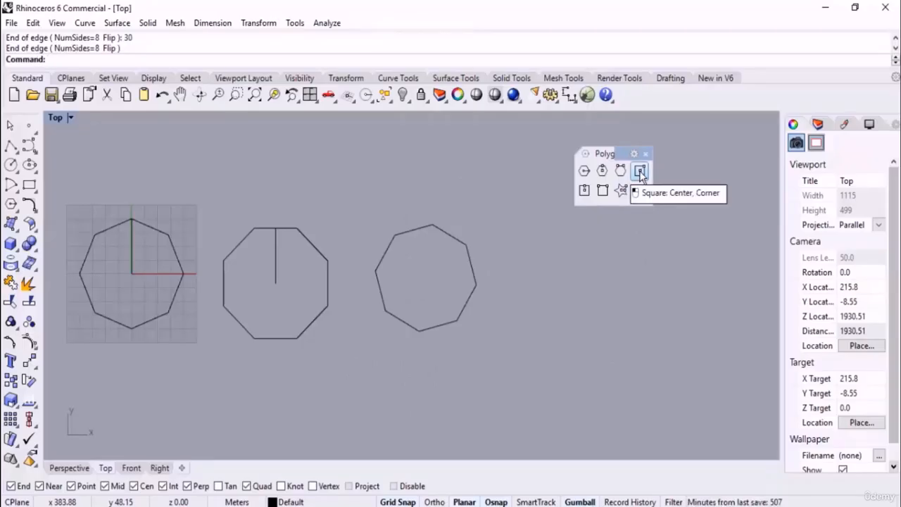
Use the centre-corner square tool with the number of sides set to 8 to draw a fourth octagon beyond the third.
{"action": "left_click", "coordinate": [640, 172]}
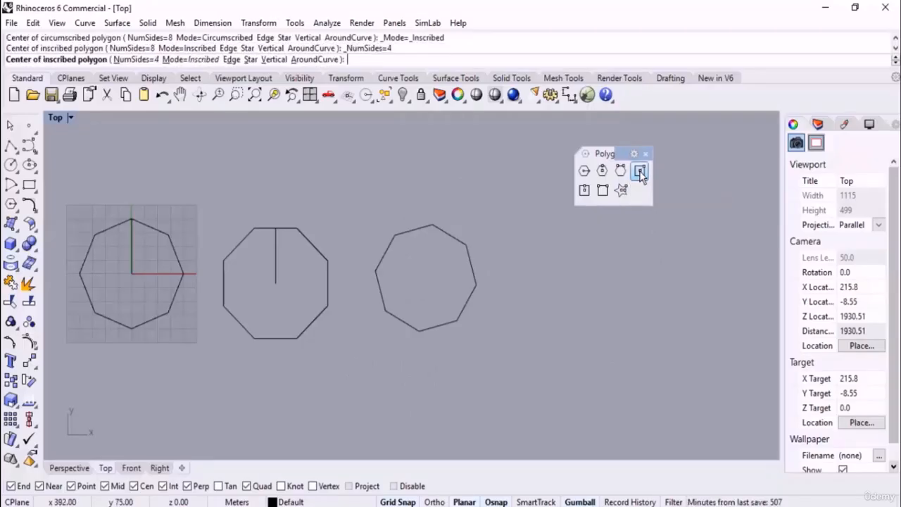
{"action": "left_click", "coordinate": [134, 60]}
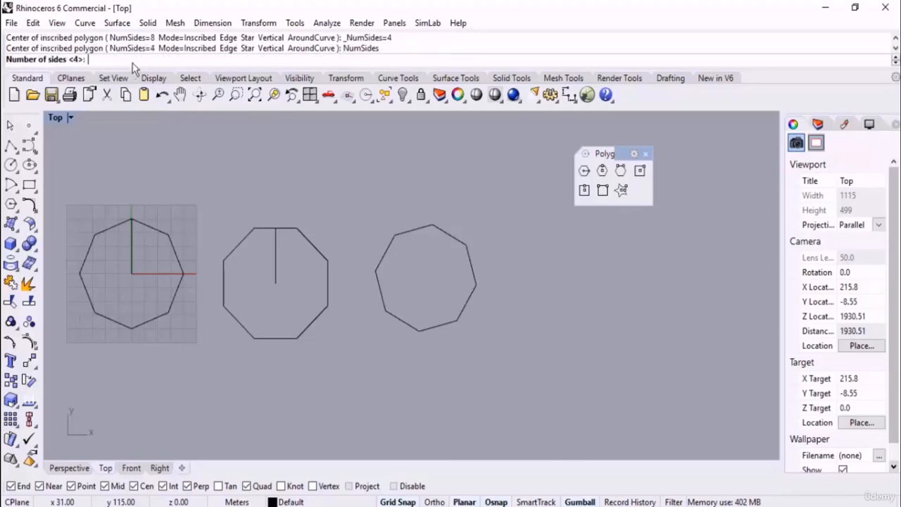
{"action": "type", "text": "8"}
{"action": "key", "text": "Return"}
{"action": "left_click", "coordinate": [571, 293]}
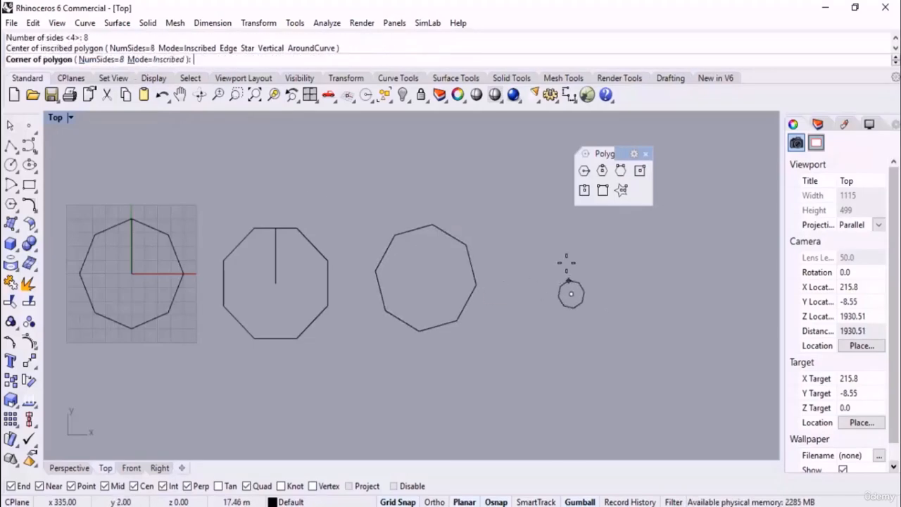
{"action": "left_click", "coordinate": [546, 234]}
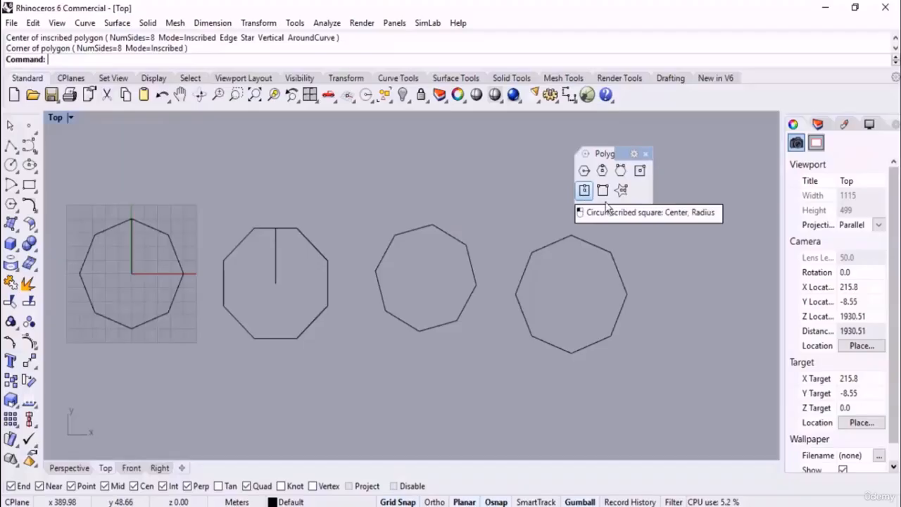
{"action": "scroll", "coordinate": [513, 295], "scroll_direction": "down", "scroll_amount": 4}
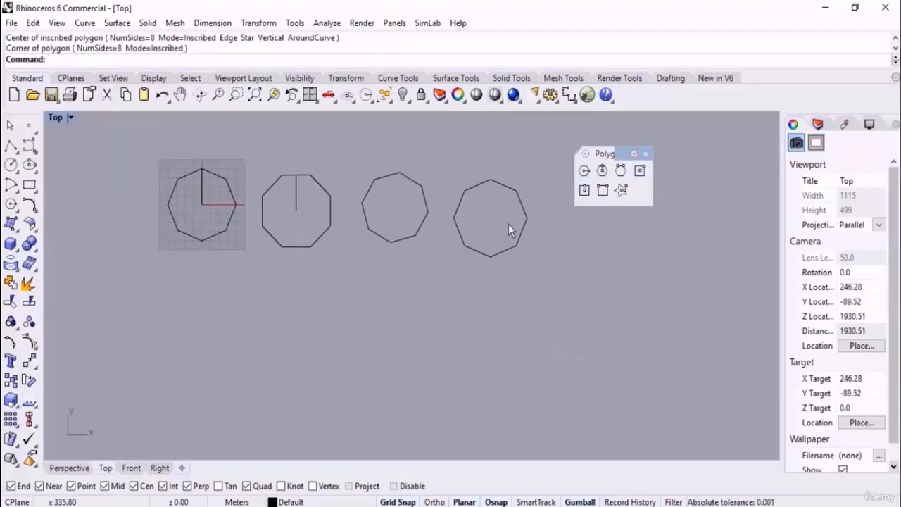
{"action": "left_click", "coordinate": [583, 171]}
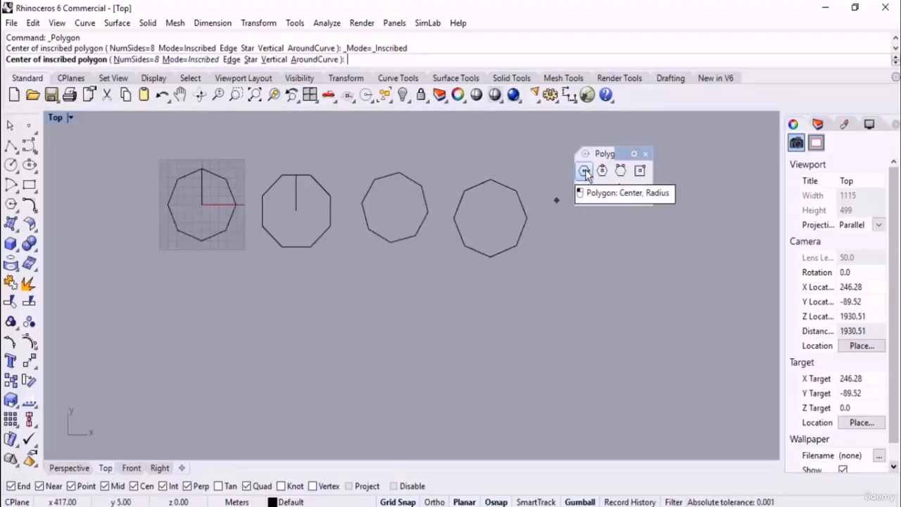
{"action": "left_click", "coordinate": [203, 60]}
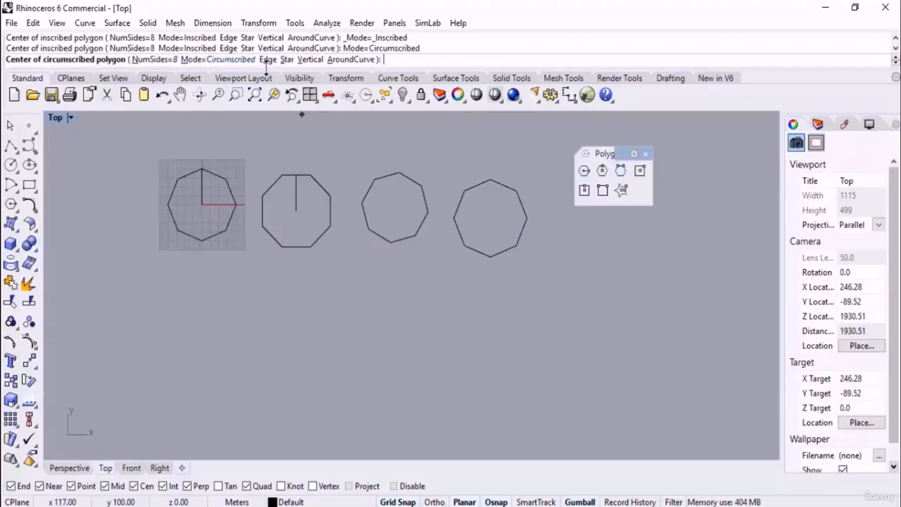
{"action": "key", "text": "Escape"}
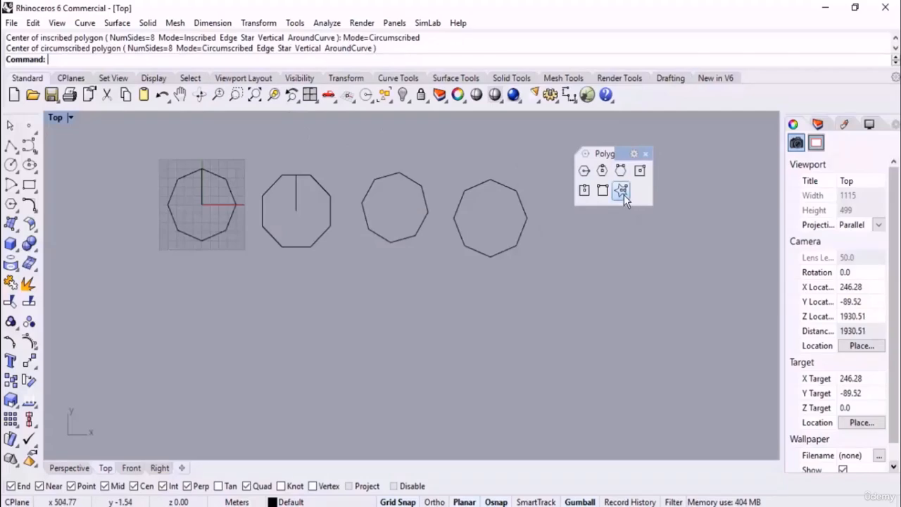
Delete all four octagons together with the two polylines drawn inside them.
{"action": "right_click_drag", "start_coordinate": [554, 255], "coordinate": [494, 278]}
{"action": "left_click_drag", "start_coordinate": [498, 172], "coordinate": [129, 332]}
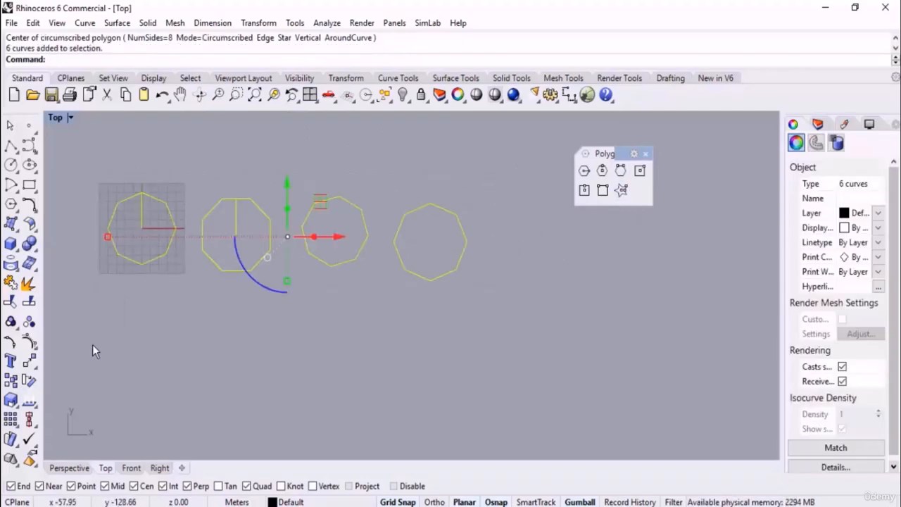
{"action": "key", "text": "Delete"}
Draw an 8-sided star centred on the origin with an outer radius of about 43 m and a smaller inner radius, and delete it.
{"action": "left_click", "coordinate": [622, 190]}
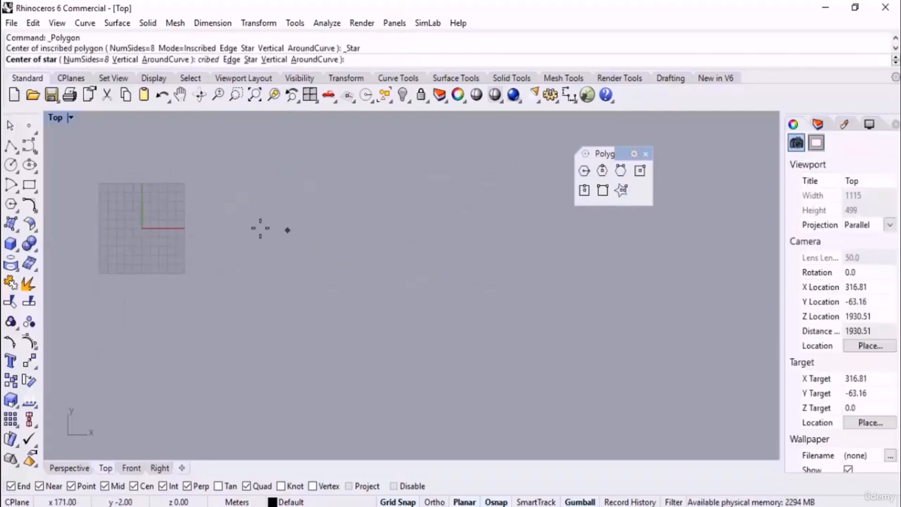
{"action": "right_click_drag", "start_coordinate": [187, 231], "coordinate": [337, 258]}
{"action": "scroll", "coordinate": [315, 260], "scroll_direction": "up", "scroll_amount": 6}
{"action": "type", "text": "0"}
{"action": "key", "text": "Return"}
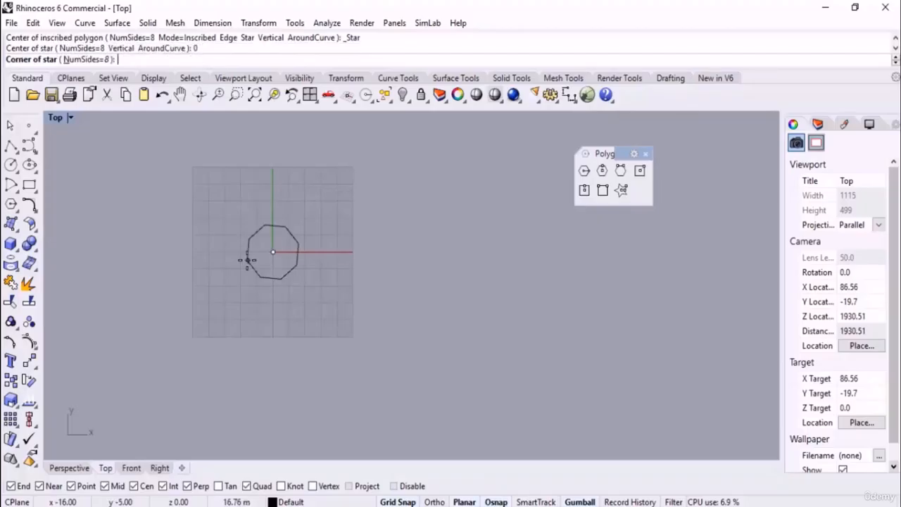
{"action": "scroll", "coordinate": [251, 256], "scroll_direction": "up", "scroll_amount": 5}
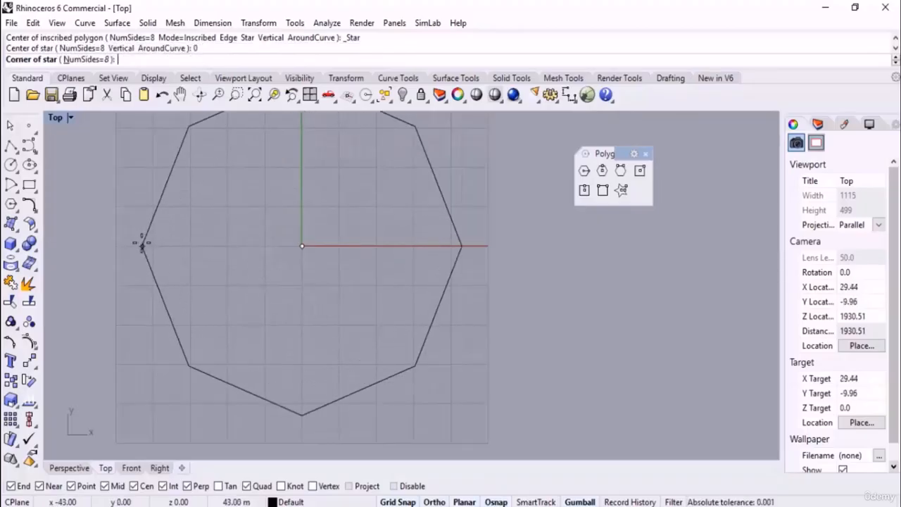
{"action": "left_click", "coordinate": [139, 246]}
{"action": "left_click", "coordinate": [228, 253]}
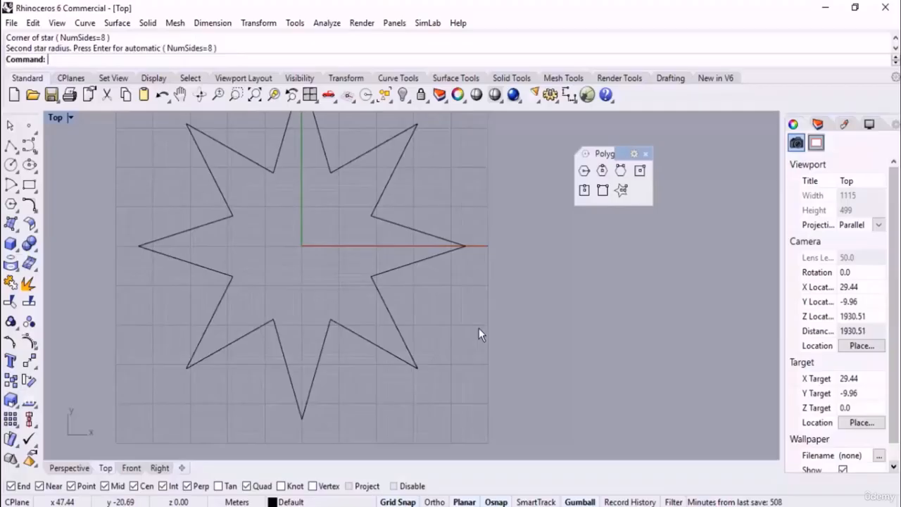
{"action": "left_click_drag", "start_coordinate": [482, 226], "coordinate": [431, 299]}
{"action": "key", "text": "Delete"}
Draw a star below the origin with the number of sides set to 8 and its corner pointing upward, and delete it.
{"action": "left_click", "coordinate": [622, 190]}
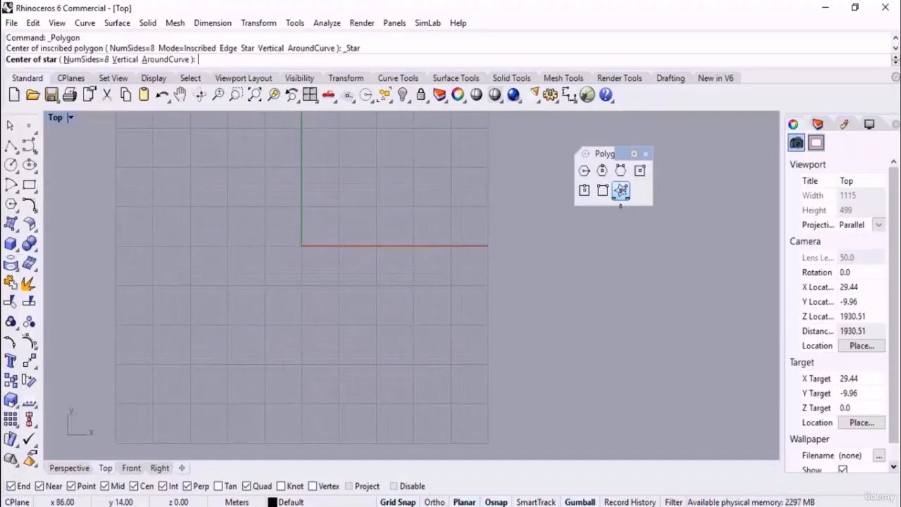
{"action": "left_click", "coordinate": [79, 63]}
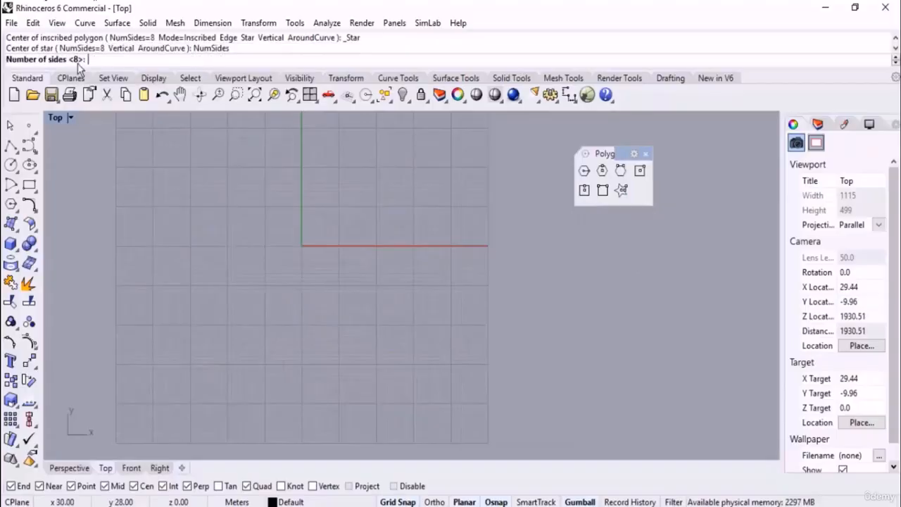
{"action": "type", "text": "8"}
{"action": "key", "text": "Return"}
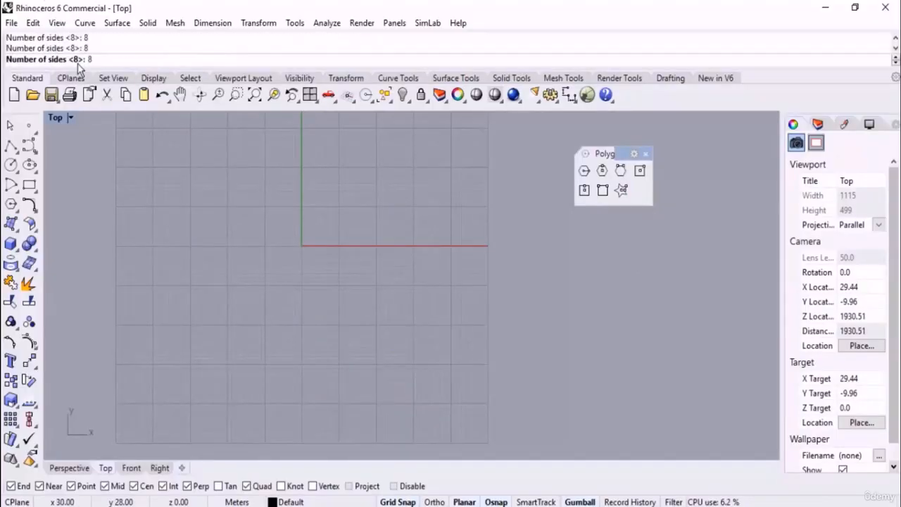
{"action": "left_click", "coordinate": [313, 320]}
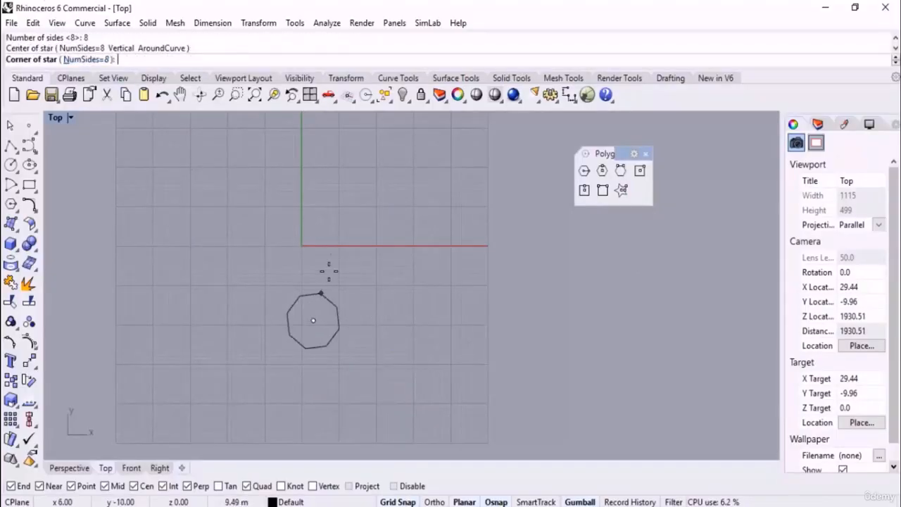
{"action": "left_click", "coordinate": [309, 180]}
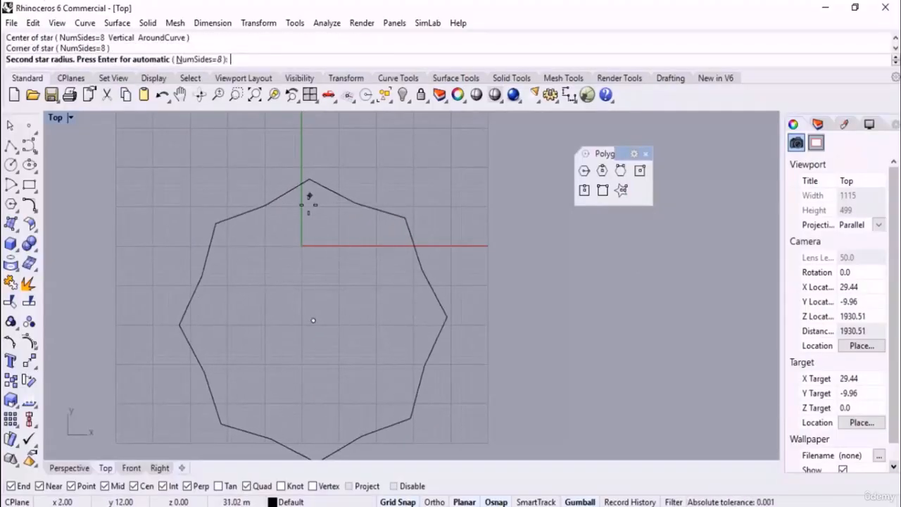
{"action": "left_click", "coordinate": [309, 255]}
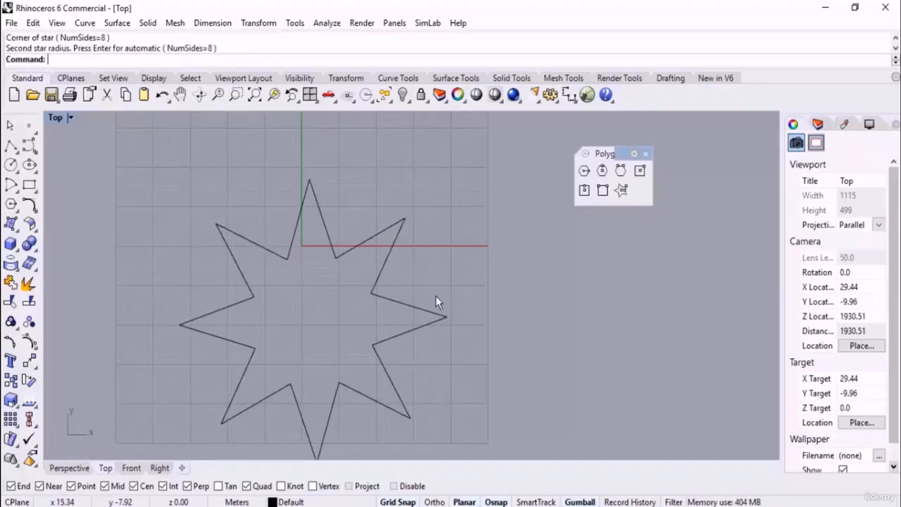
{"action": "left_click", "coordinate": [391, 361]}
{"action": "key", "text": "Delete"}
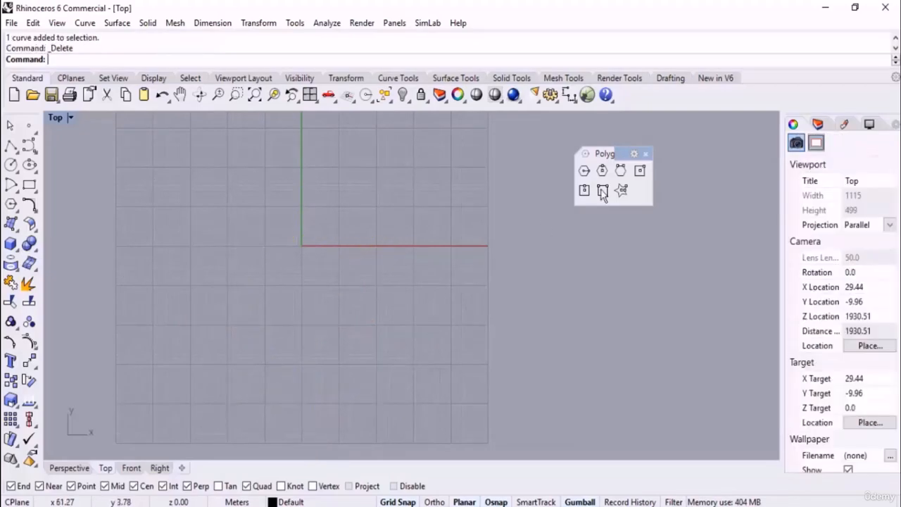
Draw an 8-sided star with the Vertical option, centred just below the origin, picking its second radius in the Perspective view.
{"action": "left_click", "coordinate": [621, 190]}
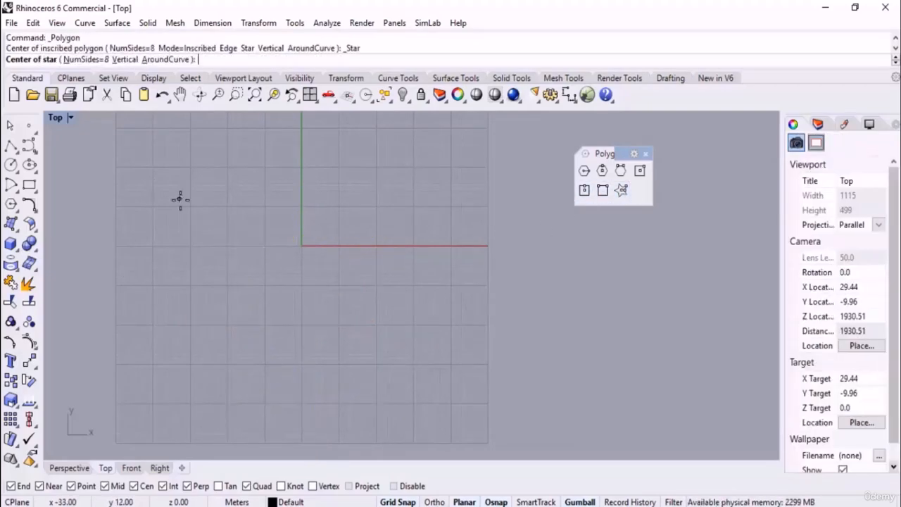
{"action": "left_click", "coordinate": [124, 59]}
{"action": "left_click", "coordinate": [299, 269]}
{"action": "left_click", "coordinate": [439, 275]}
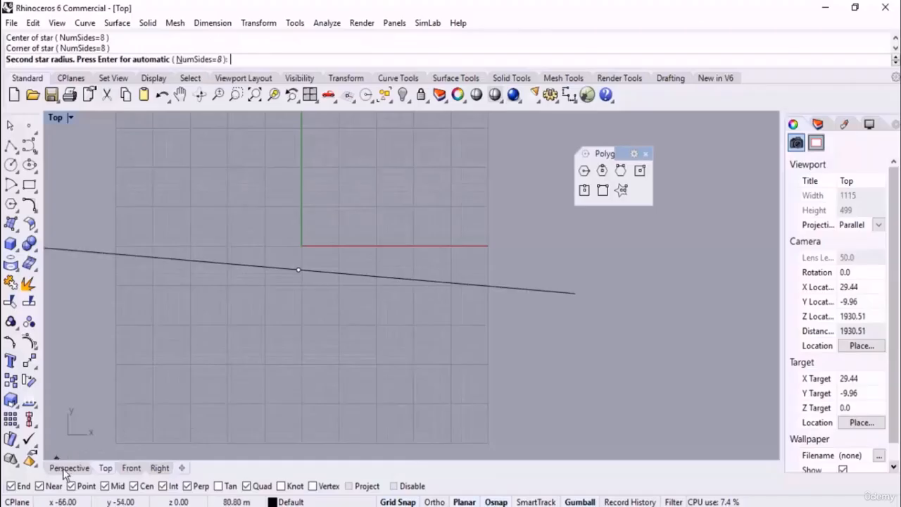
{"action": "left_click", "coordinate": [66, 469]}
{"action": "left_click", "coordinate": [324, 296]}
Delete the vertical star.
{"action": "right_click_drag", "start_coordinate": [362, 318], "coordinate": [373, 302]}
{"action": "left_click", "coordinate": [373, 302]}
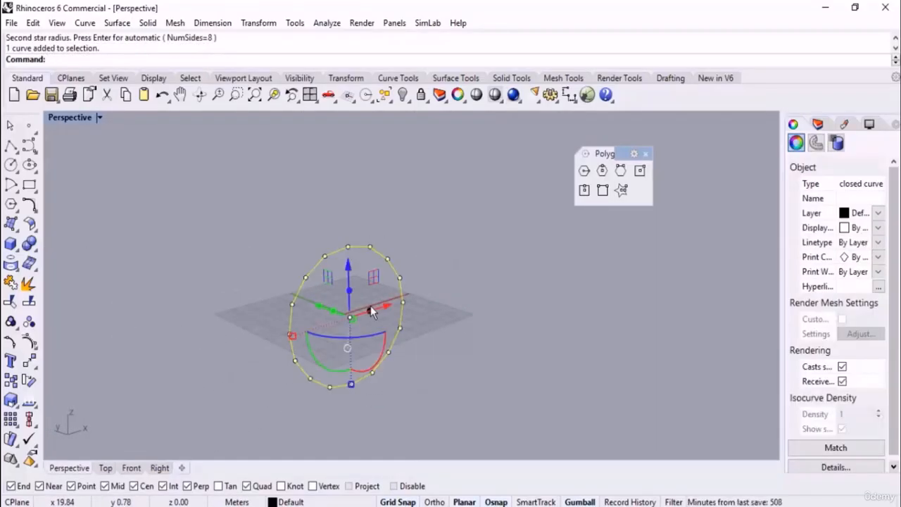
{"action": "key", "text": "Delete"}
Draw an 8-sided star in the Top view, centred on the origin with radii of 30 m and 25 m, and delete it.
{"action": "left_click", "coordinate": [621, 189]}
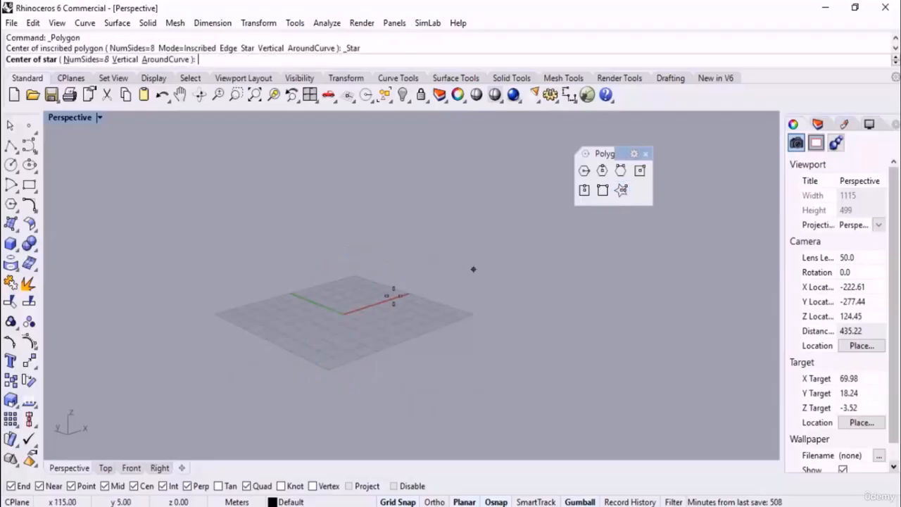
{"action": "left_click", "coordinate": [105, 467]}
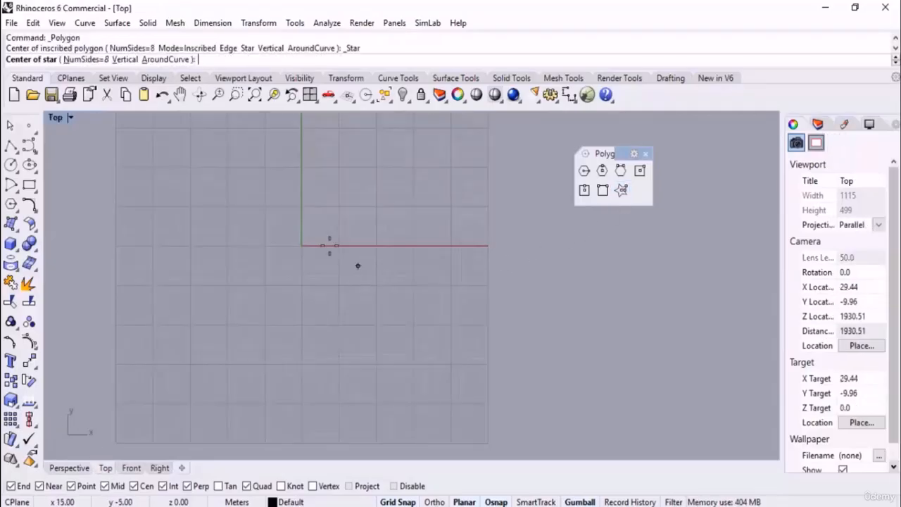
{"action": "right_click_drag", "start_coordinate": [284, 198], "coordinate": [294, 220]}
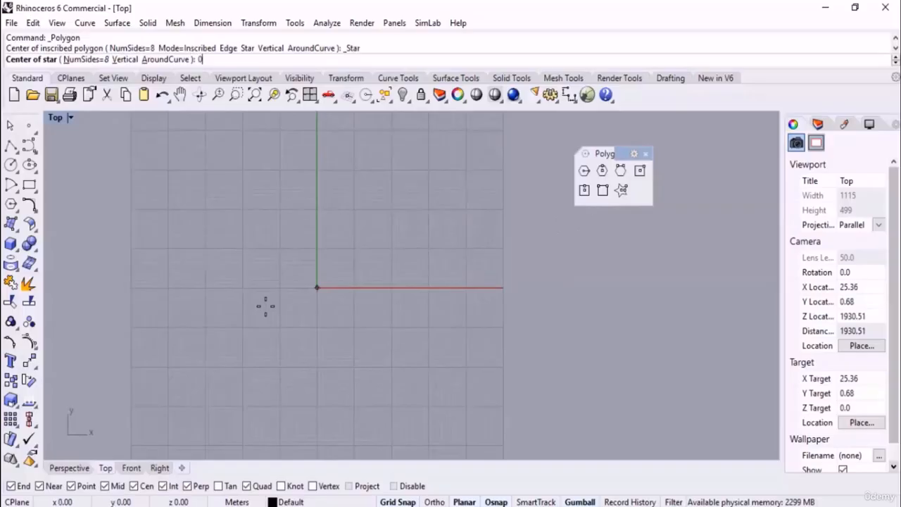
{"action": "key", "text": "Return"}
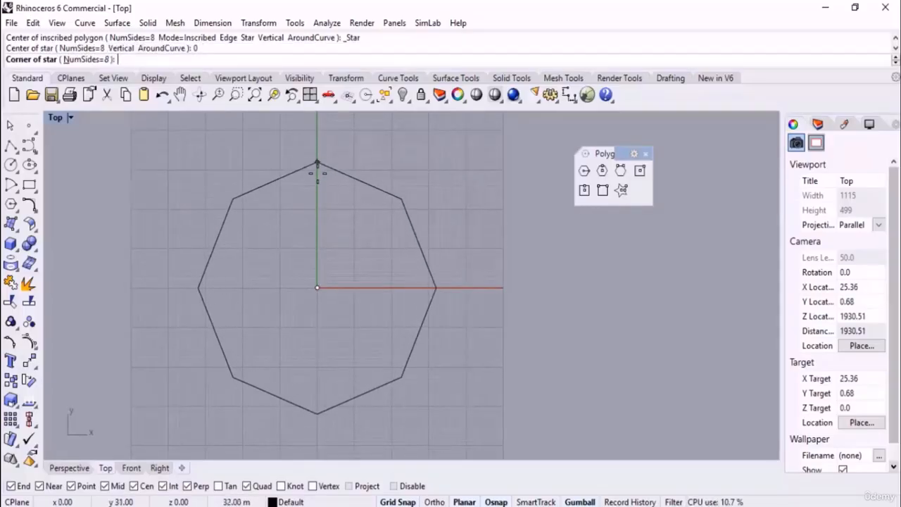
{"action": "type", "text": "30"}
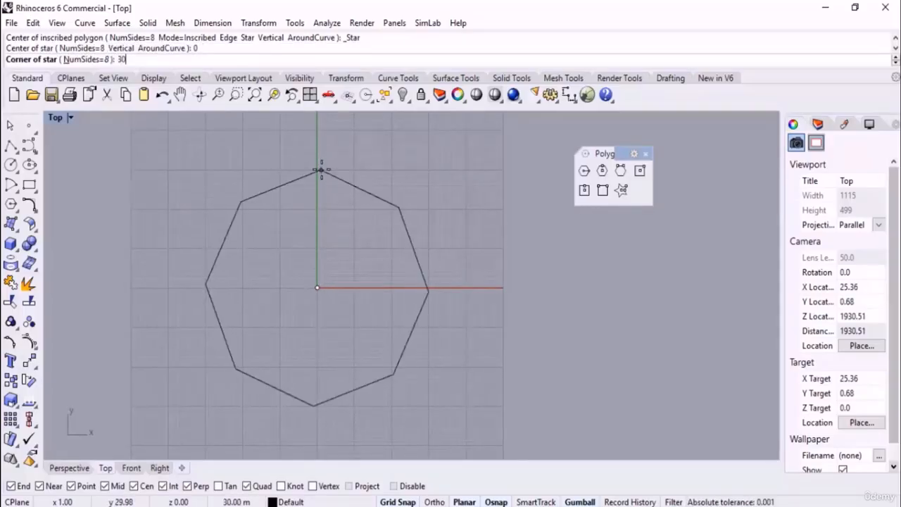
{"action": "key", "text": "Return"}
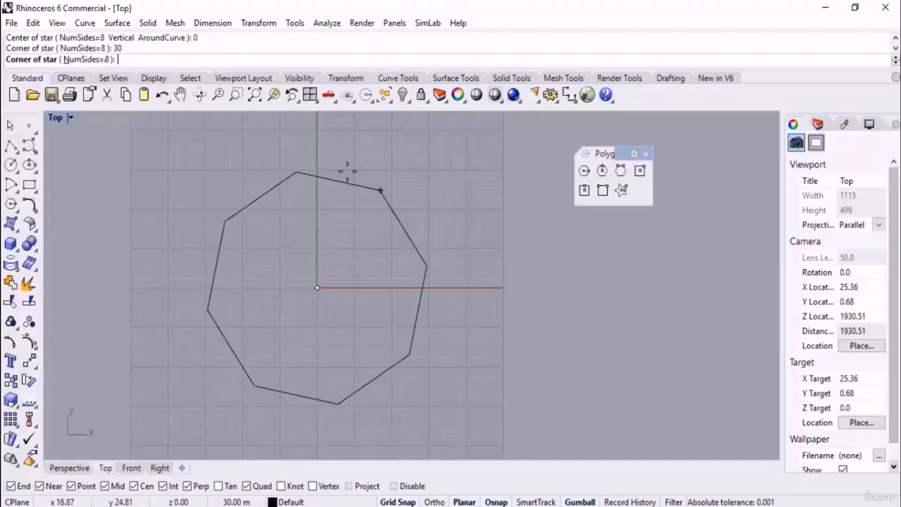
{"action": "left_click", "coordinate": [328, 144]}
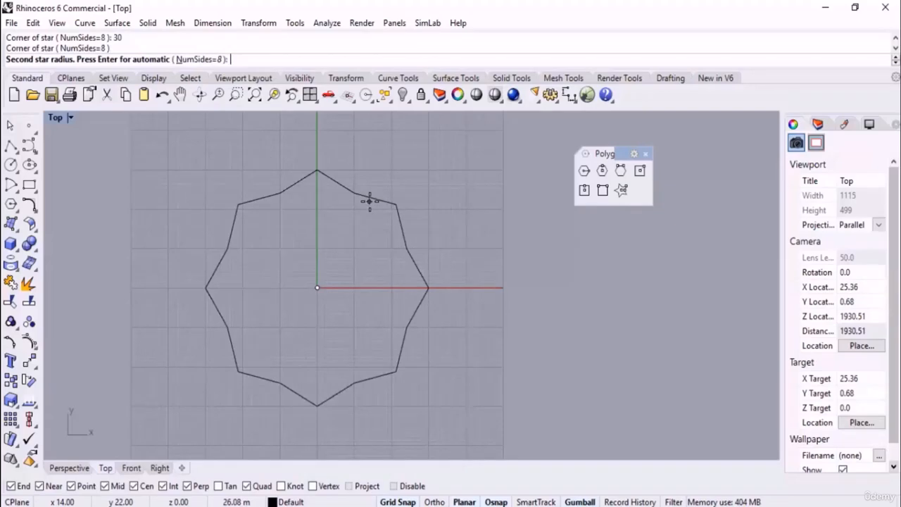
{"action": "type", "text": "25"}
{"action": "key", "text": "Return"}
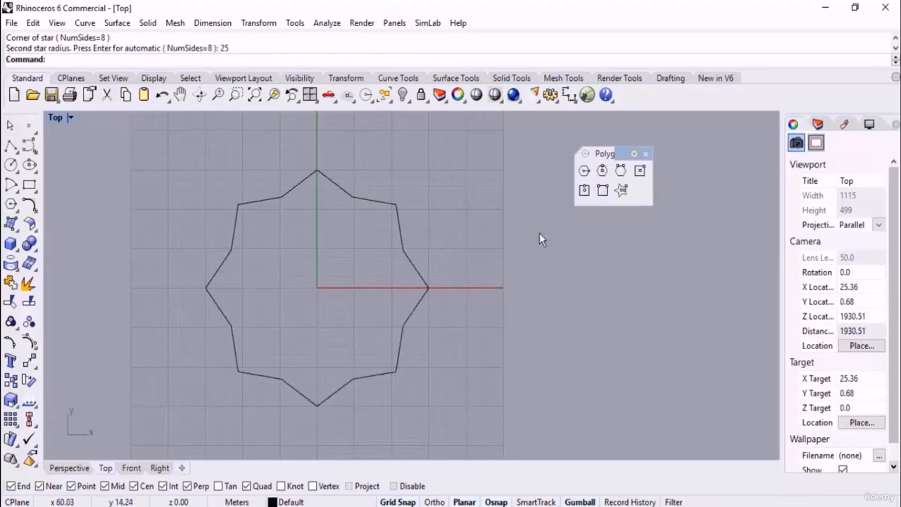
{"action": "left_click_drag", "start_coordinate": [417, 207], "coordinate": [334, 253]}
{"action": "key", "text": "Delete"}
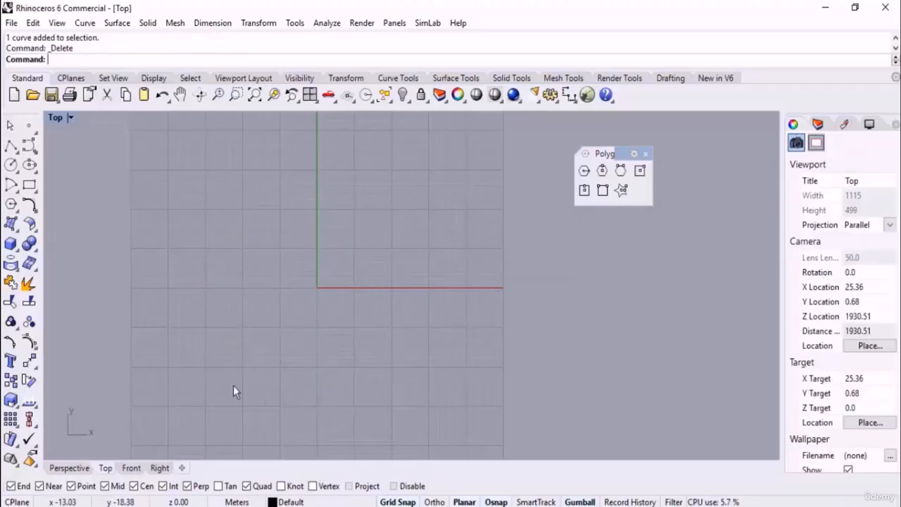
Draw a 25-sided star centred on the origin with its corner straight above and a second radius slightly smaller than the first.
{"action": "left_click", "coordinate": [622, 191]}
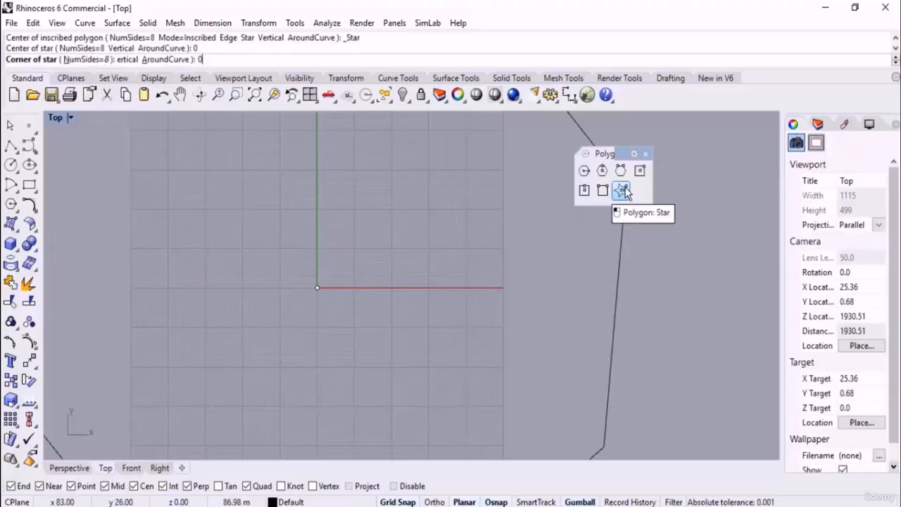
{"action": "type", "text": "0"}
{"action": "key", "text": "Return"}
{"action": "left_click", "coordinate": [86, 60]}
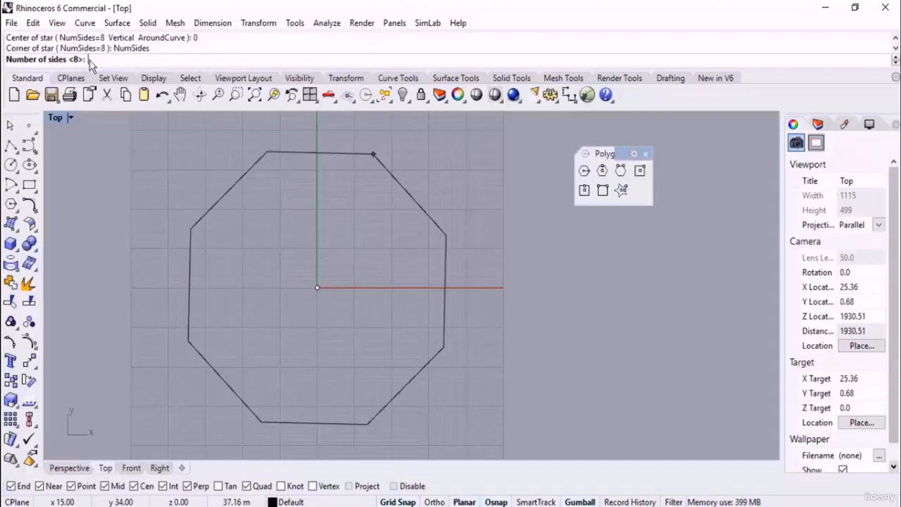
{"action": "type", "text": "25"}
{"action": "key", "text": "Return"}
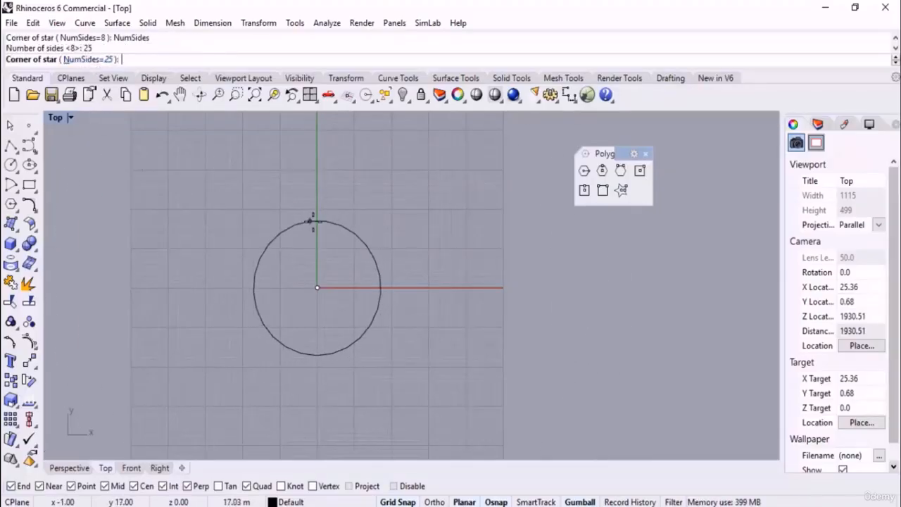
{"action": "scroll", "coordinate": [313, 211], "scroll_direction": "up", "scroll_amount": 2}
{"action": "left_click", "coordinate": [318, 208]}
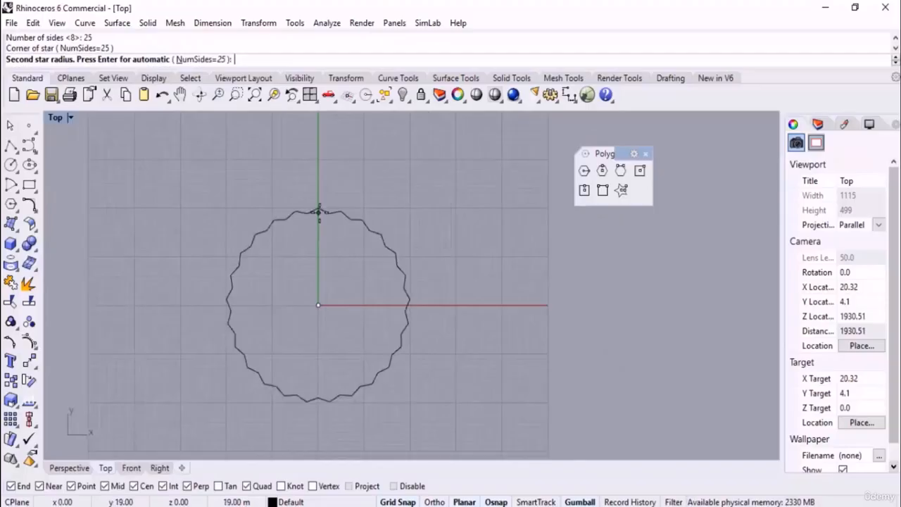
{"action": "key", "text": "Return"}
Extrude the 25-sided star upward in the Perspective view into a tall solid fluted column.
{"action": "left_click", "coordinate": [63, 470]}
{"action": "scroll", "coordinate": [356, 338], "scroll_direction": "up", "scroll_amount": 5}
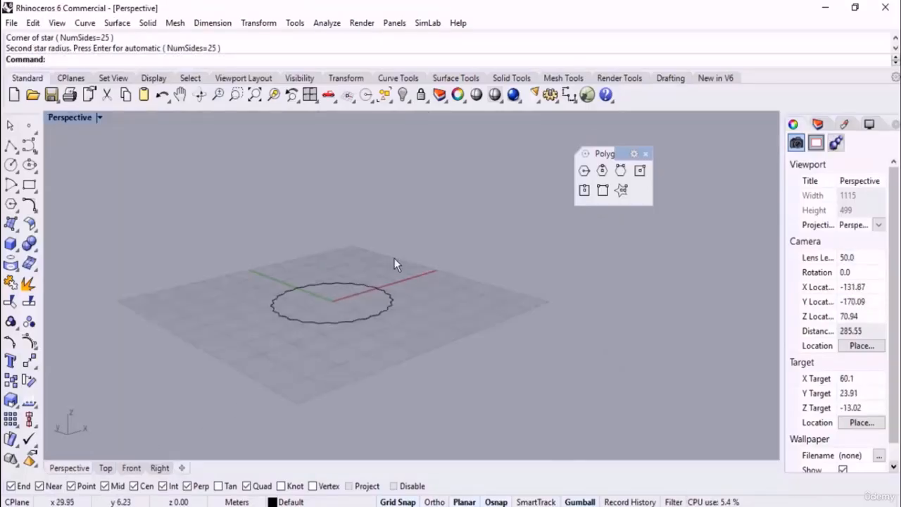
{"action": "left_click", "coordinate": [392, 298]}
{"action": "middle_click", "coordinate": [506, 281]}
{"action": "left_click", "coordinate": [506, 301]}
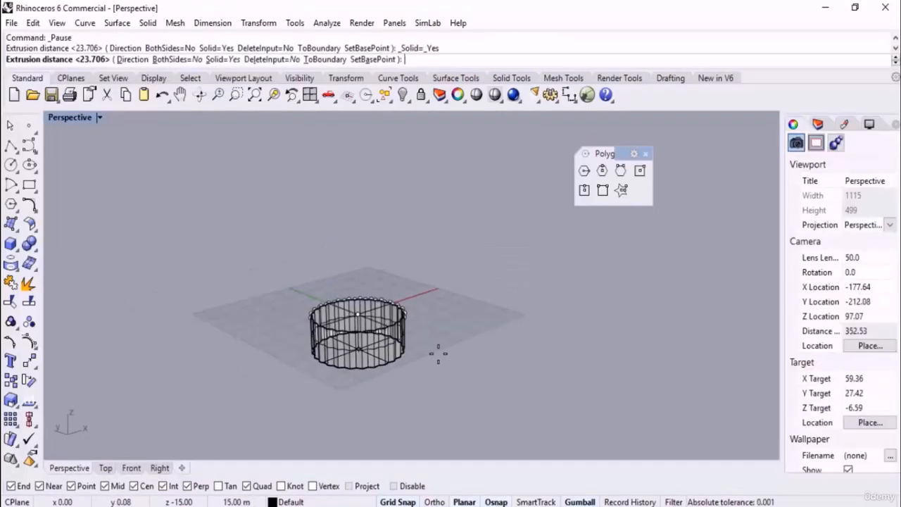
{"action": "scroll", "coordinate": [436, 352], "scroll_direction": "down", "scroll_amount": 5}
{"action": "scroll", "coordinate": [371, 349], "scroll_direction": "up", "scroll_amount": 5}
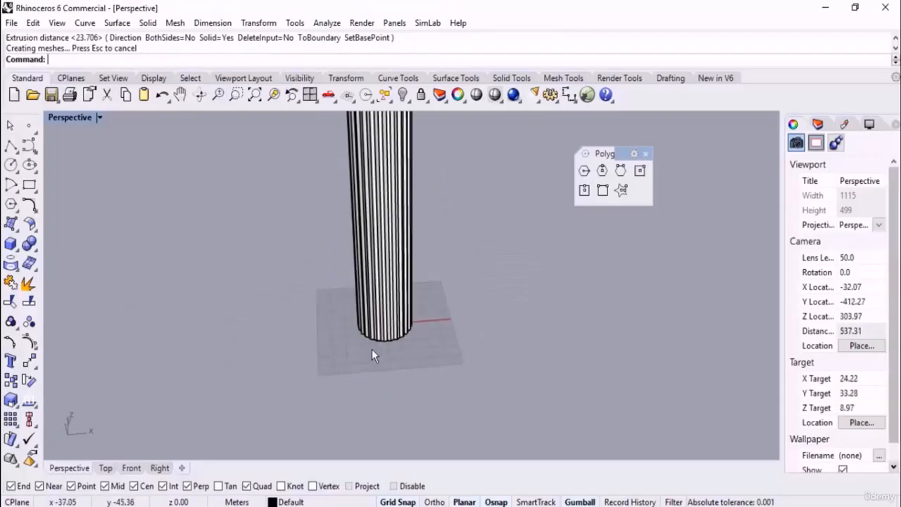
Inspect the column in Rendered display mode and return the viewport to Shaded mode.
{"action": "middle_click", "coordinate": [481, 280]}
{"action": "left_click", "coordinate": [481, 281]}
{"action": "right_click_drag", "start_coordinate": [408, 312], "coordinate": [490, 279]}
{"action": "scroll", "coordinate": [436, 328], "scroll_direction": "down", "scroll_amount": 5}
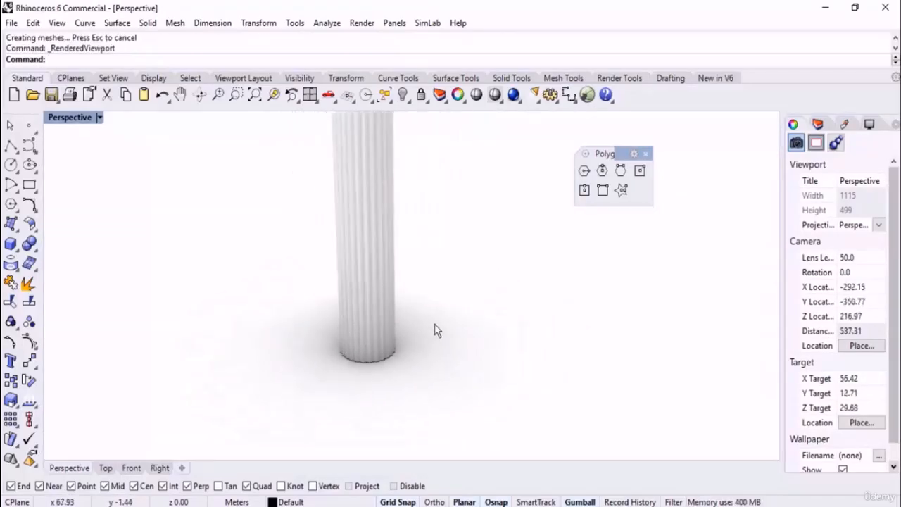
{"action": "middle_click", "coordinate": [466, 296]}
{"action": "left_click", "coordinate": [448, 276]}
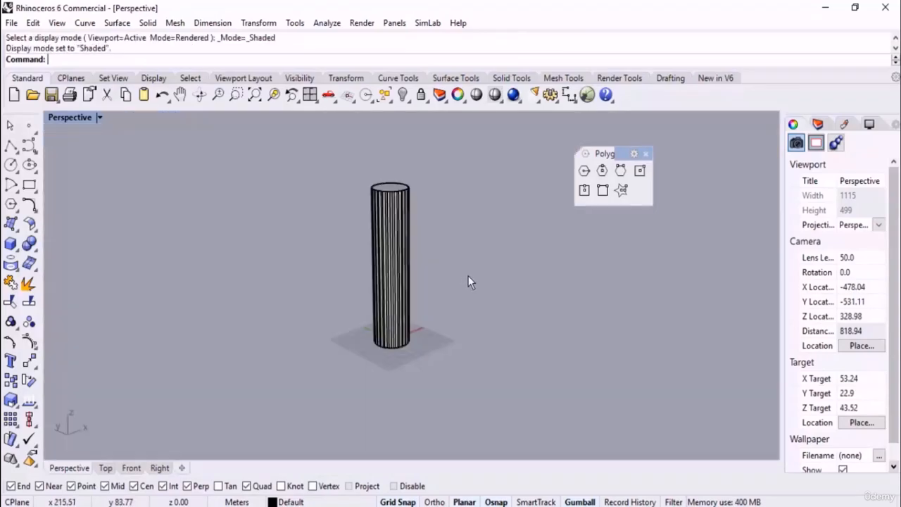
Delete the column and its star base curve, and return to the Top view.
{"action": "left_click_drag", "start_coordinate": [495, 244], "coordinate": [322, 379]}
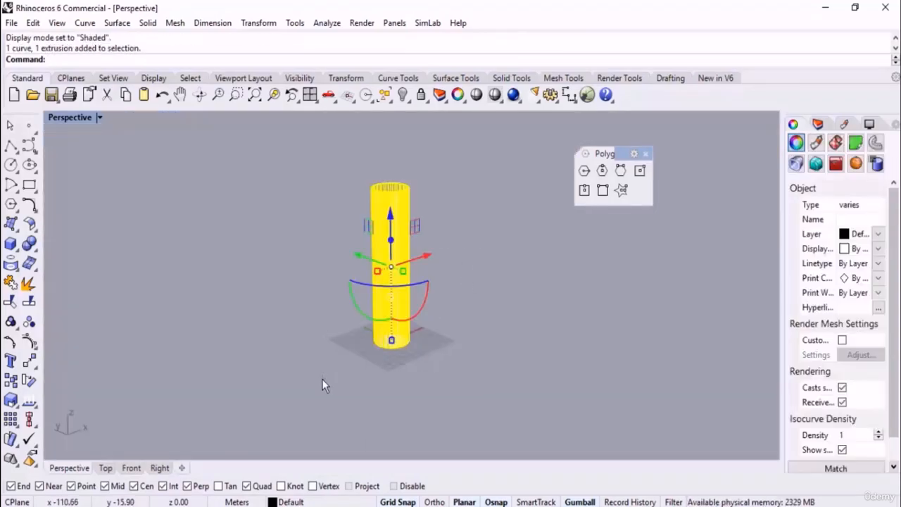
{"action": "key", "text": "Delete"}
{"action": "left_click", "coordinate": [105, 467]}
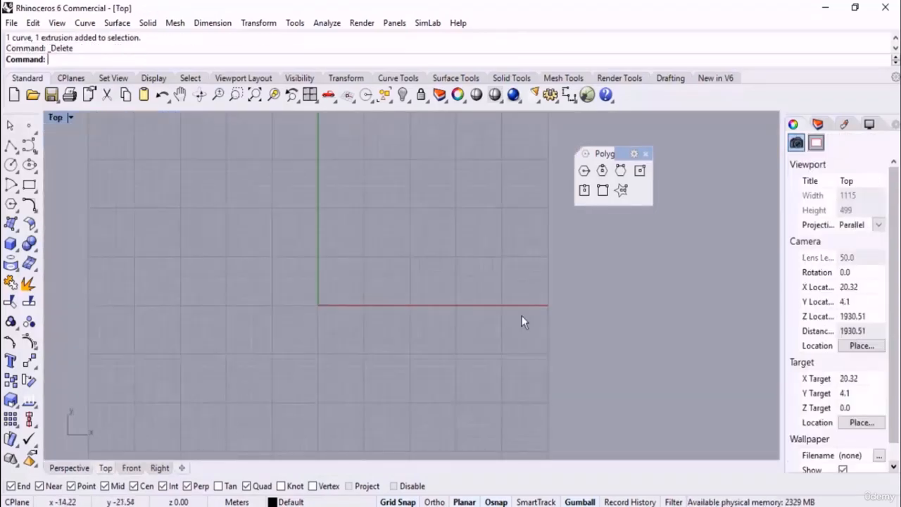
Close the floating Polygon toolbar and draw a solid box near the origin in the Perspective view.
{"action": "left_click", "coordinate": [645, 154]}
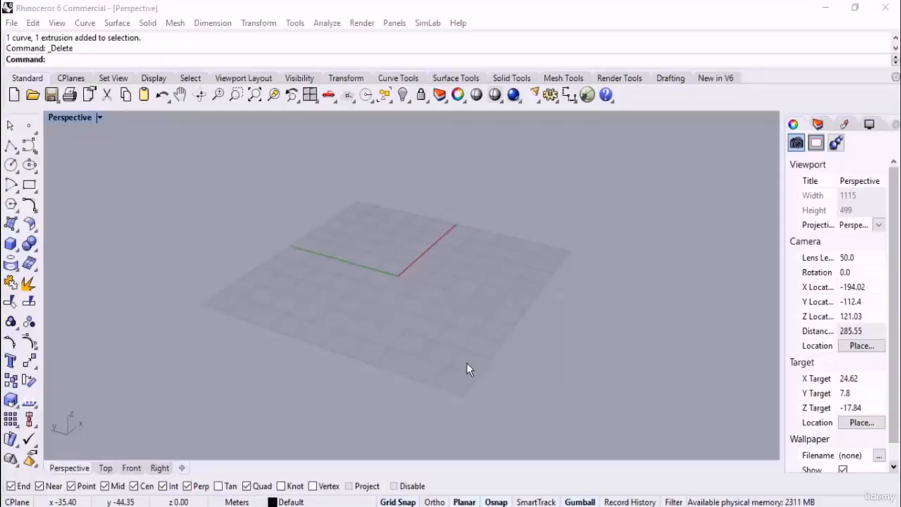
{"action": "scroll", "coordinate": [404, 281], "scroll_direction": "up", "scroll_amount": 5}
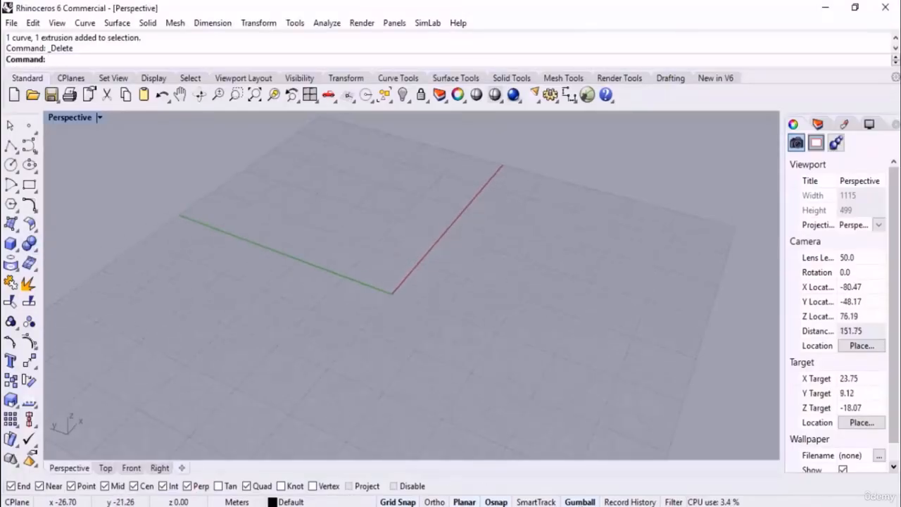
{"action": "left_click", "coordinate": [10, 243]}
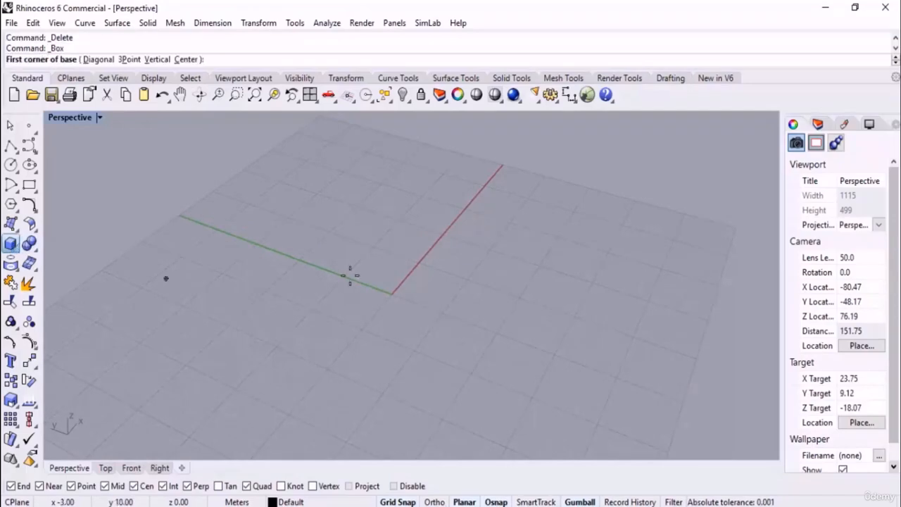
{"action": "left_click", "coordinate": [360, 255]}
{"action": "left_click", "coordinate": [425, 365]}
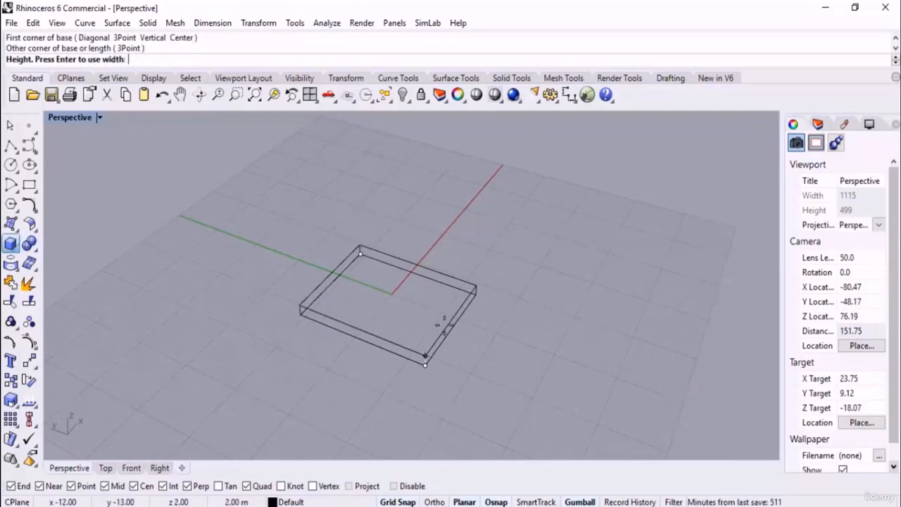
{"action": "left_click", "coordinate": [448, 275]}
{"action": "scroll", "coordinate": [303, 362], "scroll_direction": "down", "scroll_amount": 4}
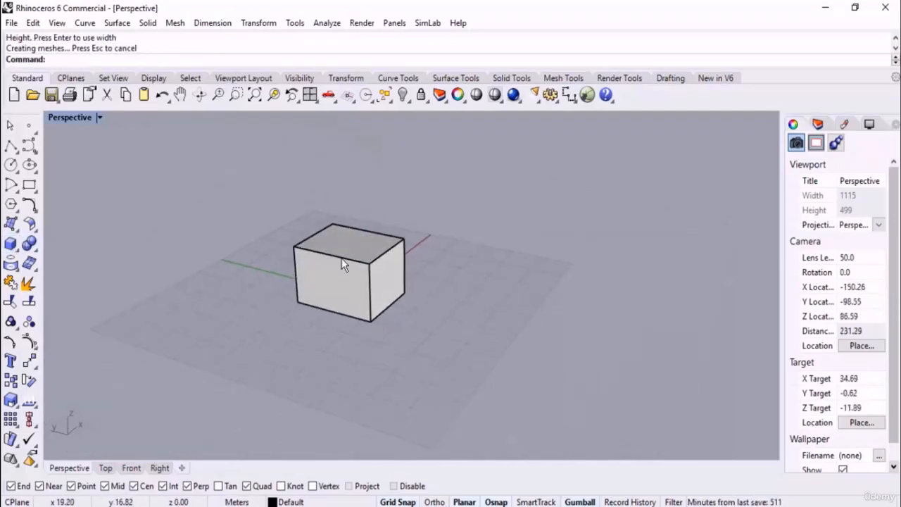
Draw a circle on the ground plane beside the box, centred near the edge of the grid.
{"action": "left_click", "coordinate": [10, 164]}
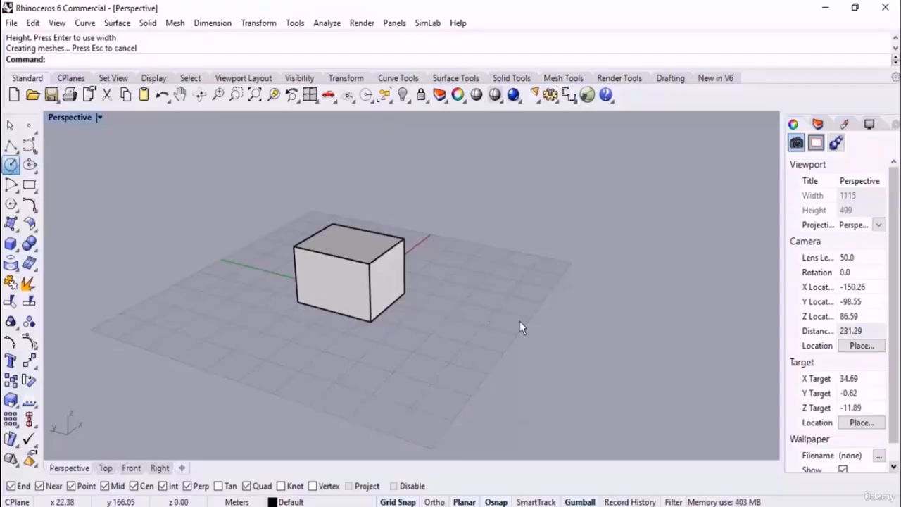
{"action": "left_click", "coordinate": [555, 297]}
{"action": "left_click", "coordinate": [557, 328]}
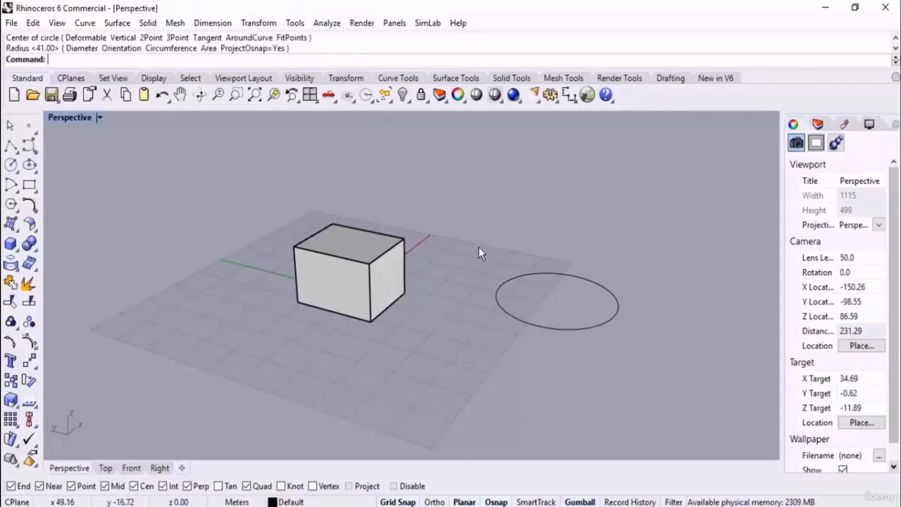
Select the box and toggle the Gumball off and back on.
{"action": "left_click", "coordinate": [376, 270]}
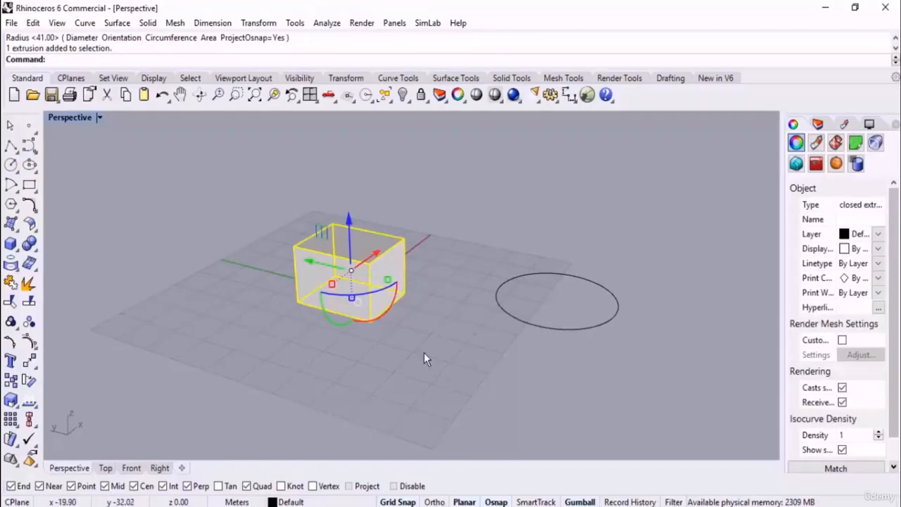
{"action": "right_click_drag", "start_coordinate": [424, 359], "coordinate": [352, 297]}
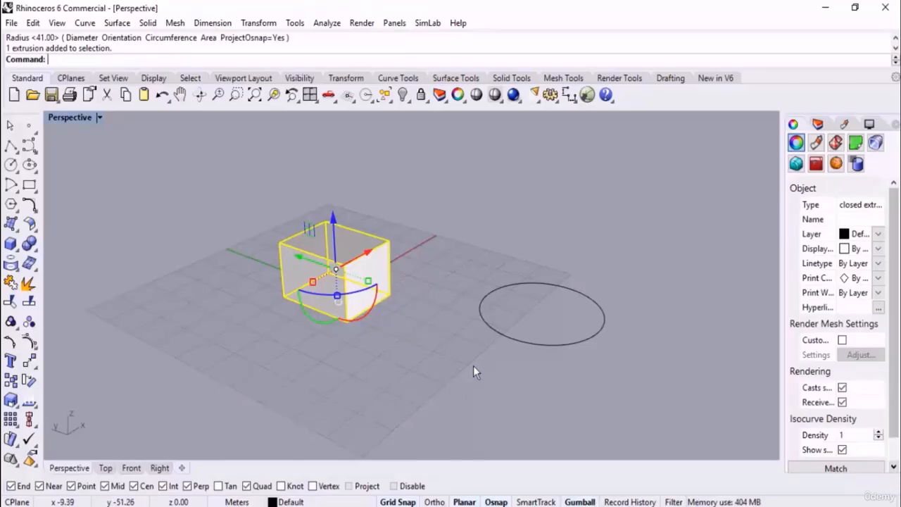
{"action": "left_click", "coordinate": [581, 501]}
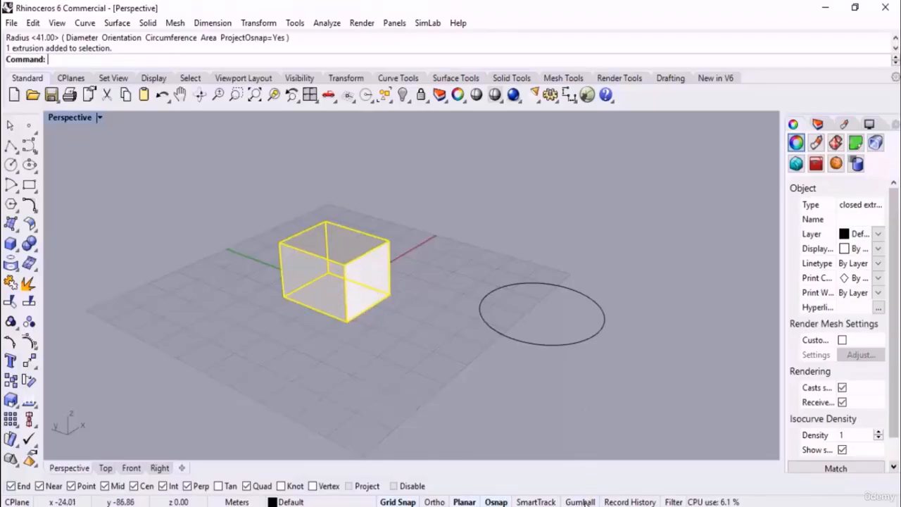
{"action": "left_click", "coordinate": [581, 501]}
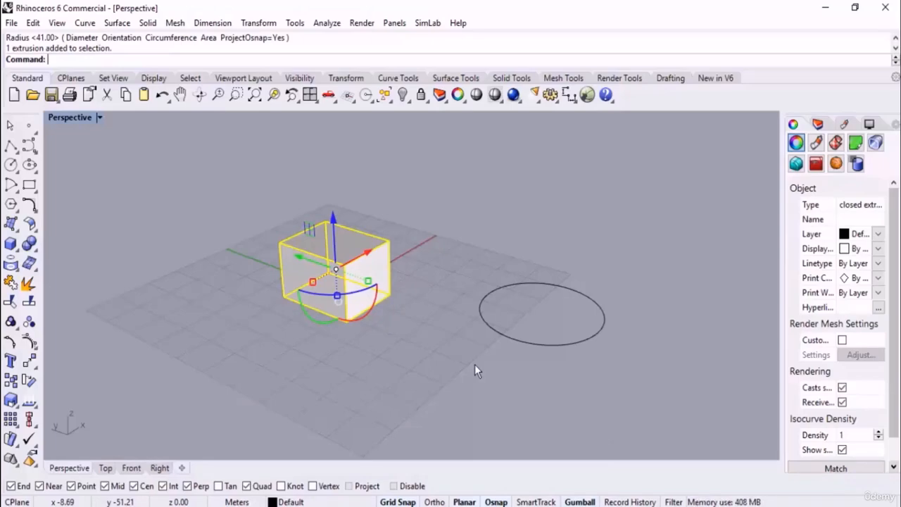
Move the box along single axes with the Gumball arrows and clear the selection.
{"action": "right_click_drag", "start_coordinate": [446, 328], "coordinate": [345, 309]}
{"action": "scroll", "coordinate": [371, 256], "scroll_direction": "up", "scroll_amount": 8}
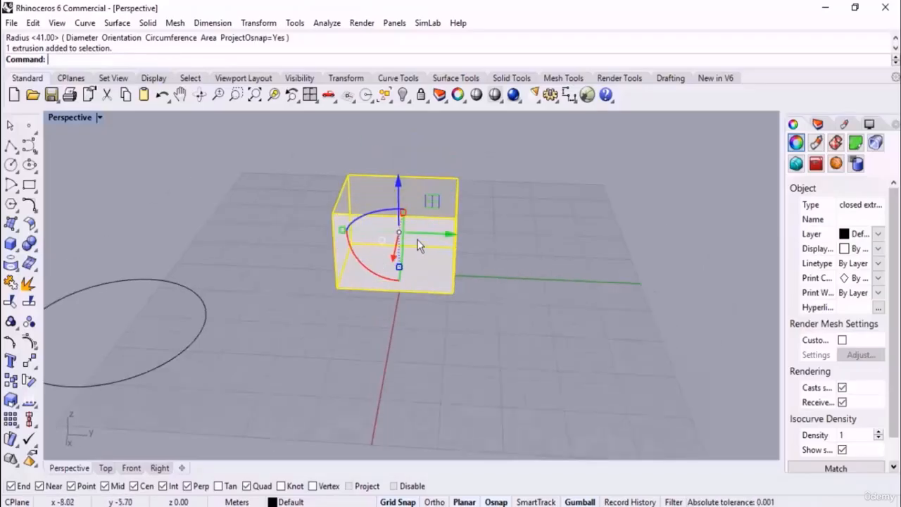
{"action": "right_click_drag", "start_coordinate": [437, 285], "coordinate": [375, 266]}
{"action": "right_click_drag", "start_coordinate": [427, 336], "coordinate": [565, 258]}
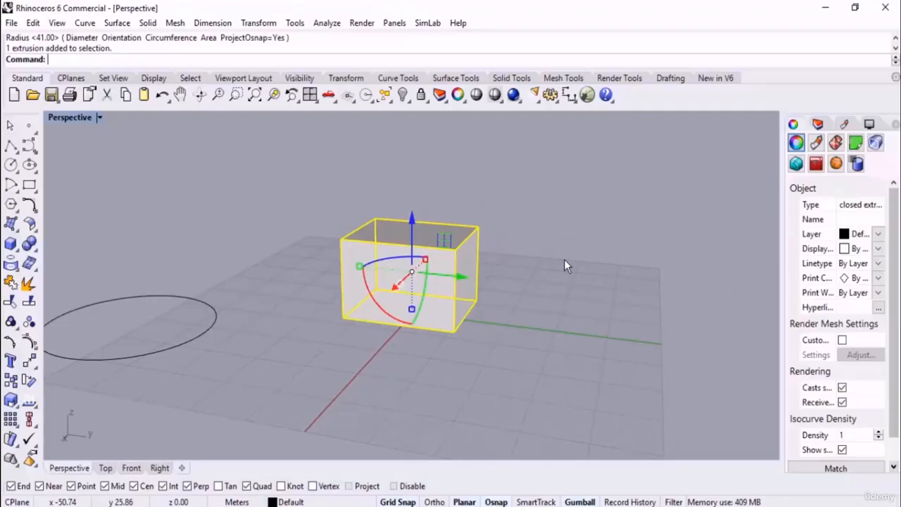
{"action": "right_click_drag", "start_coordinate": [564, 258], "coordinate": [527, 306]}
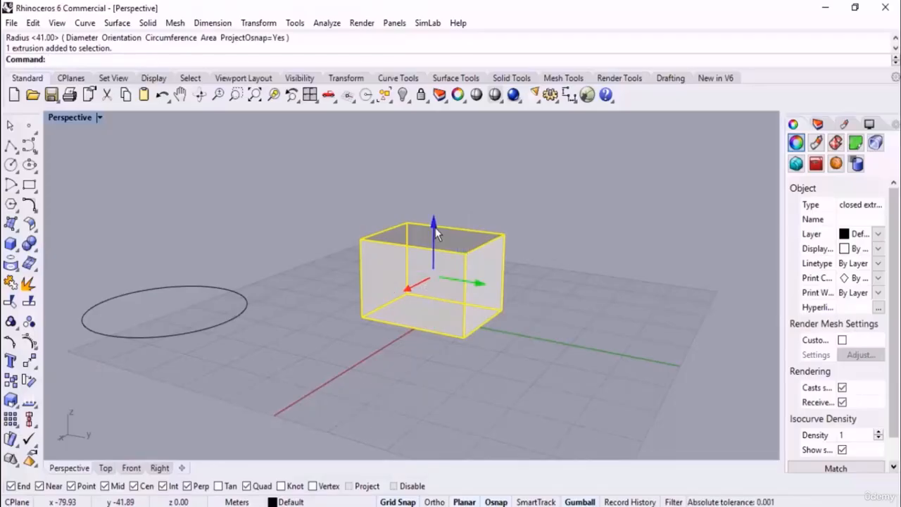
{"action": "left_click_drag", "start_coordinate": [434, 227], "coordinate": [455, 229]}
{"action": "scroll", "coordinate": [469, 282], "scroll_direction": "down", "scroll_amount": 2}
{"action": "right_click_drag", "start_coordinate": [384, 244], "coordinate": [424, 242]}
{"action": "left_click_drag", "start_coordinate": [429, 245], "coordinate": [397, 282]}
{"action": "key", "text": "Escape"}
Move the selected box within a plane using the Gumball's plane handle from different viewing angles.
{"action": "scroll", "coordinate": [407, 267], "scroll_direction": "up", "scroll_amount": 2}
{"action": "right_click_drag", "start_coordinate": [409, 269], "coordinate": [477, 267]}
{"action": "scroll", "coordinate": [456, 316], "scroll_direction": "up", "scroll_amount": 2}
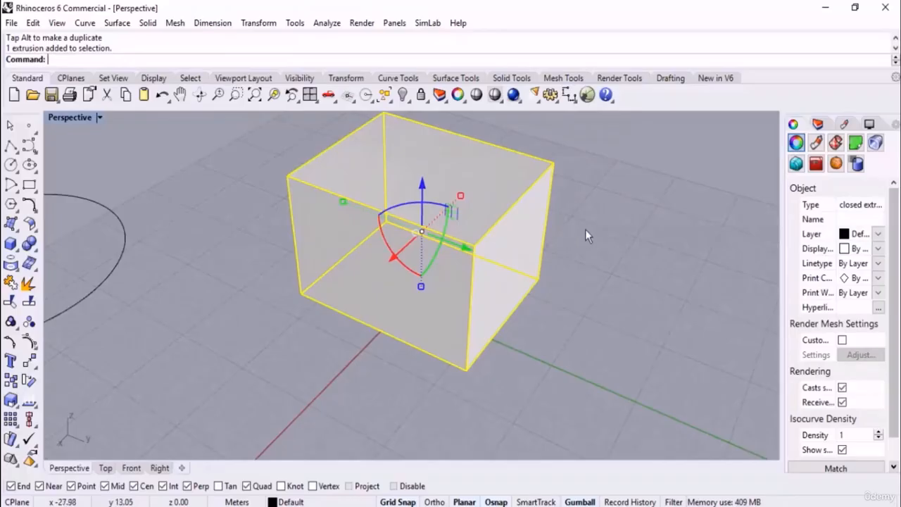
{"action": "right_click_drag", "start_coordinate": [589, 207], "coordinate": [584, 219]}
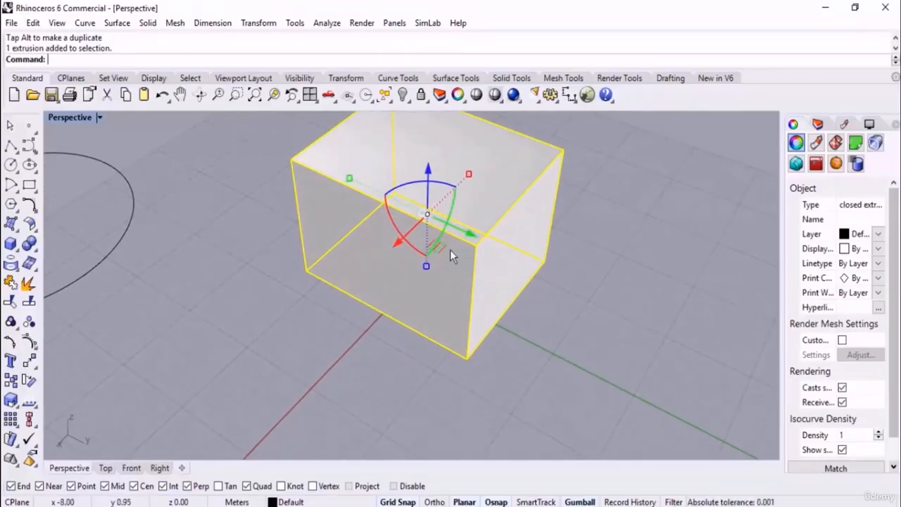
{"action": "left_click_drag", "start_coordinate": [442, 249], "coordinate": [421, 354]}
{"action": "right_click_drag", "start_coordinate": [420, 354], "coordinate": [442, 317]}
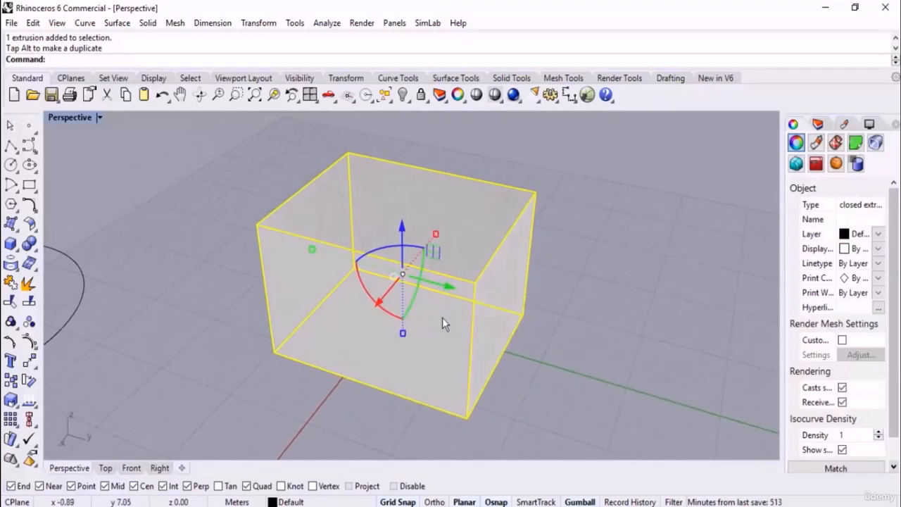
{"action": "mouse_move", "coordinate": [433, 252]}
{"action": "left_mouse_down"}
{"action": "mouse_move", "coordinate": [507, 177]}
{"action": "mouse_move", "coordinate": [450, 266]}
{"action": "mouse_move", "coordinate": [418, 257]}
{"action": "mouse_move", "coordinate": [420, 242]}
{"action": "left_mouse_up"}
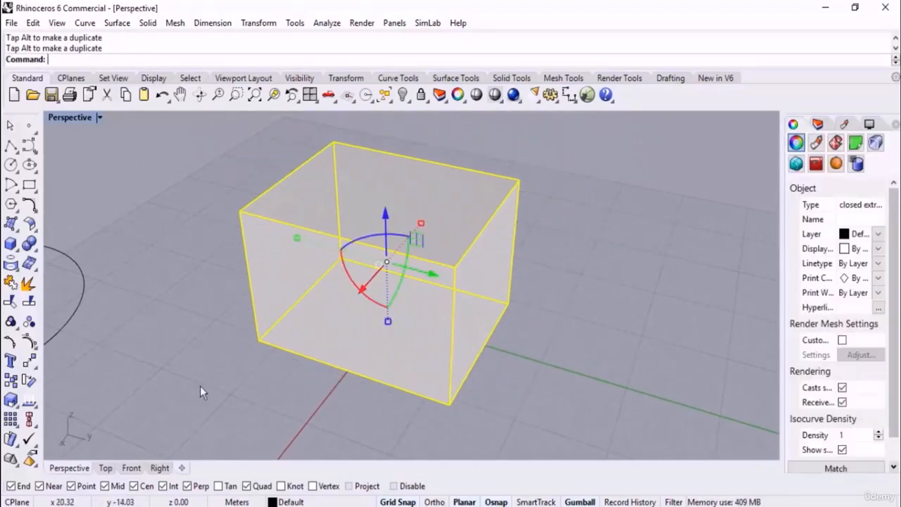
Reposition the box in the Top view with the Gumball so its lower edge lies on the X axis.
{"action": "left_click", "coordinate": [106, 468]}
{"action": "left_click_drag", "start_coordinate": [373, 262], "coordinate": [430, 219]}
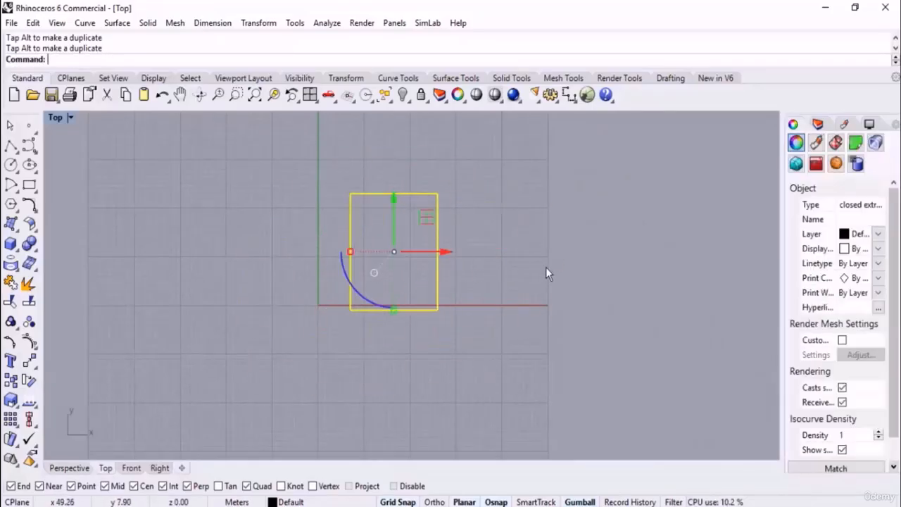
{"action": "left_click_drag", "start_coordinate": [425, 252], "coordinate": [387, 251]}
{"action": "left_click_drag", "start_coordinate": [382, 201], "coordinate": [411, 228]}
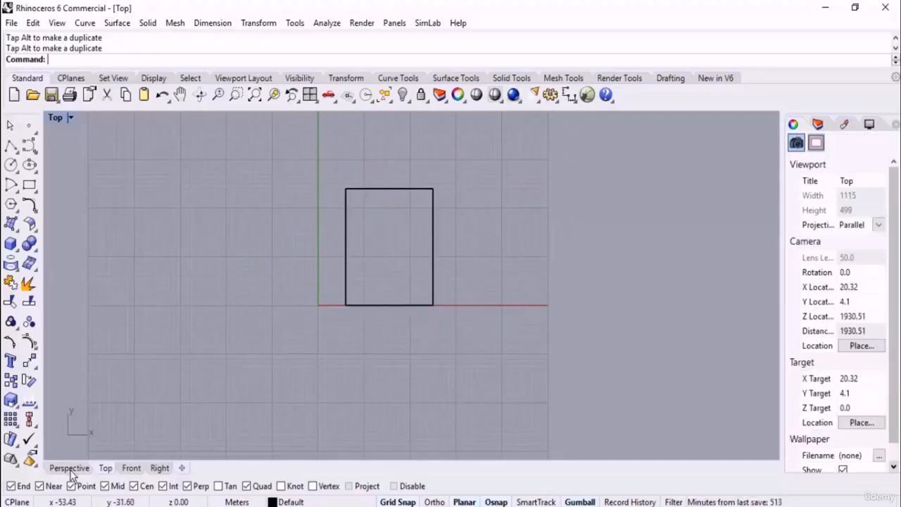
Duplicate the box twice along the Y axis in the Perspective view with the Gumball to make a row of three.
{"action": "left_click", "coordinate": [70, 470]}
{"action": "scroll", "coordinate": [324, 197], "scroll_direction": "down", "scroll_amount": 6}
{"action": "right_click_drag", "start_coordinate": [325, 300], "coordinate": [415, 304]}
{"action": "left_click", "coordinate": [364, 226]}
{"action": "scroll", "coordinate": [328, 217], "scroll_direction": "down", "scroll_amount": 3}
{"action": "right_click_drag", "start_coordinate": [335, 262], "coordinate": [413, 277]}
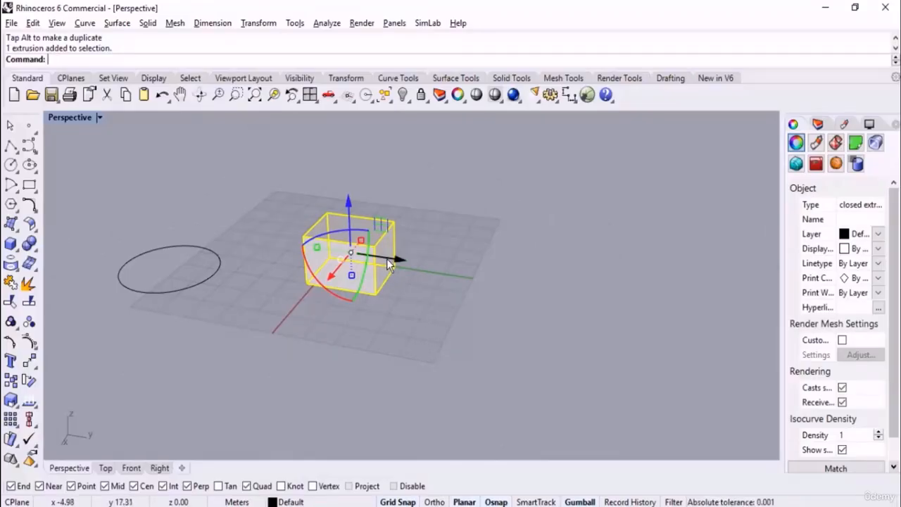
{"action": "left_click_drag", "start_coordinate": [387, 258], "coordinate": [655, 301]}
{"action": "key", "text": "alt"}
{"action": "key", "text": "alt"}
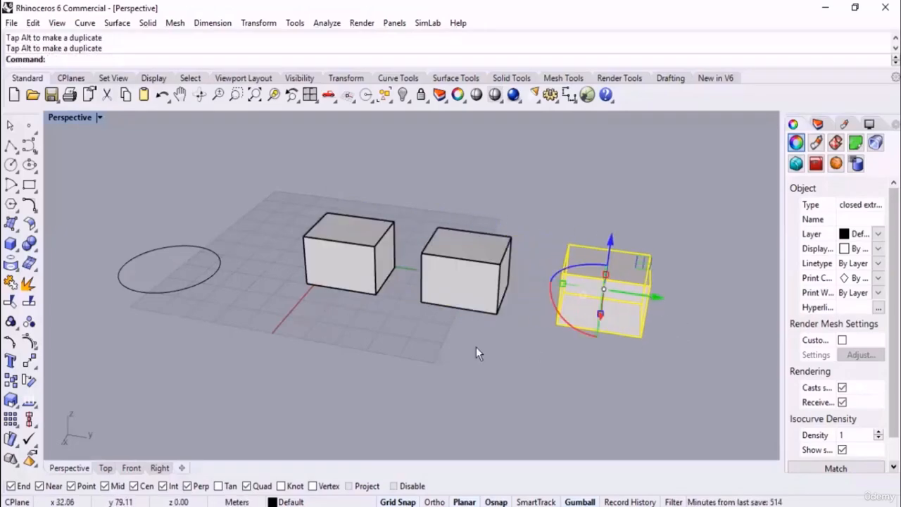
Select the three boxes and duplicate the row upward twice with the Gumball to form a three-by-three stack.
{"action": "scroll", "coordinate": [475, 346], "scroll_direction": "down", "scroll_amount": 4}
{"action": "right_click_drag", "start_coordinate": [475, 347], "coordinate": [468, 337]}
{"action": "left_click_drag", "start_coordinate": [631, 210], "coordinate": [351, 363]}
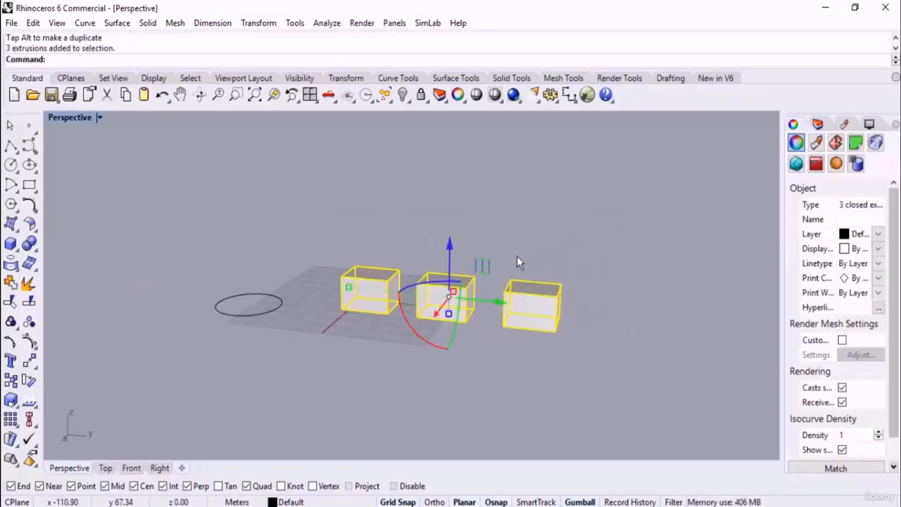
{"action": "key", "text": "alt"}
{"action": "left_click_drag", "start_coordinate": [449, 251], "coordinate": [449, 137]}
{"action": "key", "text": "alt"}
{"action": "left_click", "coordinate": [644, 243]}
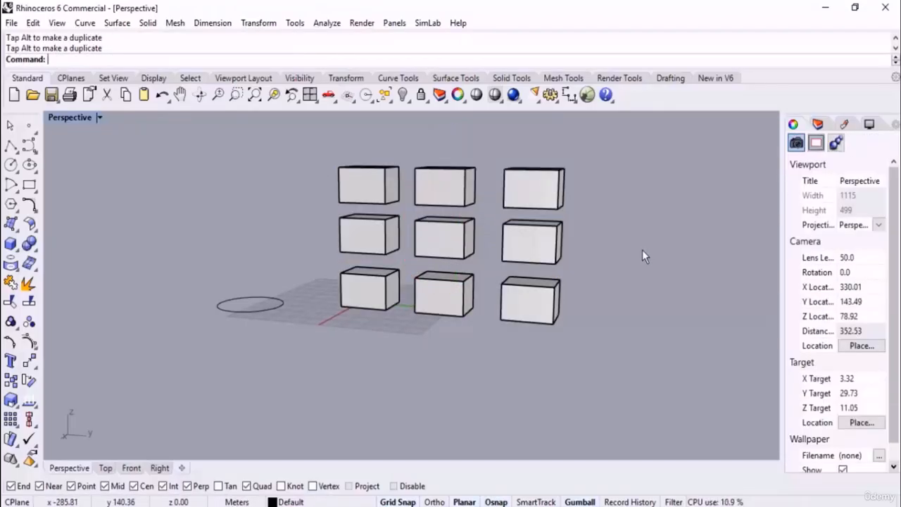
Undo the Gumball duplications until only the original box remains next to the circle.
{"action": "right_click_drag", "start_coordinate": [641, 249], "coordinate": [605, 302]}
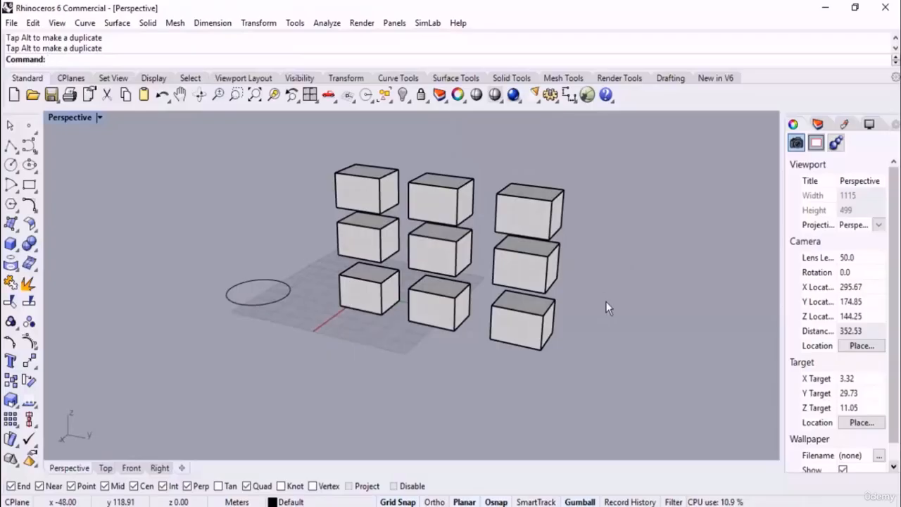
{"action": "key", "text": "ctrl+z"}
{"action": "key", "text": "ctrl+z"}
{"action": "key", "text": "ctrl+z"}
{"action": "key", "text": "ctrl+z"}
{"action": "right_click_drag", "start_coordinate": [581, 286], "coordinate": [552, 287]}
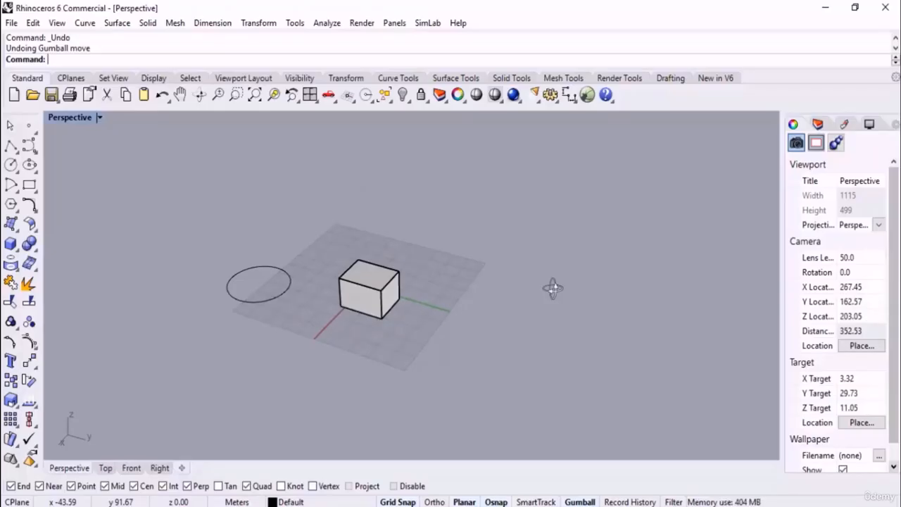
Move the box exactly 15 m upward with the Gumball's Z arrow and undo the move.
{"action": "left_click", "coordinate": [366, 275]}
{"action": "scroll", "coordinate": [365, 364], "scroll_direction": "up", "scroll_amount": 2}
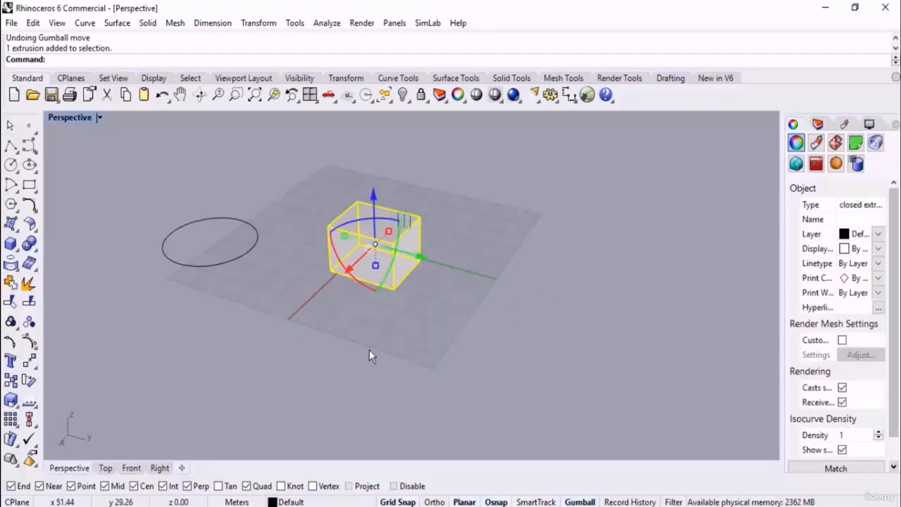
{"action": "right_click_drag", "start_coordinate": [416, 362], "coordinate": [443, 333]}
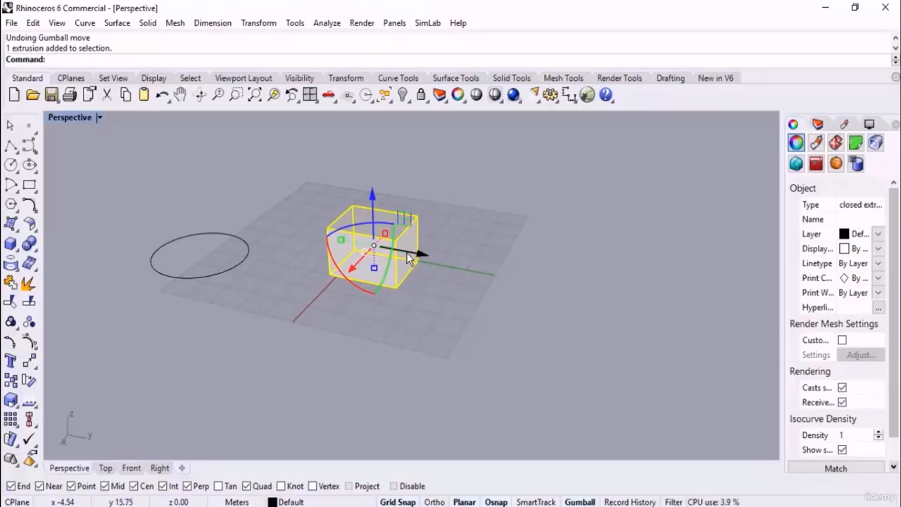
{"action": "mouse_move", "coordinate": [415, 334]}
{"action": "right_mouse_down"}
{"action": "mouse_move", "coordinate": [431, 289]}
{"action": "mouse_move", "coordinate": [416, 327]}
{"action": "right_mouse_up"}
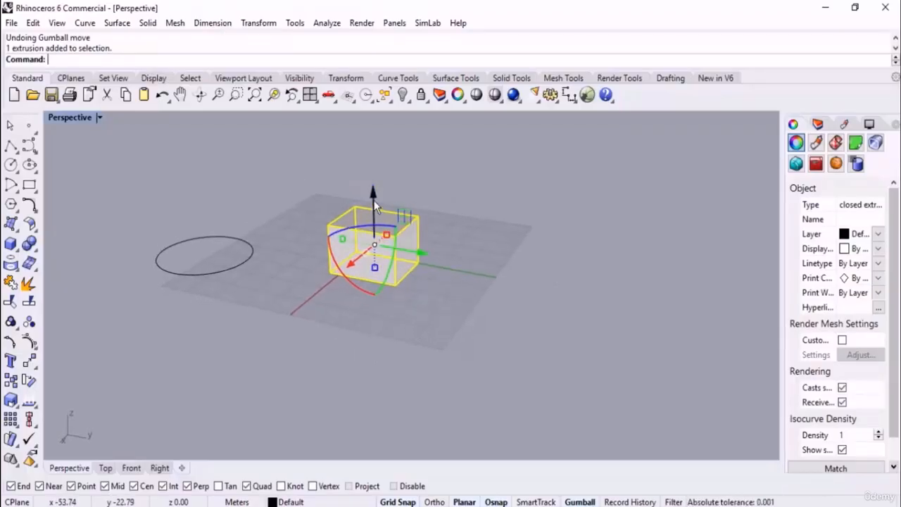
{"action": "left_click", "coordinate": [374, 203]}
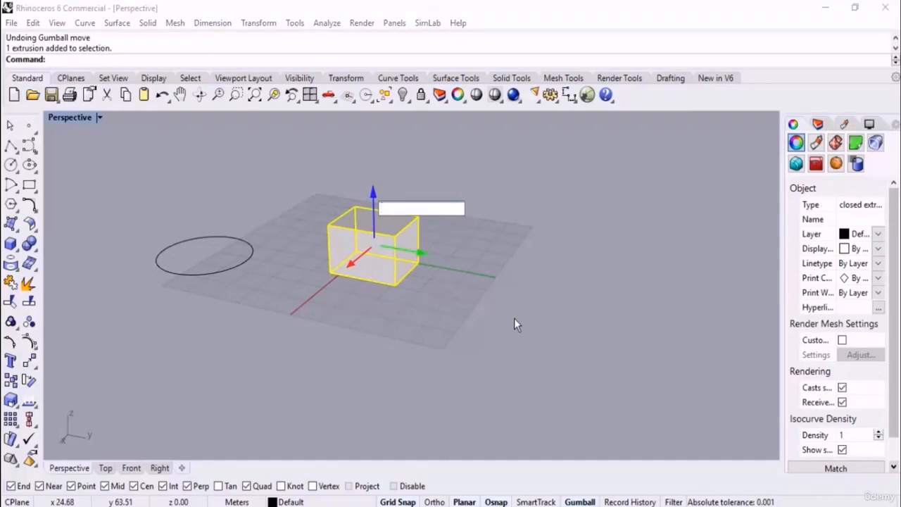
{"action": "type", "text": "5"}
{"action": "key", "text": "Return"}
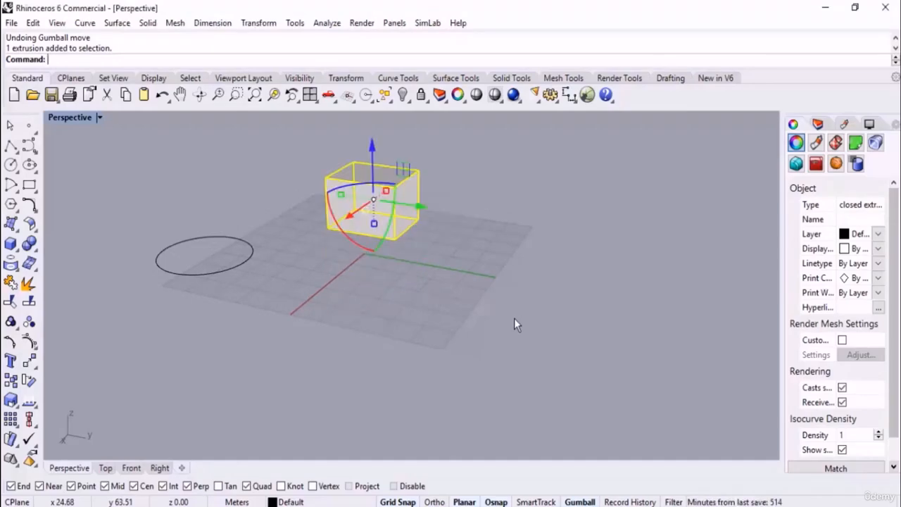
{"action": "right_click_drag", "start_coordinate": [422, 338], "coordinate": [407, 399]}
{"action": "key", "text": "ctrl+z"}
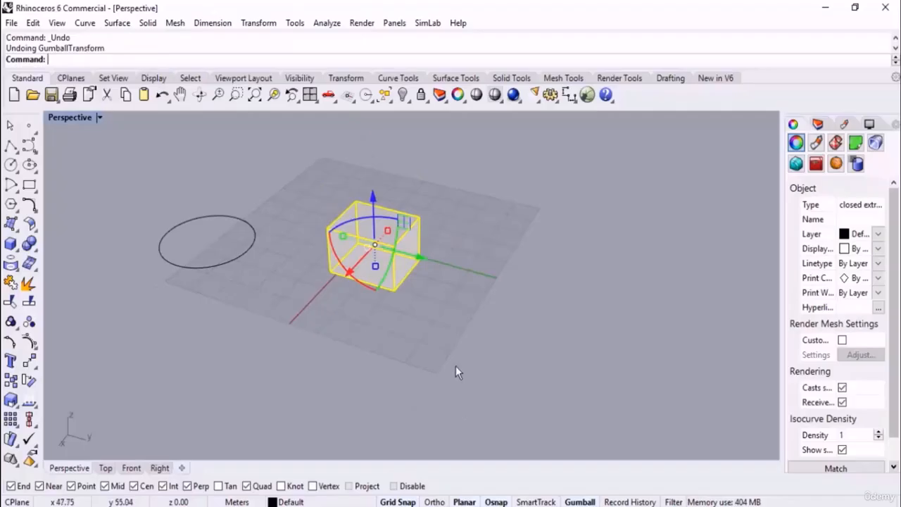
Move the box exactly 60 m along the Y axis with the Gumball and undo the move.
{"action": "left_click", "coordinate": [408, 259]}
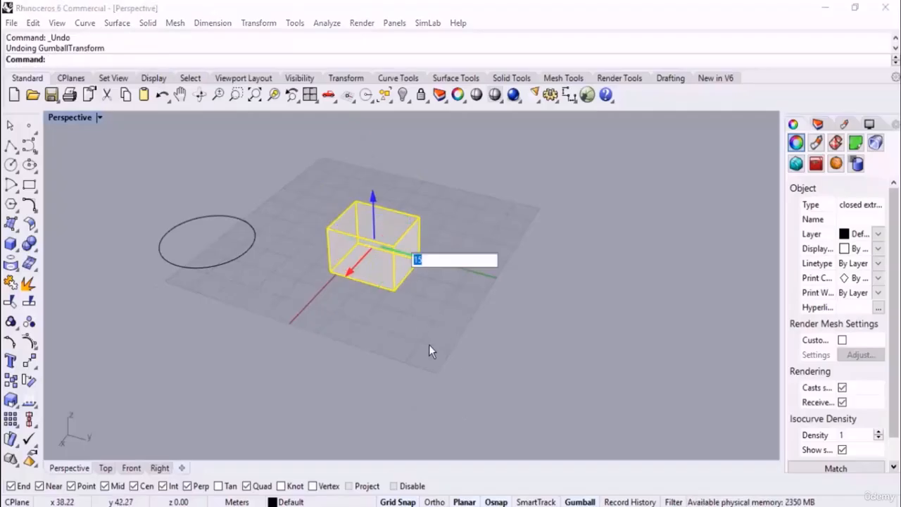
{"action": "type", "text": "60"}
{"action": "key", "text": "Return"}
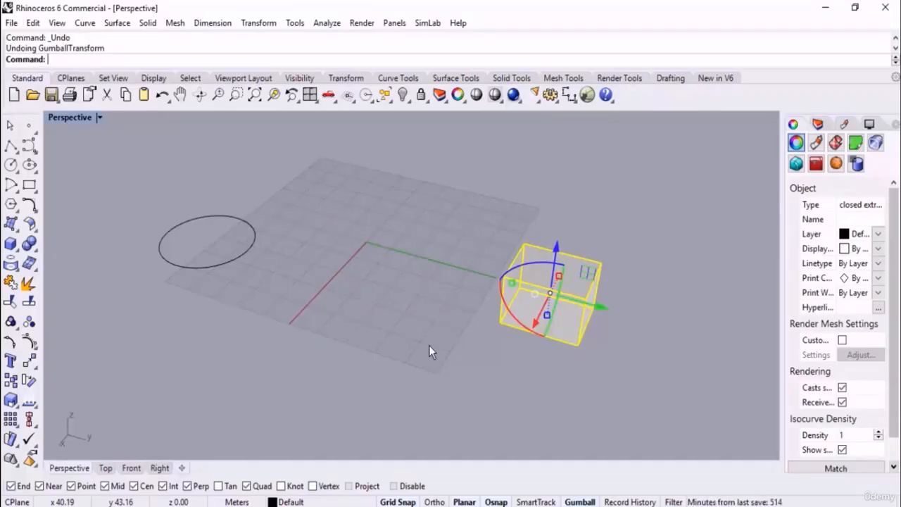
{"action": "key", "text": "ctrl+z"}
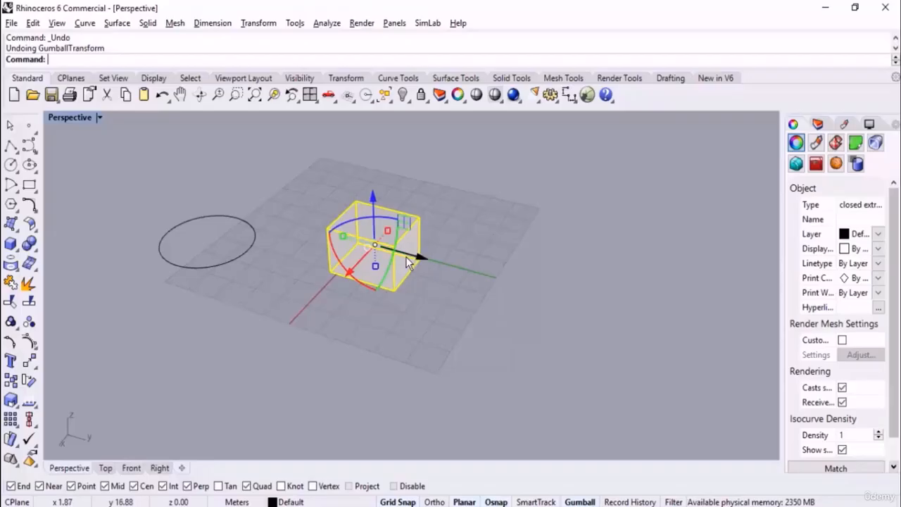
Duplicate the box 60 m along the Y axis with the Gumball and delete the copy.
{"action": "left_click_drag", "start_coordinate": [406, 255], "coordinate": [406, 255]}
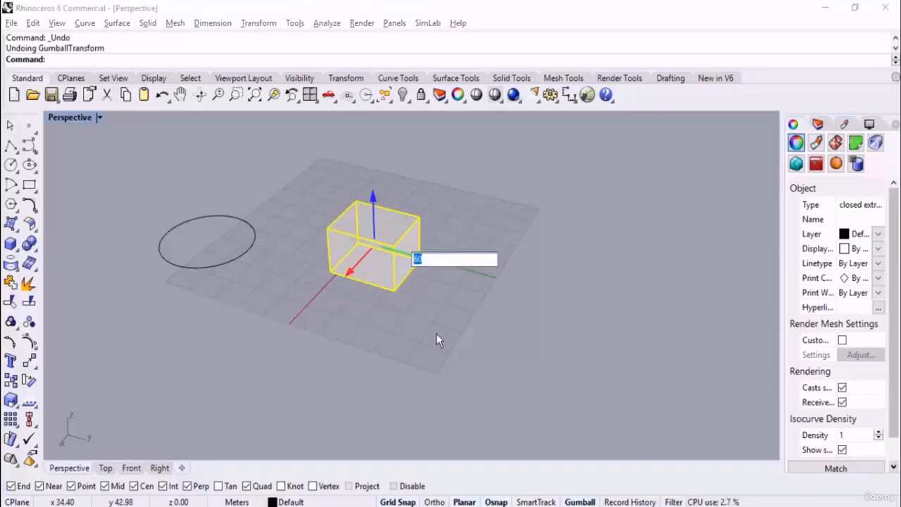
{"action": "key", "text": "Return"}
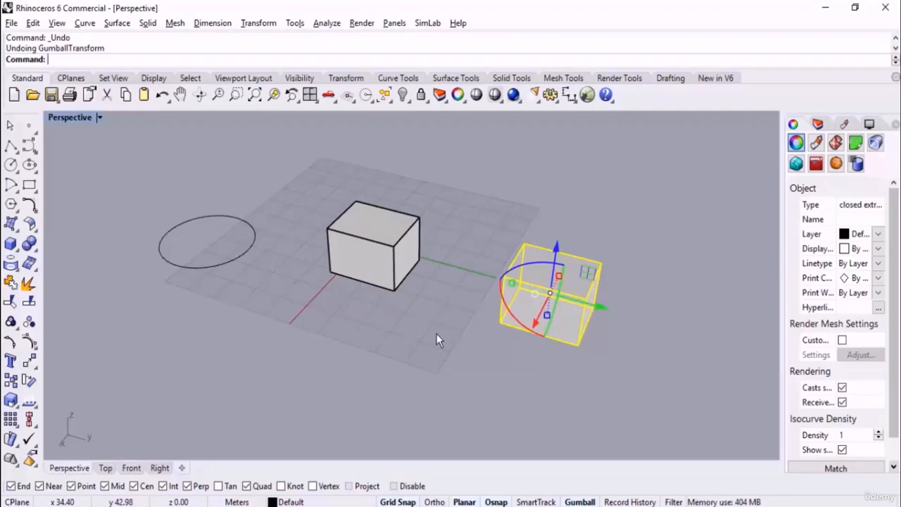
{"action": "key", "text": "Delete"}
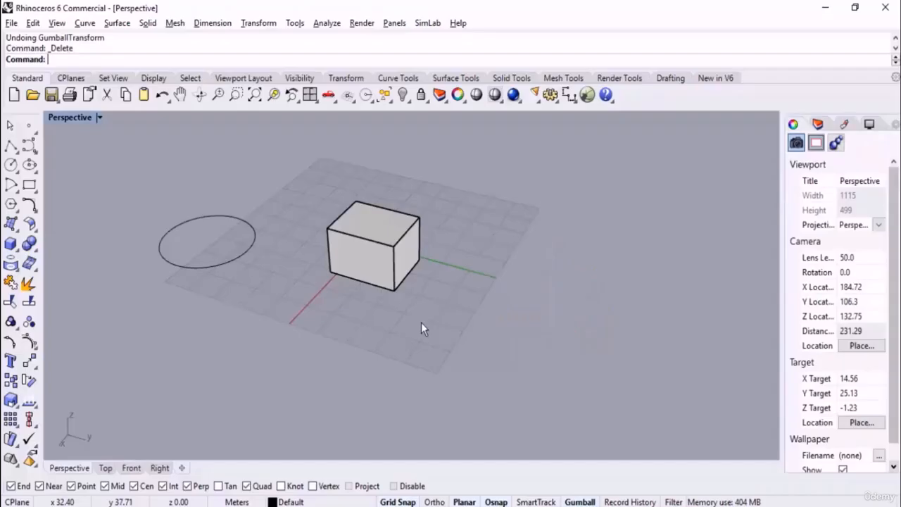
Select the remaining box, try rotating it about the Z axis with the Gumball's blue arc, and cancel the rotation.
{"action": "left_click", "coordinate": [370, 242]}
{"action": "right_click_drag", "start_coordinate": [487, 351], "coordinate": [454, 324]}
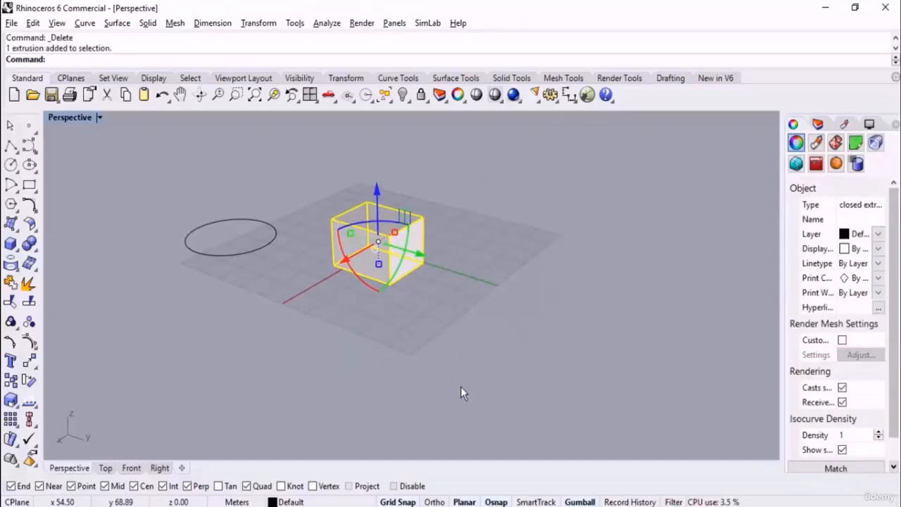
{"action": "scroll", "coordinate": [377, 202], "scroll_direction": "up", "scroll_amount": 6}
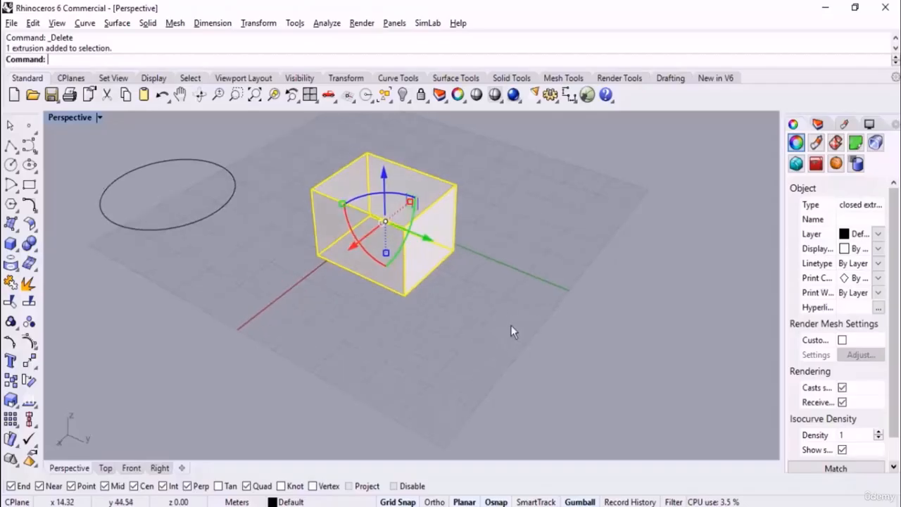
{"action": "scroll", "coordinate": [375, 204], "scroll_direction": "down", "scroll_amount": 4}
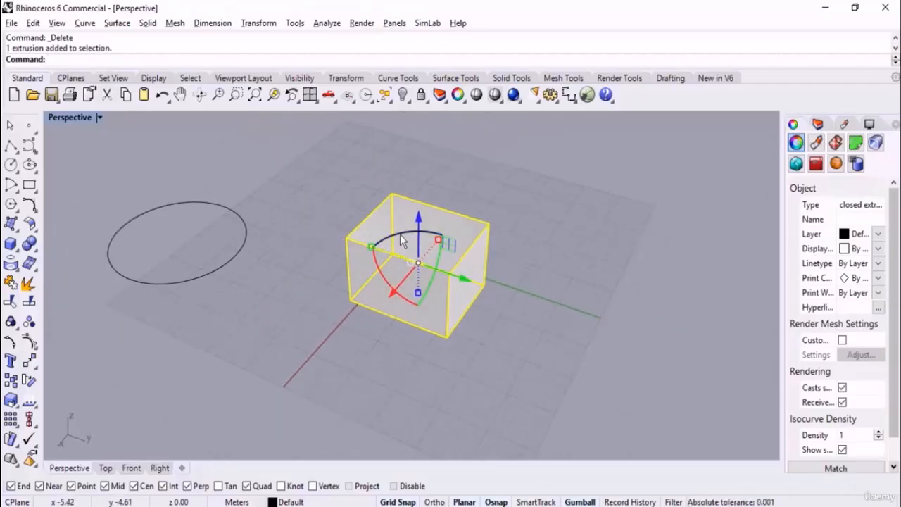
{"action": "left_click_drag", "start_coordinate": [430, 236], "coordinate": [373, 233]}
{"action": "key", "text": "Escape"}
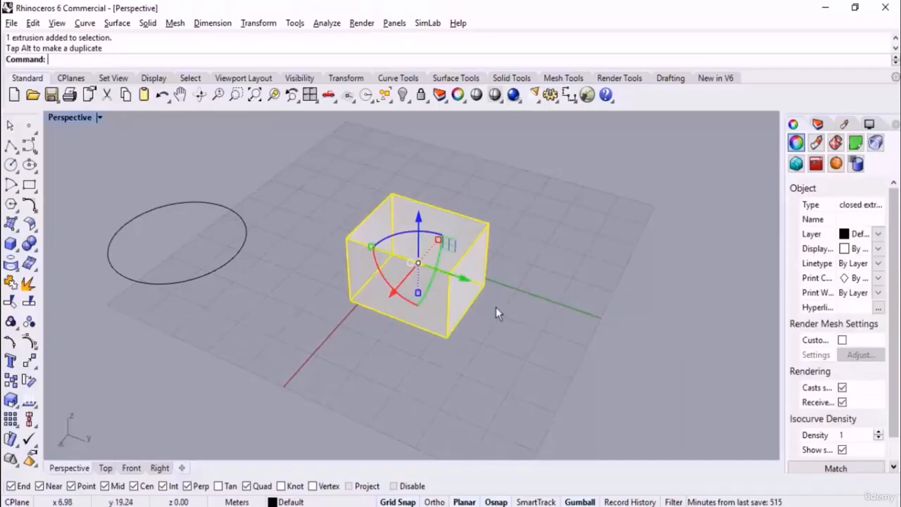
Try rotating the box freely about the X and Z axes with the Gumball's red and blue arcs.
{"action": "right_click_drag", "start_coordinate": [496, 307], "coordinate": [494, 283]}
{"action": "left_click_drag", "start_coordinate": [382, 281], "coordinate": [422, 303]}
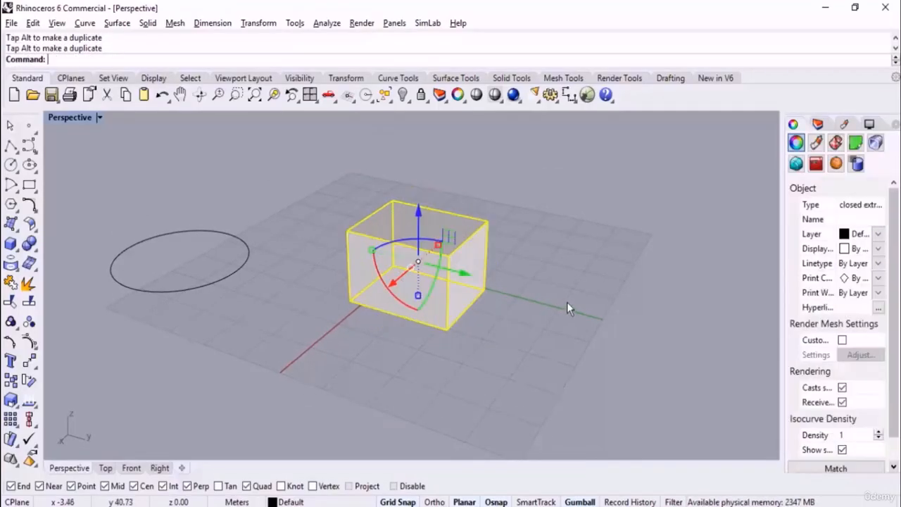
{"action": "right_click_drag", "start_coordinate": [566, 302], "coordinate": [488, 277]}
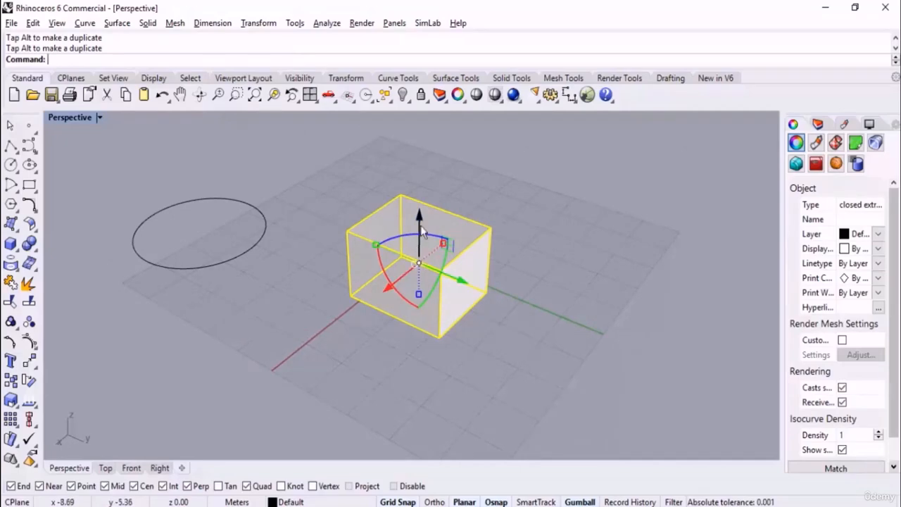
{"action": "left_click_drag", "start_coordinate": [399, 243], "coordinate": [479, 317]}
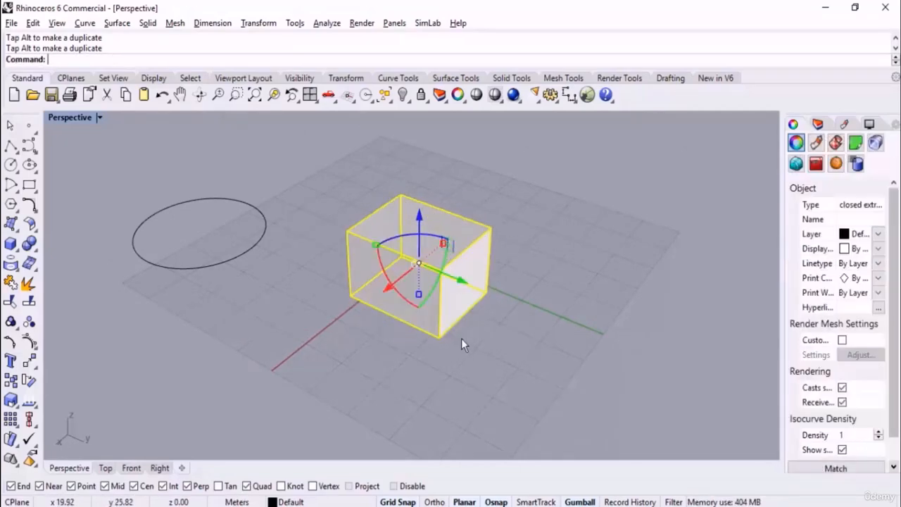
{"action": "right_click_drag", "start_coordinate": [461, 338], "coordinate": [396, 311]}
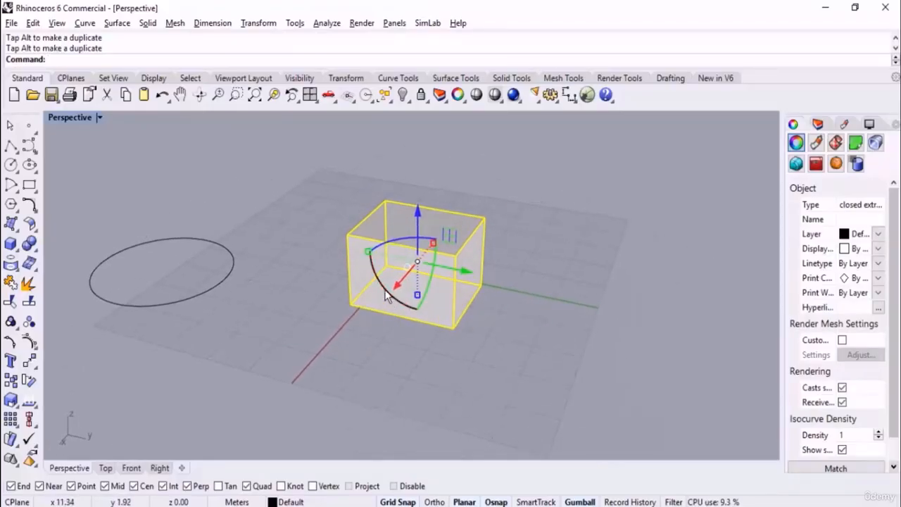
{"action": "left_click_drag", "start_coordinate": [399, 310], "coordinate": [354, 249]}
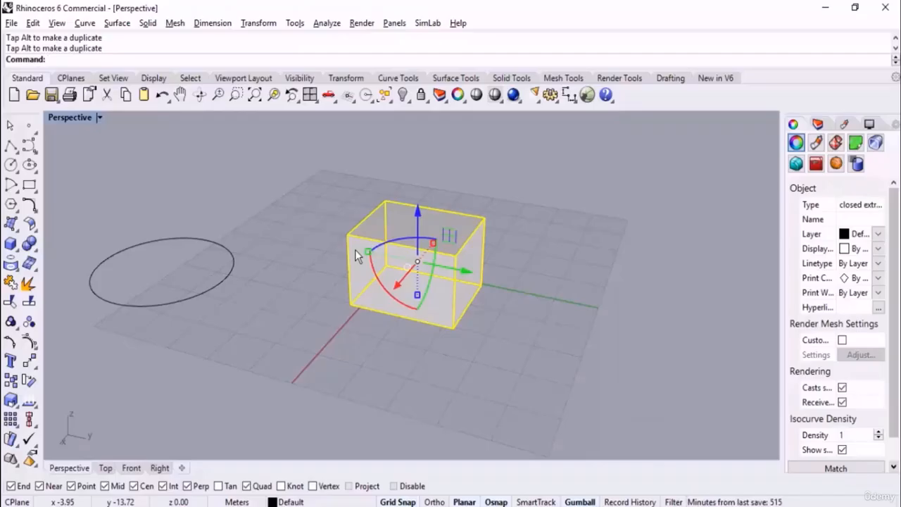
Make rotated duplicates of the box about the Z axis with the Gumball and undo the copies.
{"action": "mouse_move", "coordinate": [425, 240]}
{"action": "left_mouse_down"}
{"action": "mouse_move", "coordinate": [413, 243]}
{"action": "mouse_move", "coordinate": [426, 241]}
{"action": "left_mouse_up"}
{"action": "left_click", "coordinate": [601, 253]}
{"action": "key", "text": "ctrl+z"}
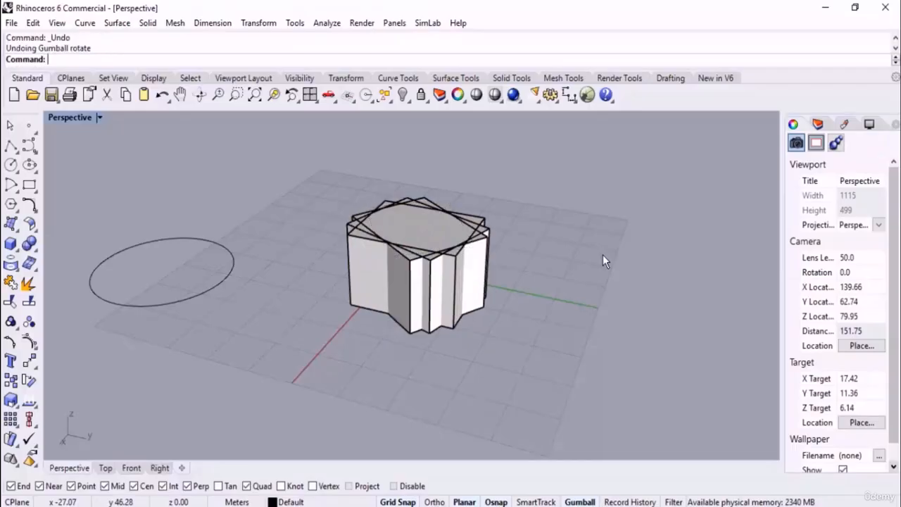
{"action": "key", "text": "ctrl+z"}
{"action": "key", "text": "ctrl+z"}
Select the box, rotate it exactly 20 degrees about the Z axis with the Gumball, and undo the rotation.
{"action": "left_click", "coordinate": [453, 267]}
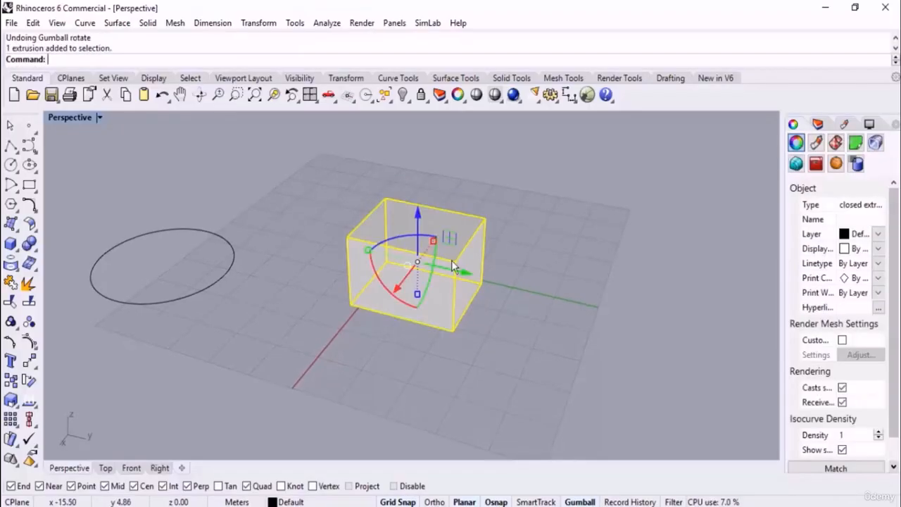
{"action": "scroll", "coordinate": [422, 253], "scroll_direction": "up", "scroll_amount": 2}
{"action": "left_click", "coordinate": [388, 234]}
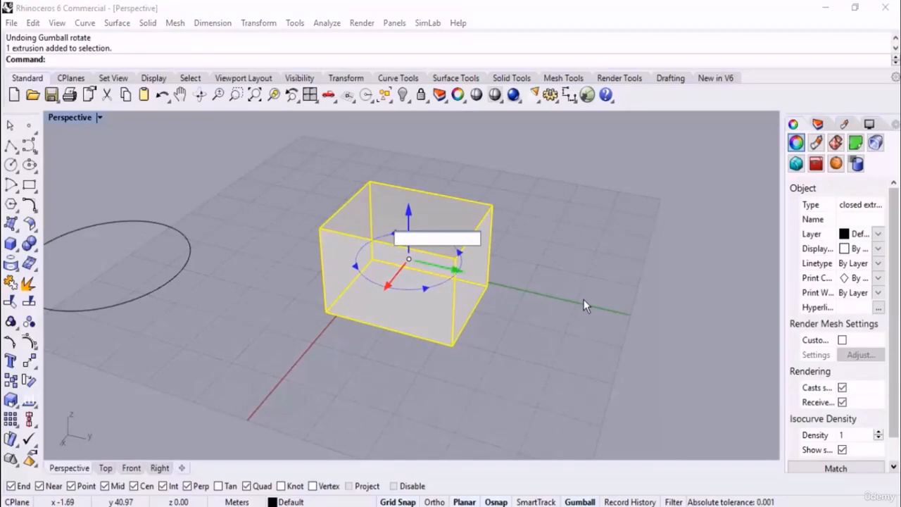
{"action": "scroll", "coordinate": [427, 224], "scroll_direction": "up", "scroll_amount": 3}
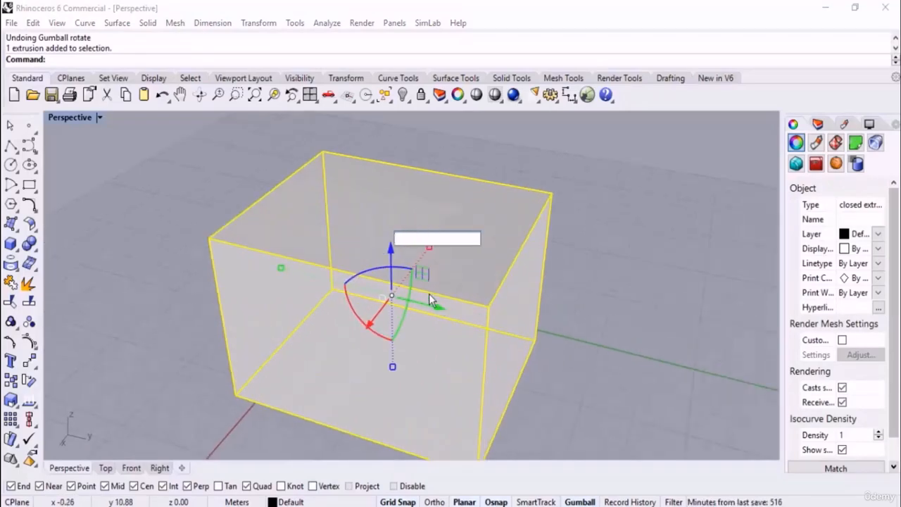
{"action": "scroll", "coordinate": [428, 293], "scroll_direction": "down", "scroll_amount": 4}
{"action": "right_click_drag", "start_coordinate": [402, 296], "coordinate": [401, 310]}
{"action": "left_click", "coordinate": [344, 259]}
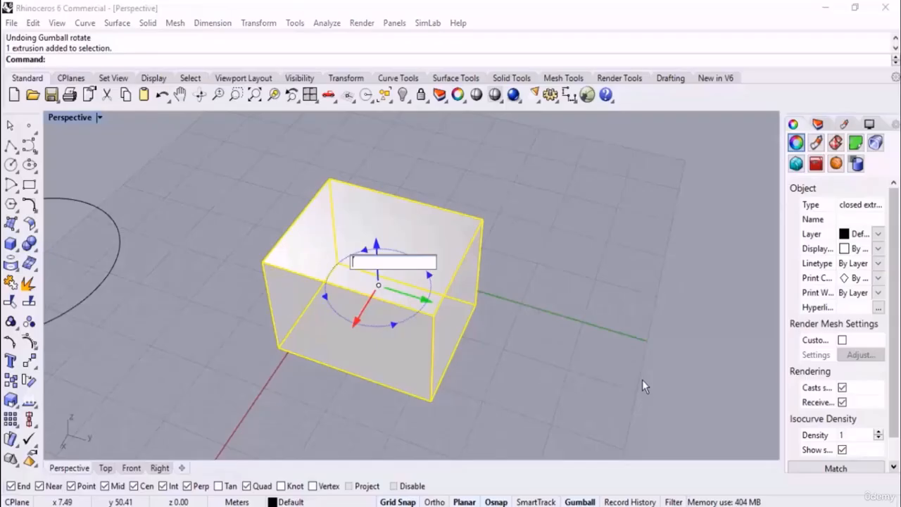
{"action": "type", "text": "20"}
{"action": "key", "text": "Return"}
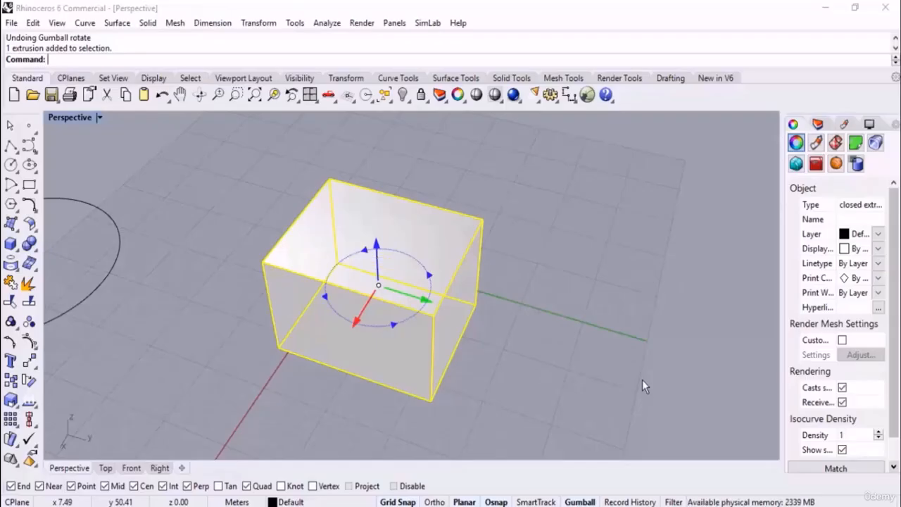
{"action": "key", "text": "ctrl+z"}
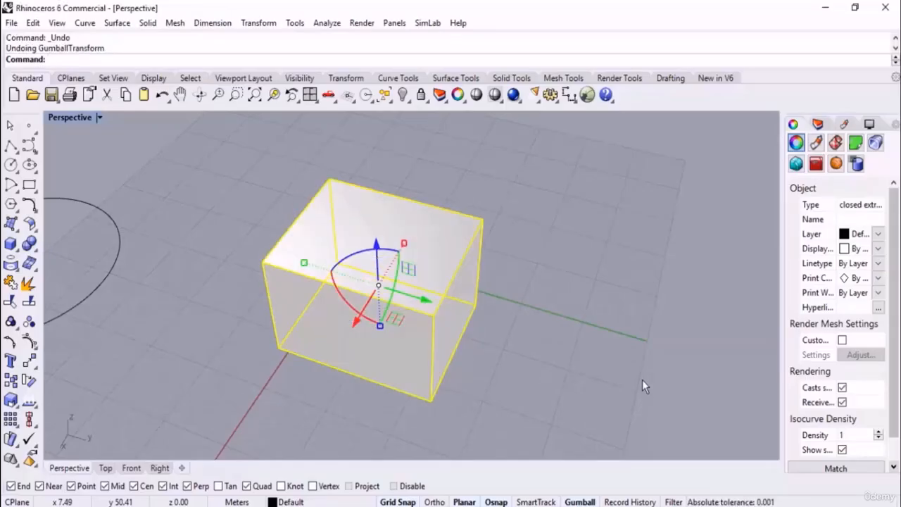
Rotate the box by -20 degrees about the Z axis with the Gumball and undo the rotation.
{"action": "left_click", "coordinate": [356, 252]}
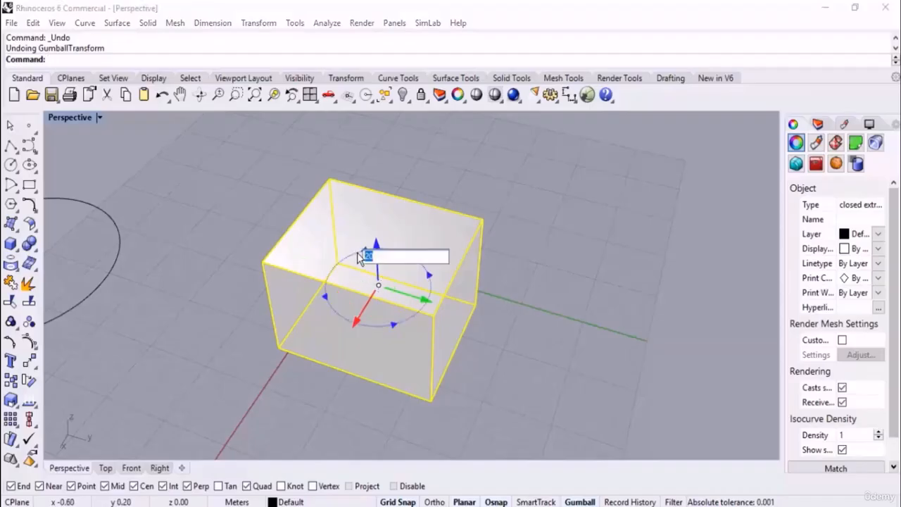
{"action": "type", "text": "-30"}
{"action": "key", "text": "Return"}
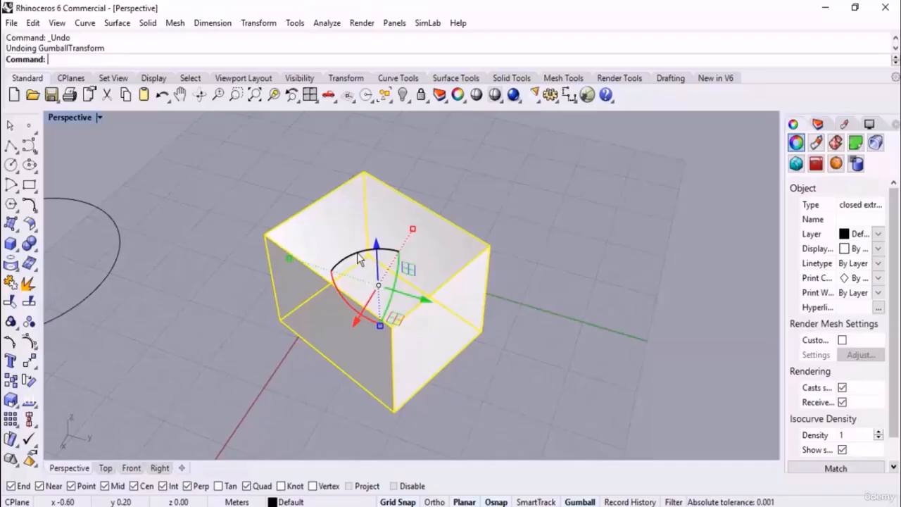
{"action": "key", "text": "ctrl+z"}
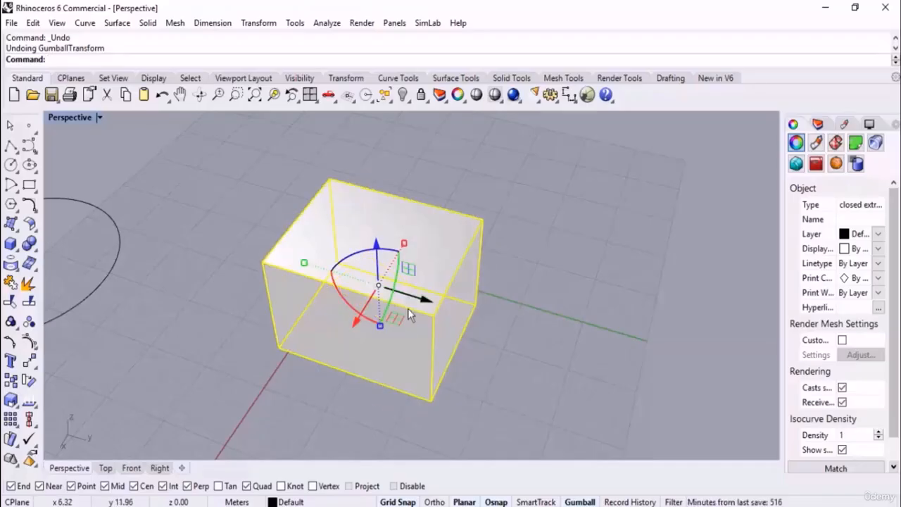
Try rotating the box about the Z axis with the Gumball, toggling Ortho on and off to compare constrained and free rotation.
{"action": "right_click_drag", "start_coordinate": [408, 308], "coordinate": [407, 326]}
{"action": "left_click_drag", "start_coordinate": [356, 256], "coordinate": [415, 251]}
{"action": "key", "text": "F8"}
{"action": "left_click_drag", "start_coordinate": [373, 246], "coordinate": [257, 224]}
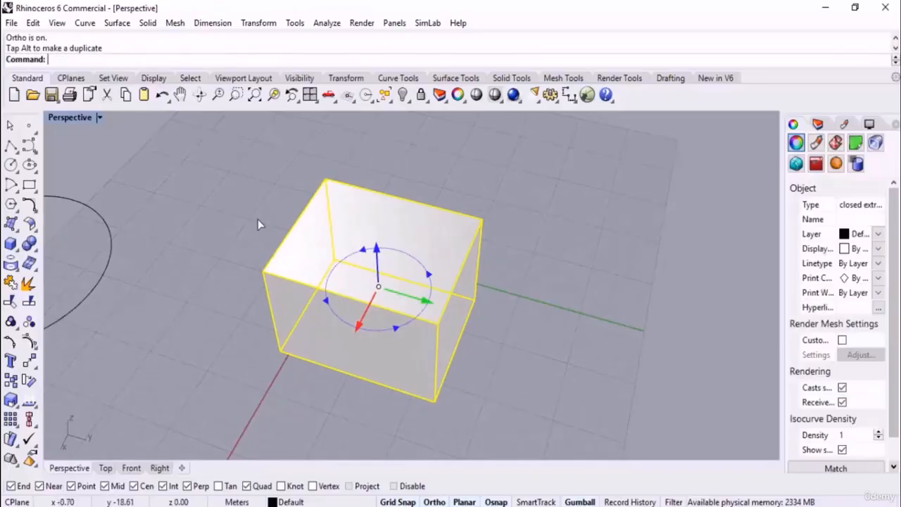
{"action": "key", "text": "F8"}
{"action": "left_click_drag", "start_coordinate": [345, 259], "coordinate": [310, 348]}
{"action": "left_click_drag", "start_coordinate": [276, 242], "coordinate": [275, 237]}
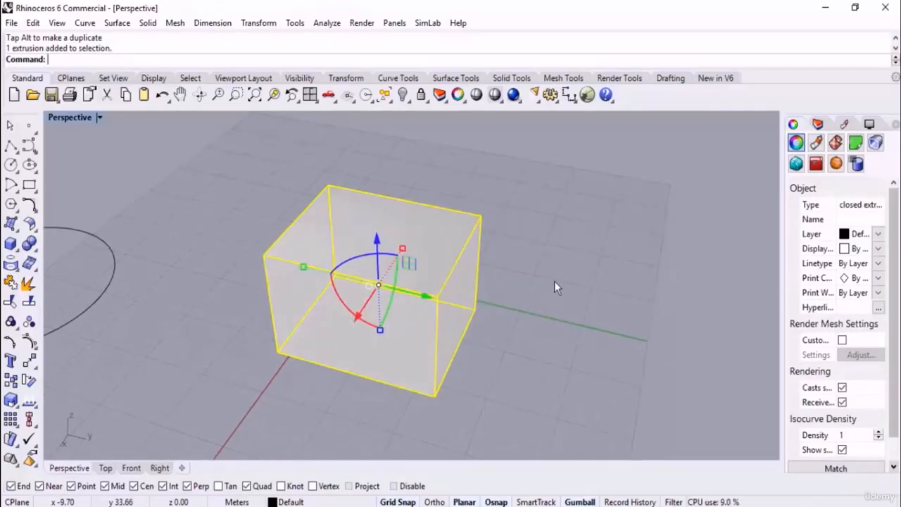
Duplicate the box three times in -20 degree rotations about the Z axis with the Gumball, and undo the copies.
{"action": "left_click", "coordinate": [350, 259]}
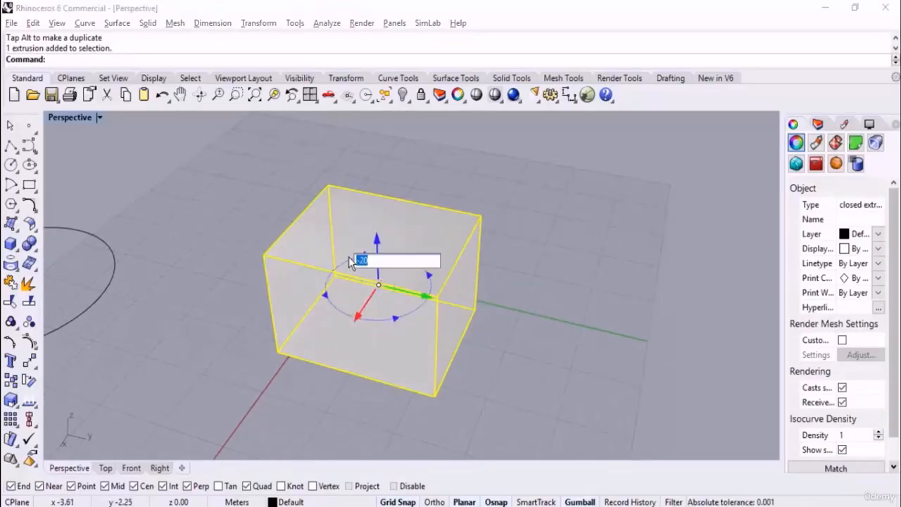
{"action": "key", "text": "Return"}
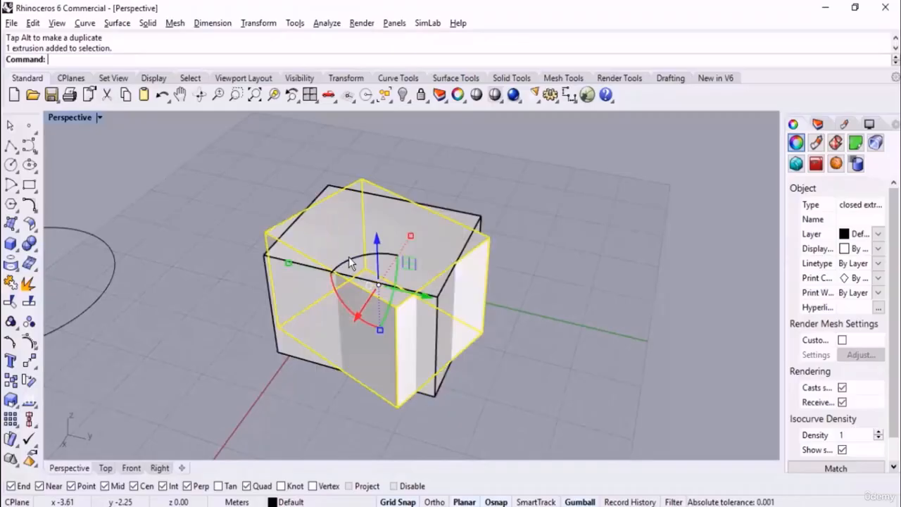
{"action": "key", "text": "Return"}
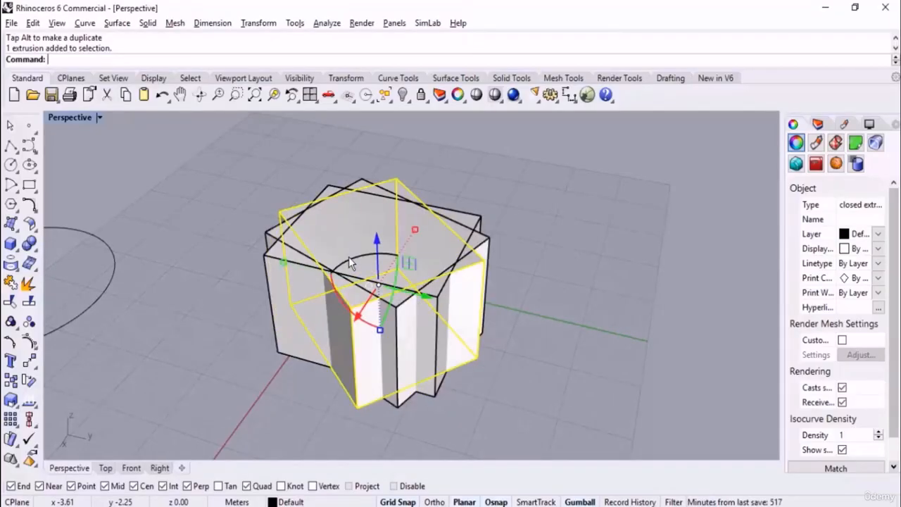
{"action": "key", "text": "Return"}
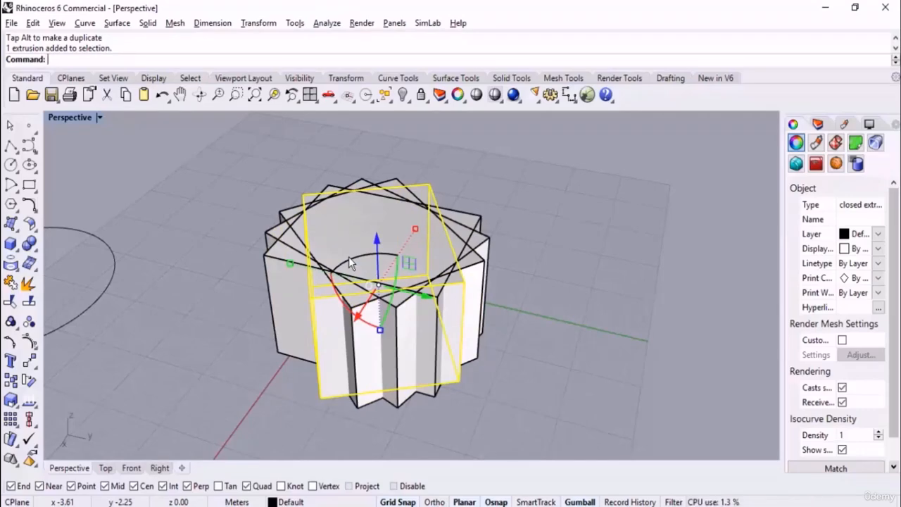
{"action": "key", "text": "ctrl+z"}
{"action": "key", "text": "ctrl+z"}
{"action": "key", "text": "ctrl+z"}
{"action": "key", "text": "ctrl+z"}
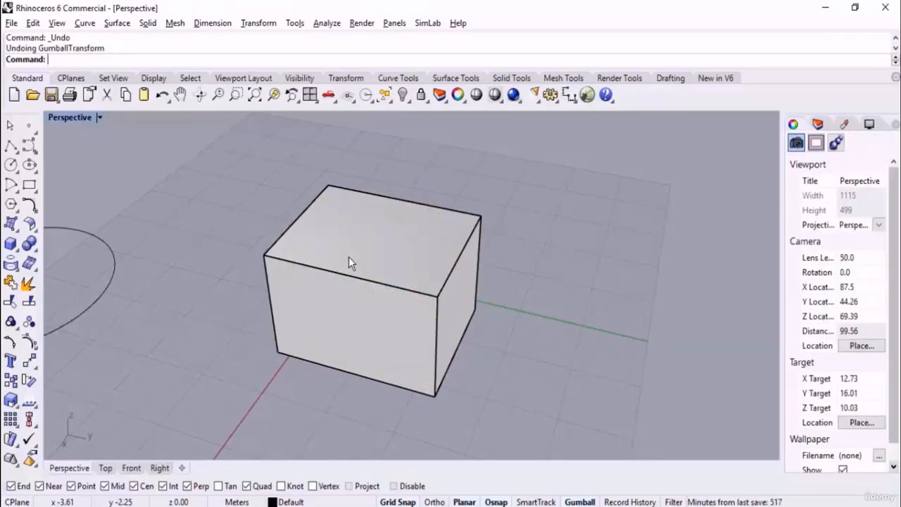
Select the box, scale it along the Y and X axes with the Gumball's scale handles, and undo the scaling.
{"action": "left_click", "coordinate": [402, 253]}
{"action": "right_click_drag", "start_coordinate": [483, 287], "coordinate": [418, 302]}
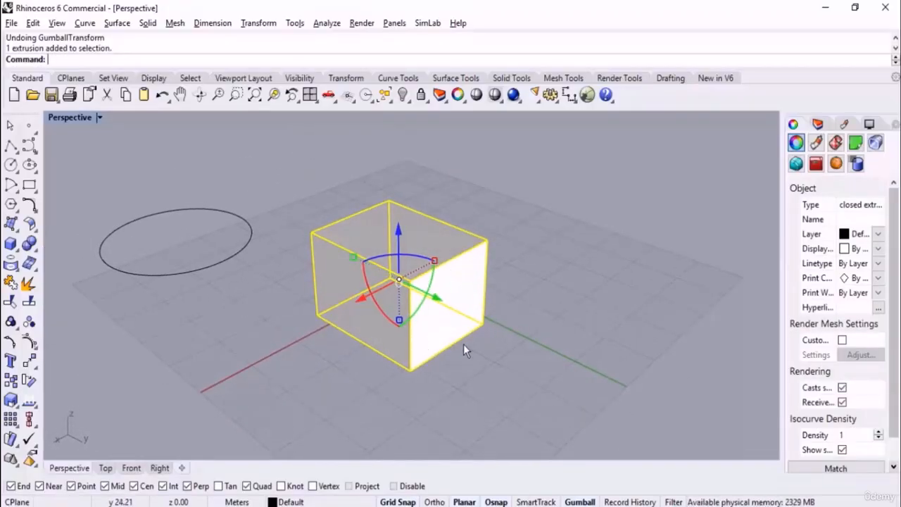
{"action": "right_click_drag", "start_coordinate": [463, 343], "coordinate": [508, 373]}
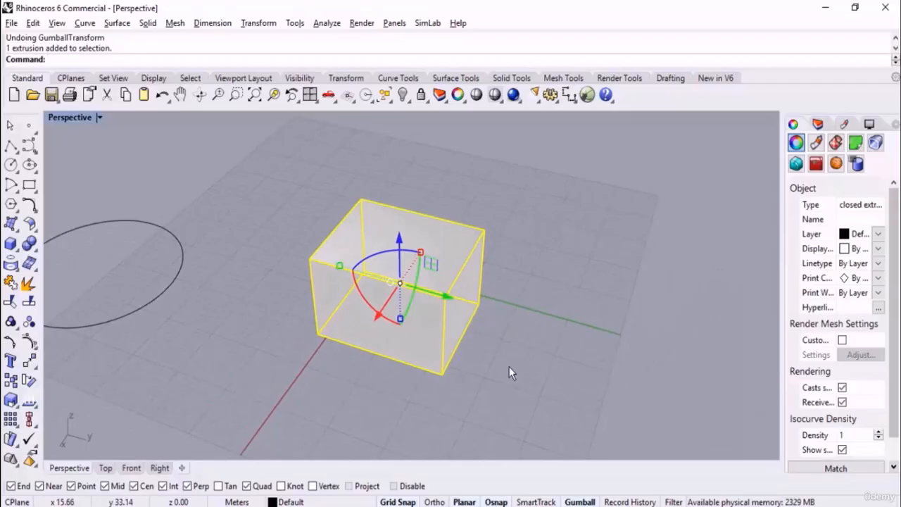
{"action": "right_click_drag", "start_coordinate": [316, 283], "coordinate": [357, 296]}
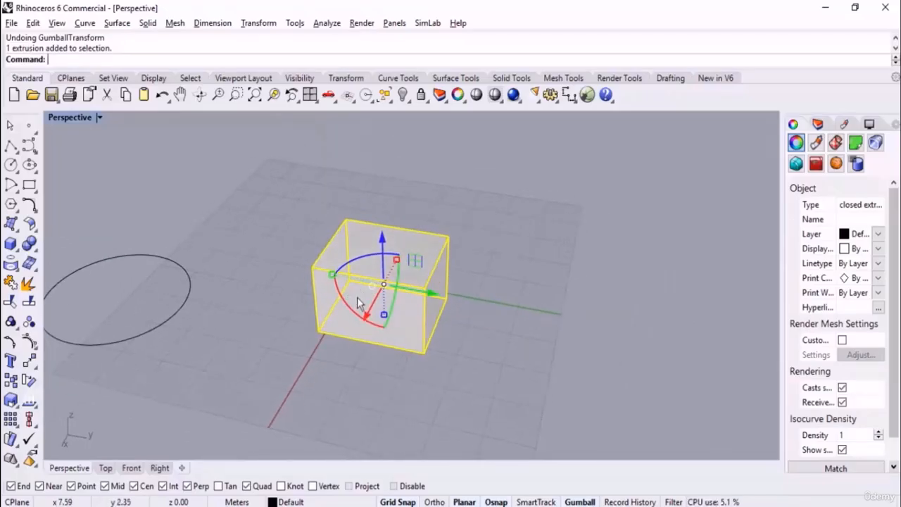
{"action": "left_click_drag", "start_coordinate": [332, 276], "coordinate": [308, 302]}
{"action": "right_click_drag", "start_coordinate": [508, 278], "coordinate": [432, 292]}
{"action": "left_click_drag", "start_coordinate": [422, 260], "coordinate": [468, 271]}
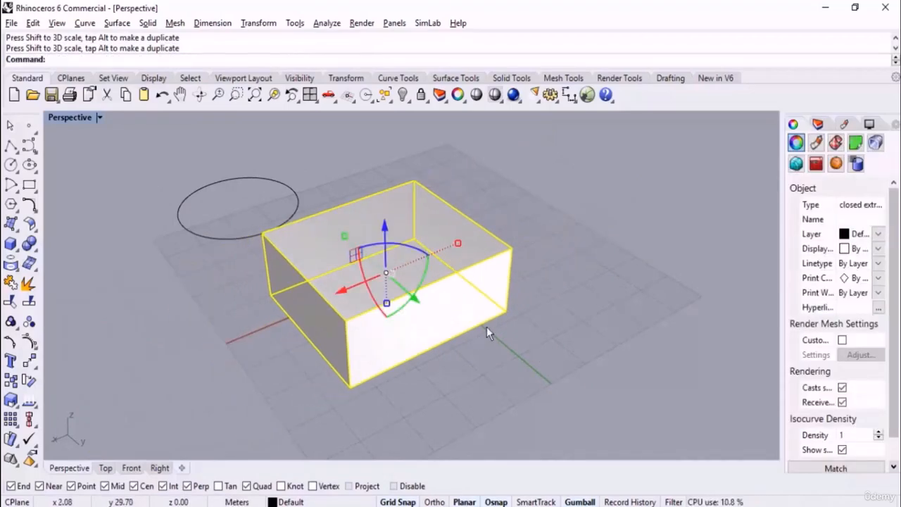
{"action": "right_click_drag", "start_coordinate": [486, 326], "coordinate": [424, 331]}
{"action": "key", "text": "ctrl+z"}
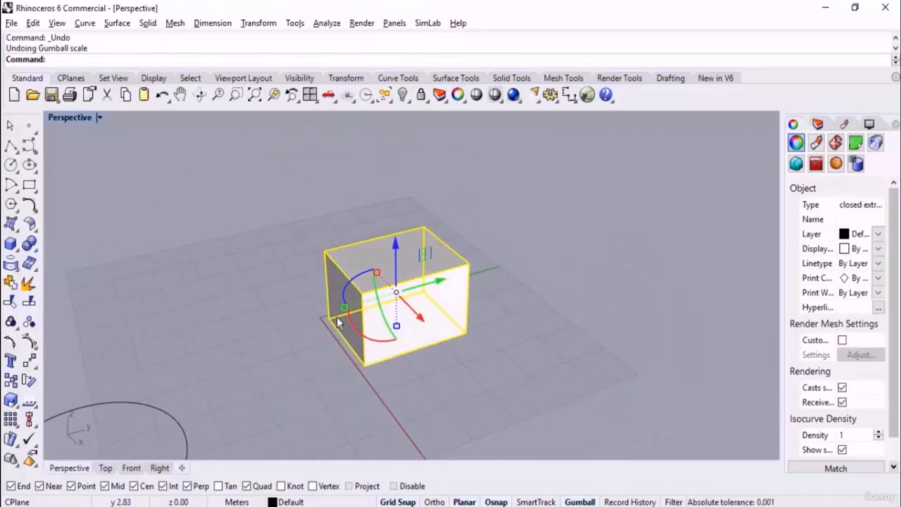
Enlarge the box slightly and uniformly in all three directions with the Gumball's Y scale handle.
{"action": "mouse_move", "coordinate": [345, 310]}
{"action": "left_mouse_down", "text": "shift"}
{"action": "mouse_move", "coordinate": [225, 335]}
{"action": "mouse_move", "coordinate": [339, 311]}
{"action": "left_mouse_up", "text": "shift"}
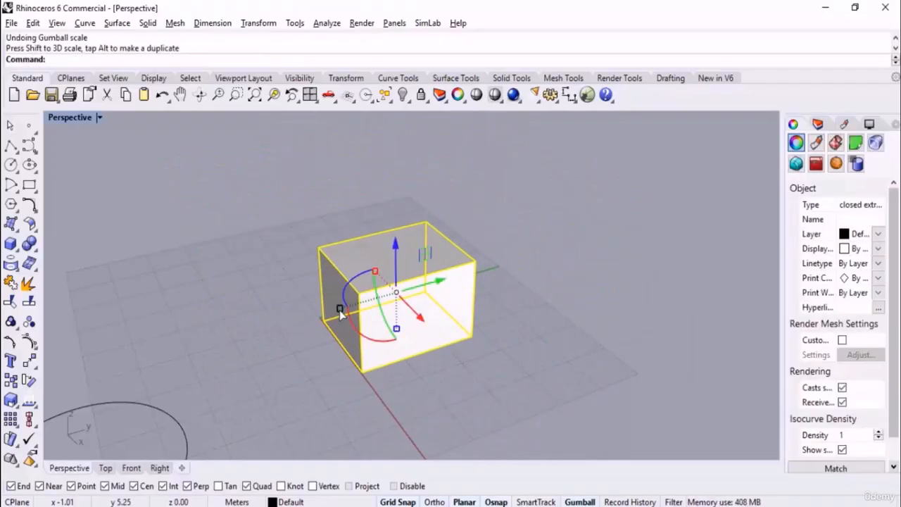
Select the circular curve, the box and the curve again to compare their Gumball handles.
{"action": "scroll", "coordinate": [188, 276], "scroll_direction": "down", "scroll_amount": 4}
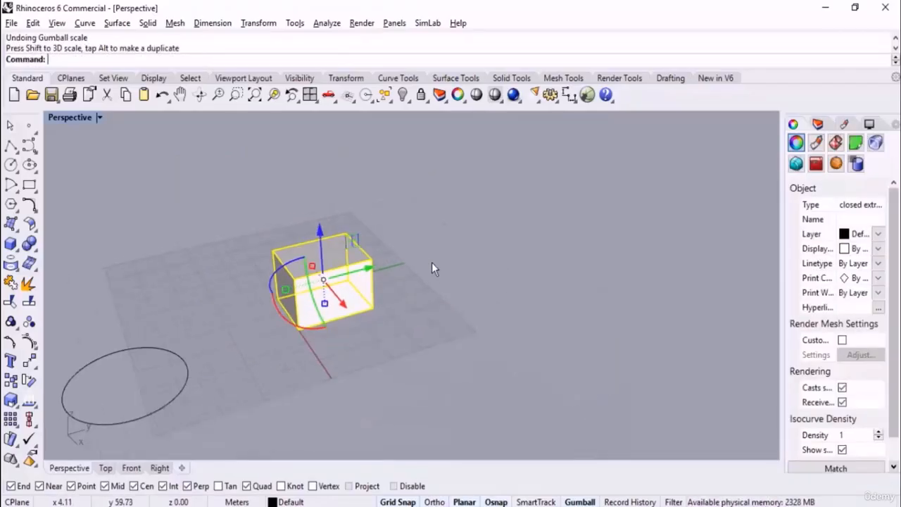
{"action": "right_click_drag", "start_coordinate": [431, 262], "coordinate": [450, 263]}
{"action": "left_click", "coordinate": [455, 260]}
{"action": "scroll", "coordinate": [446, 247], "scroll_direction": "down", "scroll_amount": 4}
{"action": "scroll", "coordinate": [445, 250], "scroll_direction": "up", "scroll_amount": 5}
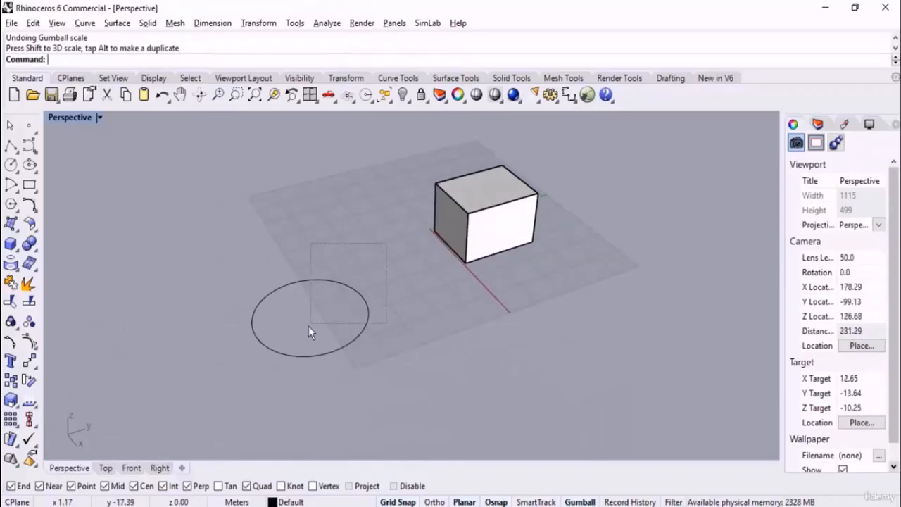
{"action": "left_click", "coordinate": [301, 357]}
{"action": "right_click_drag", "start_coordinate": [297, 372], "coordinate": [388, 337]}
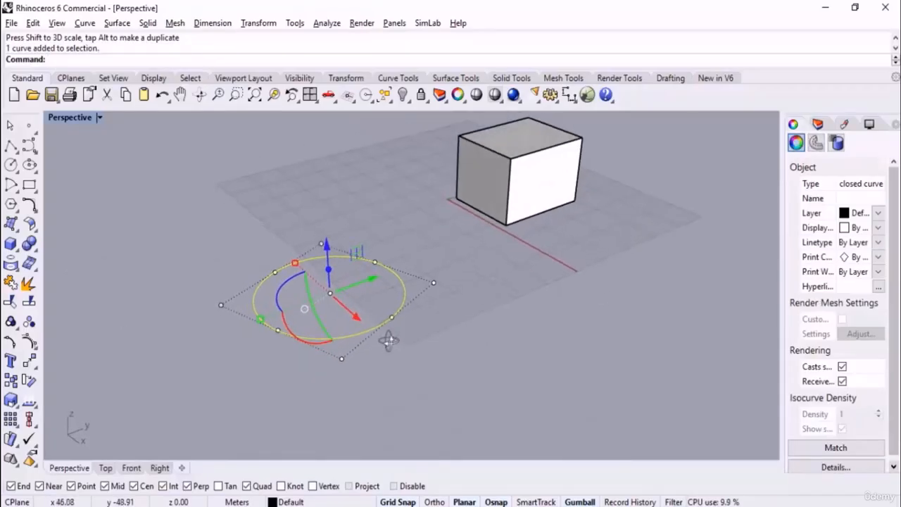
{"action": "left_click", "coordinate": [539, 187]}
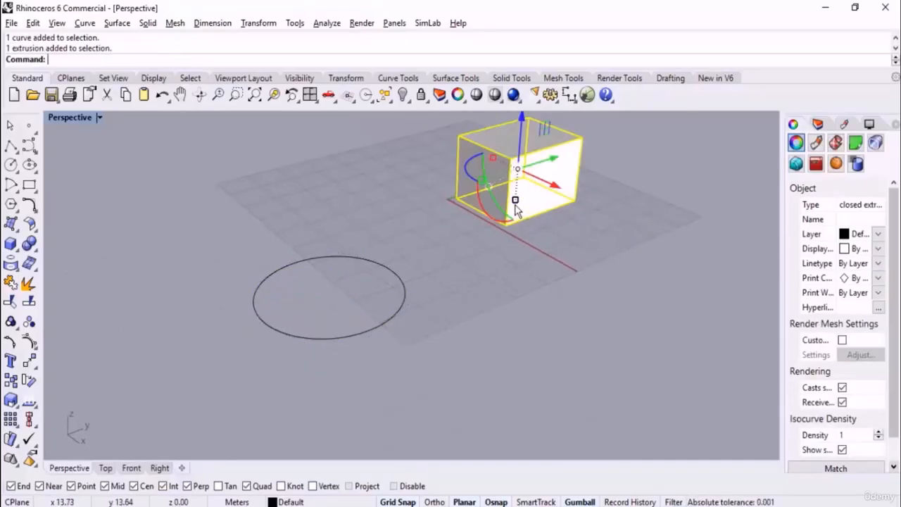
{"action": "left_click", "coordinate": [365, 260]}
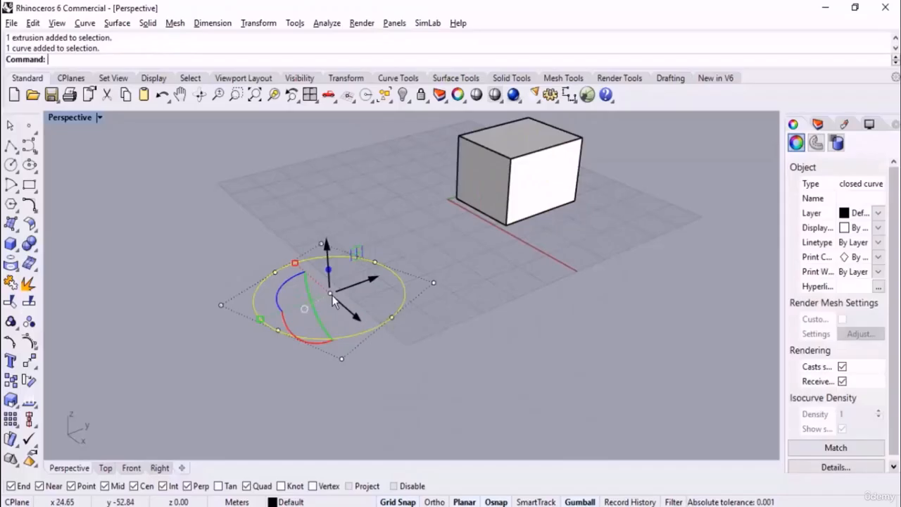
Try scaling the circular curve with the Gumball's X and Y scale handles, then clear the selection.
{"action": "mouse_move", "coordinate": [296, 269]}
{"action": "left_mouse_down"}
{"action": "mouse_move", "coordinate": [256, 238]}
{"action": "mouse_move", "coordinate": [293, 273]}
{"action": "left_mouse_up"}
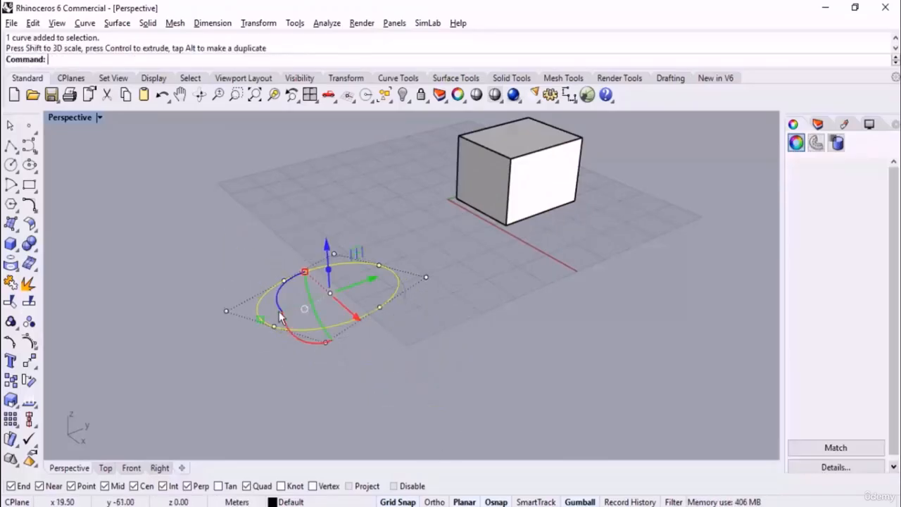
{"action": "mouse_move", "coordinate": [257, 319]}
{"action": "left_mouse_down"}
{"action": "mouse_move", "coordinate": [146, 365]}
{"action": "mouse_move", "coordinate": [261, 305]}
{"action": "mouse_move", "coordinate": [303, 324]}
{"action": "mouse_move", "coordinate": [203, 346]}
{"action": "mouse_move", "coordinate": [280, 308]}
{"action": "mouse_move", "coordinate": [256, 322]}
{"action": "left_mouse_up"}
{"action": "left_click", "coordinate": [499, 327]}
Delete the circular curve beside the grid and select the box.
{"action": "left_click", "coordinate": [406, 288]}
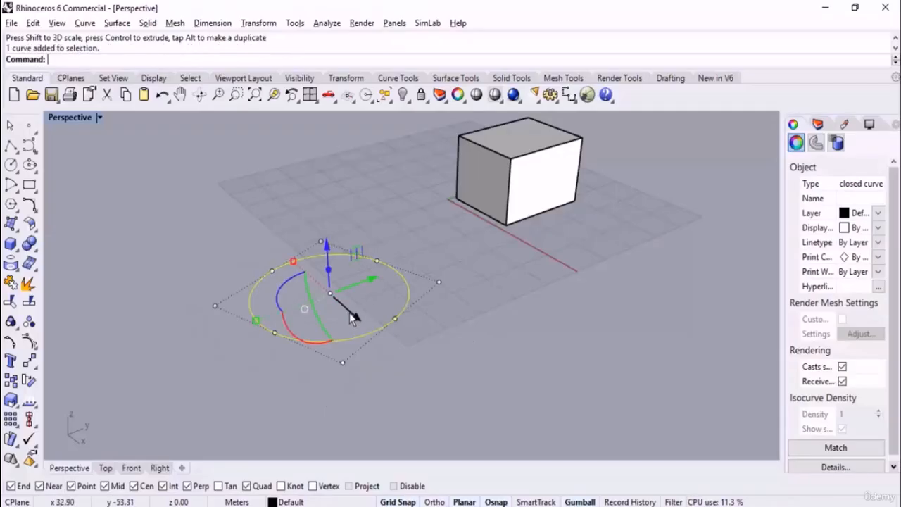
{"action": "key", "text": "Delete"}
{"action": "scroll", "coordinate": [352, 318], "scroll_direction": "down", "scroll_amount": 3}
{"action": "scroll", "coordinate": [477, 242], "scroll_direction": "up", "scroll_amount": 7}
{"action": "left_click", "coordinate": [480, 254]}
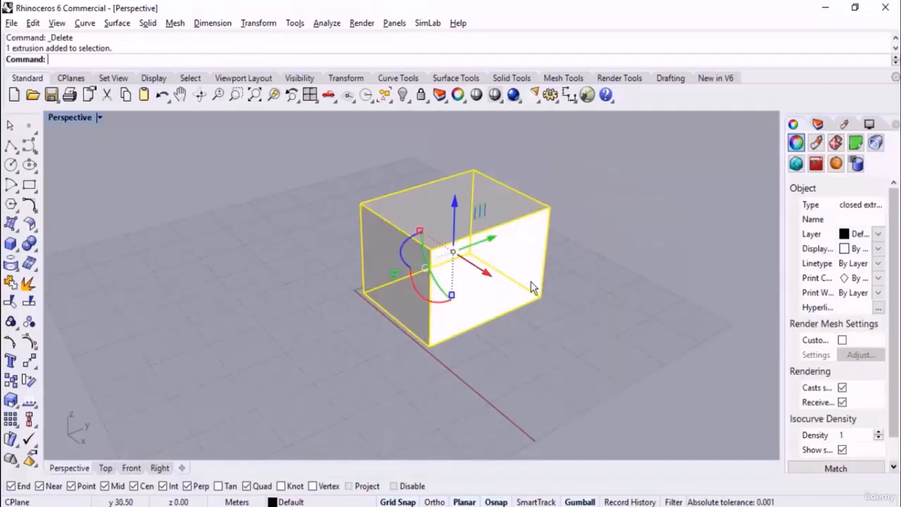
Try scaling the box vertically by a factor of 2 with the gumball, and undo it.
{"action": "right_click_drag", "start_coordinate": [532, 286], "coordinate": [503, 276]}
{"action": "scroll", "coordinate": [496, 276], "scroll_direction": "down", "scroll_amount": 4}
{"action": "scroll", "coordinate": [496, 276], "scroll_direction": "up", "scroll_amount": 4}
{"action": "left_click", "coordinate": [452, 307]}
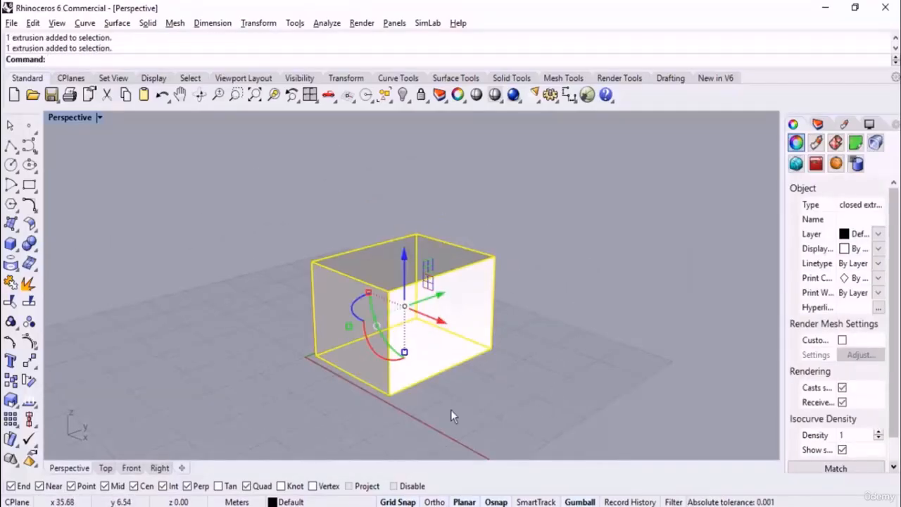
{"action": "left_click", "coordinate": [404, 353]}
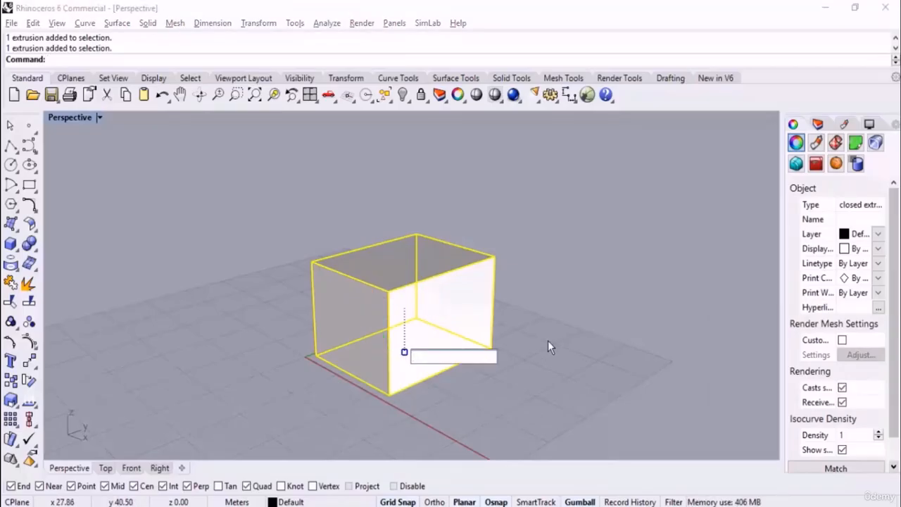
{"action": "type", "text": "2"}
{"action": "key", "text": "Return"}
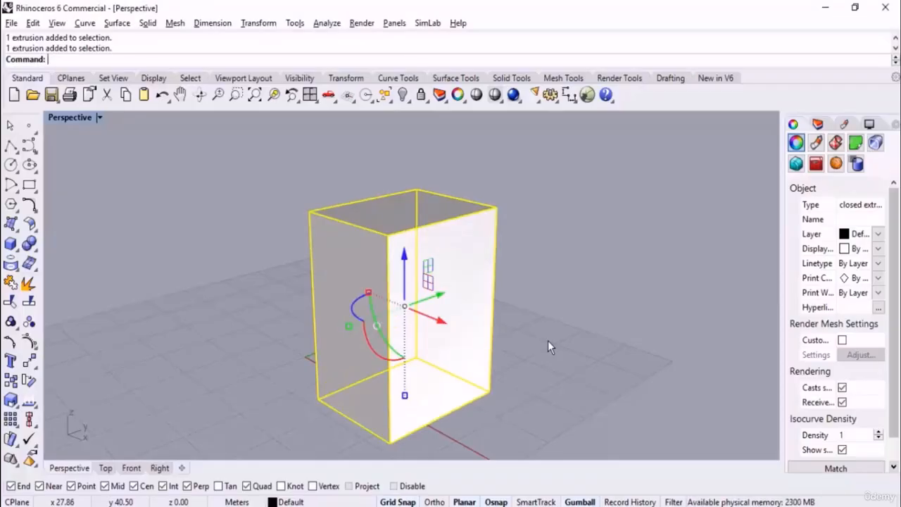
{"action": "key", "text": "ctrl+z"}
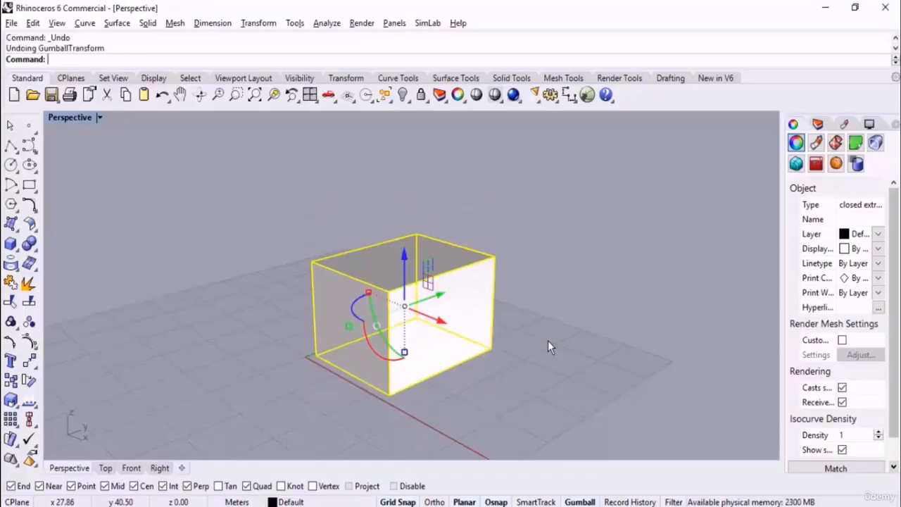
Try scaling the box vertically by a factor of 0.5 with the gumball, and undo it.
{"action": "left_click", "coordinate": [405, 354]}
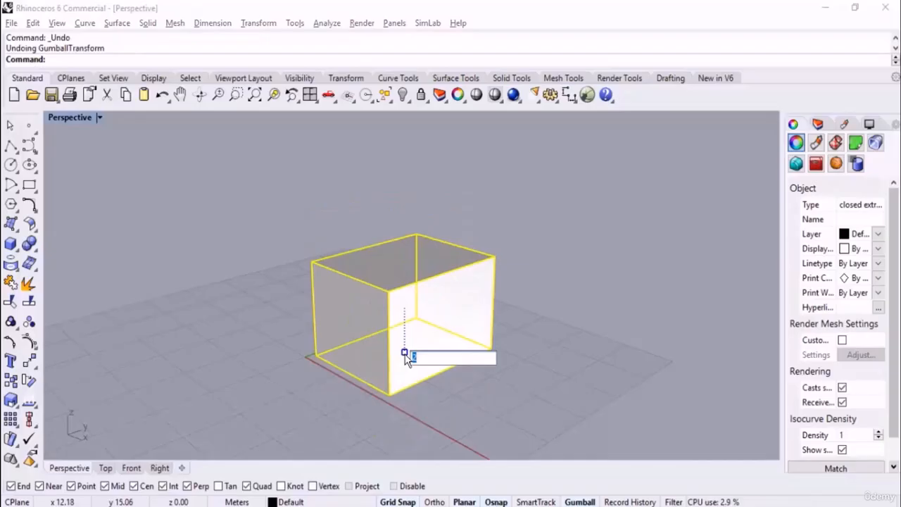
{"action": "type", "text": ".5"}
{"action": "key", "text": "Return"}
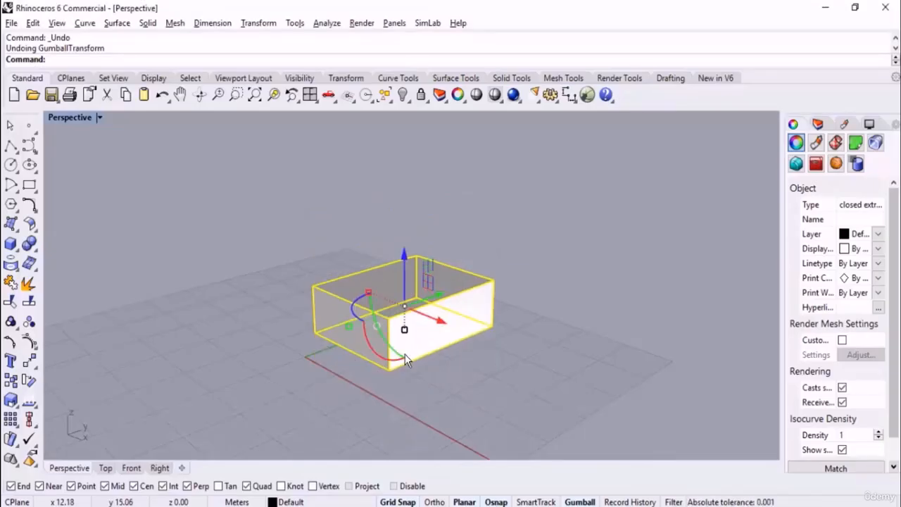
{"action": "key", "text": "ctrl+z"}
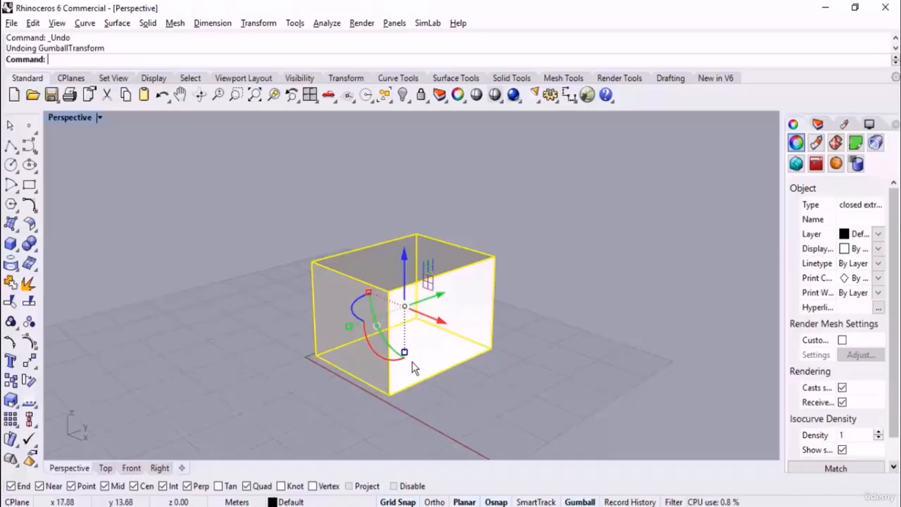
Try stretching the box freely along the vertical axis while making duplicates, and undo the scaled copies.
{"action": "left_click_drag", "start_coordinate": [404, 352], "coordinate": [407, 419]}
{"action": "left_click", "coordinate": [405, 415]}
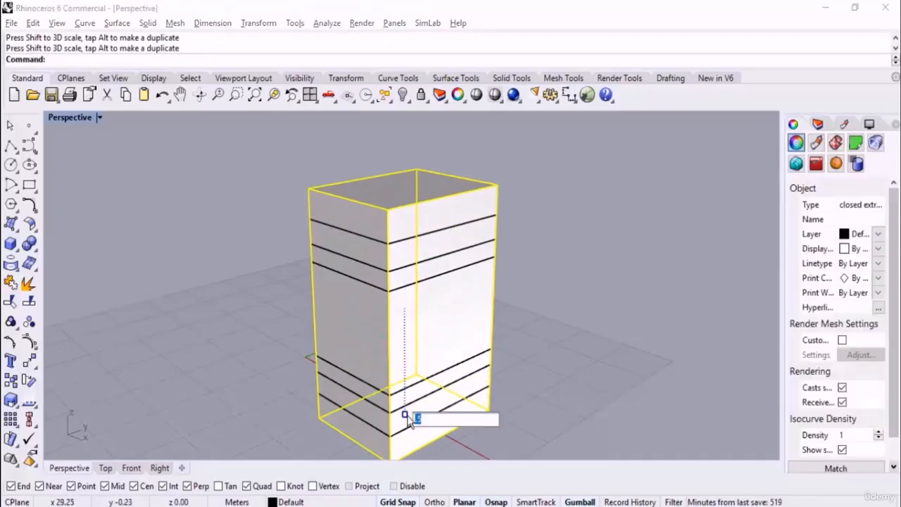
{"action": "key", "text": "Return"}
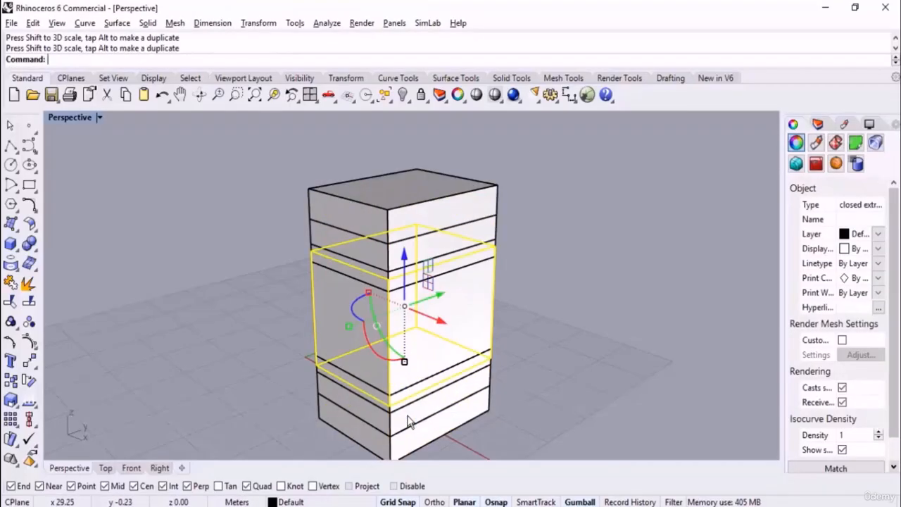
{"action": "key", "text": "ctrl+z"}
{"action": "key", "text": "ctrl+z"}
{"action": "key", "text": "ctrl+z"}
{"action": "key", "text": "ctrl+z"}
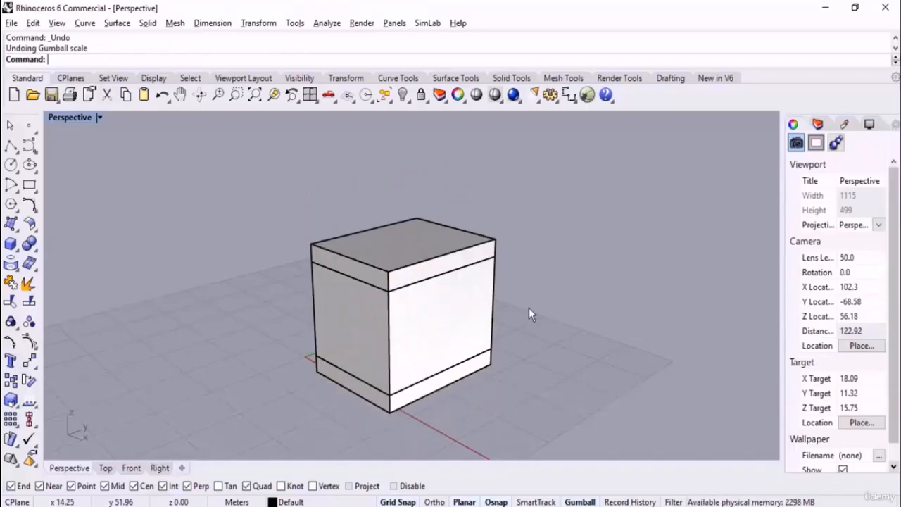
Create a solid five-sided inscribed pyramid standing on the ground plane beside the box, taller than the box.
{"action": "mouse_move", "coordinate": [526, 320]}
{"action": "right_mouse_down"}
{"action": "mouse_move", "coordinate": [513, 332]}
{"action": "mouse_move", "coordinate": [513, 319]}
{"action": "right_mouse_up"}
{"action": "scroll", "coordinate": [422, 257], "scroll_direction": "down", "scroll_amount": 6}
{"action": "right_click_drag", "start_coordinate": [449, 267], "coordinate": [475, 280]}
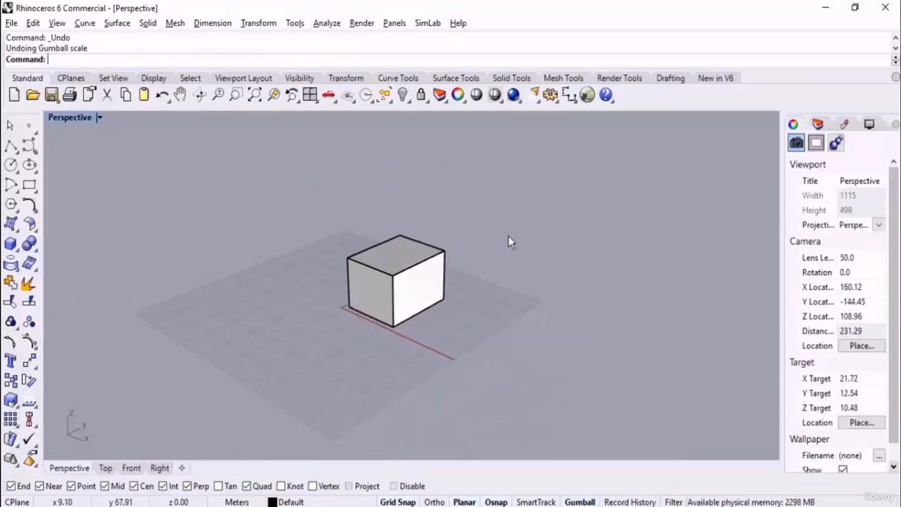
{"action": "scroll", "coordinate": [513, 237], "scroll_direction": "down", "scroll_amount": 4}
{"action": "right_click_drag", "start_coordinate": [320, 266], "coordinate": [312, 278]}
{"action": "left_click", "coordinate": [11, 244]}
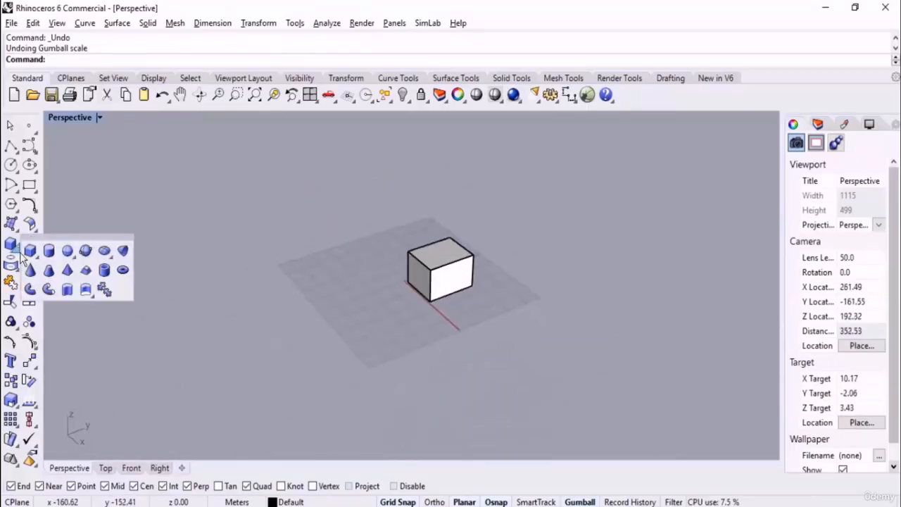
{"action": "left_click", "coordinate": [66, 270]}
{"action": "left_click", "coordinate": [298, 287]}
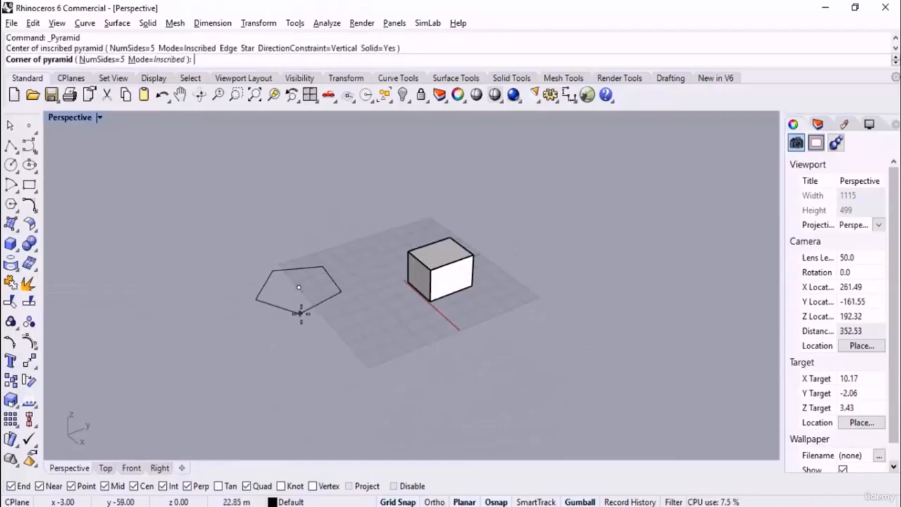
{"action": "left_click", "coordinate": [299, 310]}
{"action": "left_click", "coordinate": [292, 185]}
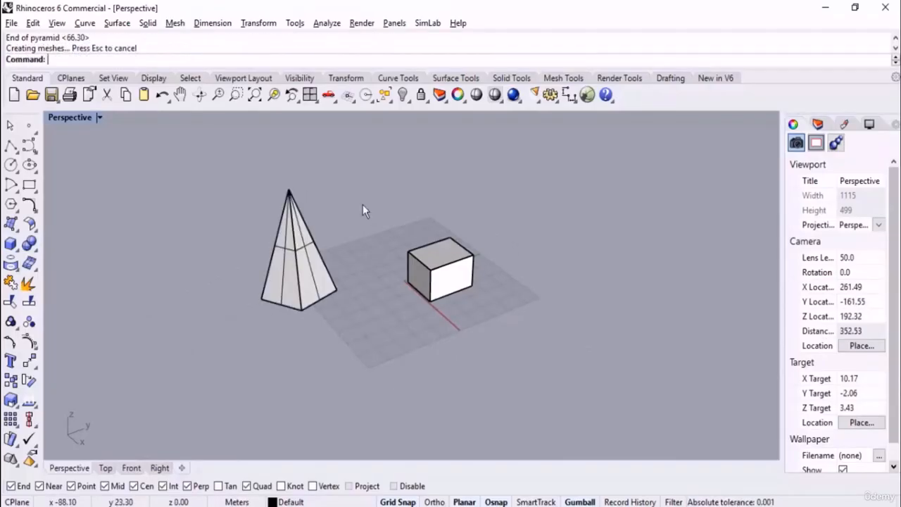
Try flipping the pyramid upside down with a vertical gumball scale factor of -1, and undo it.
{"action": "left_click", "coordinate": [304, 247]}
{"action": "scroll", "coordinate": [328, 314], "scroll_direction": "up", "scroll_amount": 2}
{"action": "left_click", "coordinate": [287, 282]}
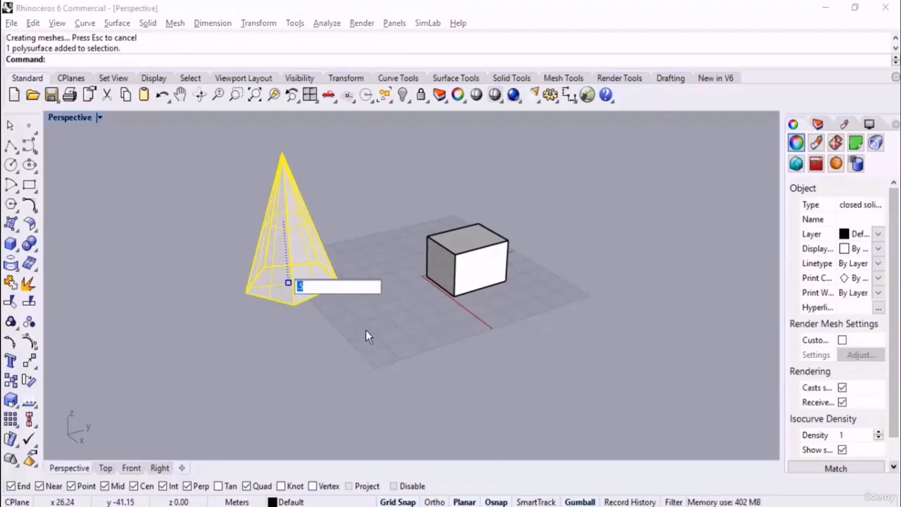
{"action": "type", "text": "-1"}
{"action": "key", "text": "Return"}
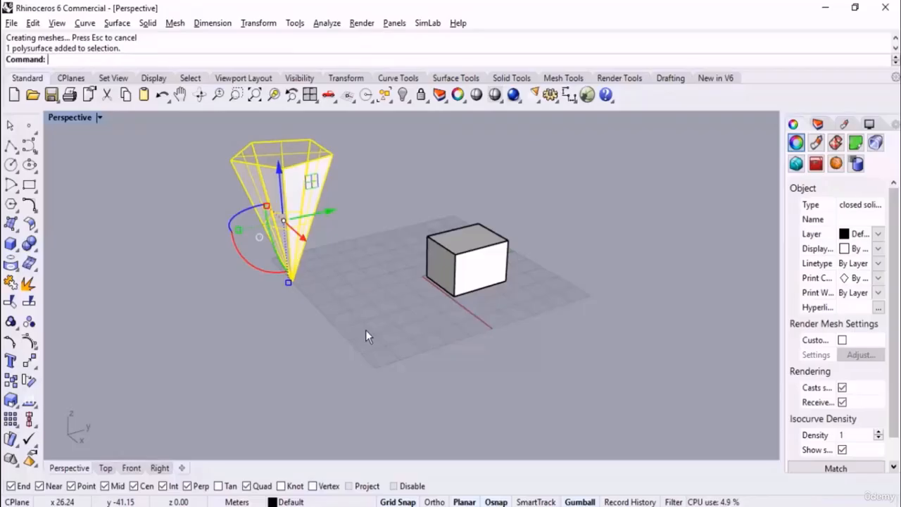
{"action": "key", "text": "ctrl+z"}
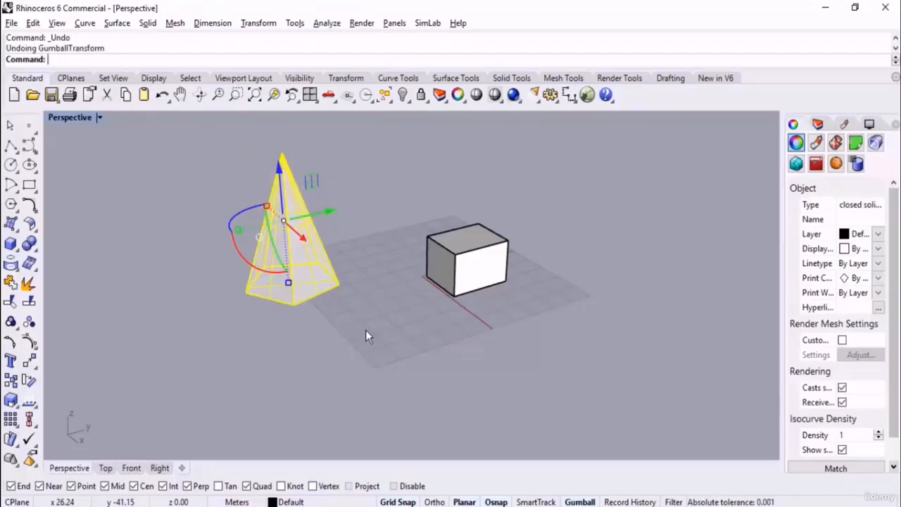
{"action": "left_click", "coordinate": [445, 335]}
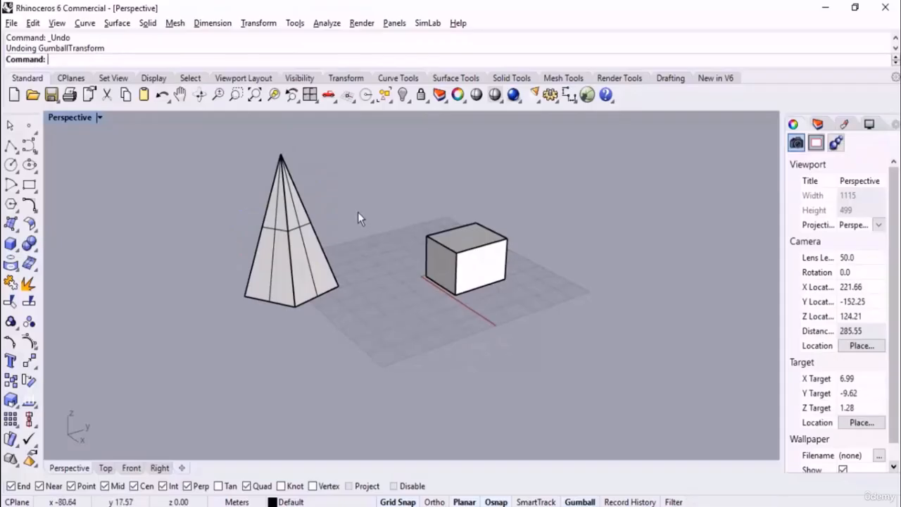
Move the box along the X axis with the gumball and stretch it slightly along the Y axis.
{"action": "scroll", "coordinate": [509, 263], "scroll_direction": "up", "scroll_amount": 3}
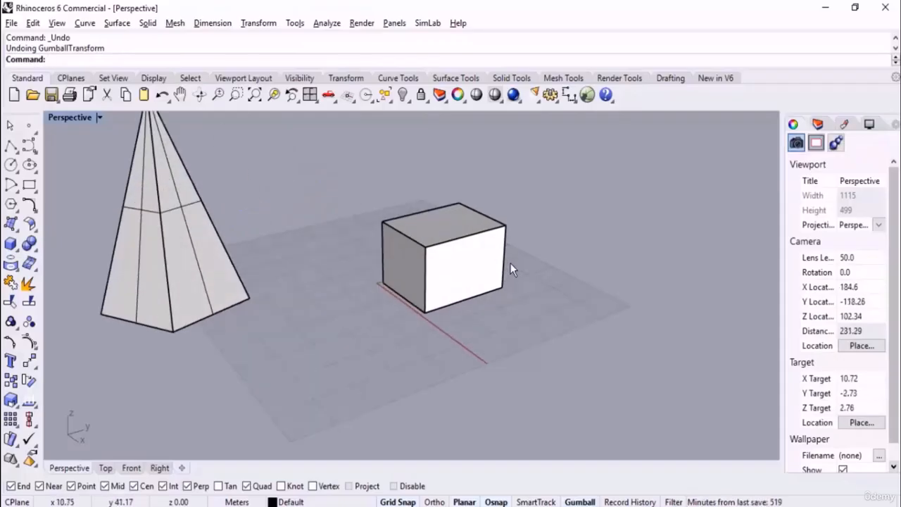
{"action": "scroll", "coordinate": [437, 299], "scroll_direction": "up", "scroll_amount": 2}
{"action": "left_click", "coordinate": [437, 303]}
{"action": "scroll", "coordinate": [476, 383], "scroll_direction": "up", "scroll_amount": 2}
{"action": "right_click_drag", "start_coordinate": [477, 383], "coordinate": [521, 341]}
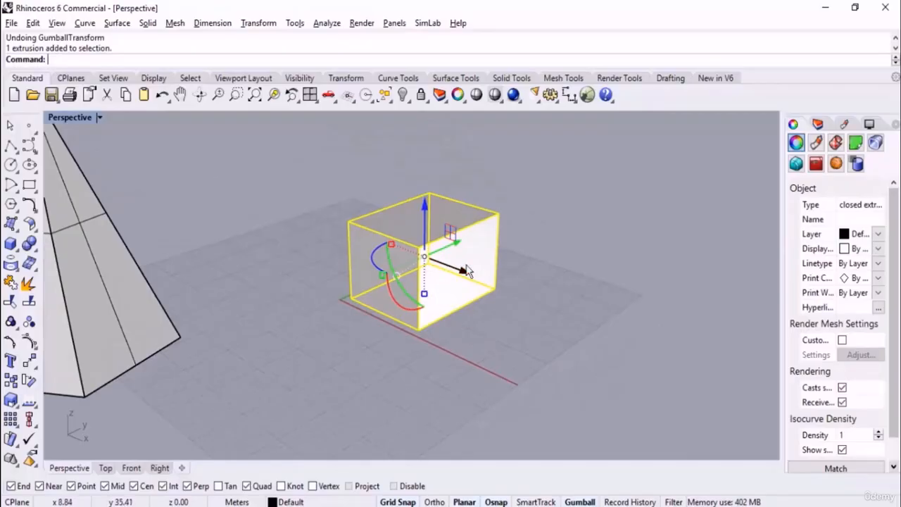
{"action": "right_click_drag", "start_coordinate": [451, 268], "coordinate": [443, 343]}
{"action": "left_click_drag", "start_coordinate": [375, 255], "coordinate": [420, 278]}
{"action": "right_click_drag", "start_coordinate": [417, 275], "coordinate": [511, 222]}
{"action": "scroll", "coordinate": [416, 275], "scroll_direction": "up", "scroll_amount": 4}
{"action": "mouse_move", "coordinate": [354, 278]}
{"action": "left_mouse_down"}
{"action": "mouse_move", "coordinate": [400, 271]}
{"action": "mouse_move", "coordinate": [310, 296]}
{"action": "mouse_move", "coordinate": [342, 280]}
{"action": "left_mouse_up"}
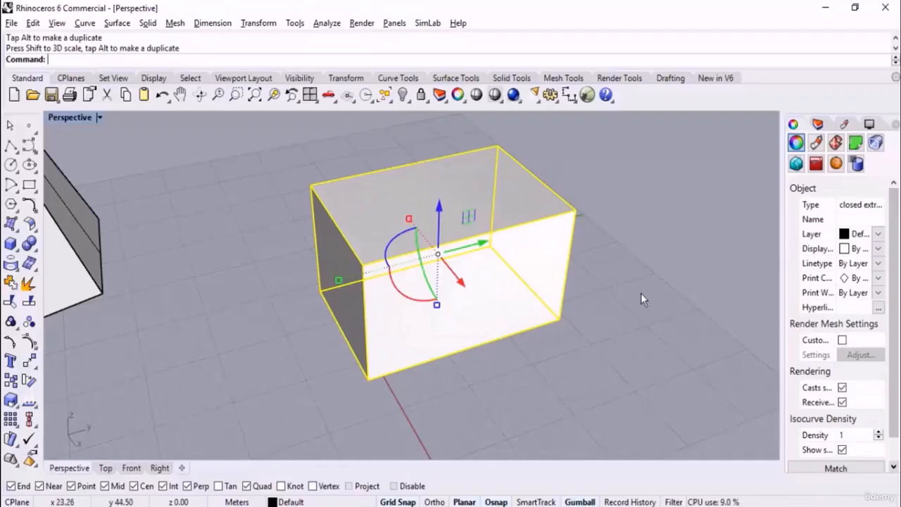
Relocate the gumball to an upper corner of the box and lengthen the box along Y from there.
{"action": "right_click_drag", "start_coordinate": [640, 293], "coordinate": [649, 322]}
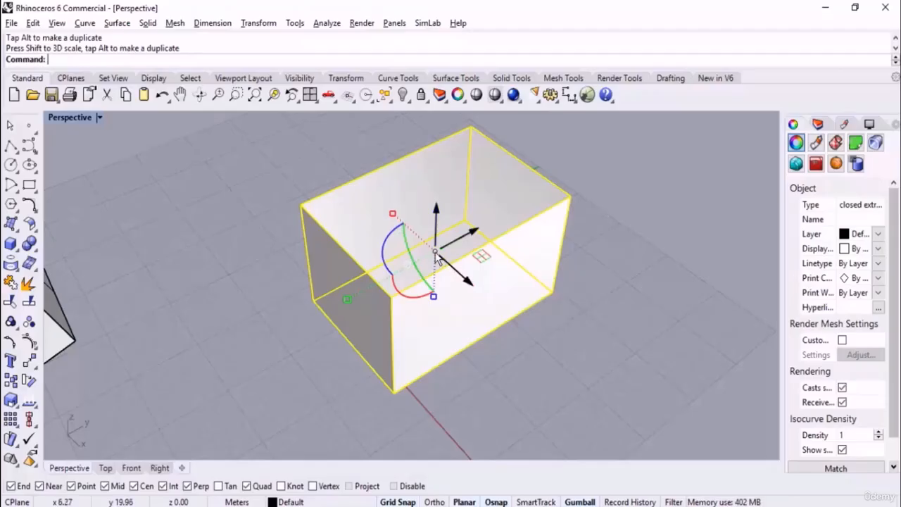
{"action": "left_click_drag", "start_coordinate": [436, 253], "coordinate": [582, 256], "text": "ctrl"}
{"action": "left_click_drag", "start_coordinate": [603, 210], "coordinate": [570, 197]}
{"action": "right_click_drag", "start_coordinate": [658, 320], "coordinate": [622, 307]}
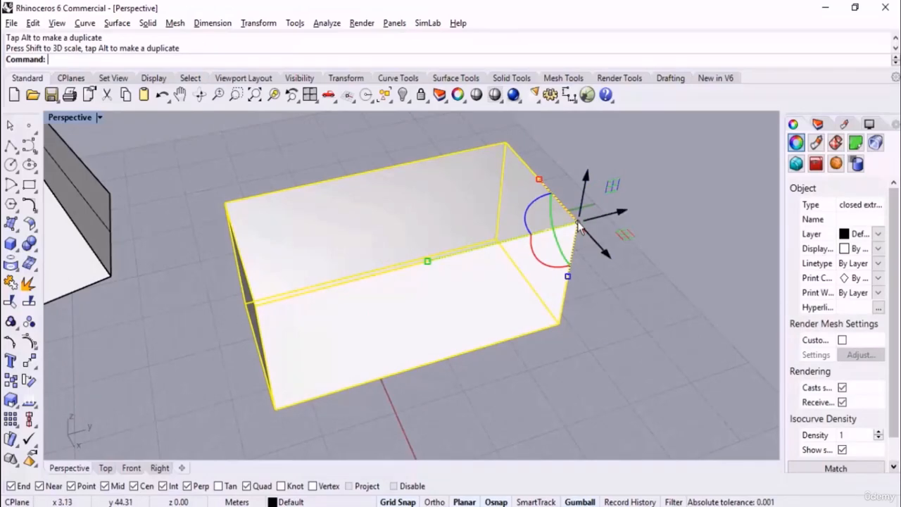
Relocate the gumball to the middle of the box's long top edge, and try rotating the box horizontally around it.
{"action": "left_click_drag", "start_coordinate": [577, 224], "coordinate": [427, 260], "text": "ctrl"}
{"action": "right_click_drag", "start_coordinate": [597, 333], "coordinate": [656, 313]}
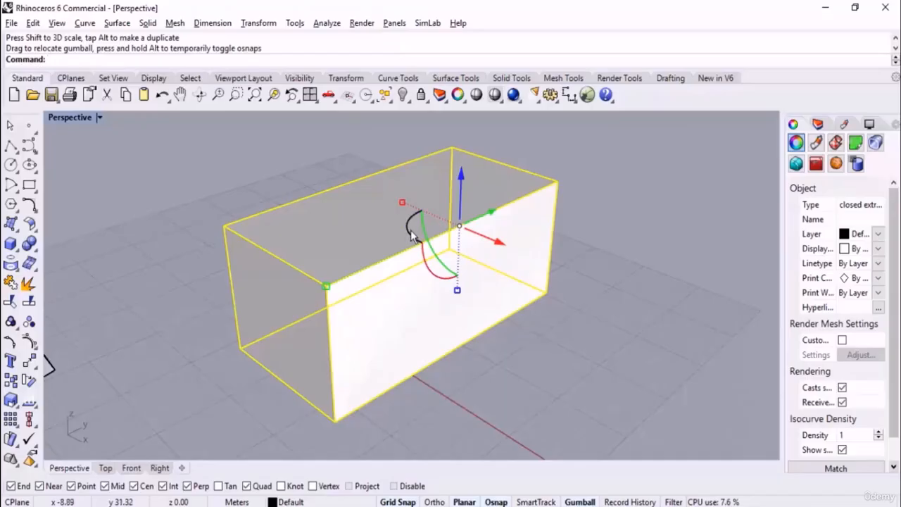
{"action": "left_click_drag", "start_coordinate": [412, 235], "coordinate": [394, 278]}
{"action": "key", "text": "ctrl+z"}
Reset the gumball to its default position on the box and deselect the box.
{"action": "right_click_drag", "start_coordinate": [462, 301], "coordinate": [599, 312]}
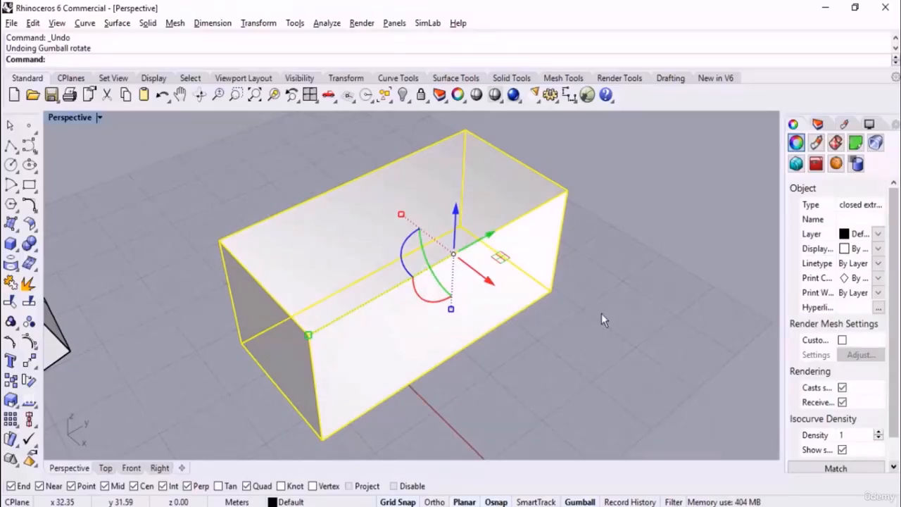
{"action": "right_click_drag", "start_coordinate": [601, 314], "coordinate": [540, 321]}
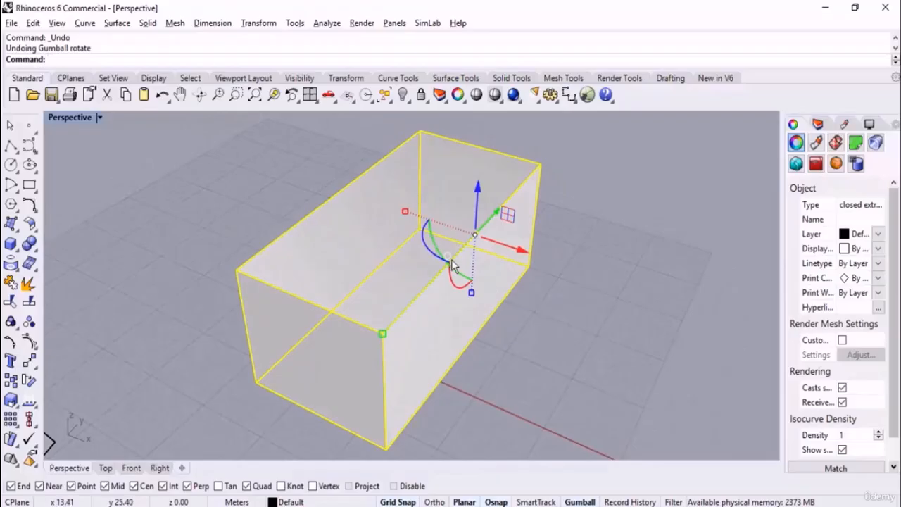
{"action": "right_click", "coordinate": [449, 261]}
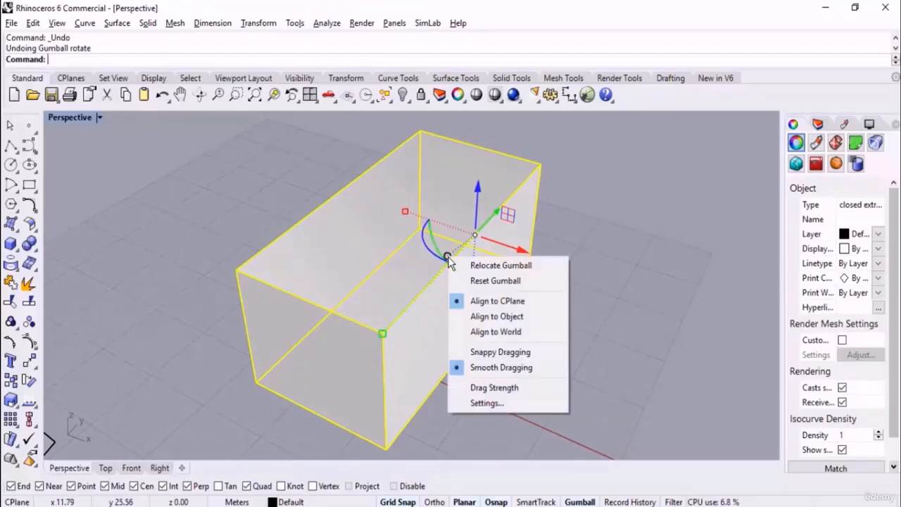
{"action": "left_click", "coordinate": [533, 280]}
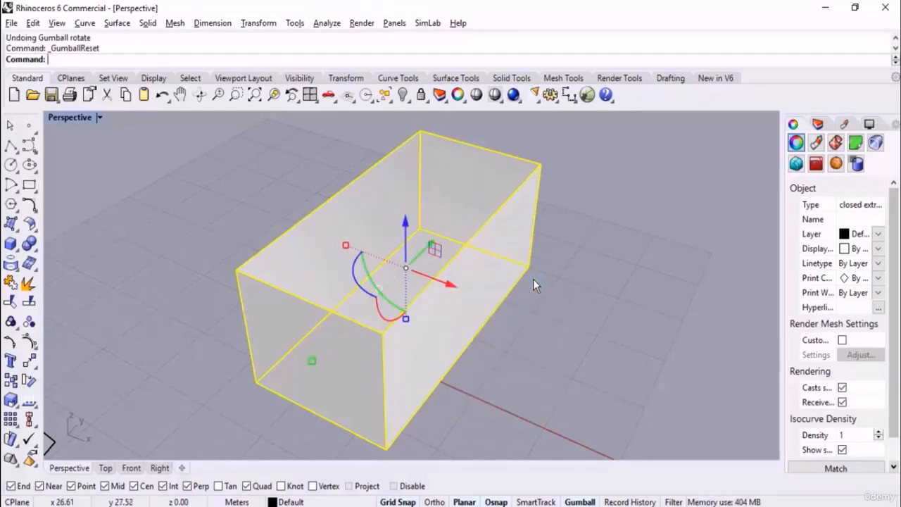
{"action": "left_click", "coordinate": [533, 281]}
In the Top view, rotate the box about 45 degrees counterclockwise and shift it slightly along its rotated red axis.
{"action": "scroll", "coordinate": [316, 315], "scroll_direction": "down", "scroll_amount": 6}
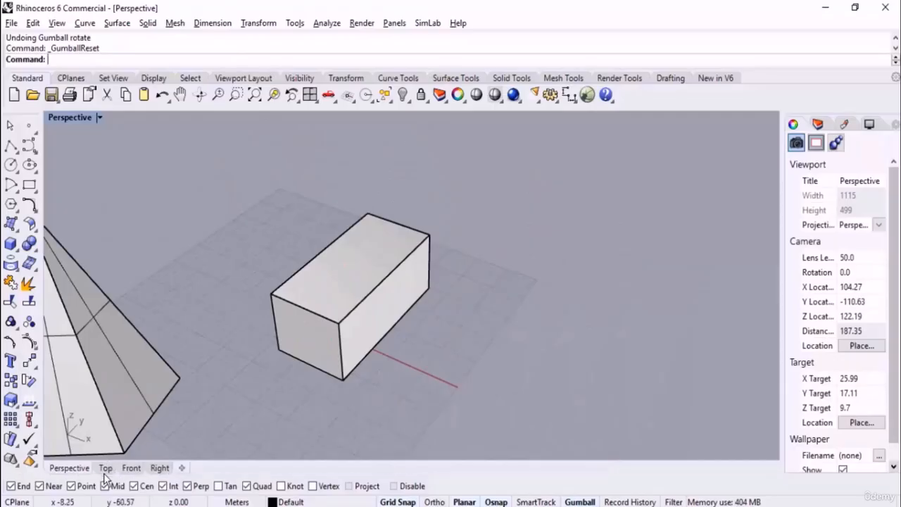
{"action": "left_click", "coordinate": [105, 469]}
{"action": "scroll", "coordinate": [342, 282], "scroll_direction": "down", "scroll_amount": 4}
{"action": "left_click", "coordinate": [405, 275]}
{"action": "scroll", "coordinate": [442, 283], "scroll_direction": "up", "scroll_amount": 4}
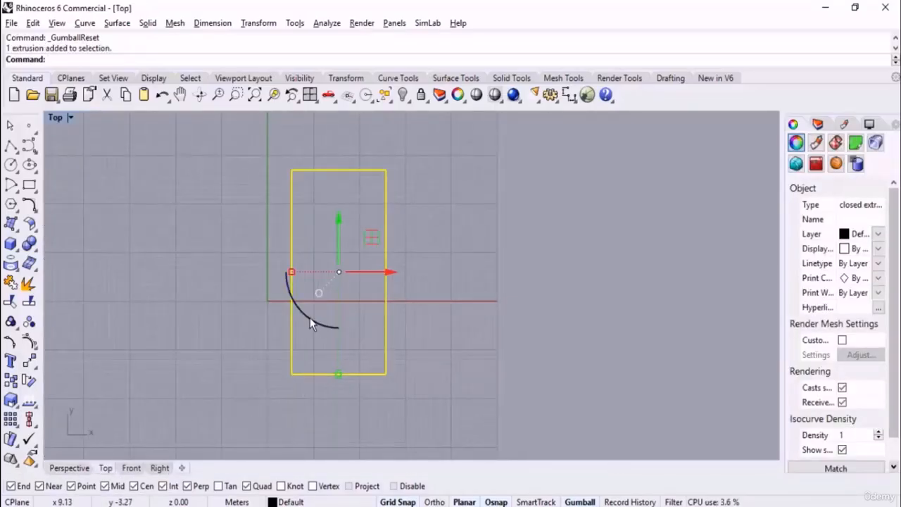
{"action": "left_click_drag", "start_coordinate": [305, 318], "coordinate": [345, 329]}
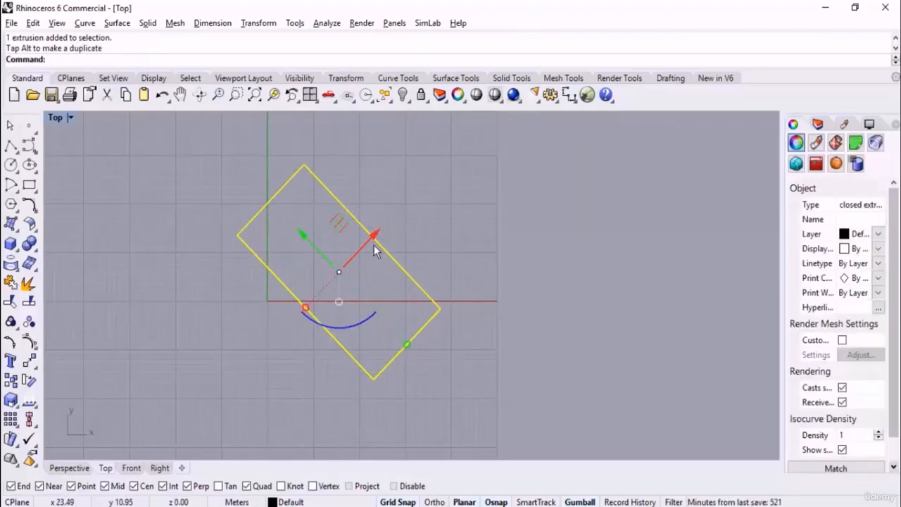
{"action": "left_click_drag", "start_coordinate": [373, 238], "coordinate": [390, 251]}
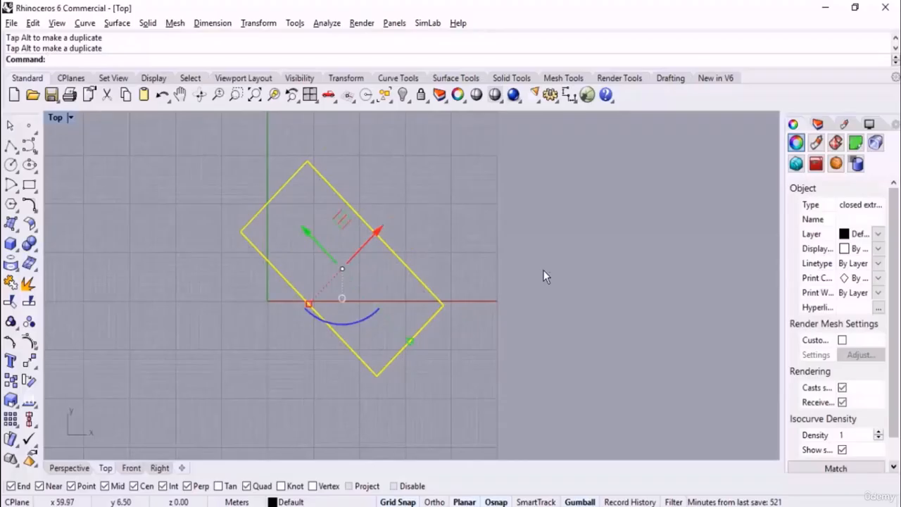
Align the gumball to the rotated box's own orientation and relocate it to the middle of the box's long edge.
{"action": "left_click", "coordinate": [542, 270]}
{"action": "left_click", "coordinate": [399, 263]}
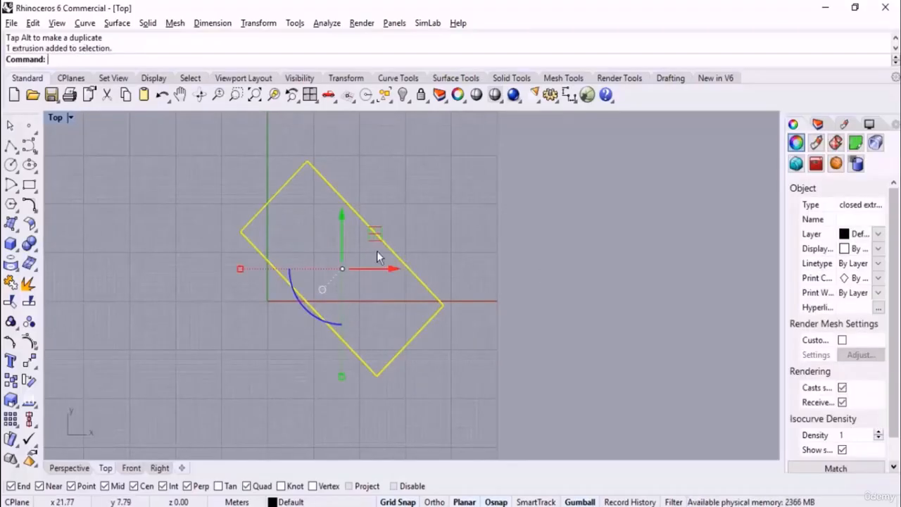
{"action": "scroll", "coordinate": [378, 253], "scroll_direction": "up", "scroll_amount": 2}
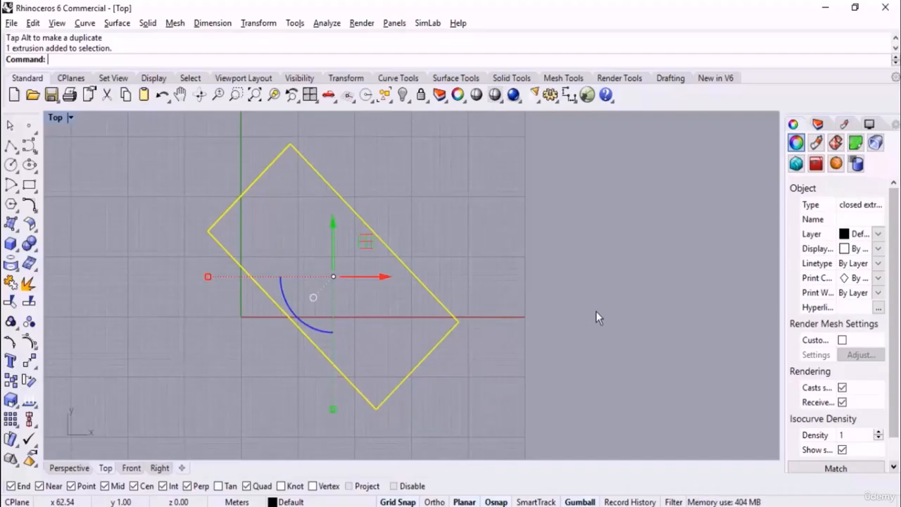
{"action": "left_click", "coordinate": [313, 297]}
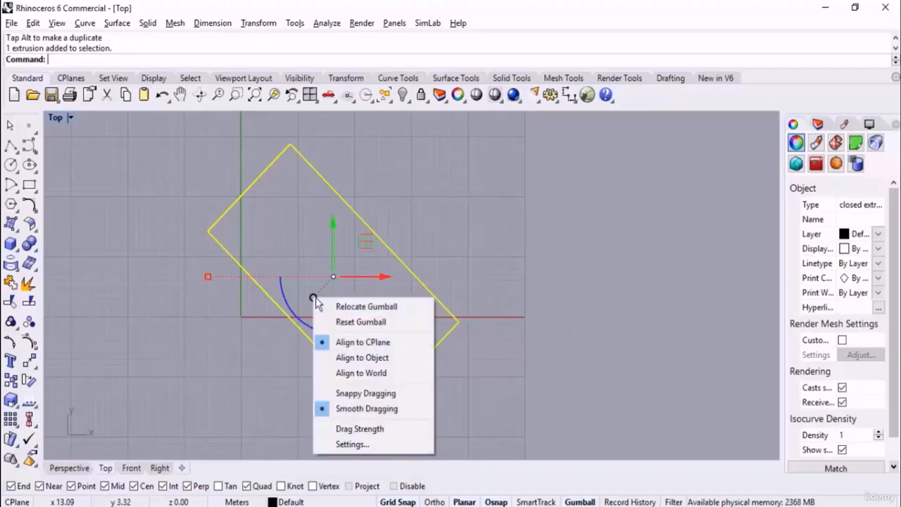
{"action": "left_click", "coordinate": [401, 361]}
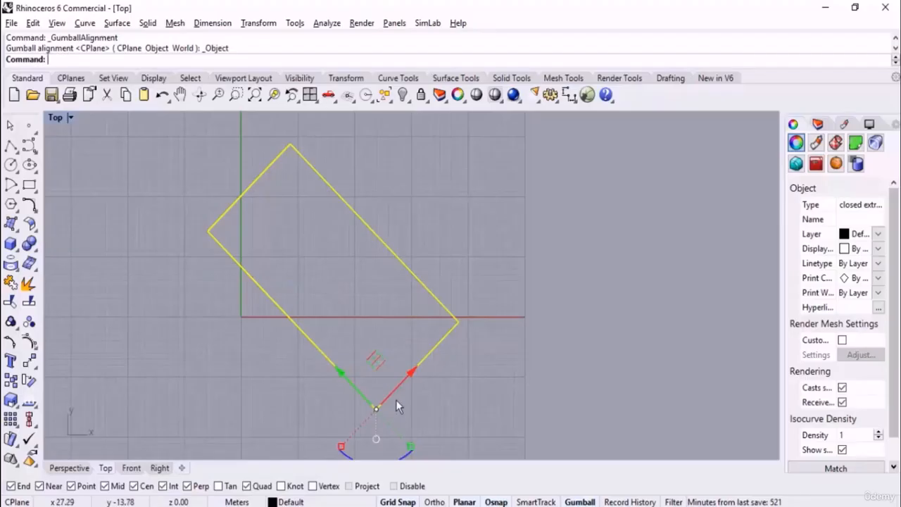
{"action": "left_click_drag", "start_coordinate": [376, 415], "coordinate": [374, 233], "text": "ctrl"}
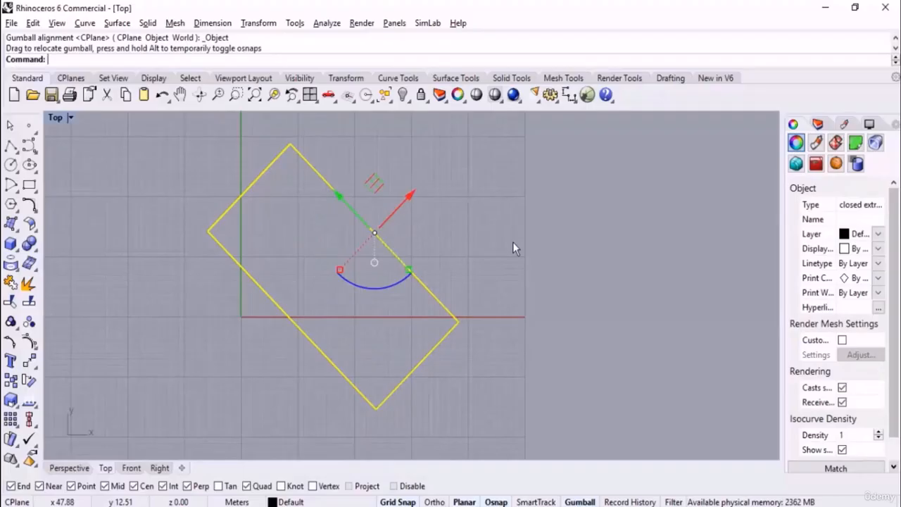
Reset the gumball to its default position on the box and align it to the CPlane.
{"action": "left_click", "coordinate": [374, 263]}
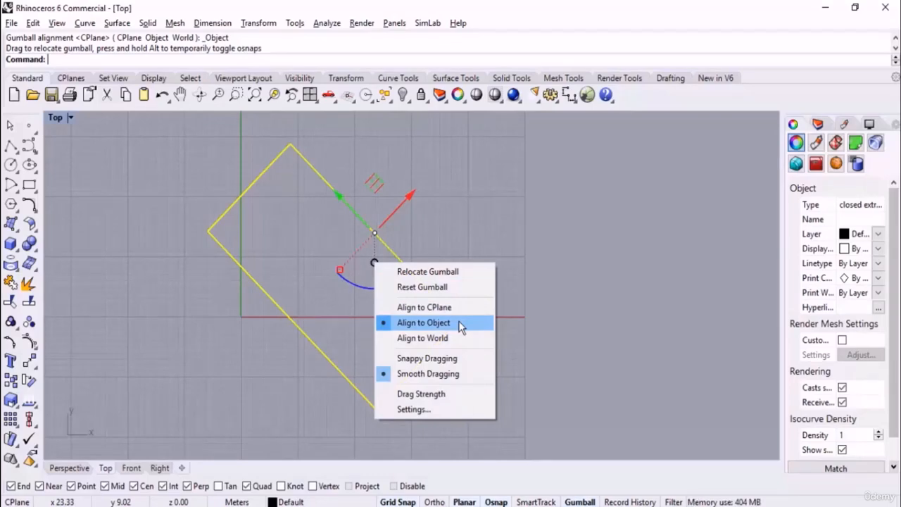
{"action": "left_click", "coordinate": [442, 287]}
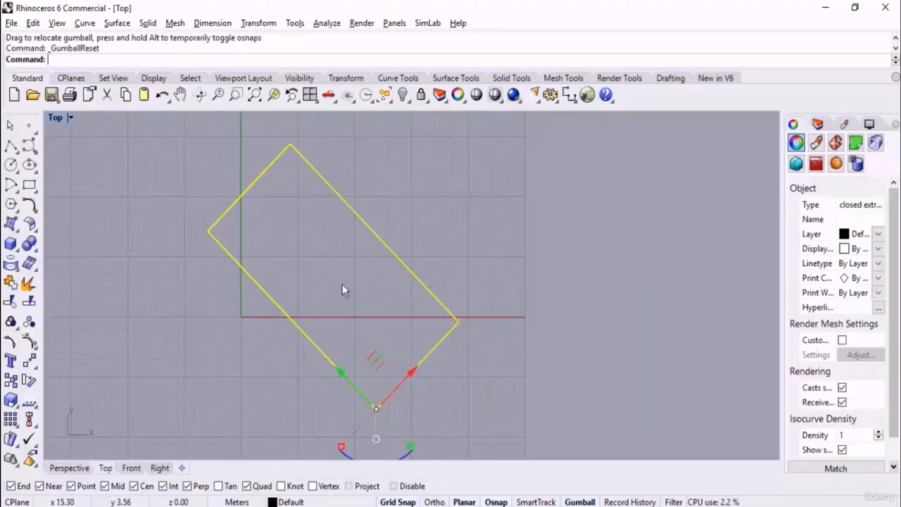
{"action": "left_click", "coordinate": [376, 441]}
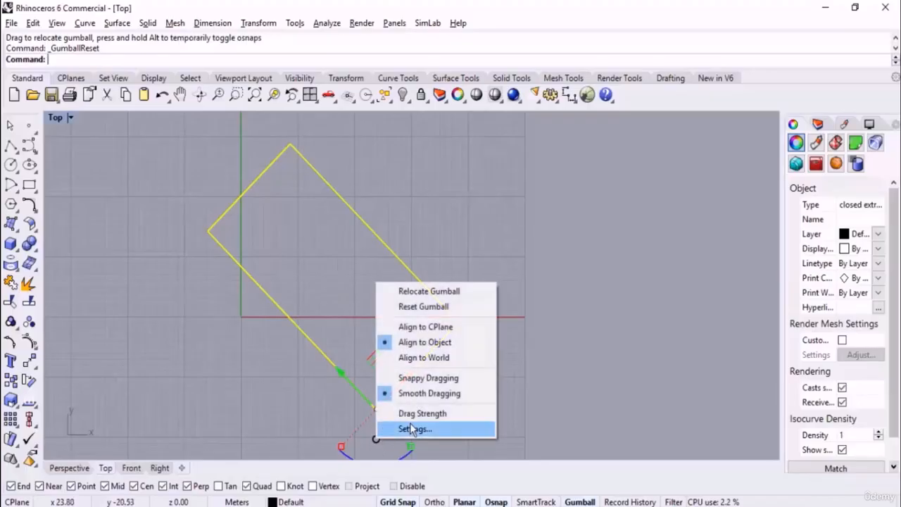
{"action": "left_click", "coordinate": [477, 328]}
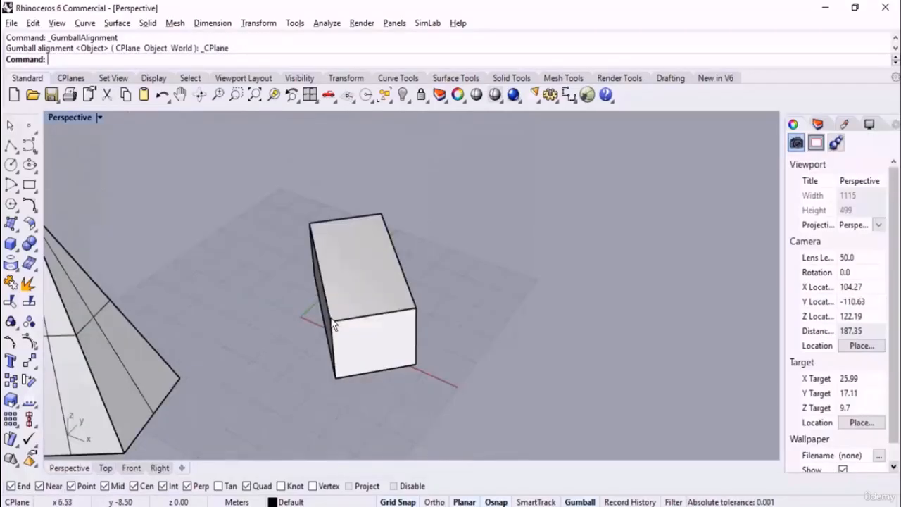
In the Perspective view, select the box and the pyramid together and delete them.
{"action": "scroll", "coordinate": [530, 266], "scroll_direction": "down", "scroll_amount": 8}
{"action": "right_click_drag", "start_coordinate": [493, 302], "coordinate": [549, 229]}
{"action": "scroll", "coordinate": [499, 227], "scroll_direction": "up", "scroll_amount": 2}
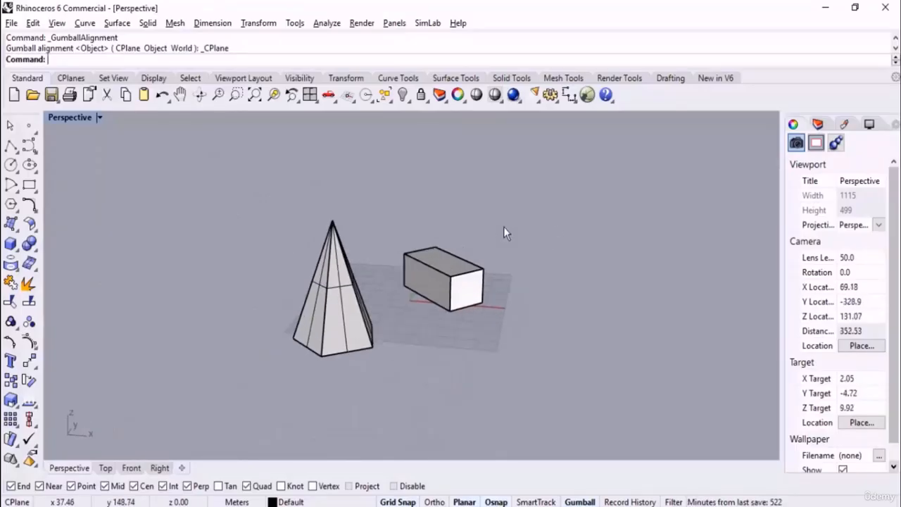
{"action": "right_click_drag", "start_coordinate": [504, 233], "coordinate": [498, 267]}
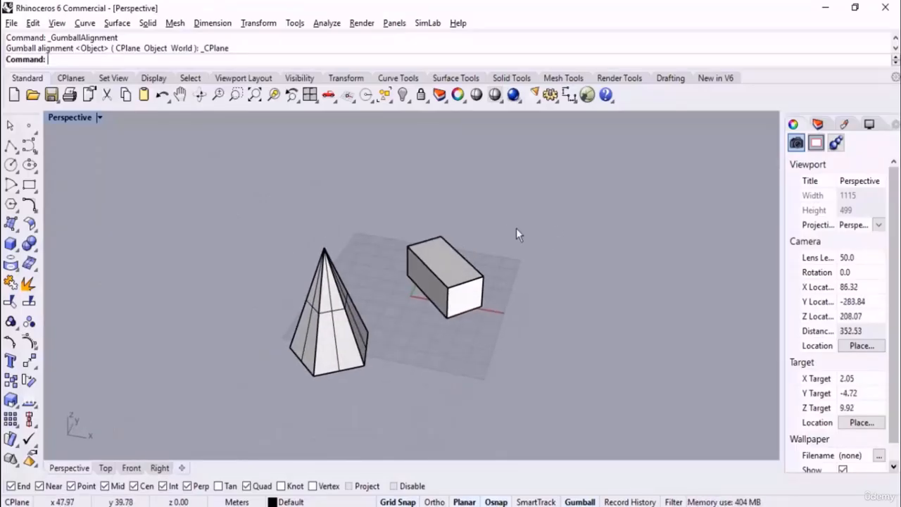
{"action": "left_click_drag", "start_coordinate": [518, 199], "coordinate": [268, 376]}
{"action": "key", "text": "Delete"}
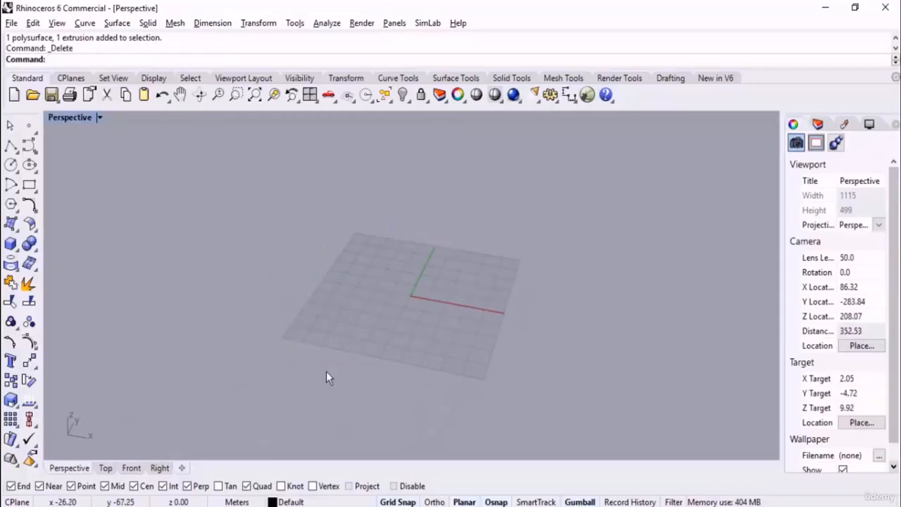
Draw a corner-to-corner rectangle over the origin on the ground plane, ending at about X 17, Y 21.
{"action": "right_click_drag", "start_coordinate": [368, 336], "coordinate": [370, 316]}
{"action": "scroll", "coordinate": [449, 300], "scroll_direction": "up", "scroll_amount": 2}
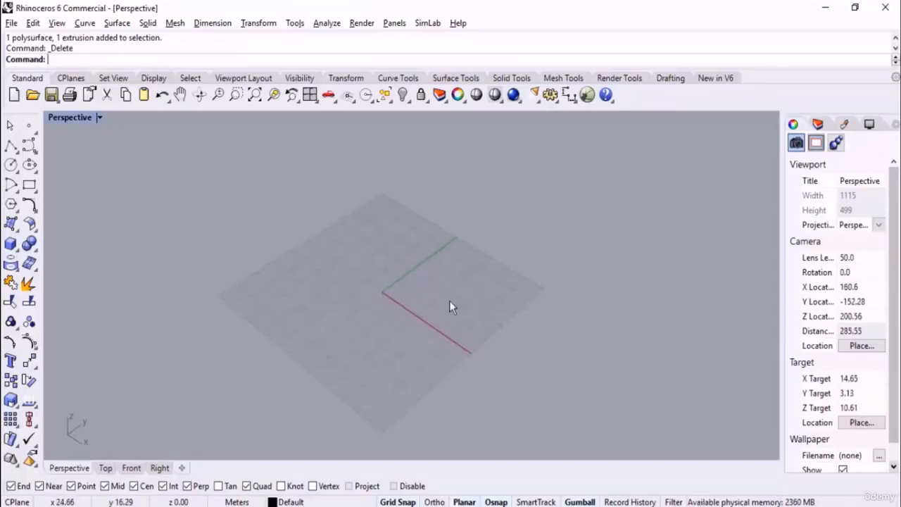
{"action": "right_click_drag", "start_coordinate": [451, 308], "coordinate": [406, 304]}
{"action": "scroll", "coordinate": [450, 289], "scroll_direction": "up", "scroll_amount": 2}
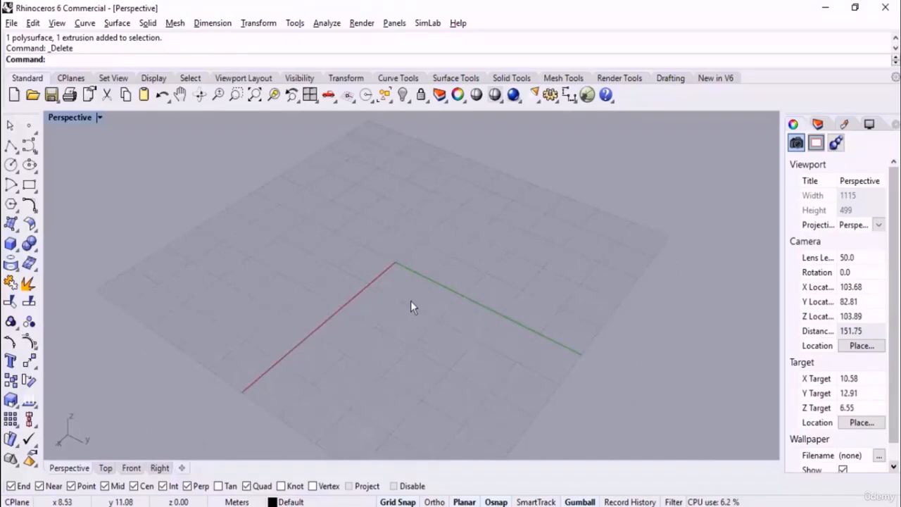
{"action": "left_click", "coordinate": [29, 184]}
{"action": "left_click", "coordinate": [371, 238]}
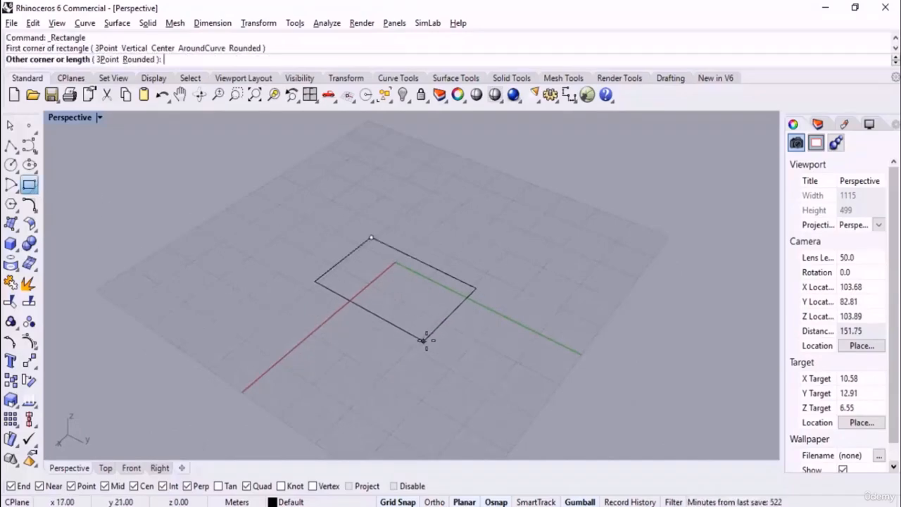
{"action": "left_click", "coordinate": [422, 338]}
{"action": "right_click_drag", "start_coordinate": [422, 338], "coordinate": [382, 331]}
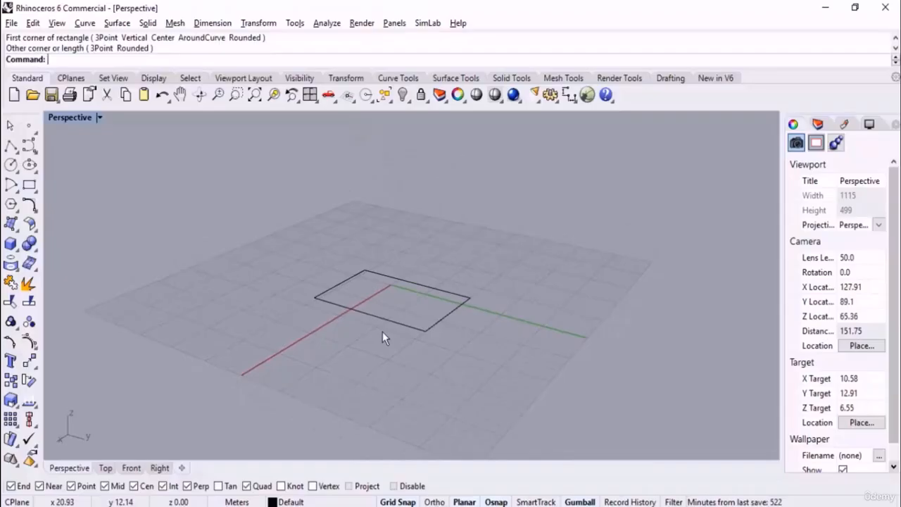
Select the rectangle to inspect its gumball extrude handle, and delete the rectangle.
{"action": "left_click", "coordinate": [395, 317]}
{"action": "scroll", "coordinate": [403, 291], "scroll_direction": "up", "scroll_amount": 3}
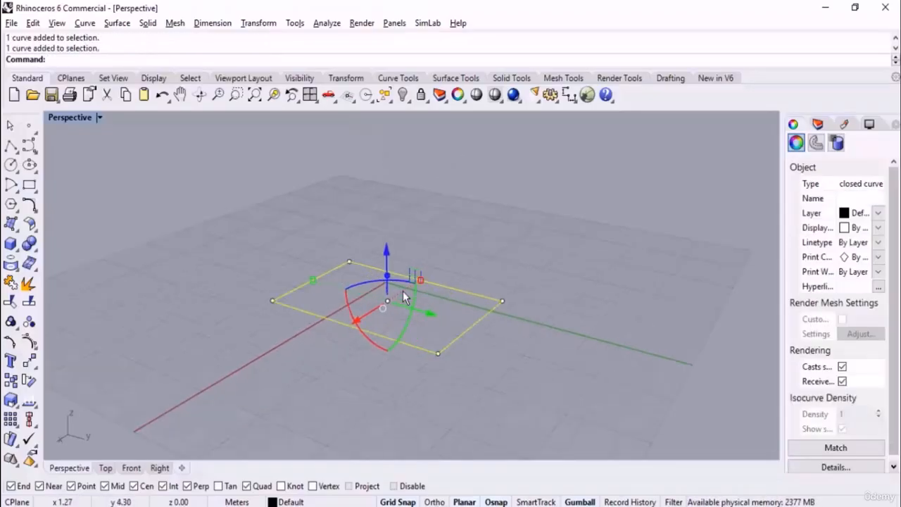
{"action": "mouse_move", "coordinate": [402, 291]}
{"action": "right_mouse_down"}
{"action": "mouse_move", "coordinate": [478, 247]}
{"action": "mouse_move", "coordinate": [422, 311]}
{"action": "mouse_move", "coordinate": [406, 309]}
{"action": "mouse_move", "coordinate": [438, 297]}
{"action": "mouse_move", "coordinate": [420, 301]}
{"action": "mouse_move", "coordinate": [388, 281]}
{"action": "right_mouse_up"}
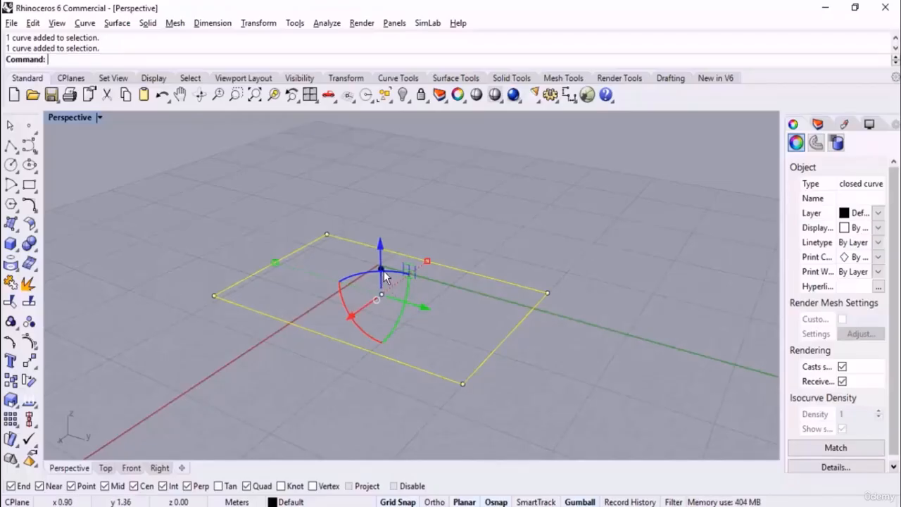
{"action": "scroll", "coordinate": [386, 366], "scroll_direction": "down", "scroll_amount": 2}
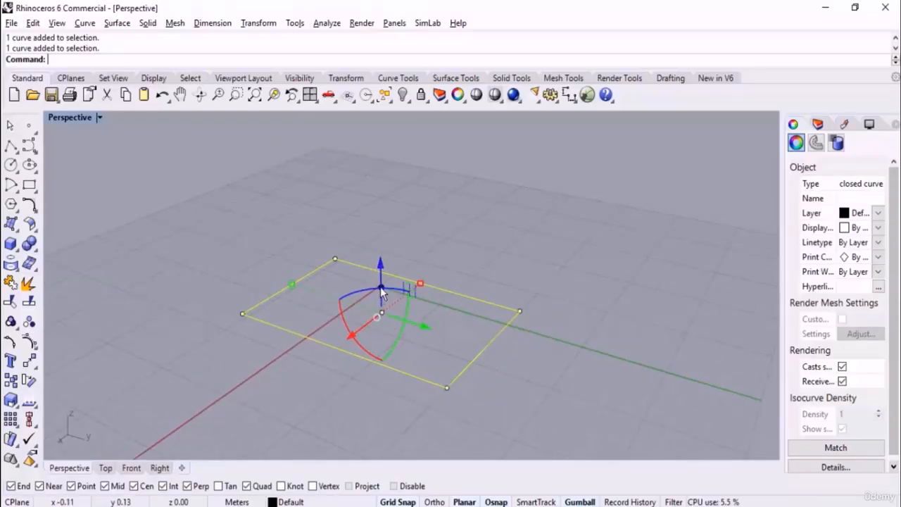
{"action": "key", "text": "Delete"}
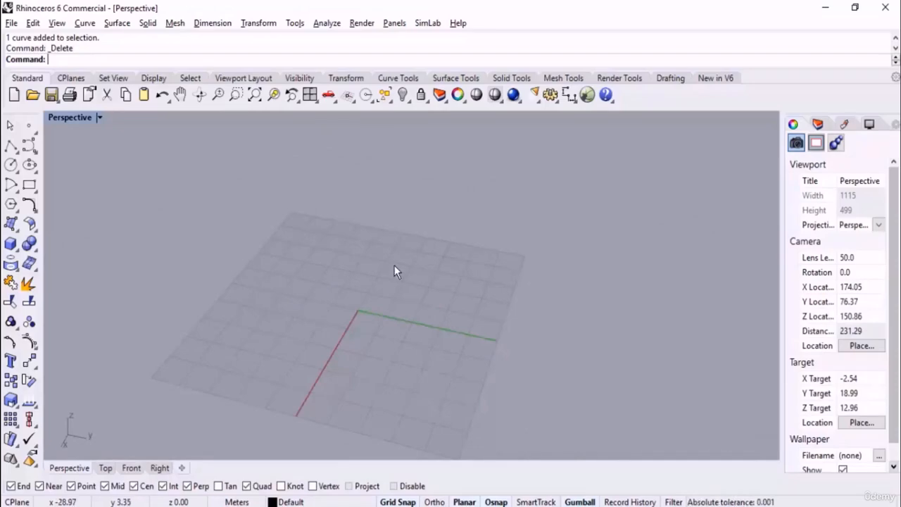
Draw a new rectangle over the origin, ending at about X 12, Y 14, and select it to show its gumball.
{"action": "scroll", "coordinate": [414, 261], "scroll_direction": "down", "scroll_amount": 4}
{"action": "scroll", "coordinate": [376, 286], "scroll_direction": "up", "scroll_amount": 4}
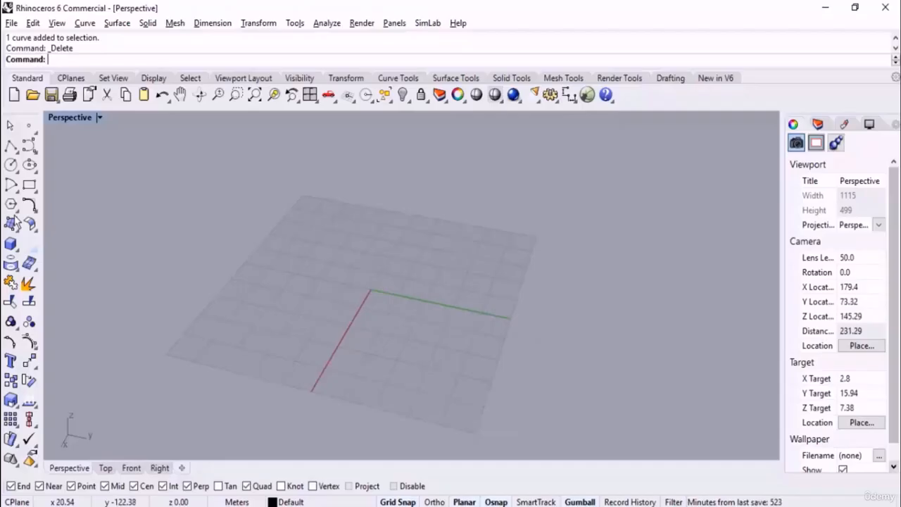
{"action": "left_click", "coordinate": [29, 184]}
{"action": "left_click", "coordinate": [348, 284]}
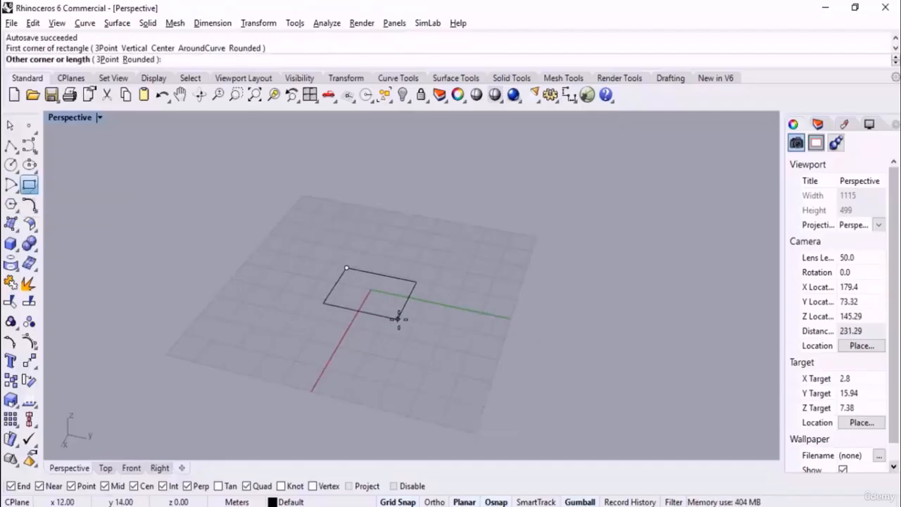
{"action": "left_click", "coordinate": [398, 317]}
{"action": "scroll", "coordinate": [372, 289], "scroll_direction": "up", "scroll_amount": 5}
{"action": "left_click", "coordinate": [436, 259]}
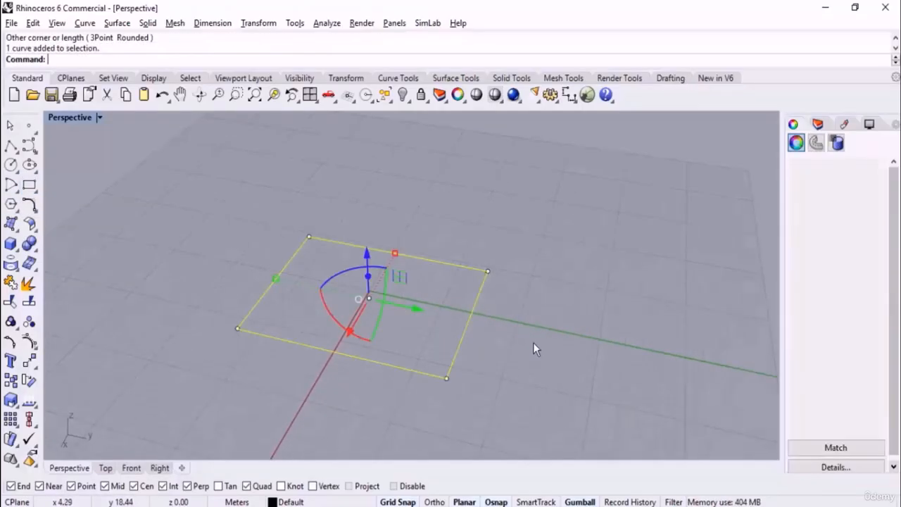
{"action": "right_click_drag", "start_coordinate": [532, 342], "coordinate": [519, 298]}
{"action": "scroll", "coordinate": [466, 354], "scroll_direction": "up", "scroll_amount": 3}
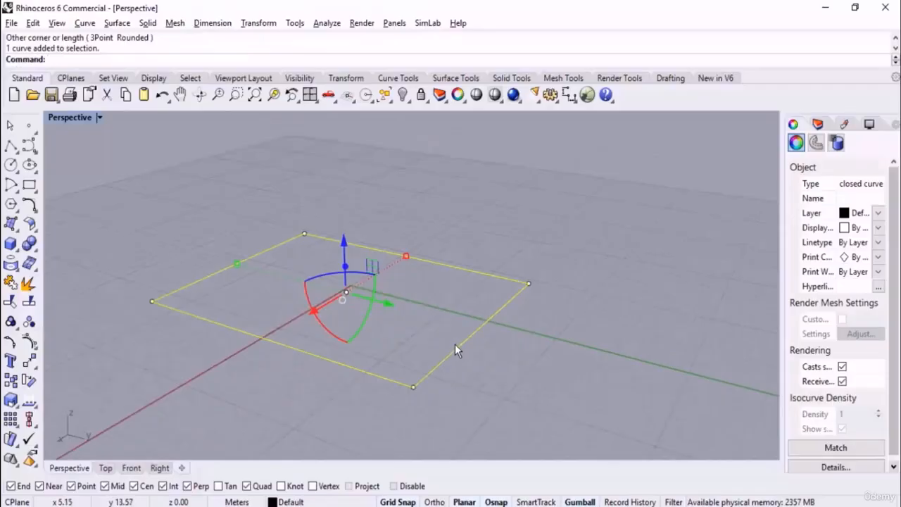
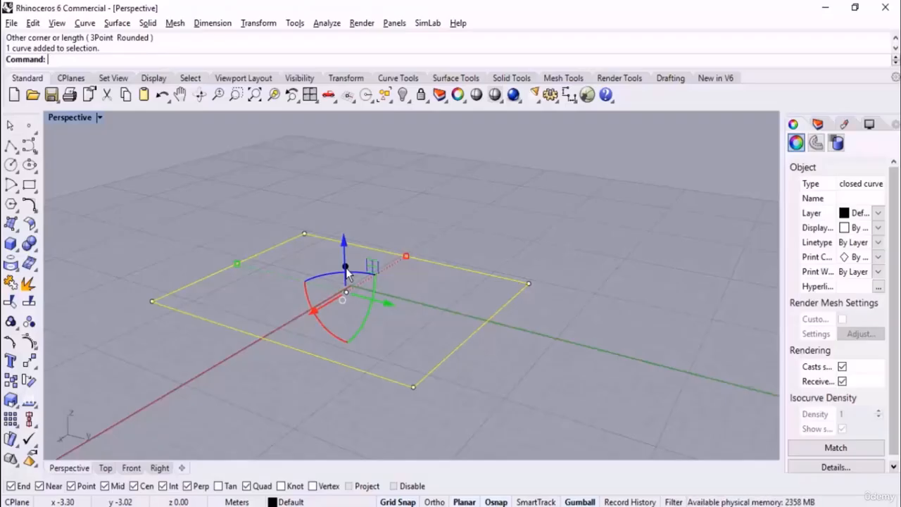
Extrude the rectangle freely upward with the gumball's Z extrude handle and undo the extrusion.
{"action": "left_click_drag", "start_coordinate": [345, 268], "coordinate": [347, 176]}
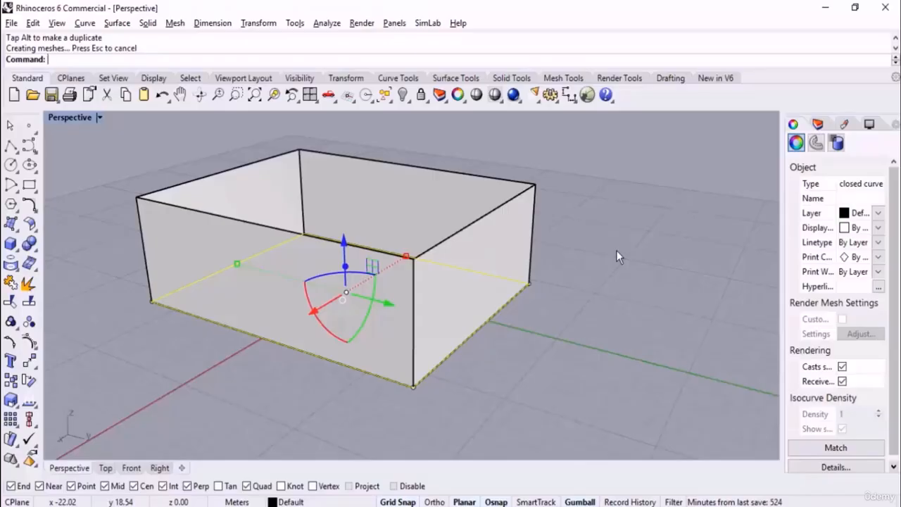
{"action": "left_click", "coordinate": [467, 331]}
{"action": "key", "text": "ctrl+z"}
{"action": "scroll", "coordinate": [357, 321], "scroll_direction": "down", "scroll_amount": 2}
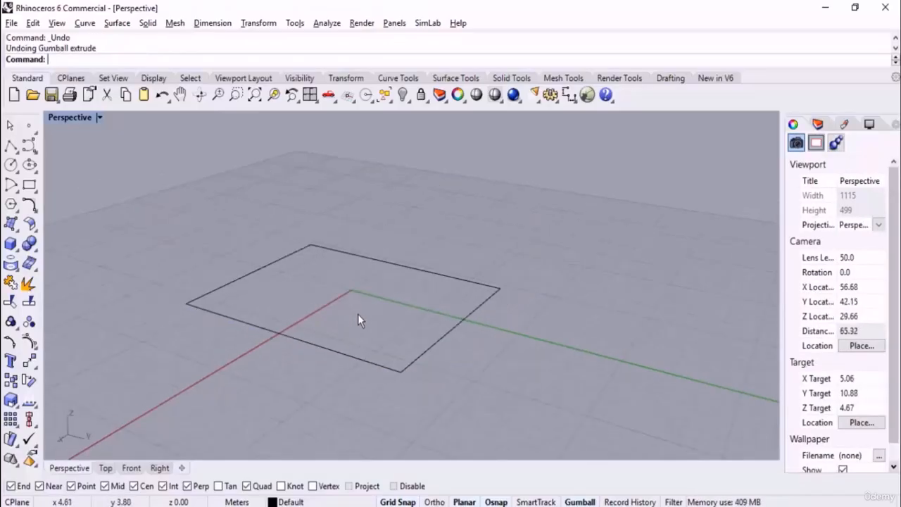
{"action": "scroll", "coordinate": [357, 319], "scroll_direction": "down", "scroll_amount": 2}
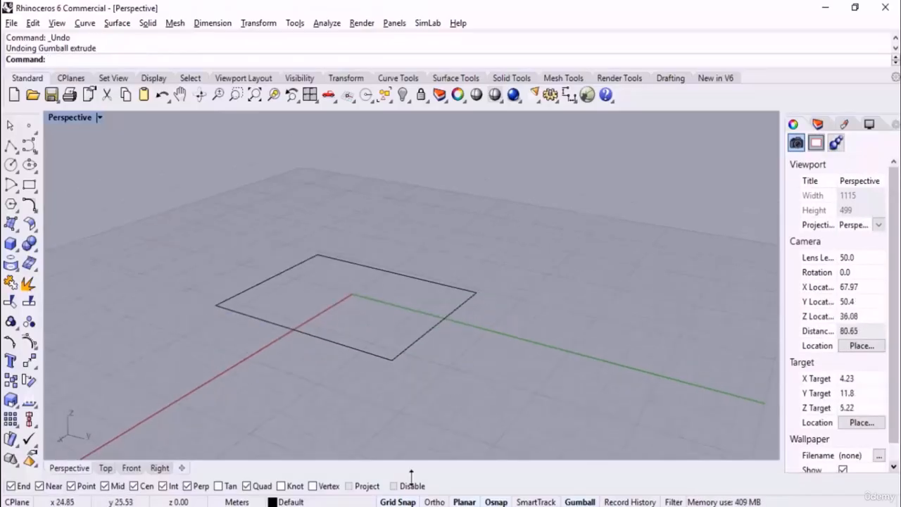
With Grid Snap off, extrude the rectangle freely upward again and undo that extrusion.
{"action": "left_click", "coordinate": [447, 316]}
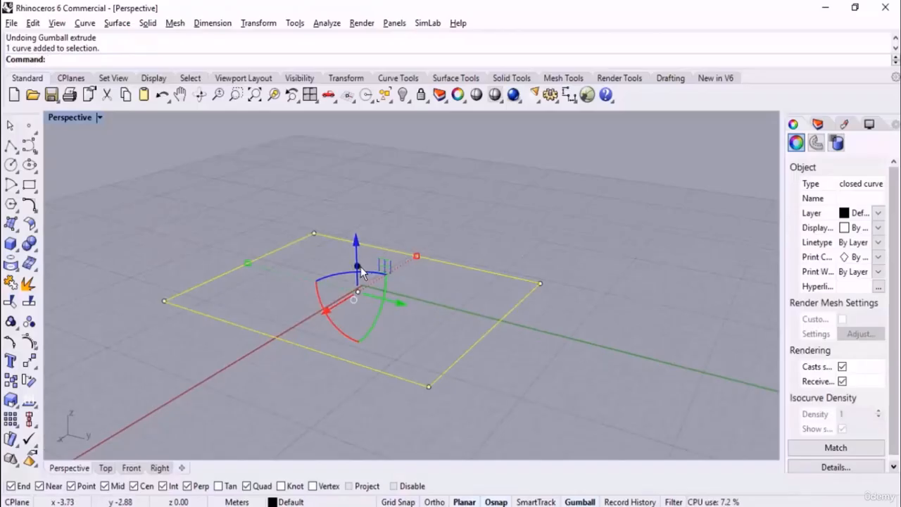
{"action": "left_click_drag", "start_coordinate": [358, 267], "coordinate": [599, 192]}
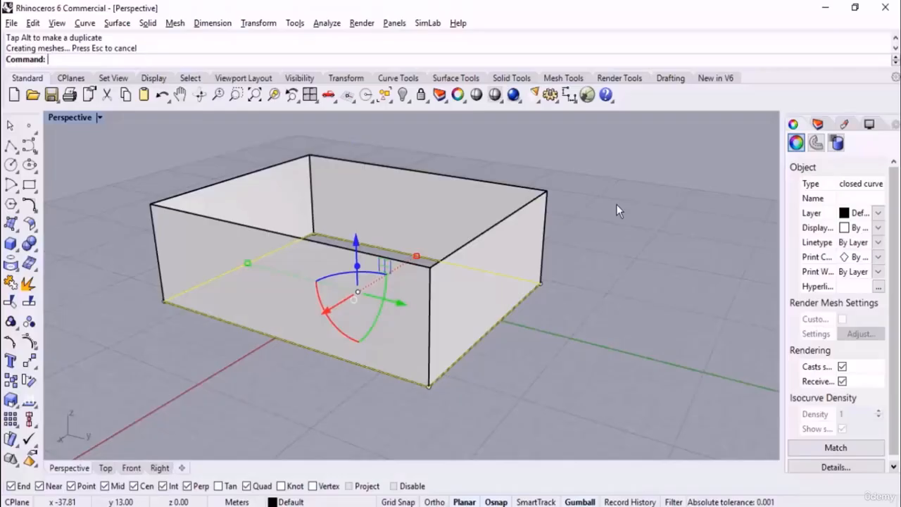
{"action": "key", "text": "ctrl+z"}
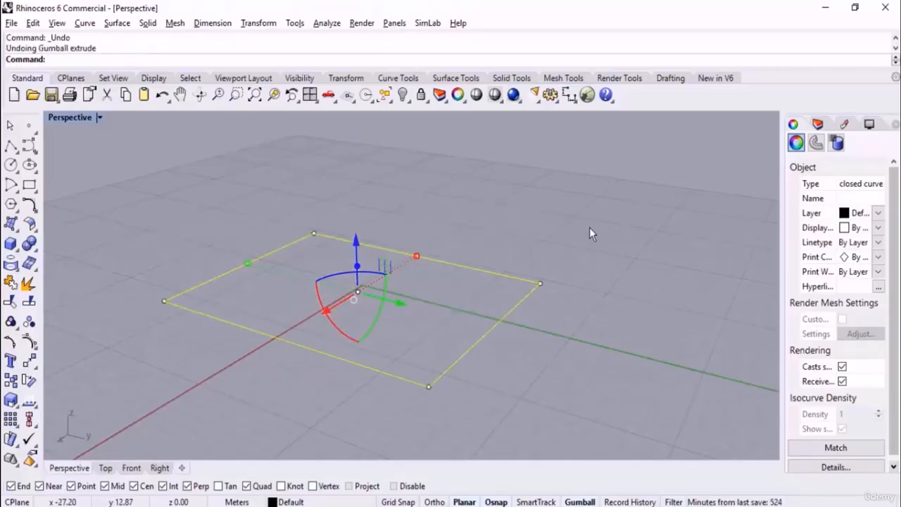
Extrude the rectangle exactly 15 m upward from the gumball's Z extrude handle and deselect it.
{"action": "left_click", "coordinate": [358, 267]}
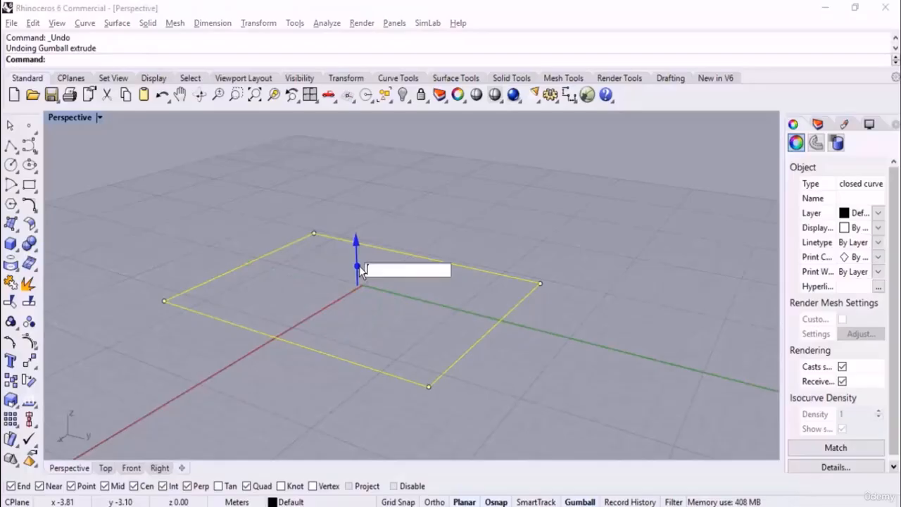
{"action": "type", "text": "15"}
{"action": "key", "text": "Return"}
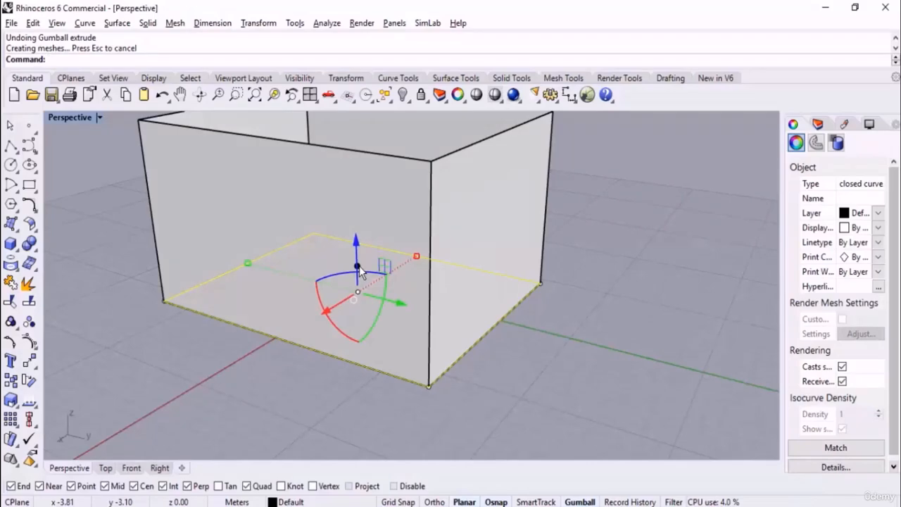
{"action": "scroll", "coordinate": [566, 232], "scroll_direction": "down", "scroll_amount": 5}
{"action": "left_click", "coordinate": [311, 279]}
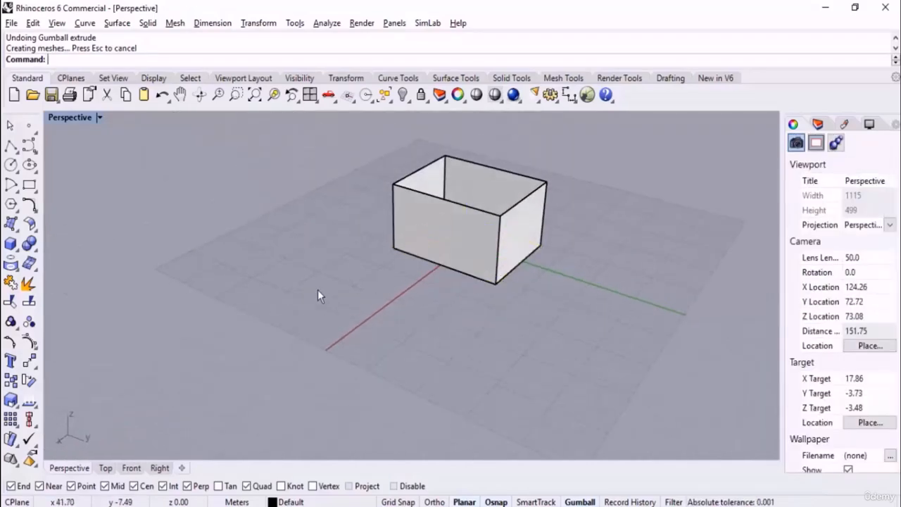
Place a single point on the ground beside the extruded open box and select it to show its gumball.
{"action": "left_click", "coordinate": [29, 126]}
{"action": "left_click", "coordinate": [246, 259]}
{"action": "left_click_drag", "start_coordinate": [271, 230], "coordinate": [224, 280]}
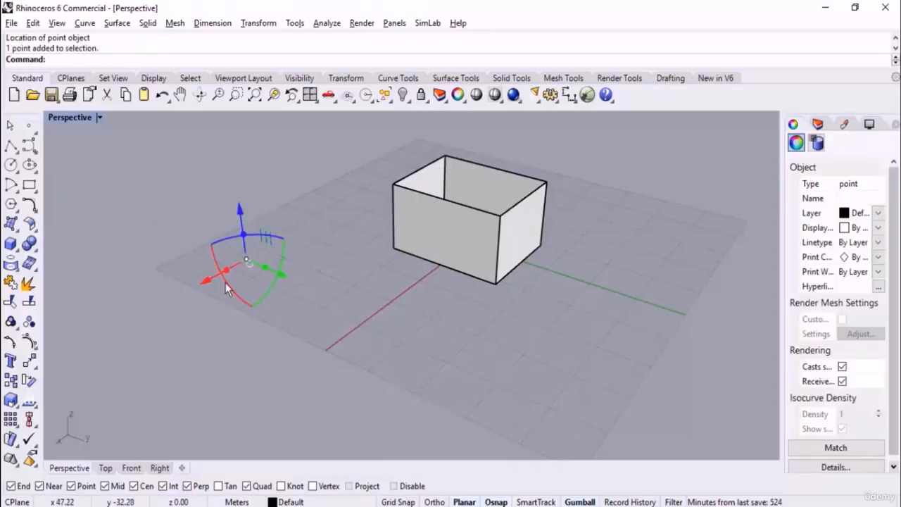
Extrude the selected point freely upward into a vertical line with the gumball's Z extrude handle and deselect it.
{"action": "left_click_drag", "start_coordinate": [243, 235], "coordinate": [235, 165]}
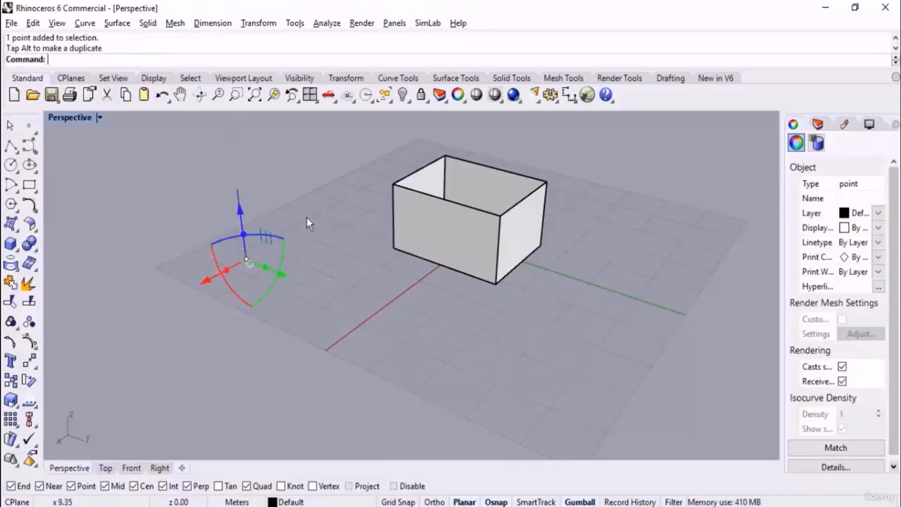
{"action": "left_click", "coordinate": [330, 243]}
Draw a single-segment polyline on the ground from beside the extruded point to the X axis.
{"action": "left_click", "coordinate": [10, 145]}
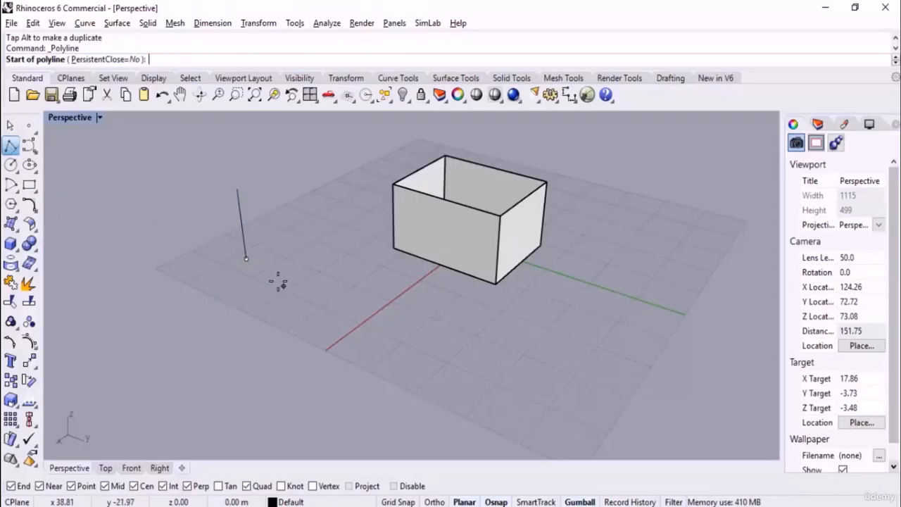
{"action": "left_click", "coordinate": [272, 276]}
{"action": "left_click", "coordinate": [364, 316]}
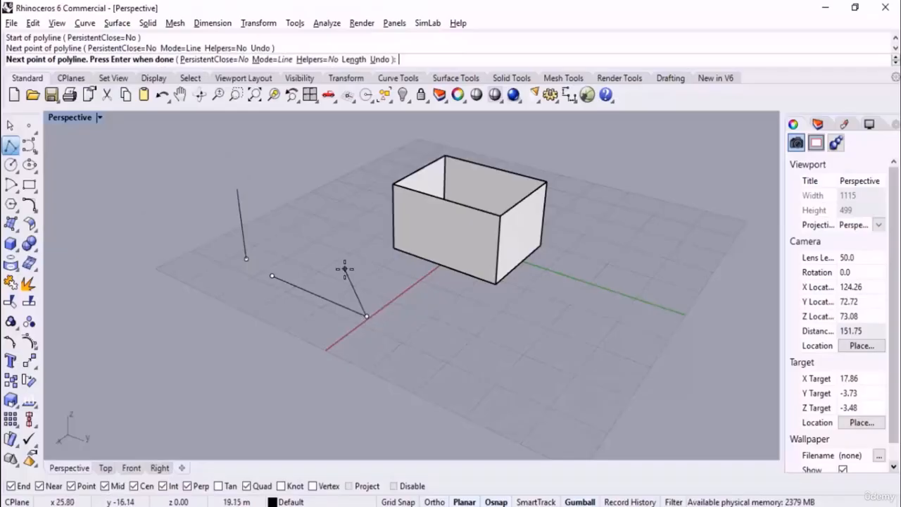
{"action": "key", "text": "Return"}
Extrude the straight polyline freely upward into a vertical surface with the gumball's Z extrude handle and deselect it.
{"action": "left_click", "coordinate": [319, 306]}
{"action": "left_click_drag", "start_coordinate": [317, 276], "coordinate": [316, 214]}
{"action": "left_click", "coordinate": [466, 292]}
Explode the extruded open box into separate surfaces.
{"action": "scroll", "coordinate": [466, 293], "scroll_direction": "down", "scroll_amount": 3}
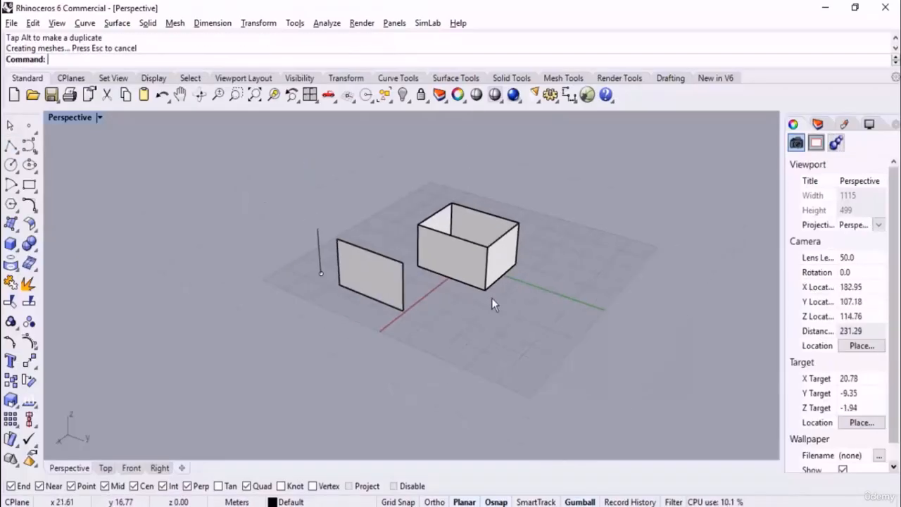
{"action": "scroll", "coordinate": [493, 297], "scroll_direction": "up", "scroll_amount": 5}
{"action": "left_click", "coordinate": [511, 235]}
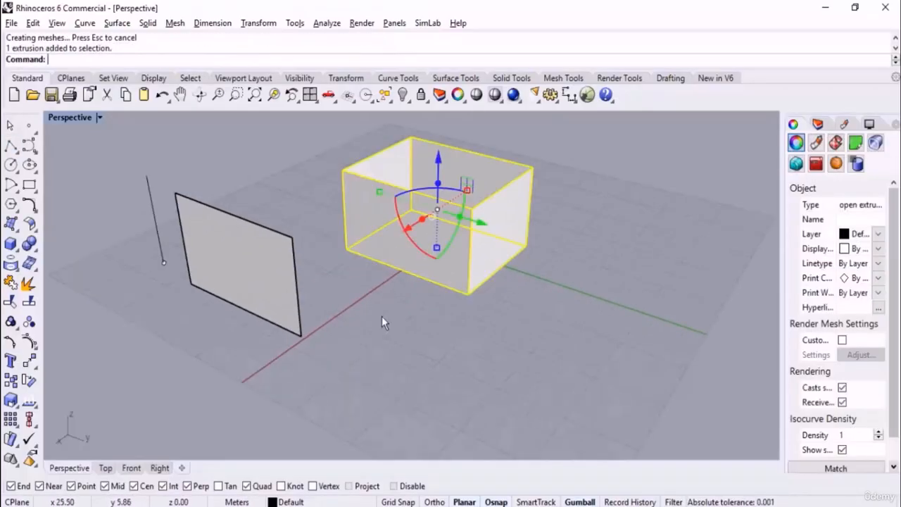
{"action": "left_click", "coordinate": [29, 283]}
Move the exploded box surfaces along the Y axis with the gumball, inspect them, and undo the move.
{"action": "left_click", "coordinate": [481, 222]}
{"action": "key", "text": "Return"}
{"action": "left_click", "coordinate": [530, 331]}
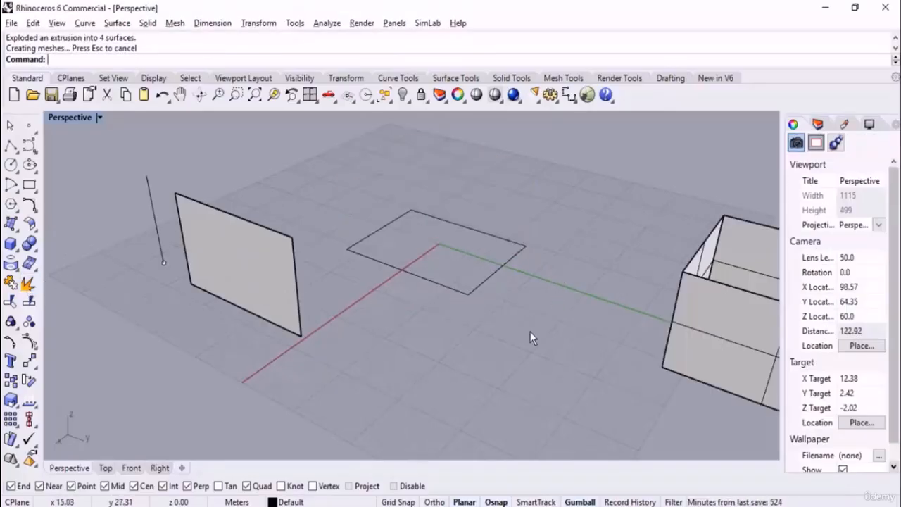
{"action": "right_click_drag", "start_coordinate": [530, 331], "coordinate": [506, 306]}
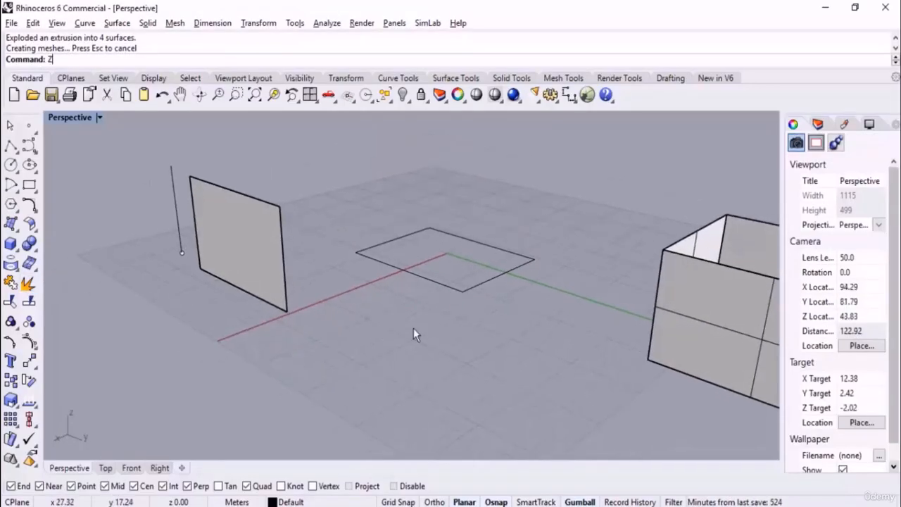
{"action": "key", "text": "ctrl+z"}
{"action": "scroll", "coordinate": [407, 293], "scroll_direction": "down", "scroll_amount": 2}
{"action": "left_click", "coordinate": [469, 324]}
Select only the exploded box's end surface facing positive Y, pull it outward along Y with the gumball and deselect it.
{"action": "scroll", "coordinate": [482, 305], "scroll_direction": "up", "scroll_amount": 4}
{"action": "right_click_drag", "start_coordinate": [497, 285], "coordinate": [502, 303]}
{"action": "left_click", "coordinate": [480, 225]}
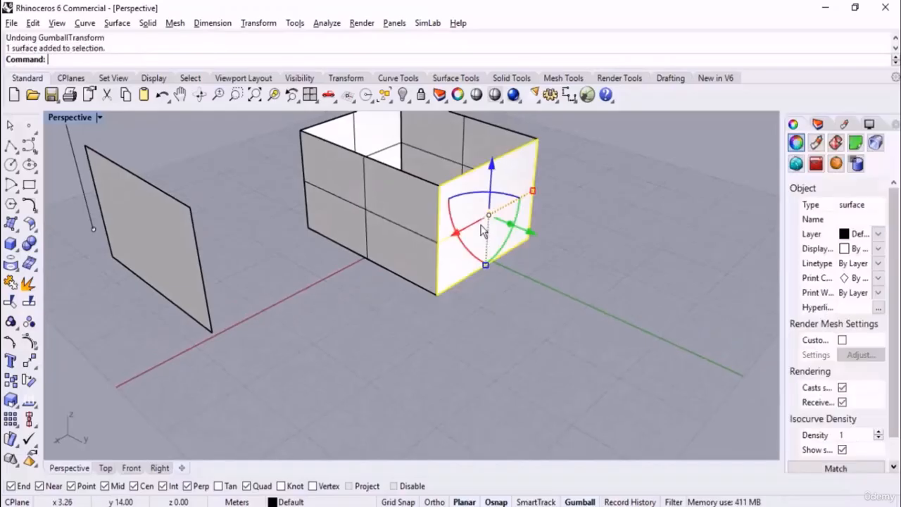
{"action": "left_click_drag", "start_coordinate": [517, 230], "coordinate": [546, 252]}
{"action": "left_click", "coordinate": [511, 328]}
{"action": "right_click_drag", "start_coordinate": [508, 327], "coordinate": [499, 298]}
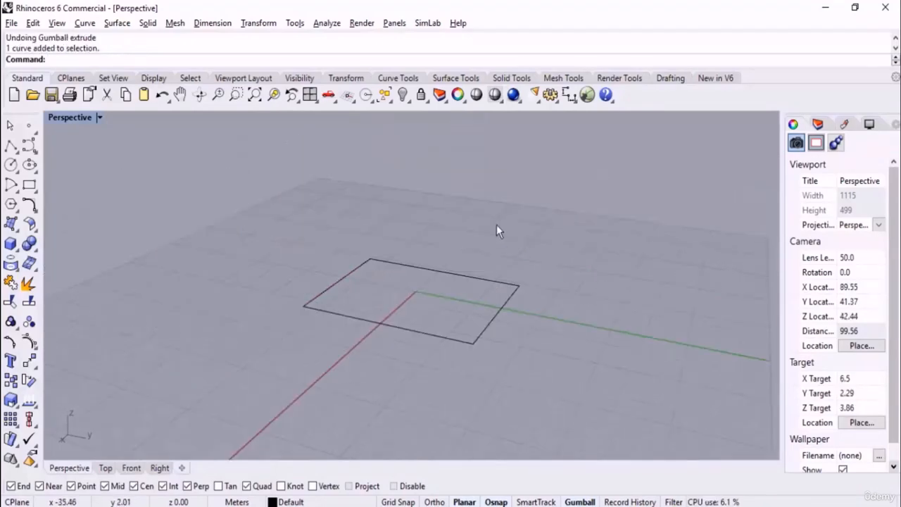
Select the rectangle, extrude it freely upward with the gumball's Z extrude handle and undo the extrusion.
{"action": "left_click", "coordinate": [453, 282]}
{"action": "right_click_drag", "start_coordinate": [503, 275], "coordinate": [488, 271]}
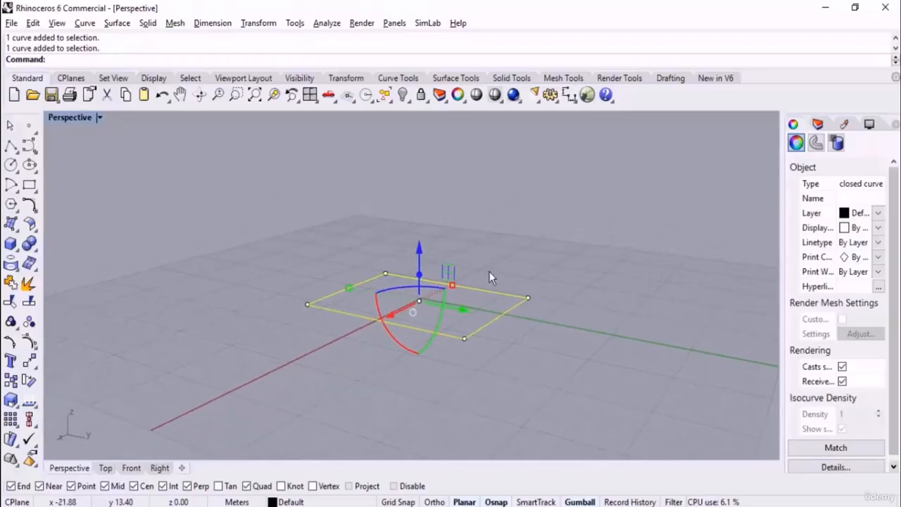
{"action": "left_click_drag", "start_coordinate": [420, 278], "coordinate": [447, 200]}
{"action": "key", "text": "ctrl+z"}
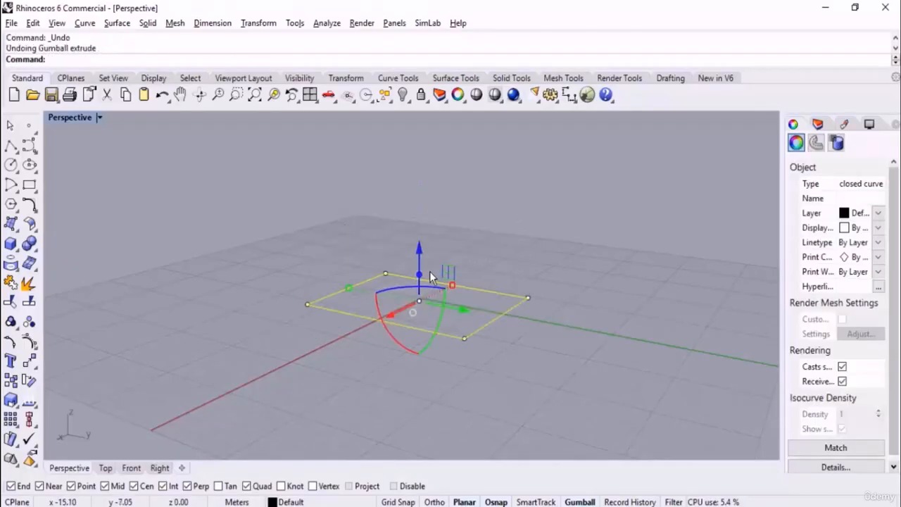
Extrude the rectangle equally above and below its plane with the gumball's Z extrude handle and undo it.
{"action": "left_click_drag", "start_coordinate": [421, 275], "coordinate": [429, 231], "text": "ctrl"}
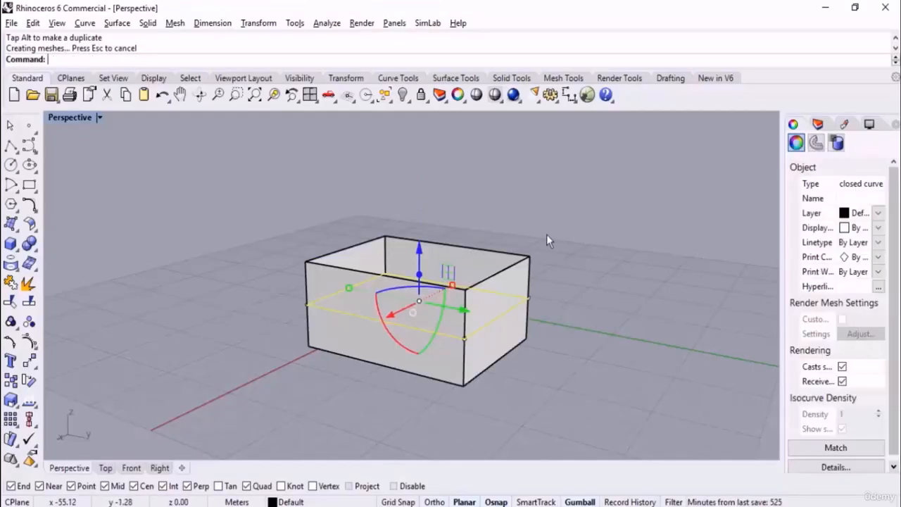
{"action": "key", "text": "ctrl+z"}
Undo an accidental drag of the rectangle, repeat the two-sided Z extrusion with a taller height, and undo it too.
{"action": "right_click_drag", "start_coordinate": [523, 237], "coordinate": [523, 252]}
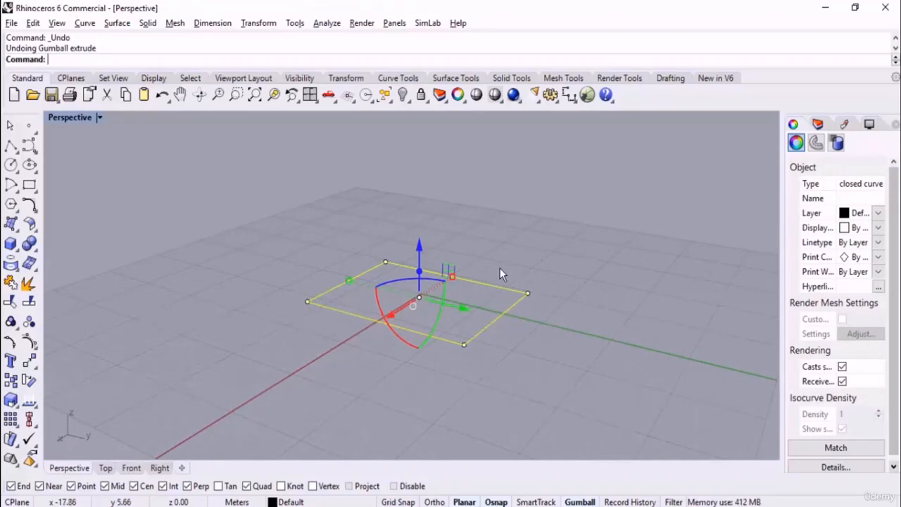
{"action": "left_click_drag", "start_coordinate": [420, 269], "coordinate": [439, 223]}
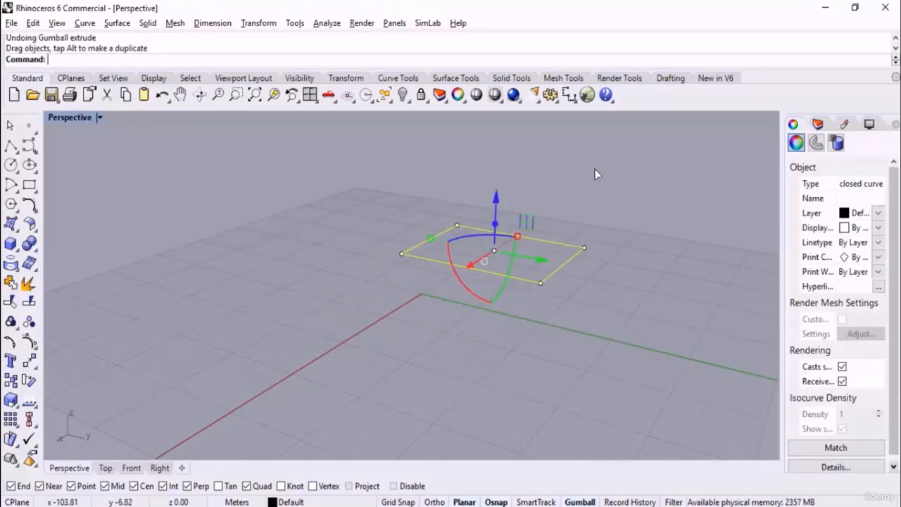
{"action": "key", "text": "ctrl+z"}
{"action": "left_click_drag", "start_coordinate": [422, 273], "coordinate": [425, 201]}
{"action": "left_click", "coordinate": [603, 232]}
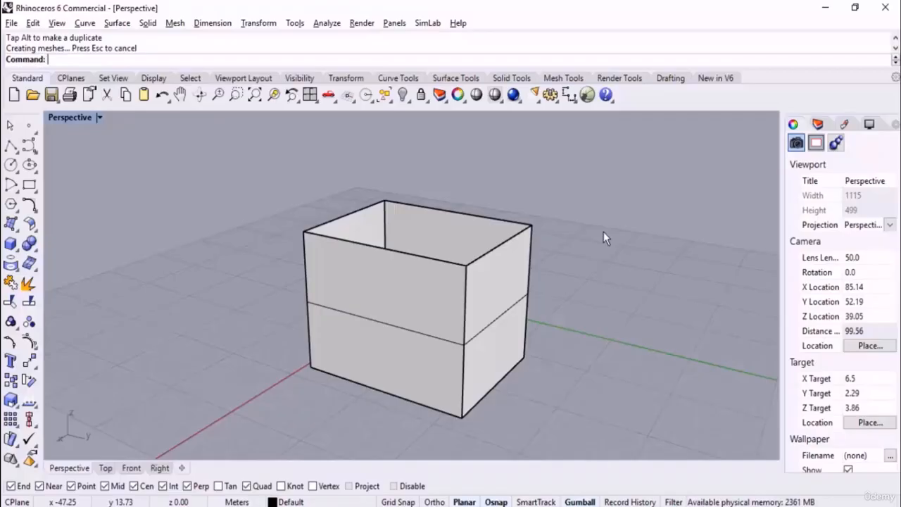
{"action": "key", "text": "ctrl+z"}
Select the remaining rectangle and delete it.
{"action": "scroll", "coordinate": [589, 225], "scroll_direction": "down", "scroll_amount": 6}
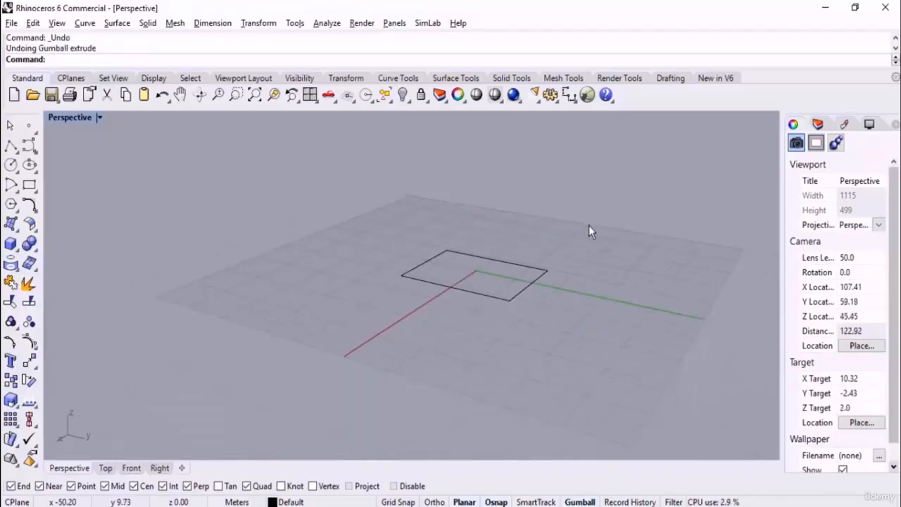
{"action": "right_click_drag", "start_coordinate": [570, 253], "coordinate": [568, 282]}
{"action": "scroll", "coordinate": [569, 283], "scroll_direction": "up", "scroll_amount": 4}
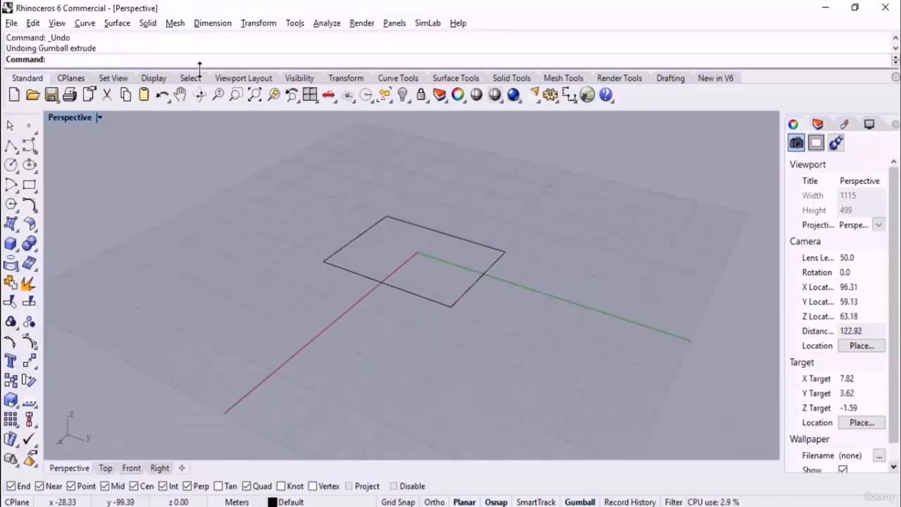
{"action": "scroll", "coordinate": [374, 320], "scroll_direction": "down", "scroll_amount": 3}
{"action": "right_click_drag", "start_coordinate": [261, 177], "coordinate": [443, 197]}
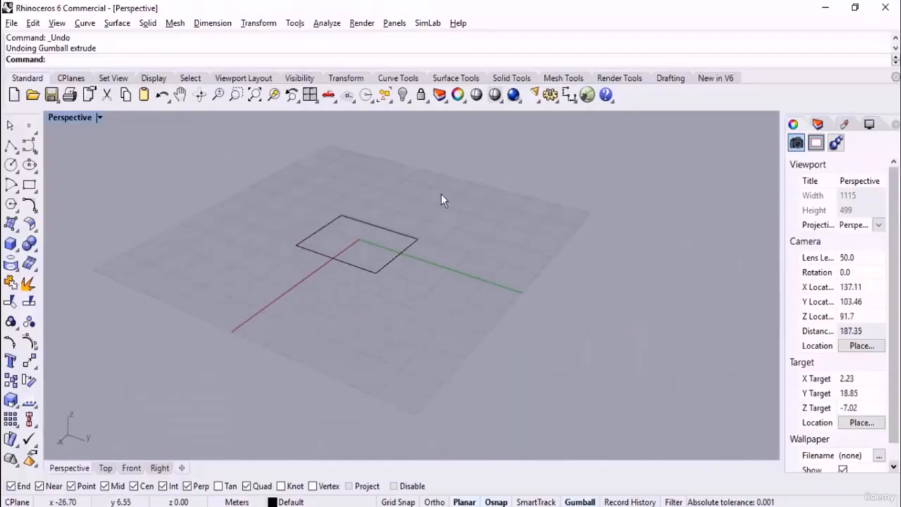
{"action": "left_click", "coordinate": [342, 262]}
{"action": "key", "text": "Delete"}
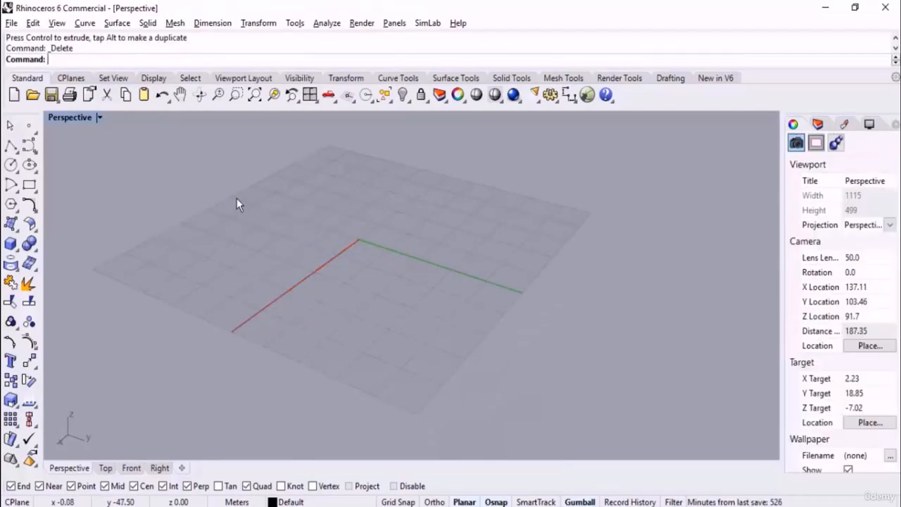
Create a solid box around the origin by picking two opposite base corners and a freehand height.
{"action": "left_click", "coordinate": [10, 243]}
{"action": "left_click", "coordinate": [349, 213]}
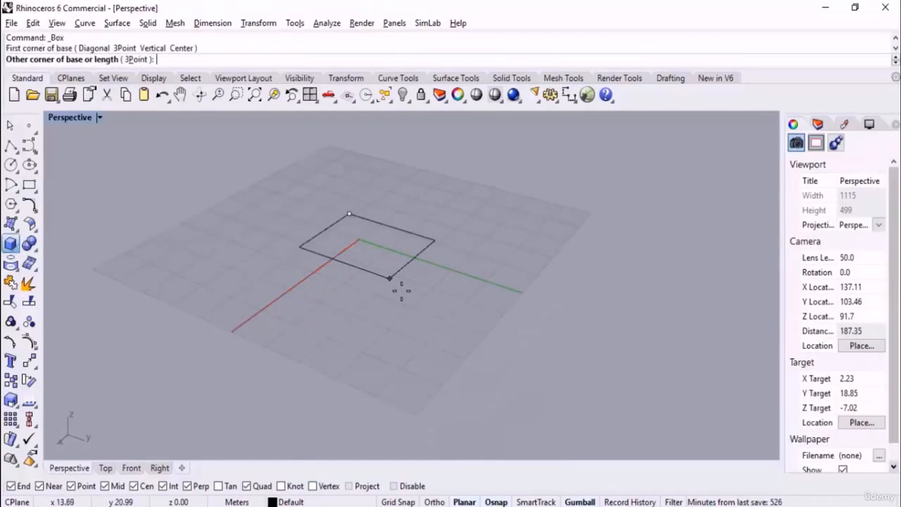
{"action": "left_click", "coordinate": [424, 307]}
{"action": "scroll", "coordinate": [389, 361], "scroll_direction": "down", "scroll_amount": 4}
{"action": "left_click", "coordinate": [425, 259]}
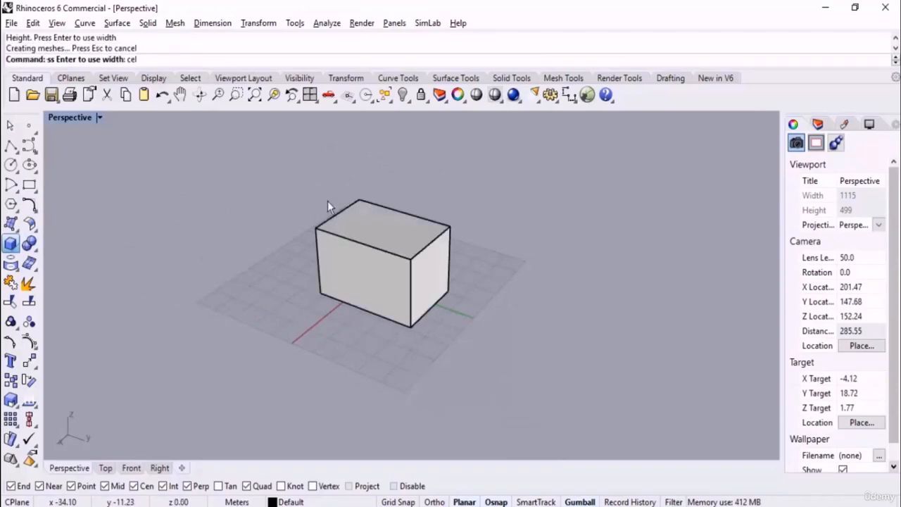
Select the box and shift it slightly in the negative Y direction with the gumball's Y arrow.
{"action": "scroll", "coordinate": [321, 191], "scroll_direction": "down", "scroll_amount": 4}
{"action": "right_click_drag", "start_coordinate": [333, 227], "coordinate": [351, 224]}
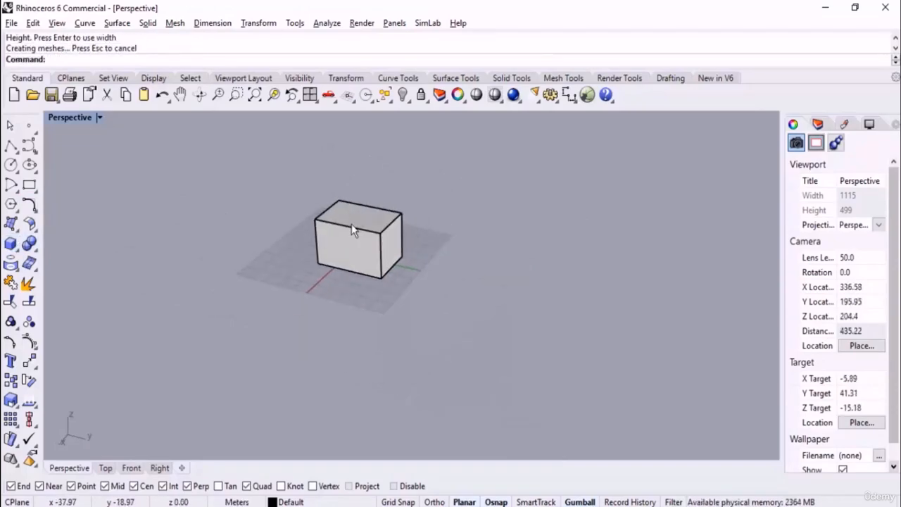
{"action": "scroll", "coordinate": [388, 226], "scroll_direction": "up", "scroll_amount": 2}
{"action": "left_click", "coordinate": [391, 233]}
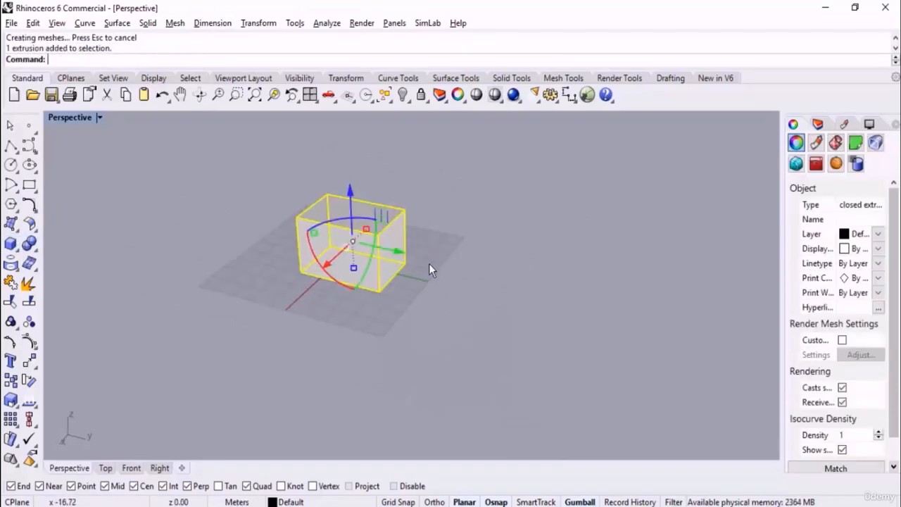
{"action": "left_click_drag", "start_coordinate": [397, 251], "coordinate": [373, 263]}
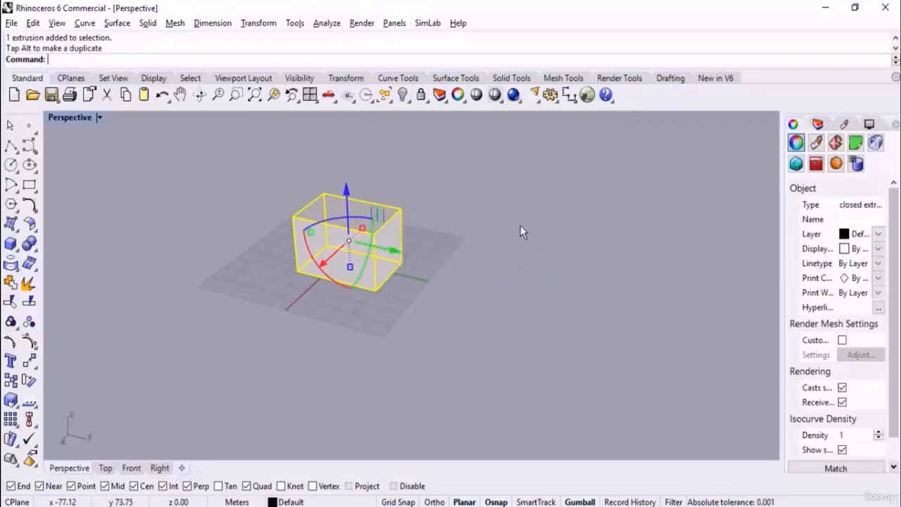
Start the Move command on the selected box, using its bottom rear corner on the positive Y side as base point.
{"action": "type", "text": "M"}
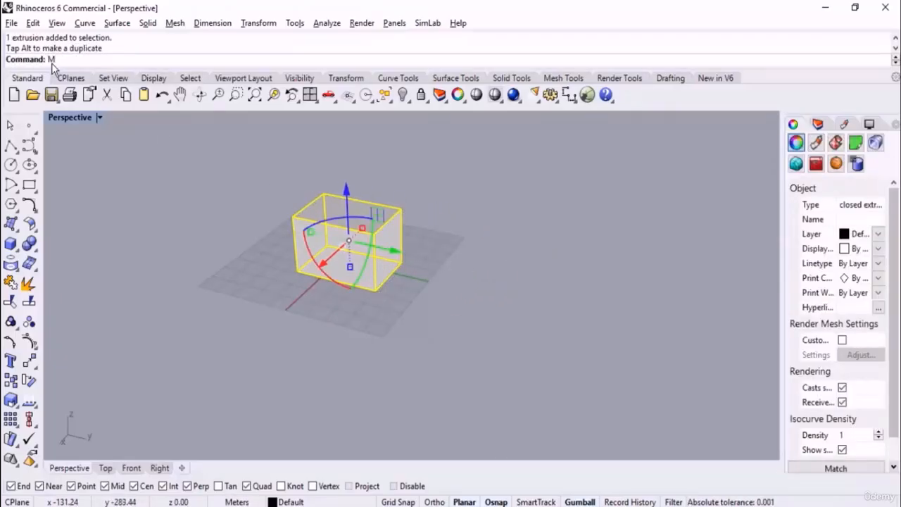
{"action": "key", "text": "Return"}
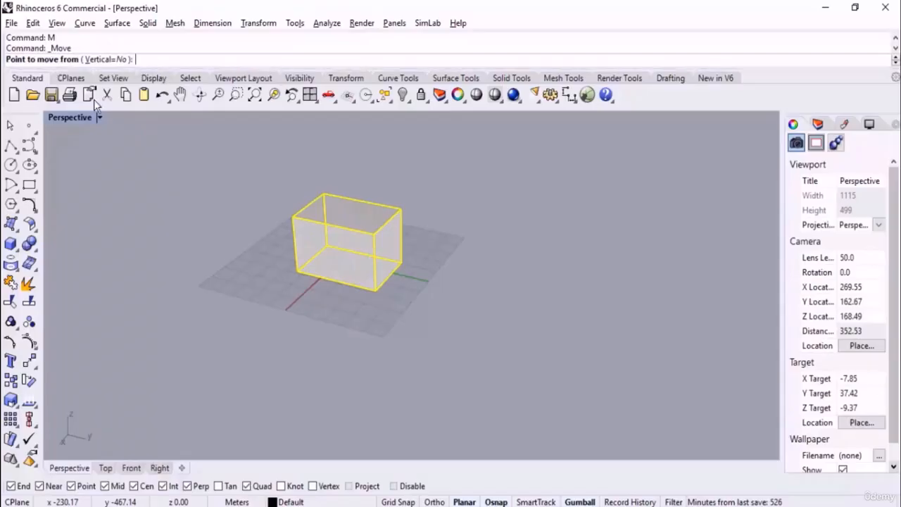
{"action": "right_click_drag", "start_coordinate": [319, 248], "coordinate": [317, 279]}
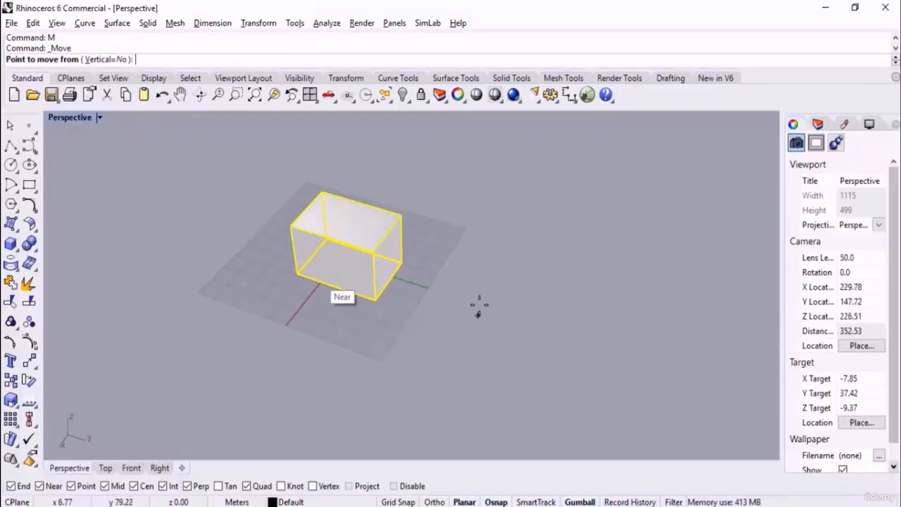
{"action": "scroll", "coordinate": [479, 304], "scroll_direction": "up", "scroll_amount": 2}
{"action": "right_click_drag", "start_coordinate": [477, 301], "coordinate": [440, 300]}
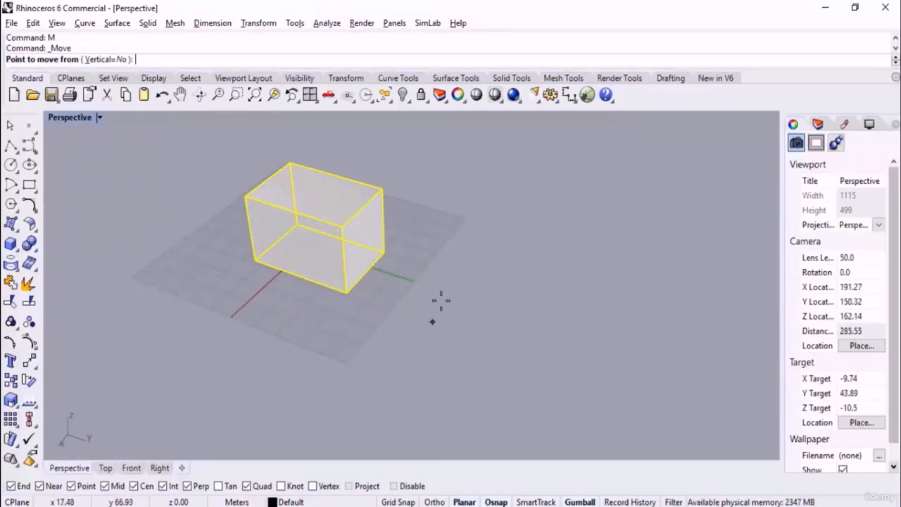
{"action": "left_click", "coordinate": [384, 252]}
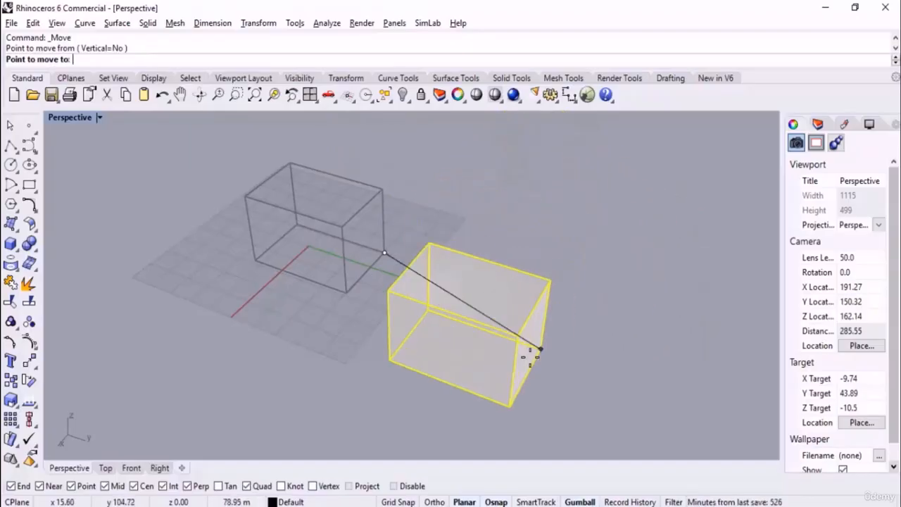
Constrain the move to a 30-degree direction (<30) and a distance of 60 m, place the box and undo the move.
{"action": "scroll", "coordinate": [530, 356], "scroll_direction": "down", "scroll_amount": 6}
{"action": "right_click_drag", "start_coordinate": [574, 276], "coordinate": [569, 361]}
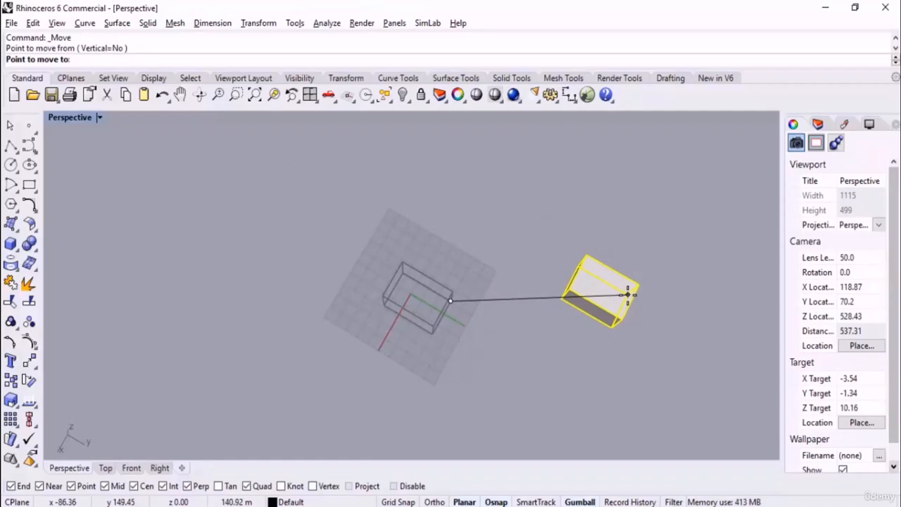
{"action": "key", "text": "F8"}
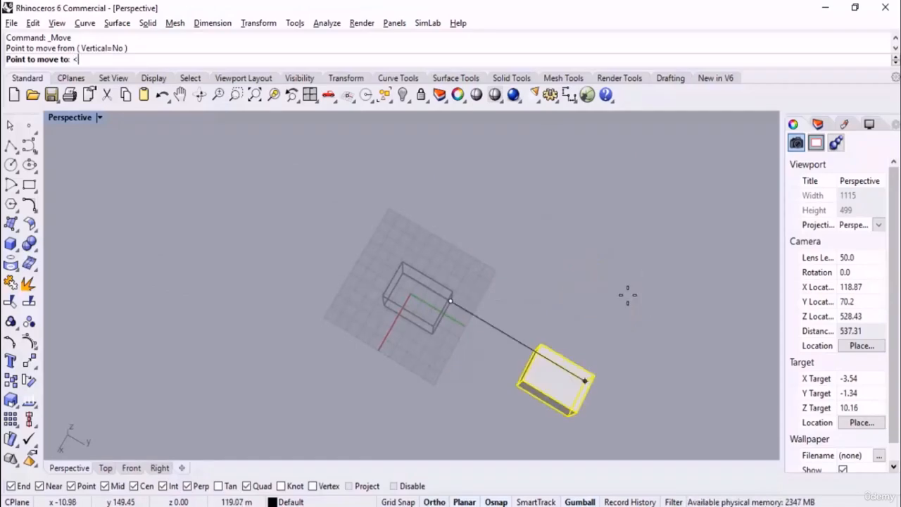
{"action": "key", "text": "F8"}
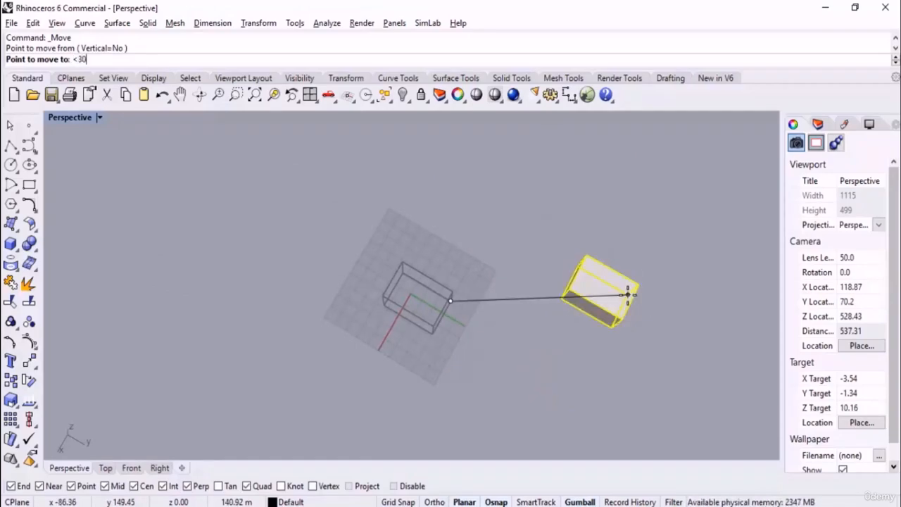
{"action": "key", "text": "Return"}
{"action": "type", "text": "60"}
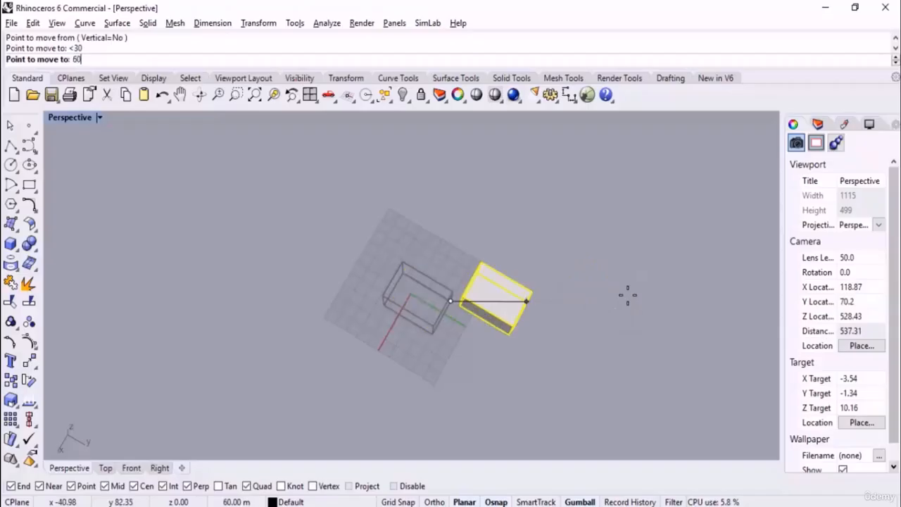
{"action": "key", "text": "Return"}
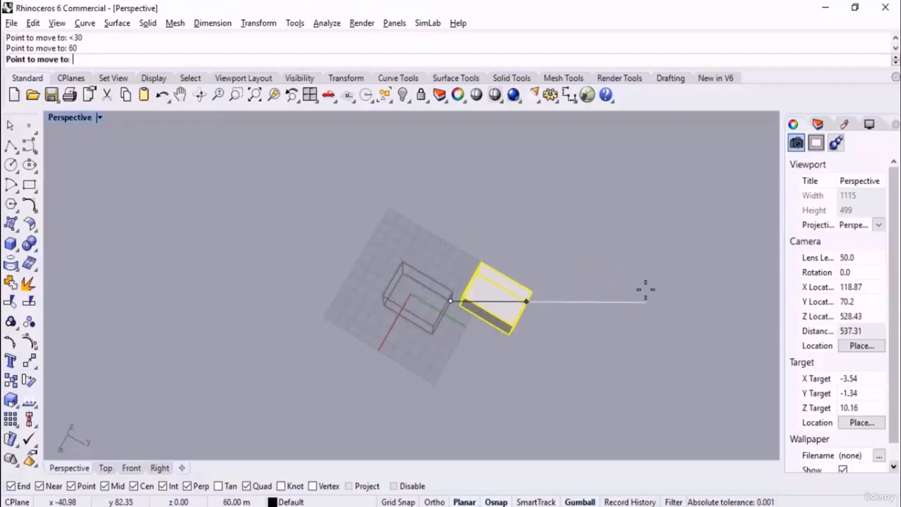
{"action": "left_click", "coordinate": [644, 288]}
{"action": "key", "text": "ctrl+z"}
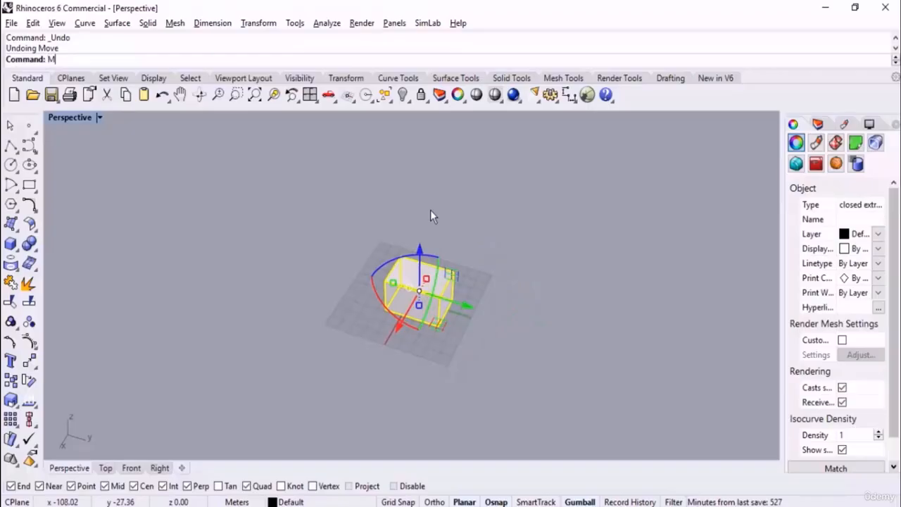
{"action": "key", "text": "Return"}
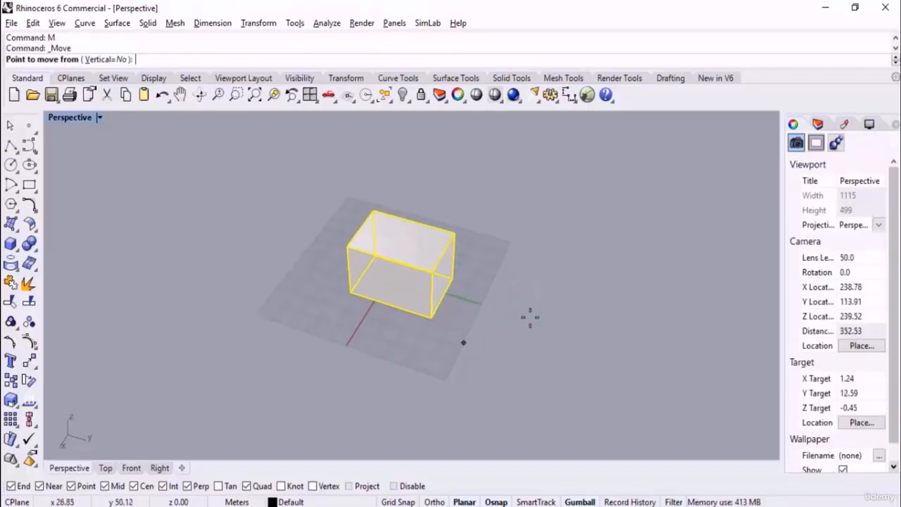
{"action": "right_click_drag", "start_coordinate": [530, 317], "coordinate": [471, 294]}
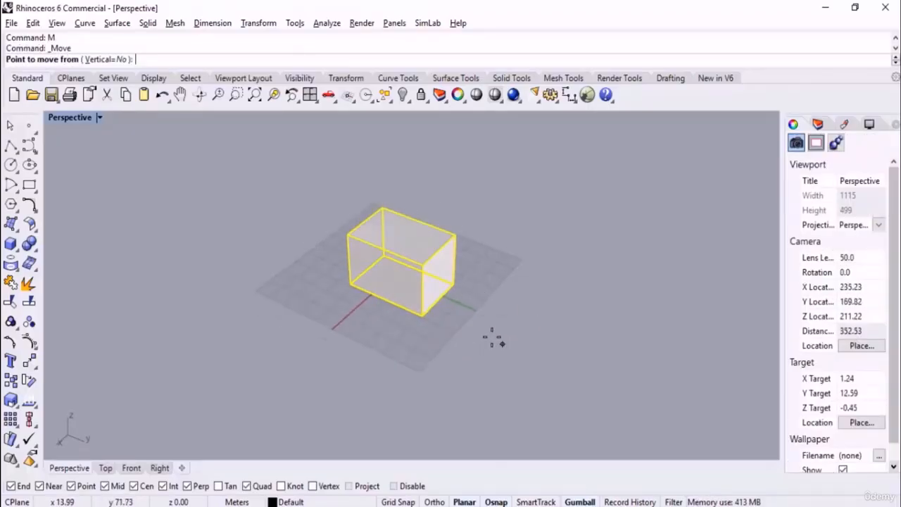
{"action": "scroll", "coordinate": [255, 231], "scroll_direction": "down", "scroll_amount": 4}
{"action": "right_click_drag", "start_coordinate": [328, 261], "coordinate": [357, 274]}
{"action": "scroll", "coordinate": [398, 256], "scroll_direction": "up", "scroll_amount": 4}
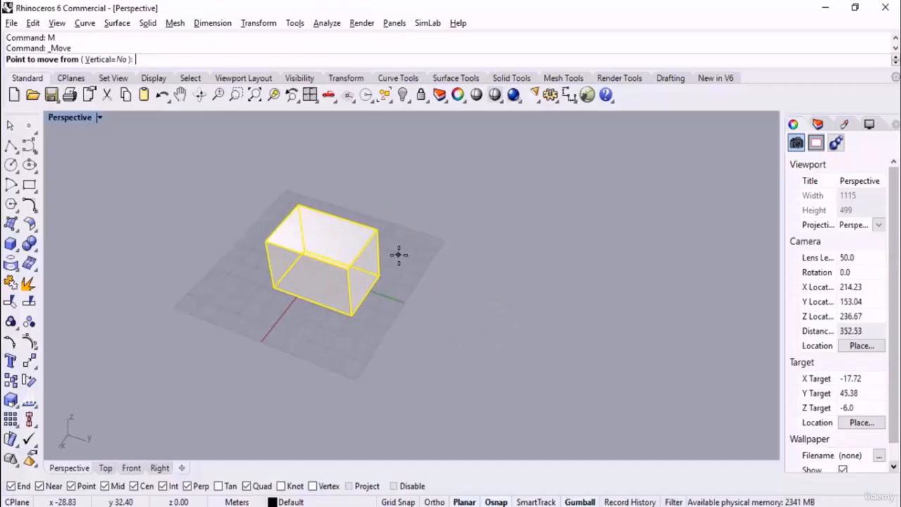
{"action": "left_click", "coordinate": [238, 371]}
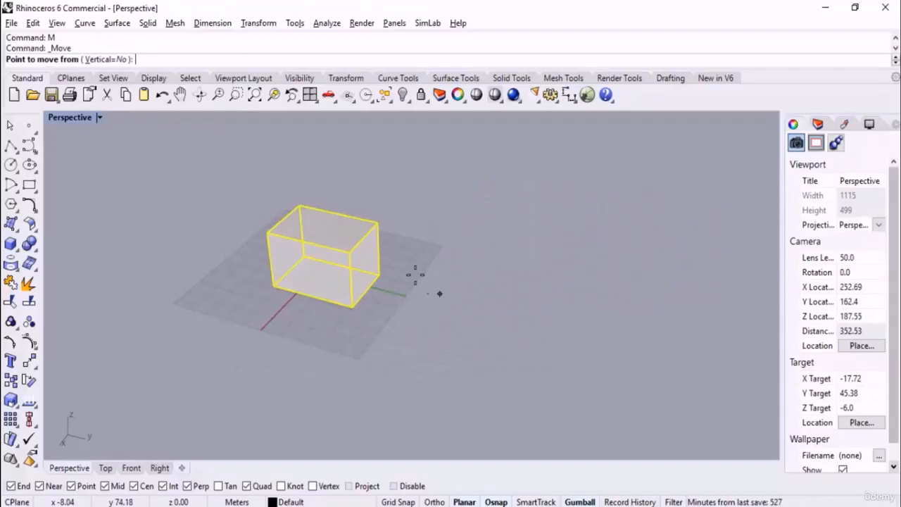
{"action": "key", "text": "Escape"}
{"action": "key", "text": "Escape"}
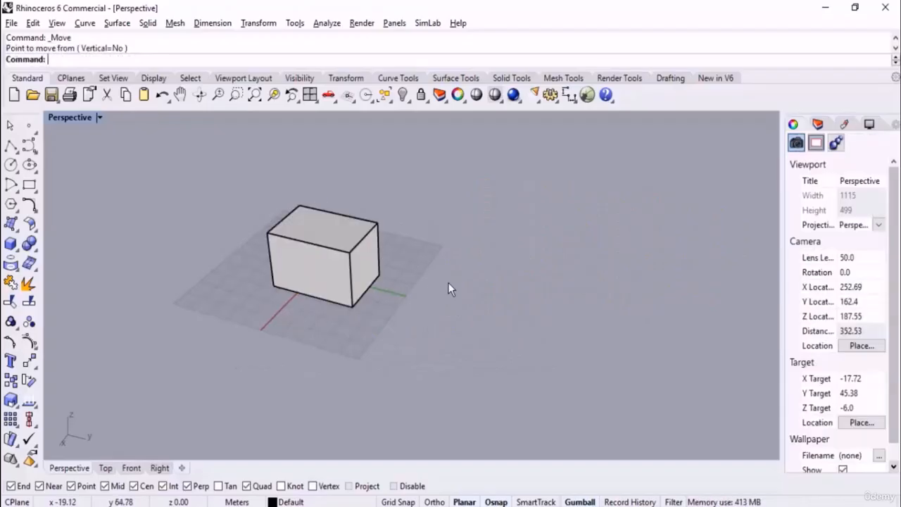
Try moving the box with Move's Vertical option set to Yes, using its rear bottom corner on the positive Y side as base point.
{"action": "type", "text": "m"}
{"action": "key", "text": "Return"}
{"action": "left_click", "coordinate": [327, 244]}
{"action": "key", "text": "Return"}
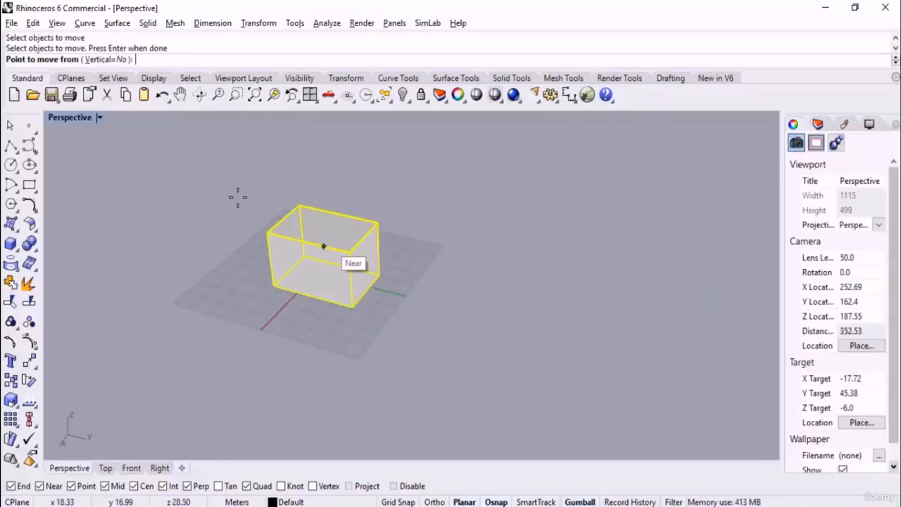
{"action": "left_click", "coordinate": [115, 59]}
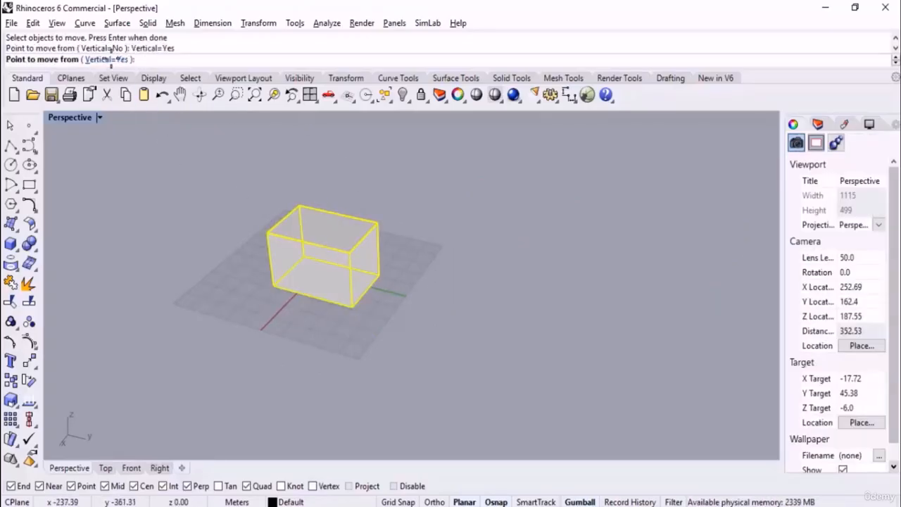
{"action": "left_click", "coordinate": [381, 276]}
{"action": "scroll", "coordinate": [390, 348], "scroll_direction": "down", "scroll_amount": 4}
{"action": "right_click_drag", "start_coordinate": [390, 346], "coordinate": [429, 293]}
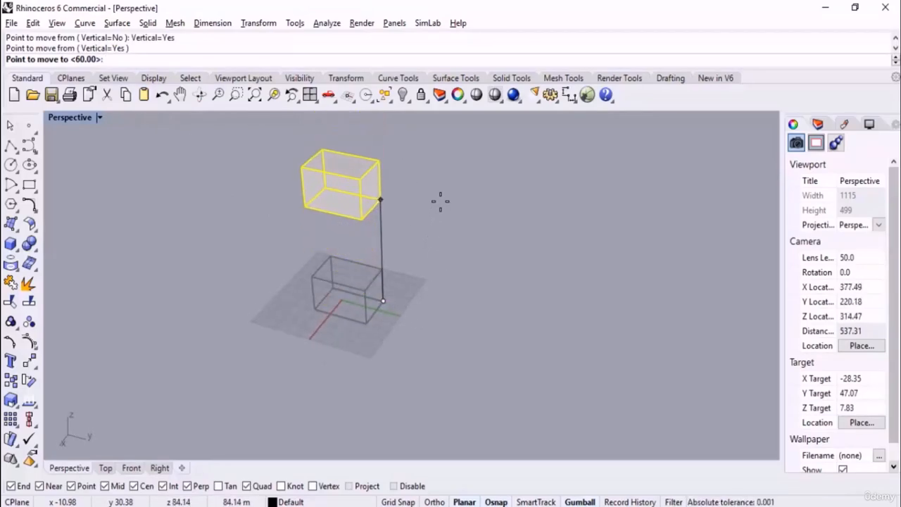
{"action": "key", "text": "Escape"}
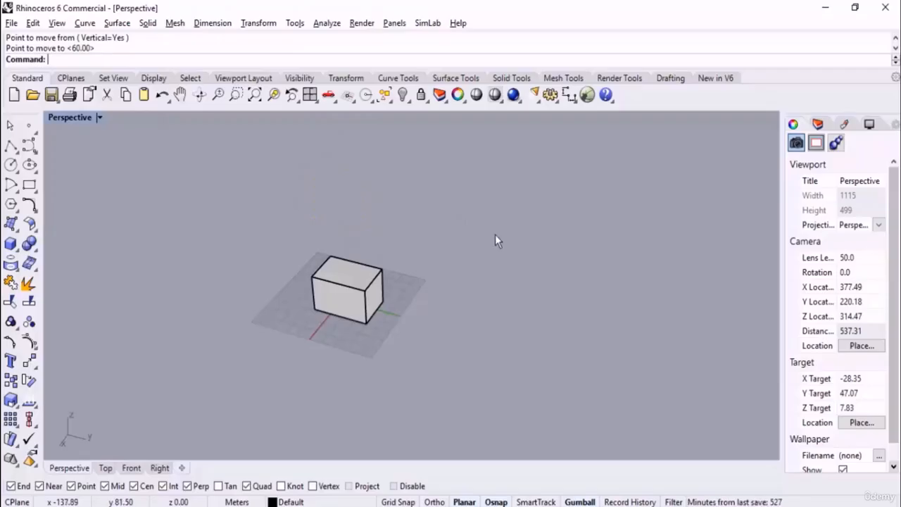
Start the Rotate command on the selected box, using its front bottom corner on the positive Y side as center of rotation.
{"action": "left_click", "coordinate": [360, 296]}
{"action": "scroll", "coordinate": [359, 299], "scroll_direction": "up", "scroll_amount": 4}
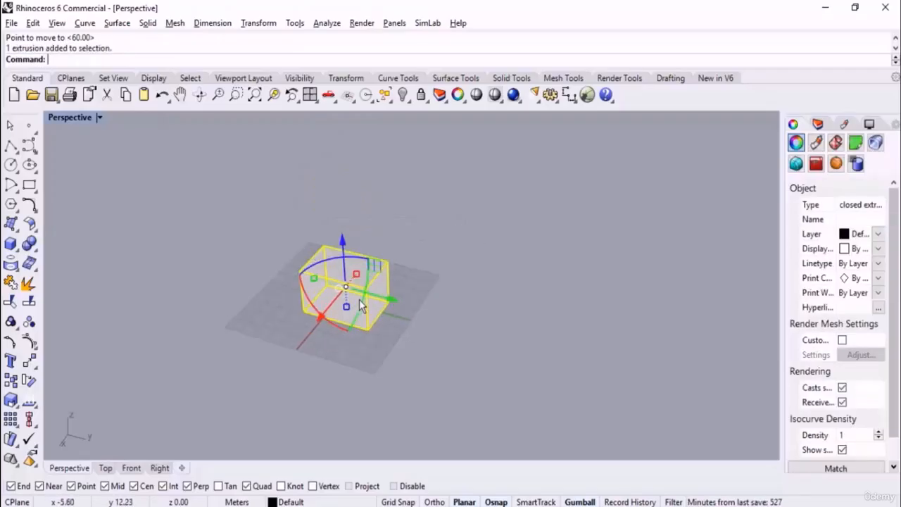
{"action": "left_click_drag", "start_coordinate": [317, 258], "coordinate": [282, 211]}
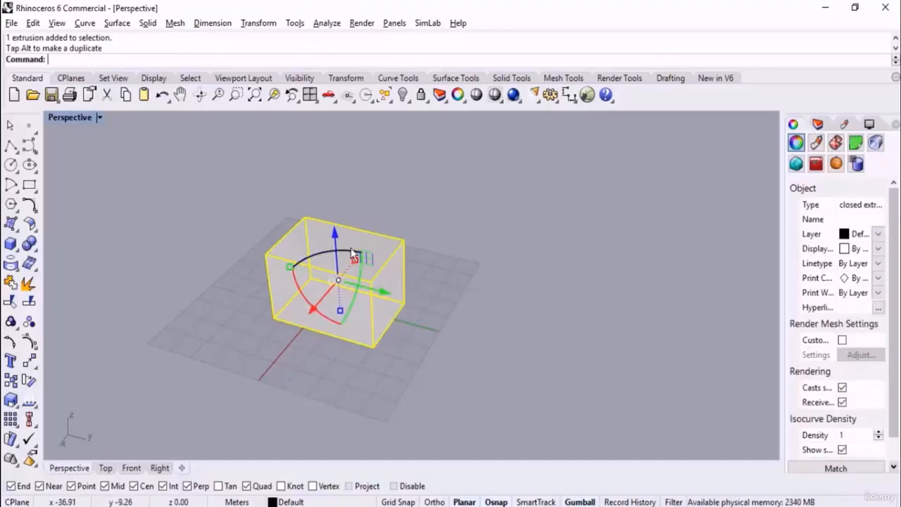
{"action": "left_click", "coordinate": [91, 66]}
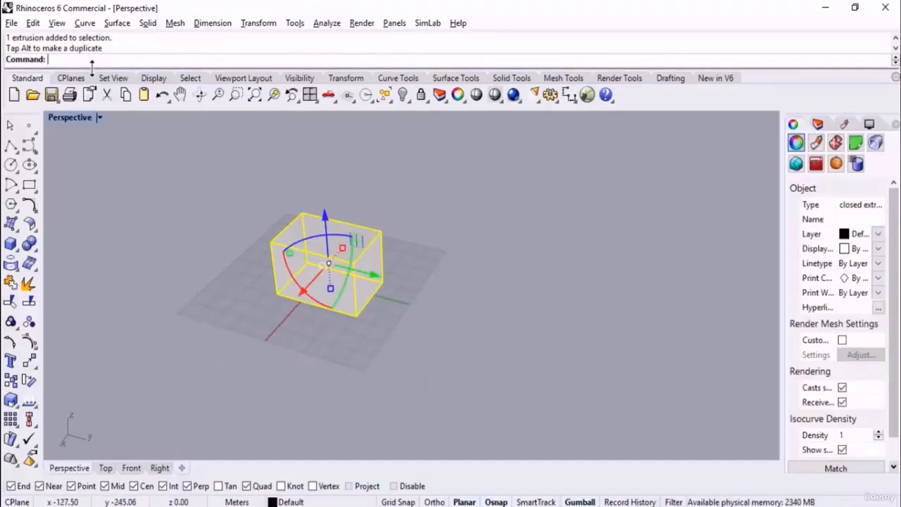
{"action": "type", "text": "RO"}
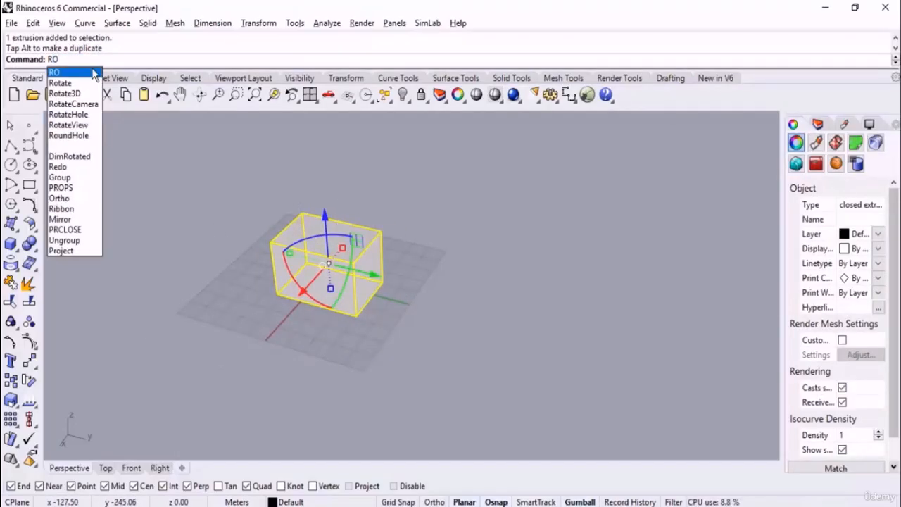
{"action": "key", "text": "Return"}
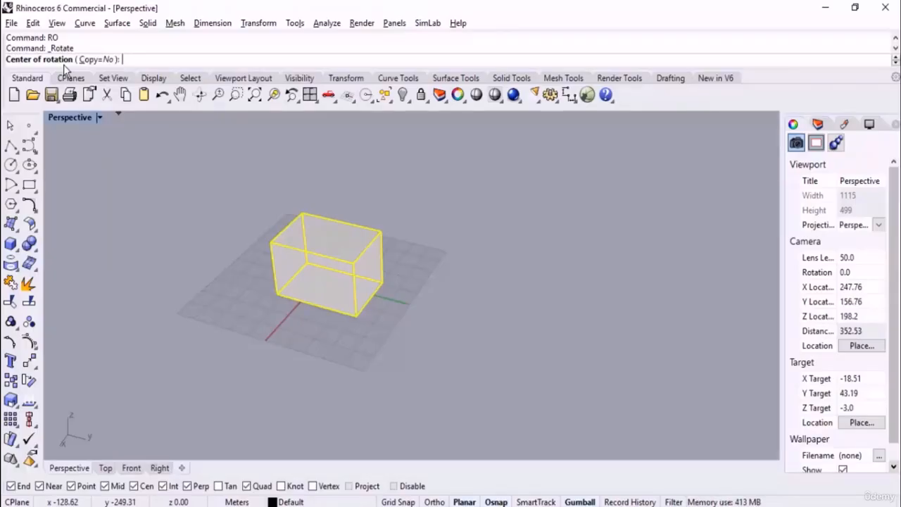
{"action": "right_click_drag", "start_coordinate": [479, 255], "coordinate": [478, 293]}
{"action": "scroll", "coordinate": [357, 326], "scroll_direction": "up", "scroll_amount": 2}
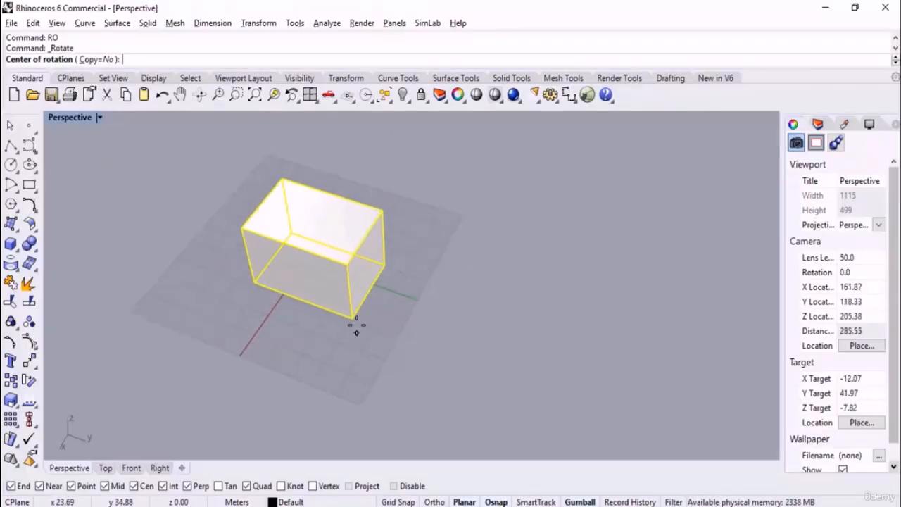
{"action": "left_click", "coordinate": [355, 324]}
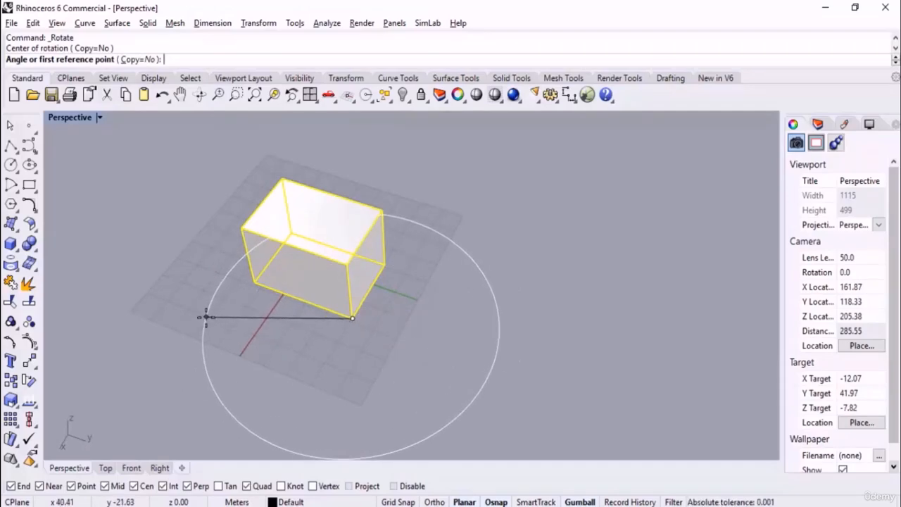
Set a freehand first reference point, rotate the box by -45 degrees and undo the rotation.
{"action": "left_click", "coordinate": [205, 316]}
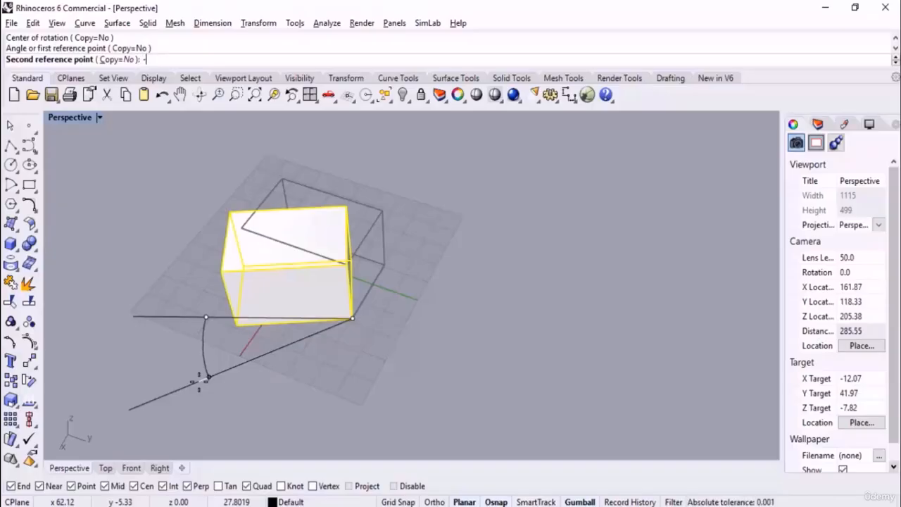
{"action": "type", "text": "-45"}
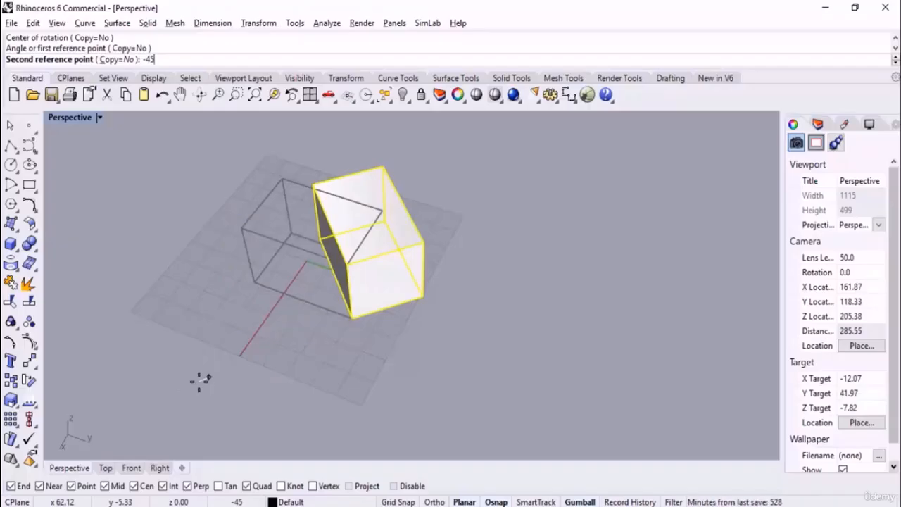
{"action": "key", "text": "Return"}
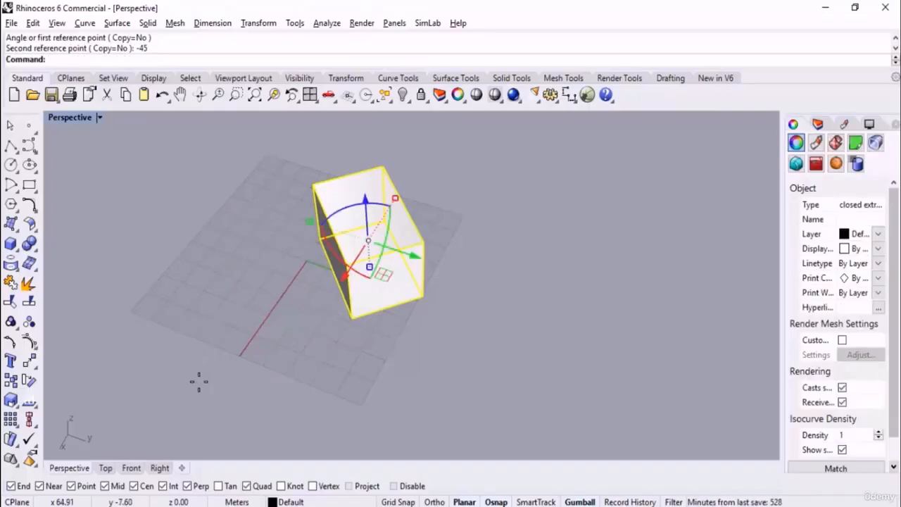
{"action": "key", "text": "ctrl+z"}
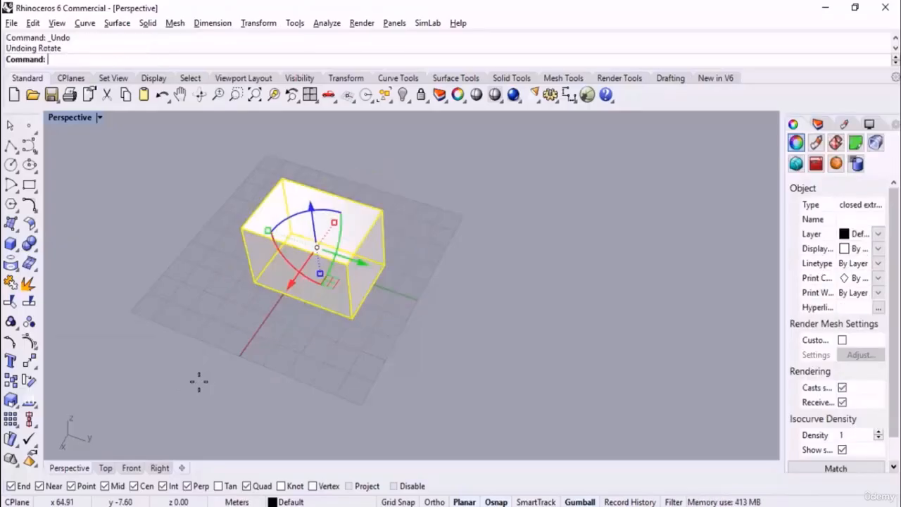
Try another rotation of the box about the previous center with UseLastCenter, cancel it and deselect the box.
{"action": "type", "text": "RO"}
{"action": "key", "text": "Return"}
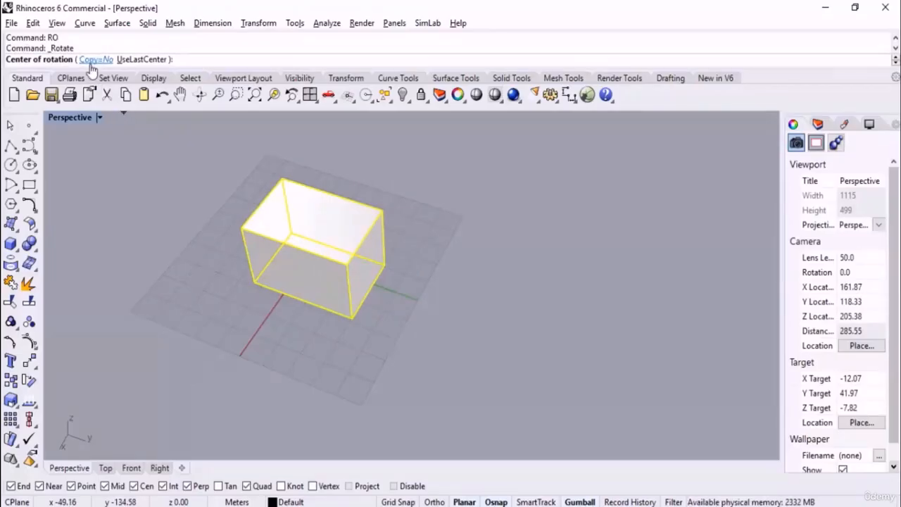
{"action": "left_click", "coordinate": [154, 60]}
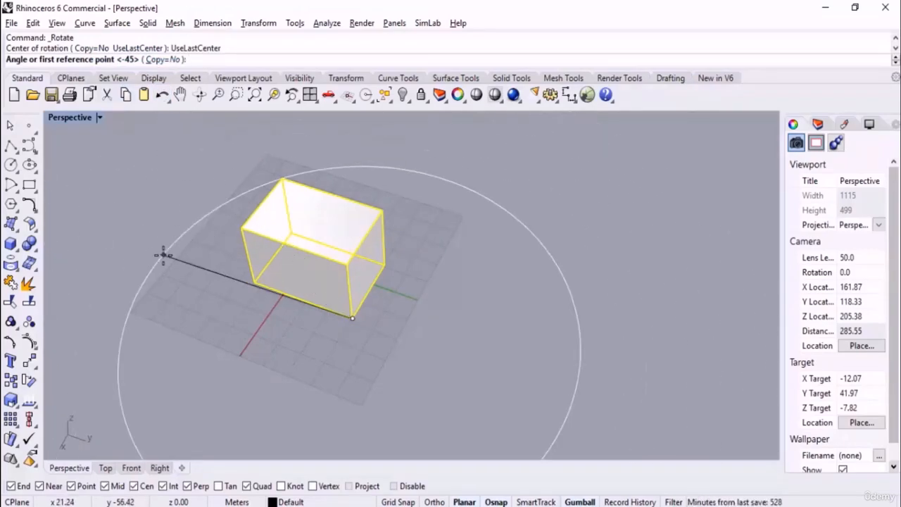
{"action": "key", "text": "Escape"}
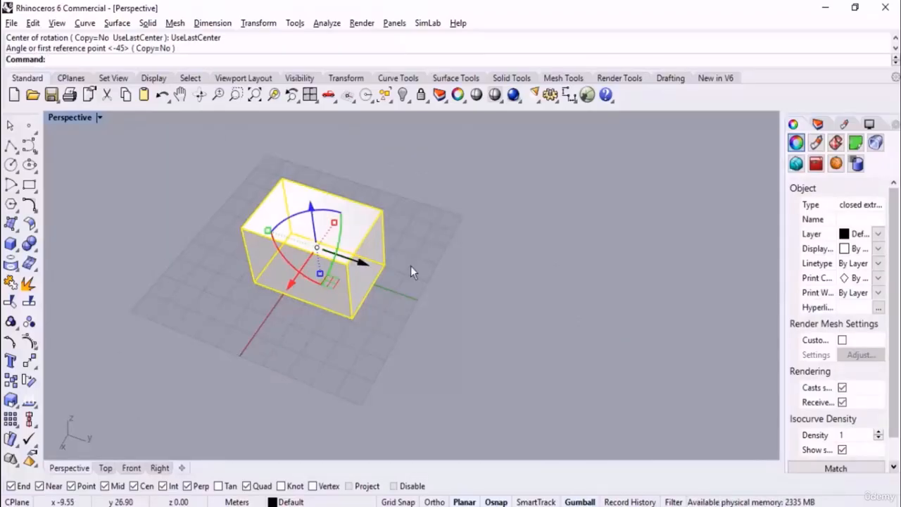
{"action": "left_click", "coordinate": [437, 324]}
{"action": "right_click_drag", "start_coordinate": [441, 334], "coordinate": [421, 191]}
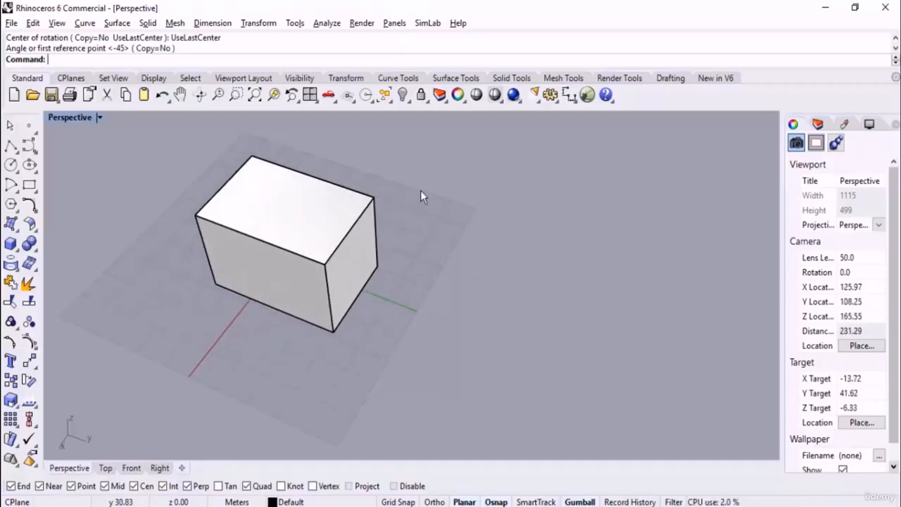
Start the Copy command on the selected box, using its front bottom corner on the positive Y side as base point.
{"action": "left_click", "coordinate": [296, 312]}
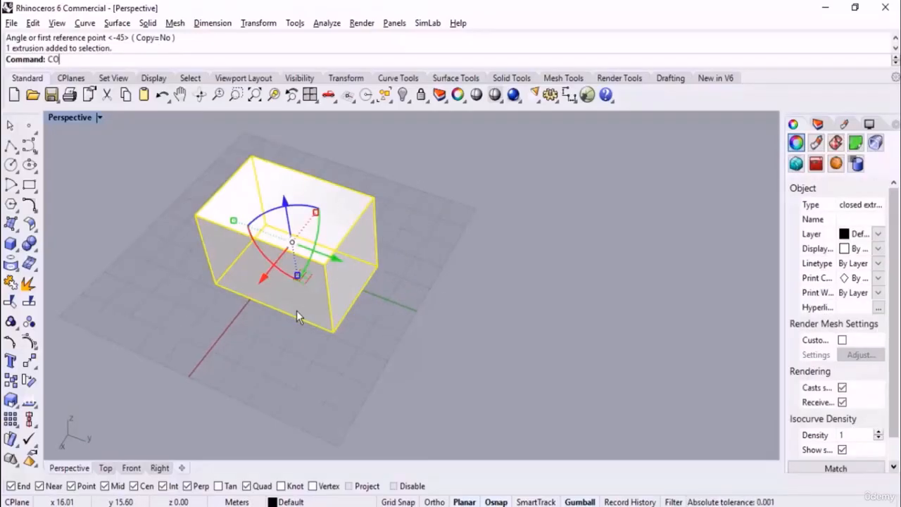
{"action": "key", "text": "Return"}
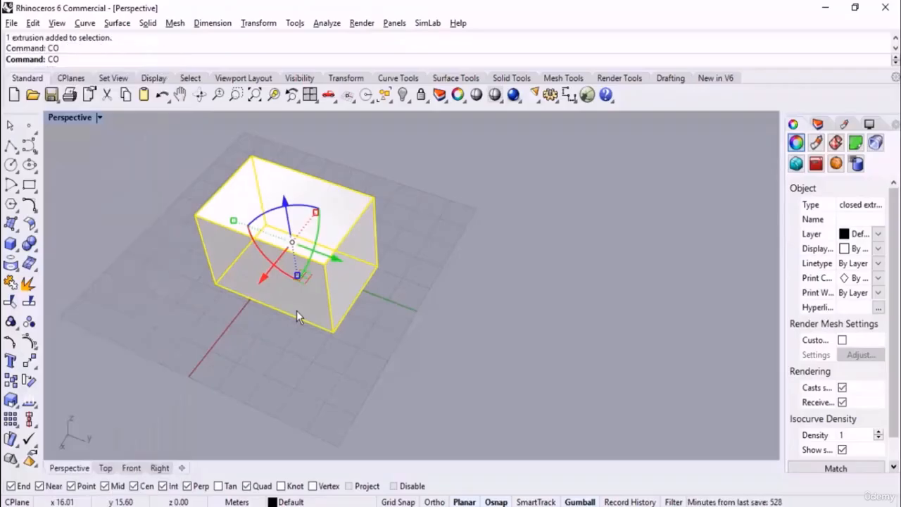
{"action": "left_click", "coordinate": [334, 331]}
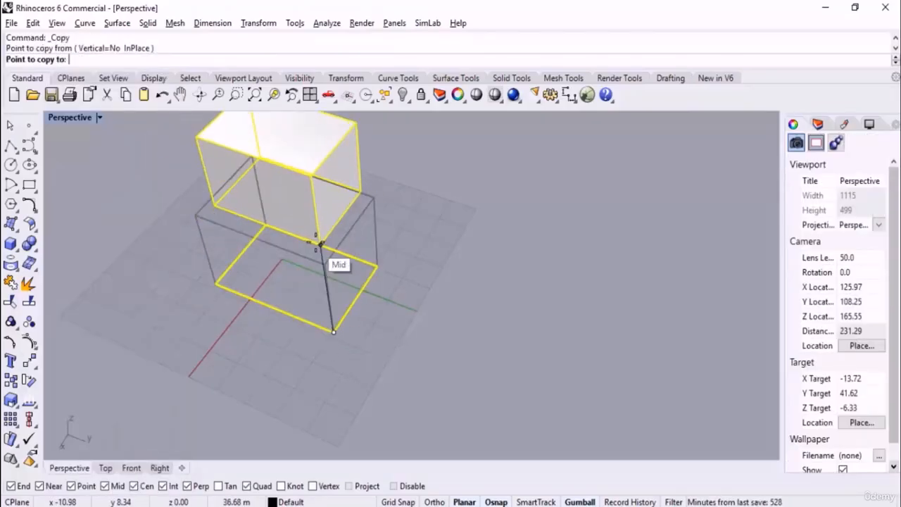
{"action": "scroll", "coordinate": [324, 241], "scroll_direction": "down", "scroll_amount": 4}
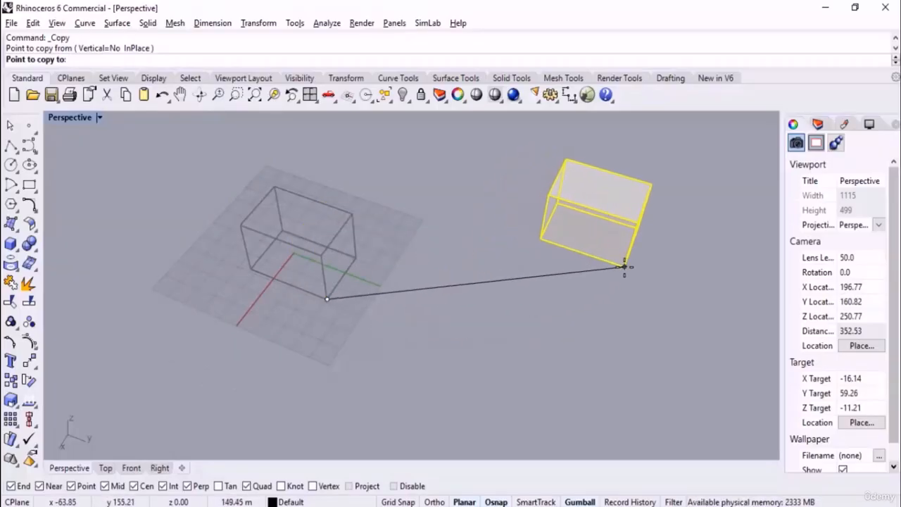
Constrain the copy to a 45-degree direction (<45) and a distance of 80 m, and place the copied box.
{"action": "type", "text": "<"}
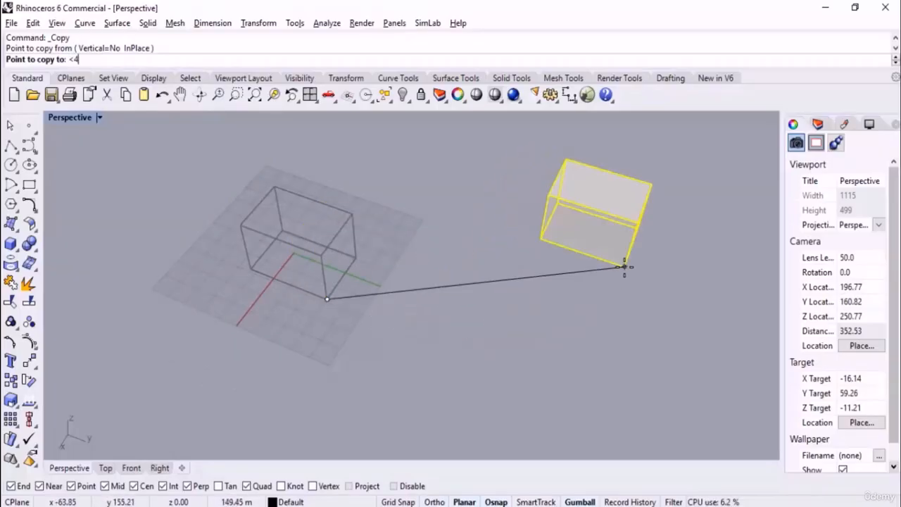
{"action": "type", "text": "45"}
{"action": "key", "text": "Return"}
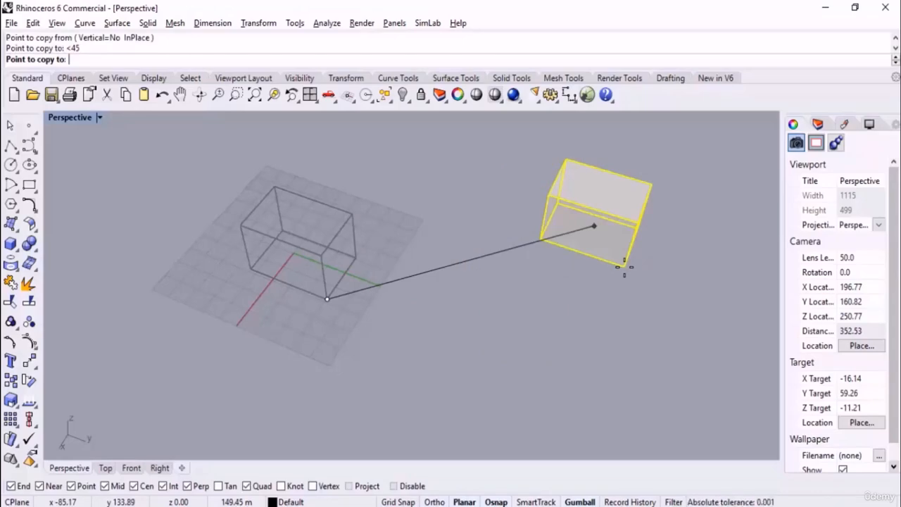
{"action": "type", "text": "80"}
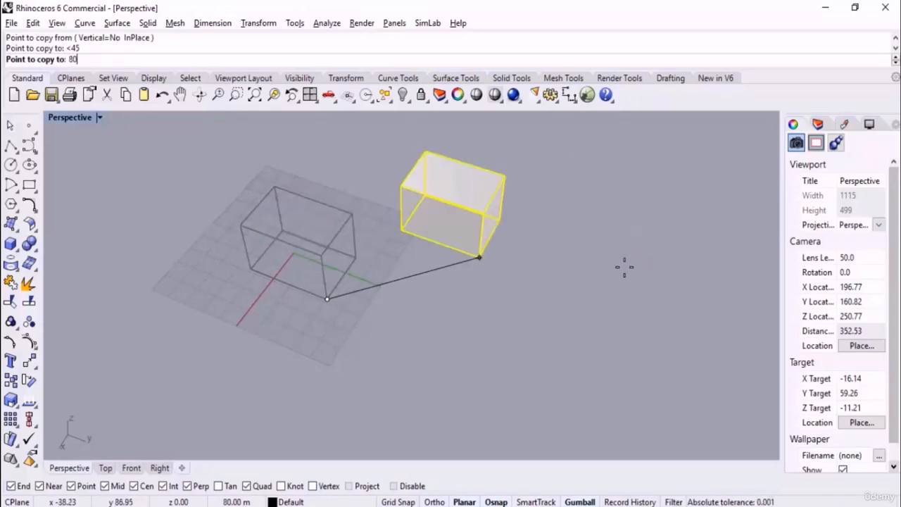
{"action": "key", "text": "Return"}
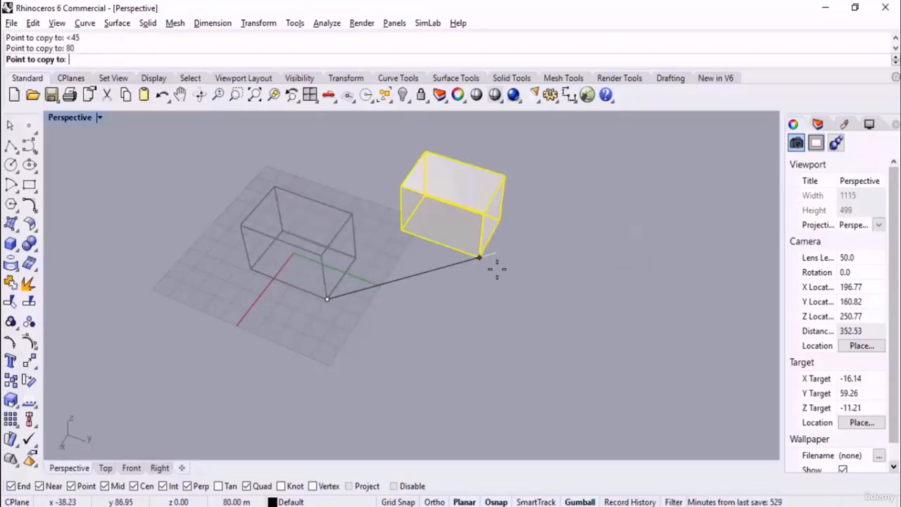
{"action": "scroll", "coordinate": [495, 266], "scroll_direction": "down", "scroll_amount": 3}
{"action": "left_click", "coordinate": [403, 282]}
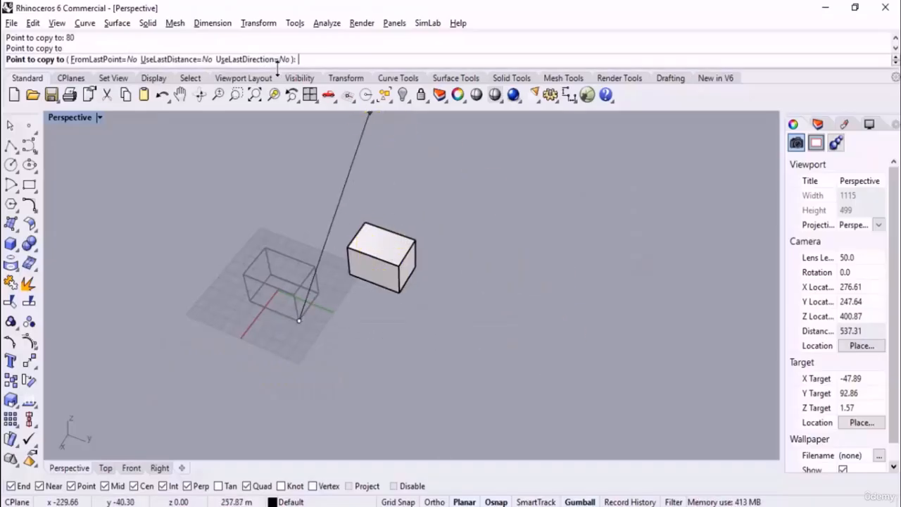
Set UseLastDirection to Yes and place a second copy of the box freehand beyond the first one along the same direction.
{"action": "left_click", "coordinate": [236, 59]}
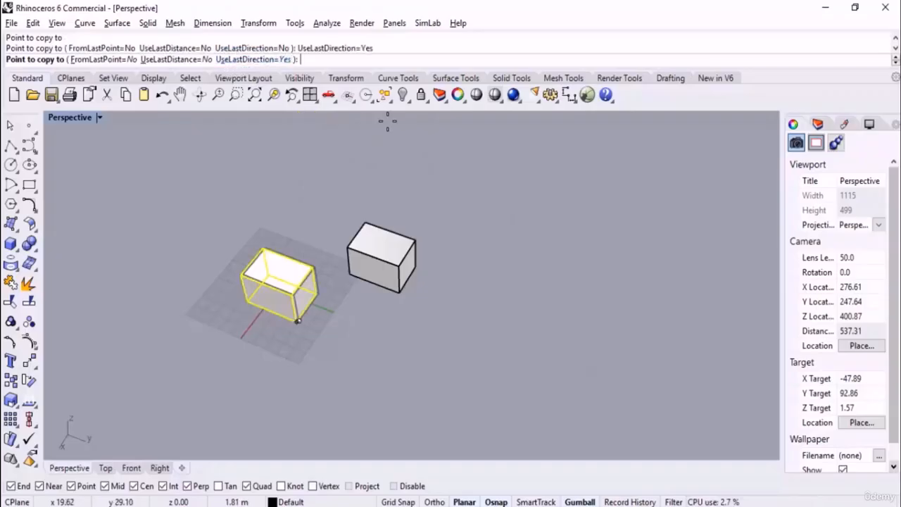
{"action": "left_click", "coordinate": [492, 178]}
{"action": "left_click", "coordinate": [491, 177]}
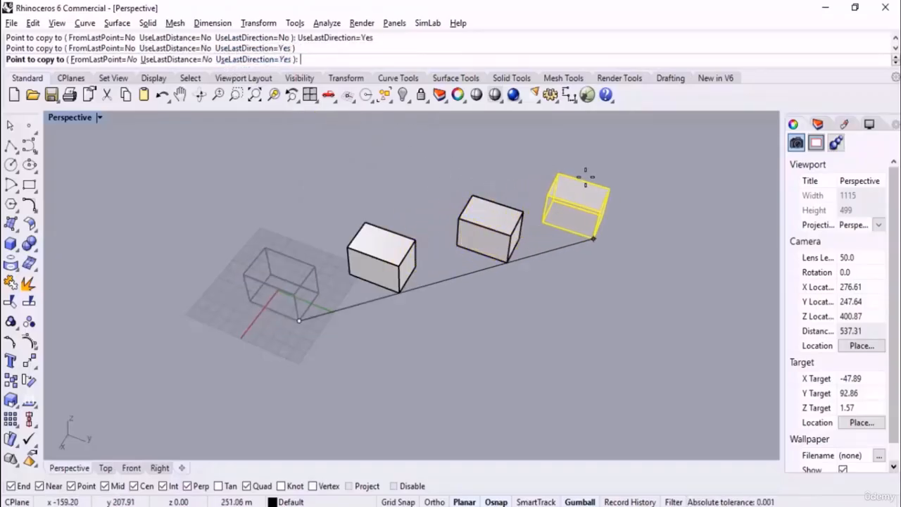
Place two more copies of the box freehand along the locked direction, beyond the existing copies.
{"action": "left_click", "coordinate": [594, 175]}
{"action": "left_click", "coordinate": [641, 181]}
{"action": "scroll", "coordinate": [211, 264], "scroll_direction": "down", "scroll_amount": 4}
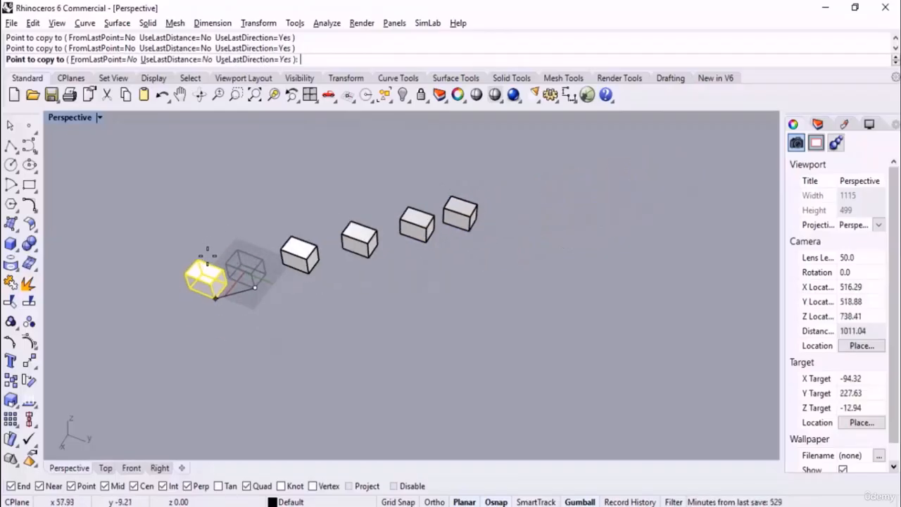
Try the Copy option UseLastDistance=Yes, place one more copy at the far end of the row, and finish copying.
{"action": "scroll", "coordinate": [494, 166], "scroll_direction": "up", "scroll_amount": 4}
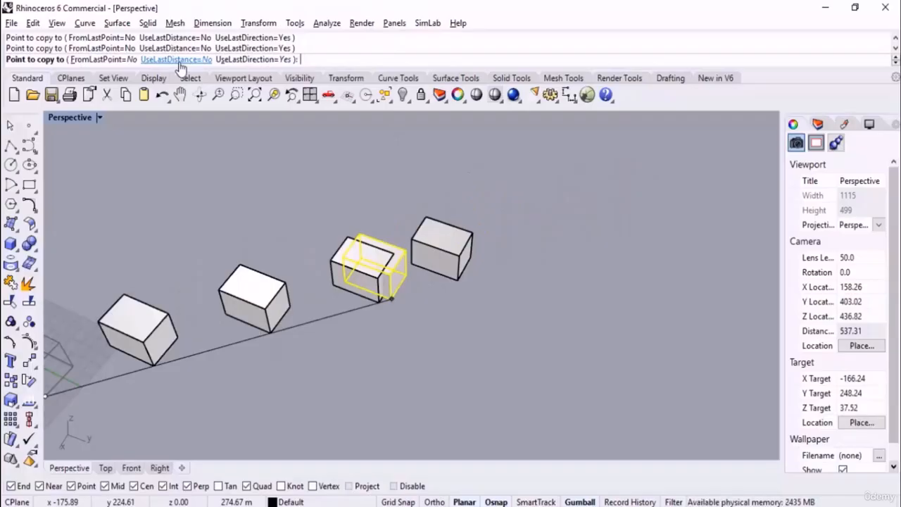
{"action": "left_click", "coordinate": [177, 60]}
{"action": "scroll", "coordinate": [298, 261], "scroll_direction": "down", "scroll_amount": 3}
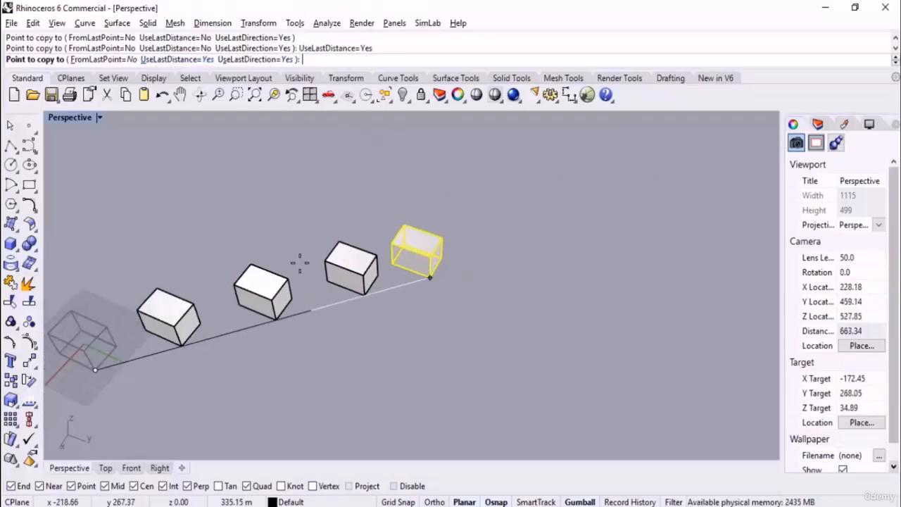
{"action": "left_click", "coordinate": [521, 213]}
{"action": "left_click", "coordinate": [571, 215]}
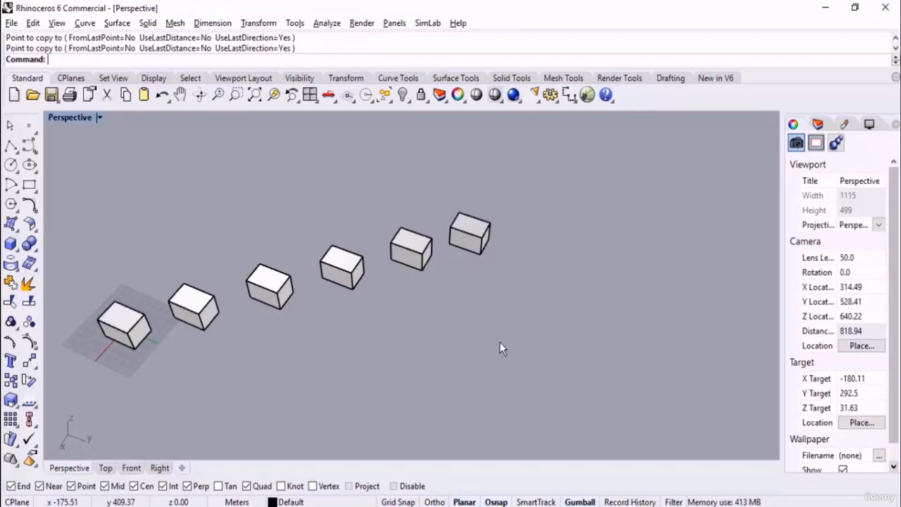
Select the five copied boxes and delete them, keeping only the original box on the grid.
{"action": "scroll", "coordinate": [548, 282], "scroll_direction": "down", "scroll_amount": 5}
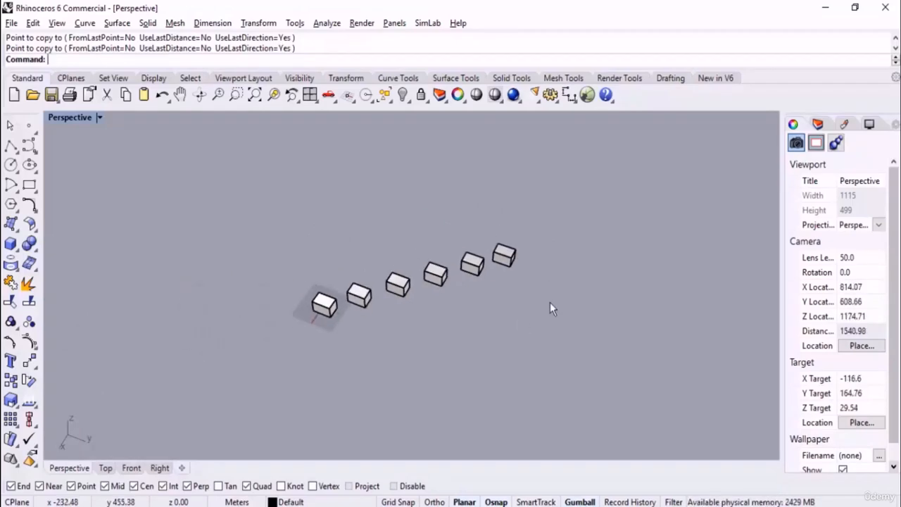
{"action": "scroll", "coordinate": [460, 332], "scroll_direction": "up", "scroll_amount": 3}
{"action": "right_click_drag", "start_coordinate": [461, 334], "coordinate": [446, 287]}
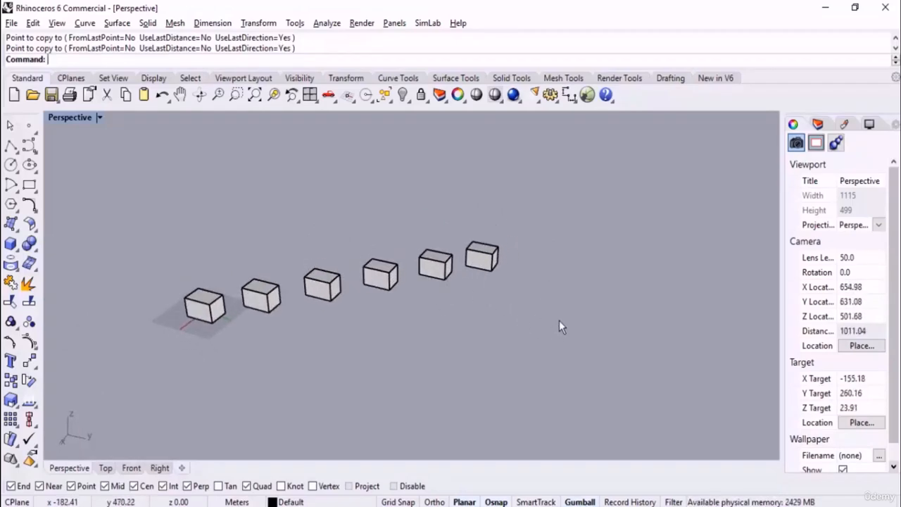
{"action": "left_click_drag", "start_coordinate": [530, 189], "coordinate": [254, 360]}
{"action": "key", "text": "Delete"}
{"action": "scroll", "coordinate": [235, 319], "scroll_direction": "down", "scroll_amount": 2}
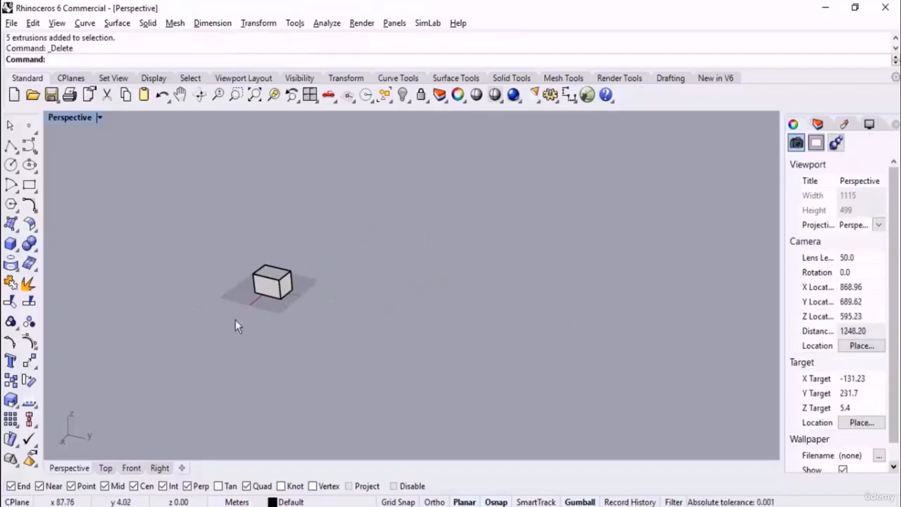
Lengthen the remaining box along the Y axis with the gumball scale handle, try the X scale handle as well, and deselect the box.
{"action": "scroll", "coordinate": [278, 255], "scroll_direction": "up", "scroll_amount": 5}
{"action": "scroll", "coordinate": [279, 255], "scroll_direction": "up", "scroll_amount": 3}
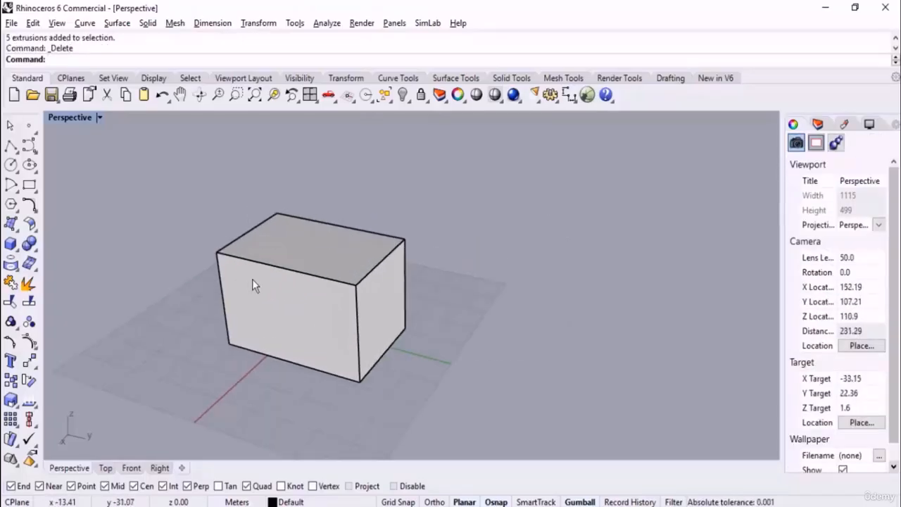
{"action": "scroll", "coordinate": [278, 284], "scroll_direction": "down", "scroll_amount": 1}
{"action": "scroll", "coordinate": [430, 241], "scroll_direction": "down", "scroll_amount": 4}
{"action": "right_click_drag", "start_coordinate": [388, 270], "coordinate": [351, 298]}
{"action": "scroll", "coordinate": [352, 292], "scroll_direction": "up", "scroll_amount": 2}
{"action": "left_click", "coordinate": [372, 252]}
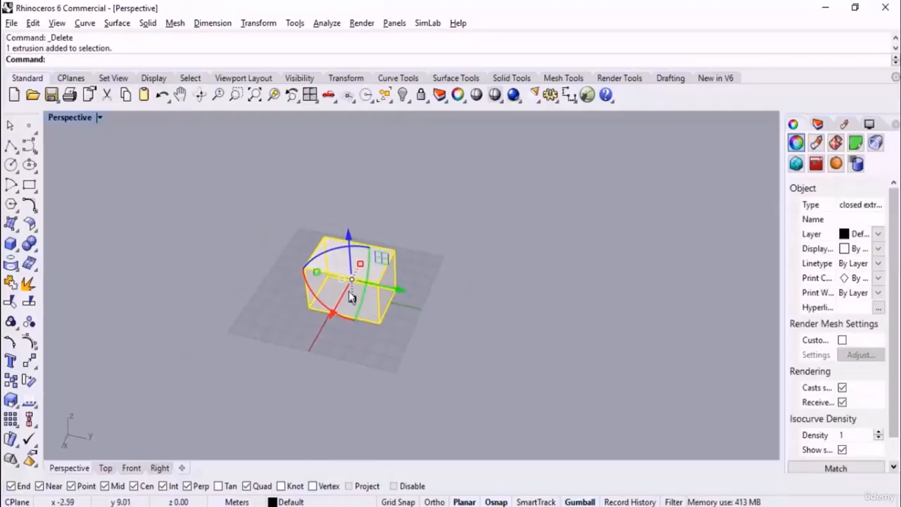
{"action": "left_click_drag", "start_coordinate": [314, 271], "coordinate": [354, 296]}
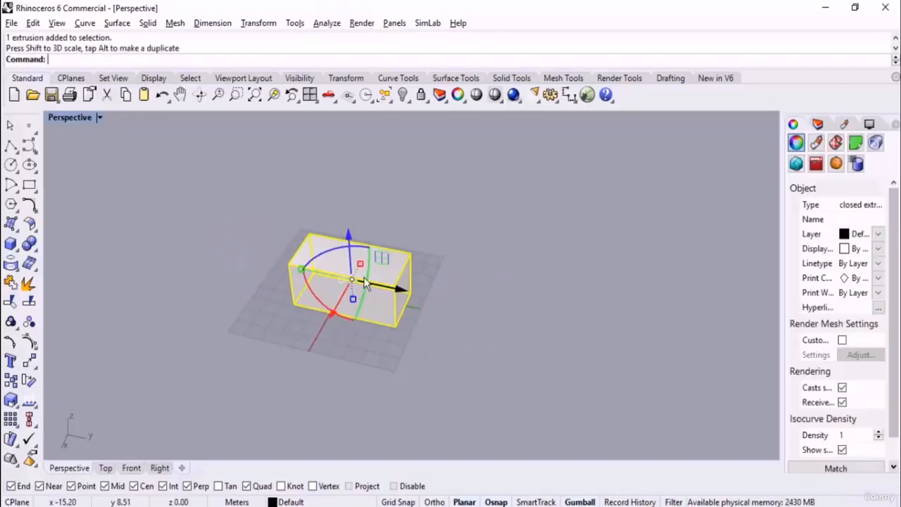
{"action": "left_click_drag", "start_coordinate": [362, 265], "coordinate": [400, 264]}
{"action": "left_click", "coordinate": [556, 309]}
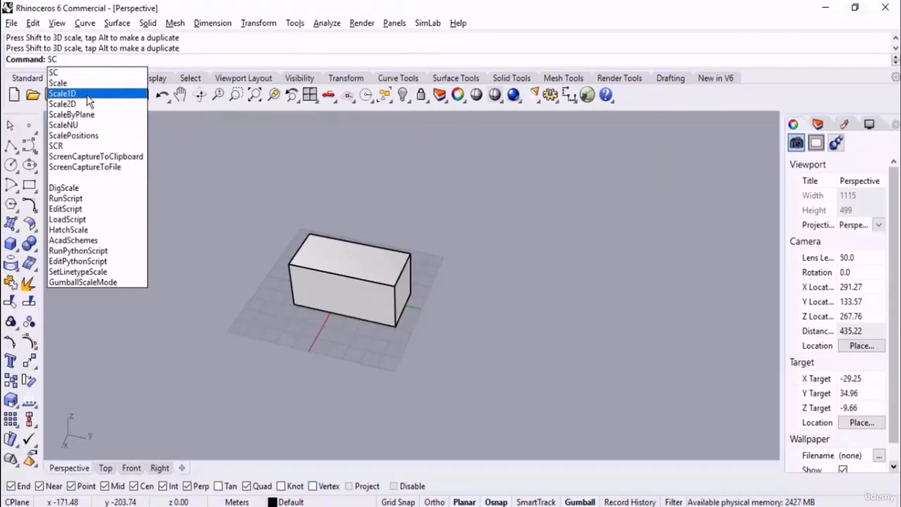
Shorten the box along Y to about 0.57 of its length with Scale1D, using the two front bottom corners as base and reference points.
{"action": "left_click", "coordinate": [87, 96]}
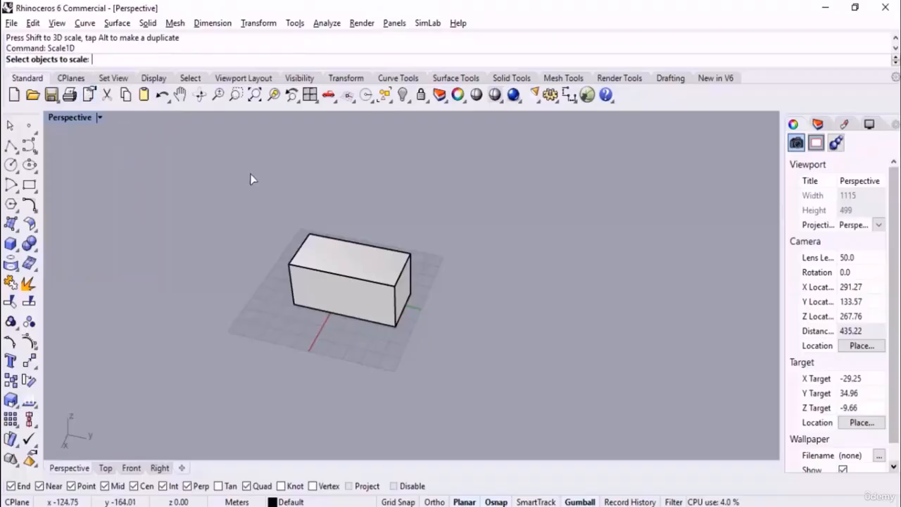
{"action": "left_click", "coordinate": [347, 260]}
{"action": "key", "text": "Return"}
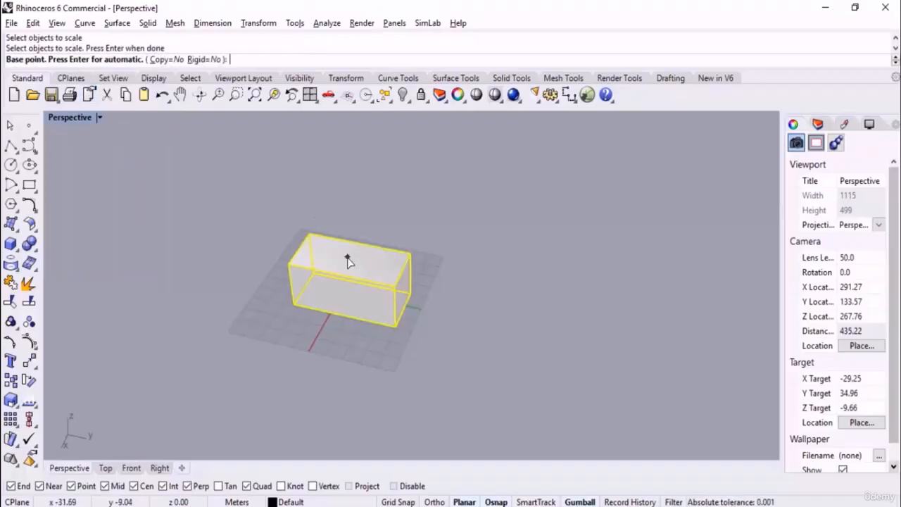
{"action": "left_click", "coordinate": [294, 304]}
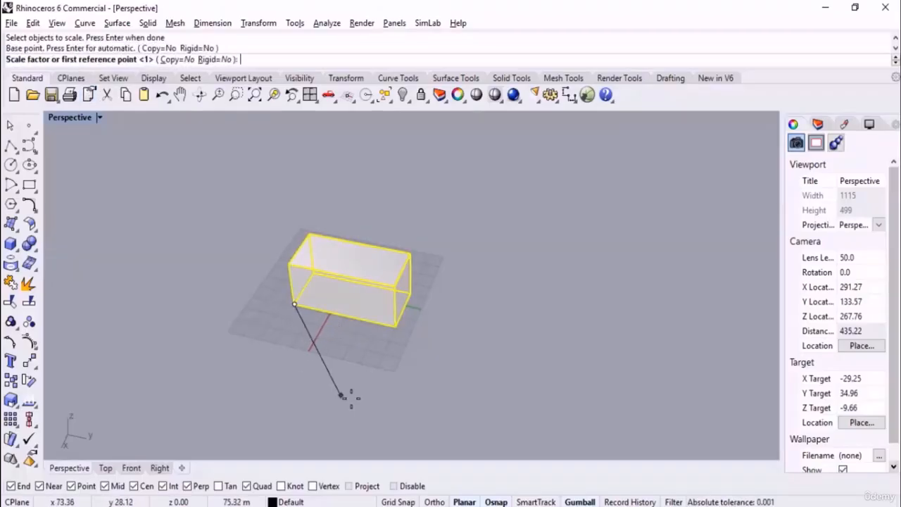
{"action": "left_click", "coordinate": [396, 325]}
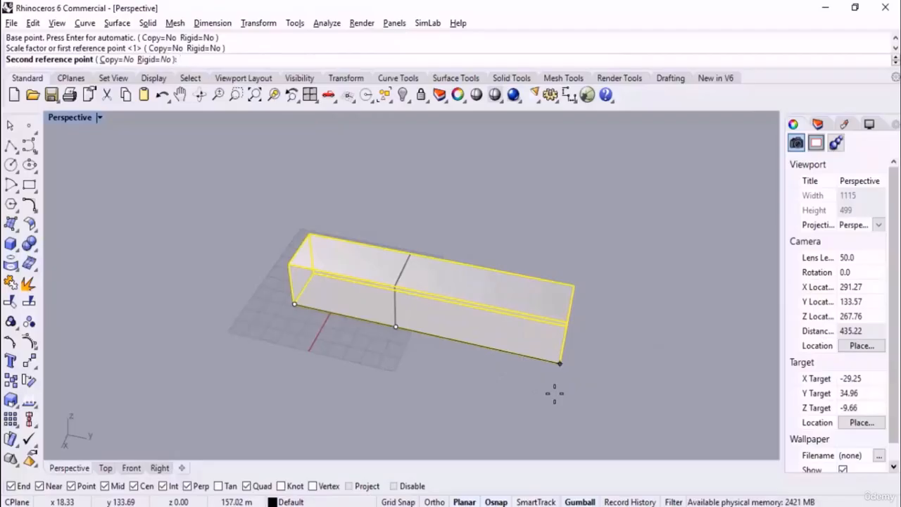
{"action": "left_click", "coordinate": [345, 345]}
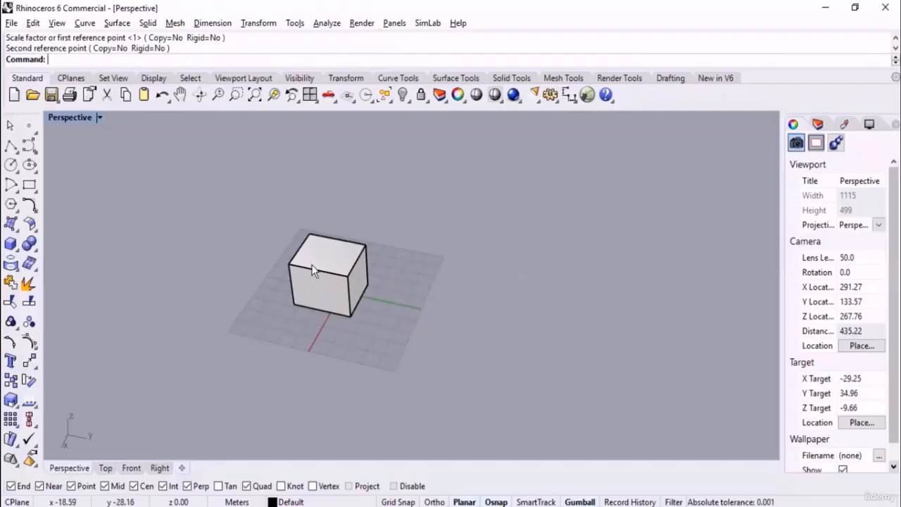
Try scaling the box in two directions with Scale2D, using its front bottom corners as base and first reference points.
{"action": "type", "text": "SC"}
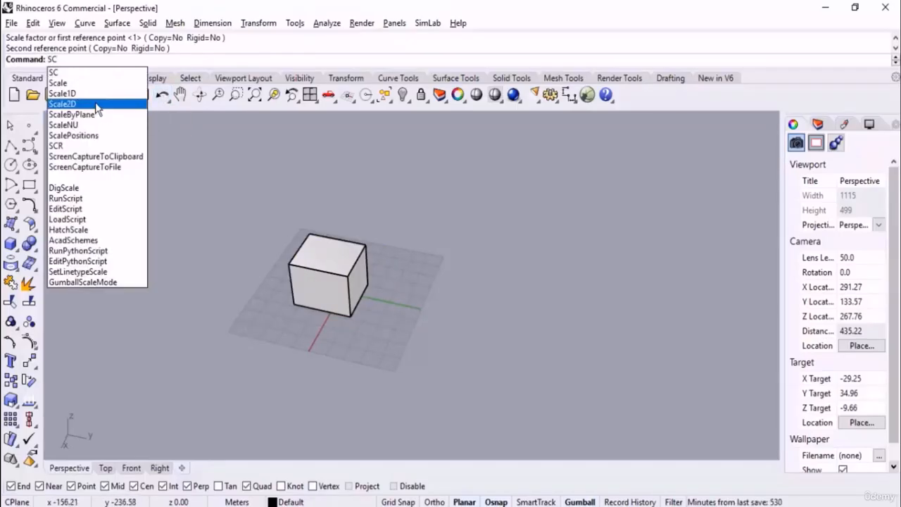
{"action": "left_click", "coordinate": [97, 104]}
{"action": "scroll", "coordinate": [391, 325], "scroll_direction": "up", "scroll_amount": 2}
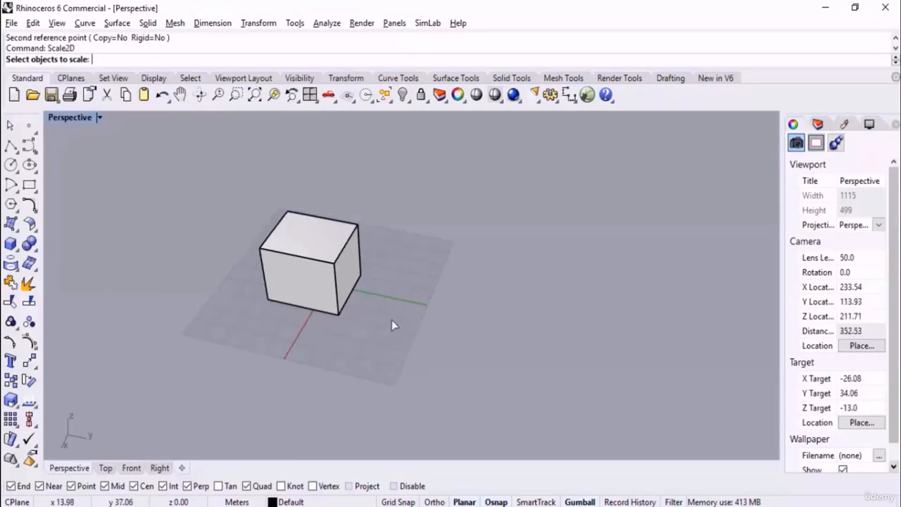
{"action": "scroll", "coordinate": [380, 318], "scroll_direction": "up", "scroll_amount": 2}
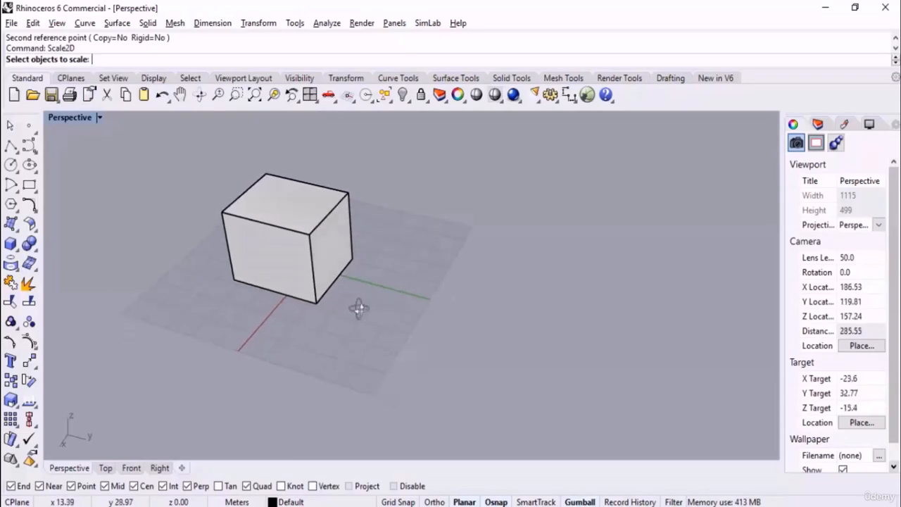
{"action": "left_click", "coordinate": [301, 214]}
{"action": "key", "text": "Return"}
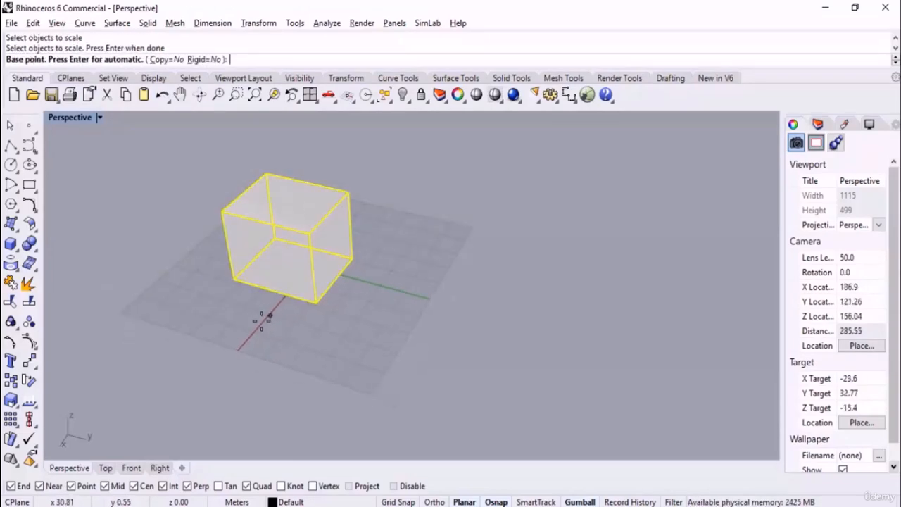
{"action": "left_click", "coordinate": [235, 279]}
{"action": "left_click", "coordinate": [316, 303]}
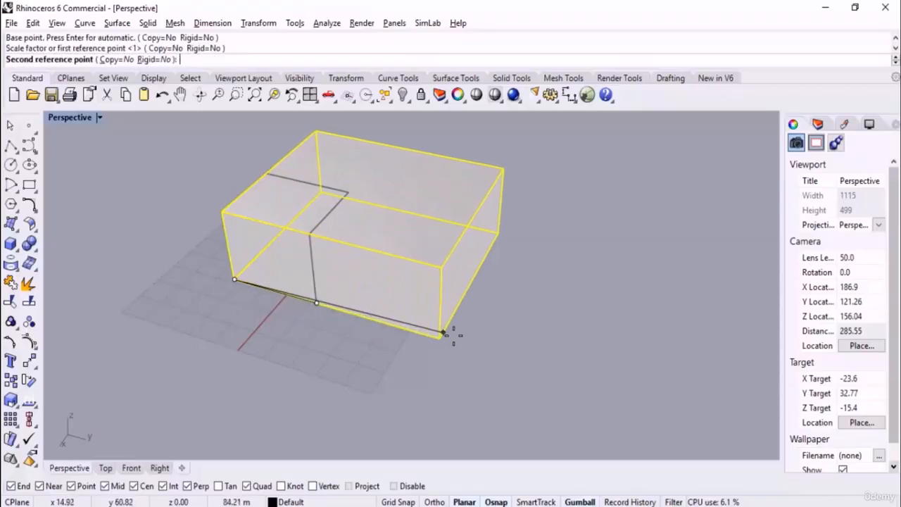
{"action": "right_click_drag", "start_coordinate": [422, 354], "coordinate": [452, 328]}
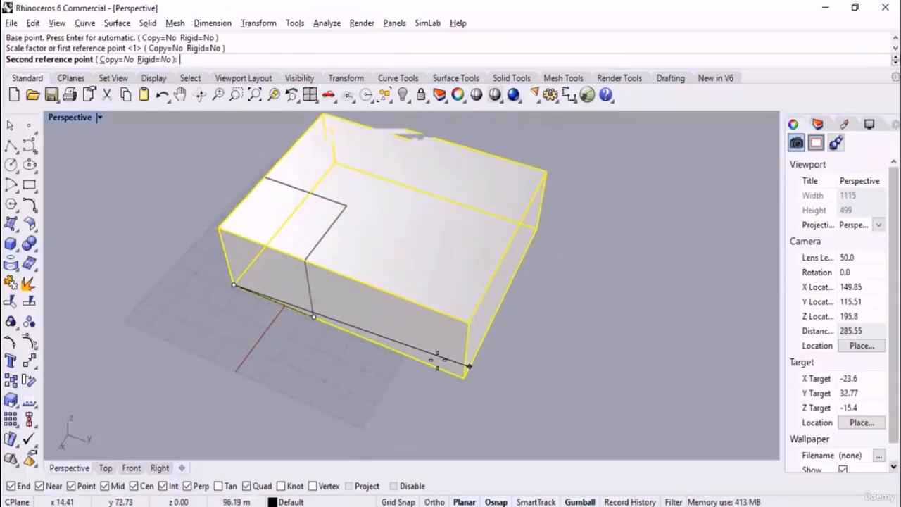
{"action": "left_click", "coordinate": [401, 350]}
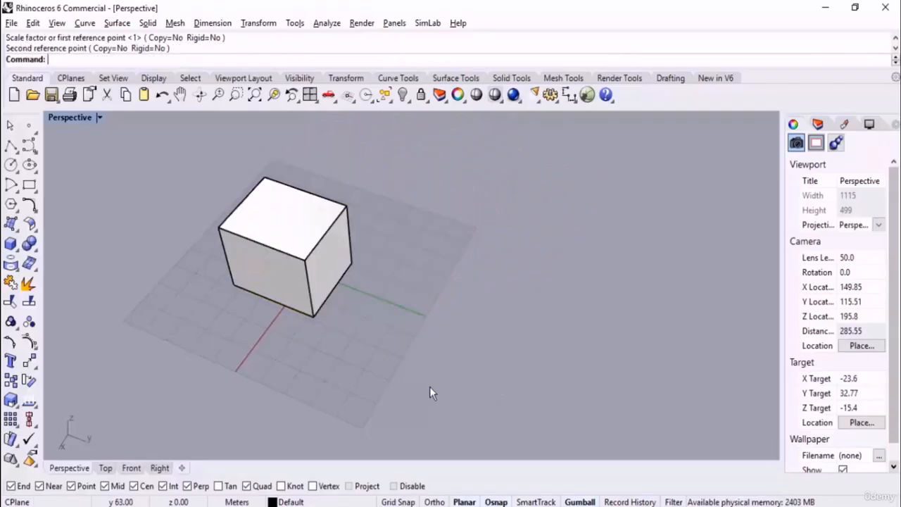
Try scaling the box uniformly in three dimensions with Scale from its front bottom corner on the negative Y side, and cancel the preview.
{"action": "scroll", "coordinate": [379, 271], "scroll_direction": "down", "scroll_amount": 3}
{"action": "type", "text": "SC"}
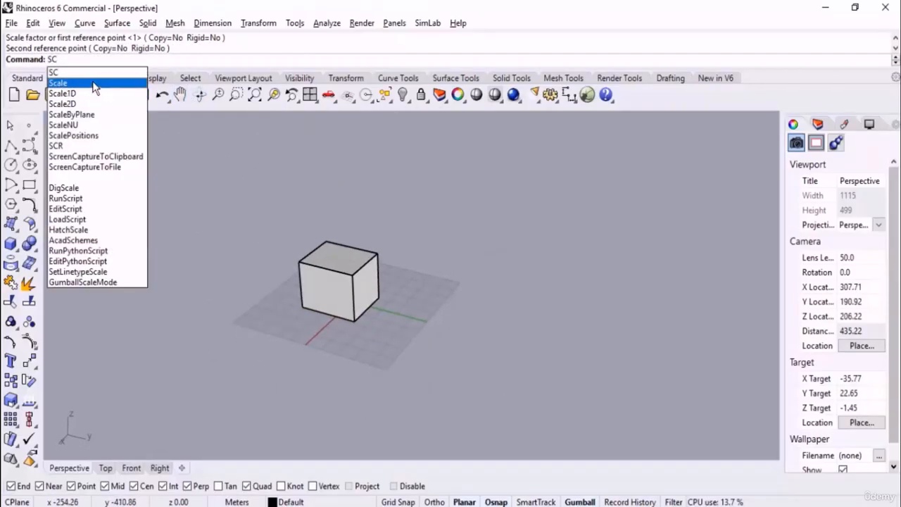
{"action": "left_click", "coordinate": [93, 84]}
{"action": "left_click", "coordinate": [331, 260]}
{"action": "key", "text": "Return"}
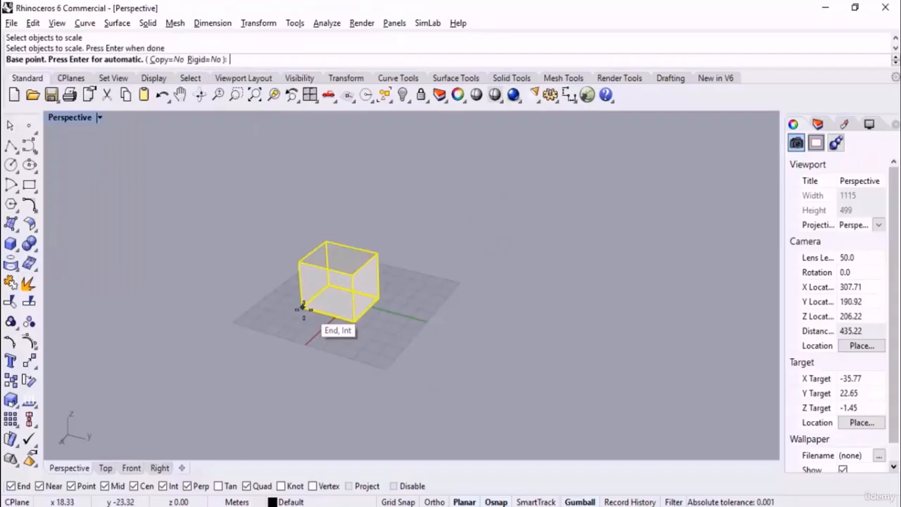
{"action": "left_click", "coordinate": [303, 306]}
{"action": "left_click", "coordinate": [354, 321]}
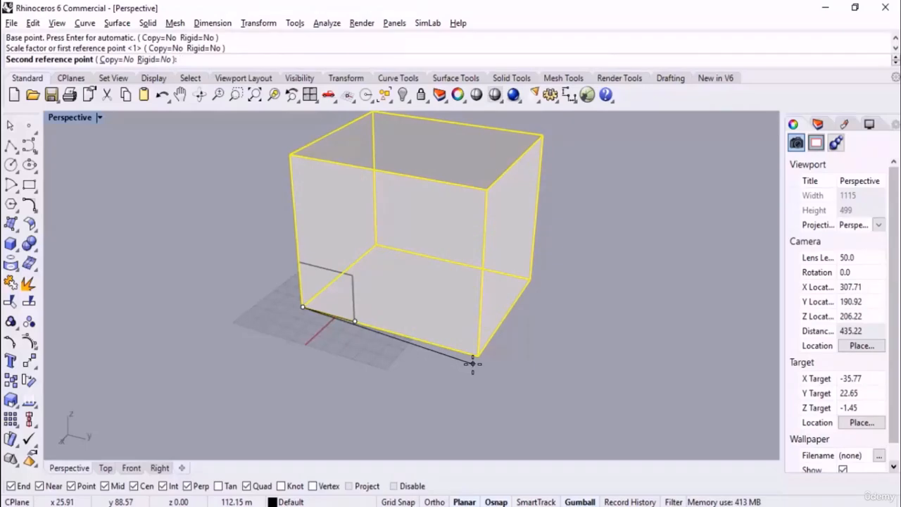
{"action": "key", "text": "Escape"}
Scale the box by a factor of 2 along the X axis with Scale1D, using its front bottom corner on the negative Y side as base point.
{"action": "right_click_drag", "start_coordinate": [367, 356], "coordinate": [364, 405]}
{"action": "scroll", "coordinate": [354, 285], "scroll_direction": "up", "scroll_amount": 2}
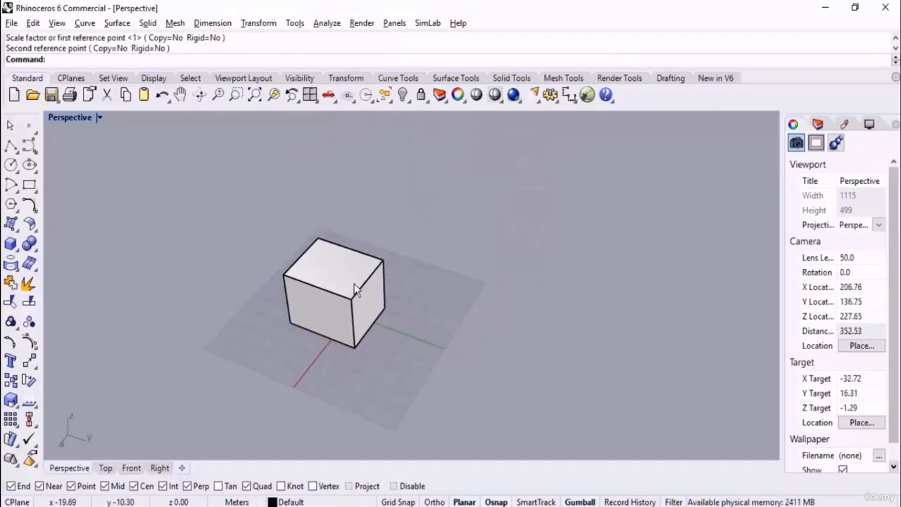
{"action": "right_click_drag", "start_coordinate": [367, 352], "coordinate": [381, 332]}
{"action": "type", "text": "SC"}
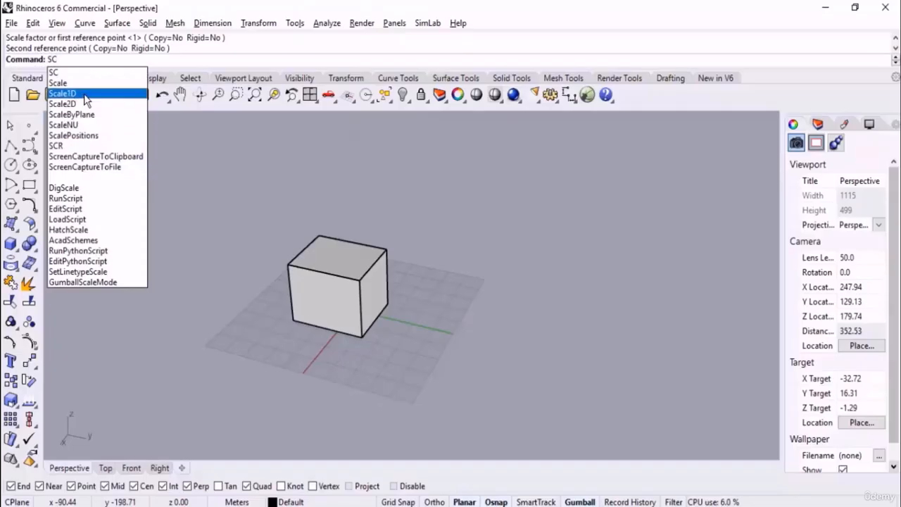
{"action": "left_click", "coordinate": [90, 93]}
{"action": "left_click", "coordinate": [340, 273]}
{"action": "key", "text": "Return"}
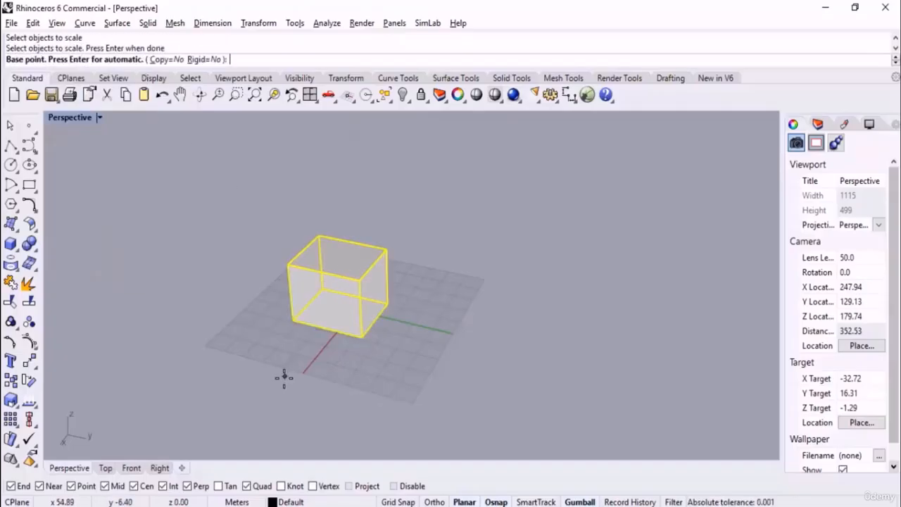
{"action": "left_click", "coordinate": [294, 321]}
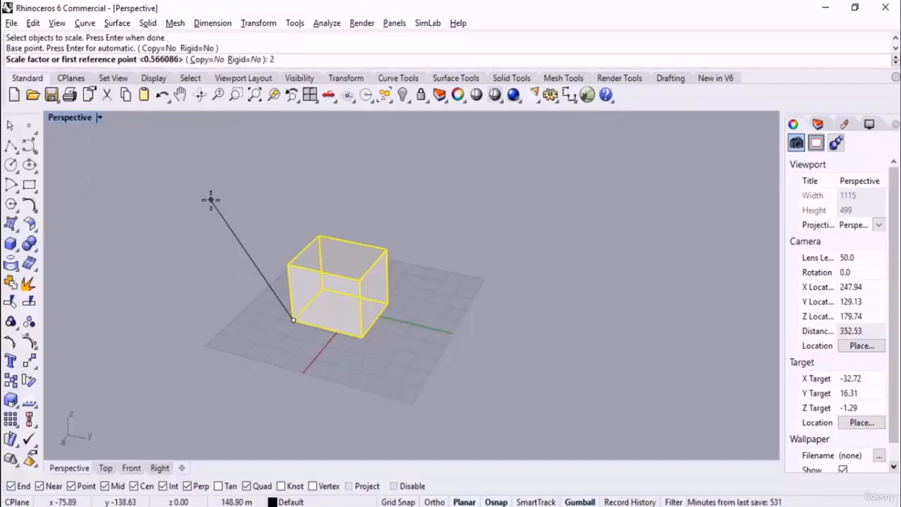
{"action": "key", "text": "Return"}
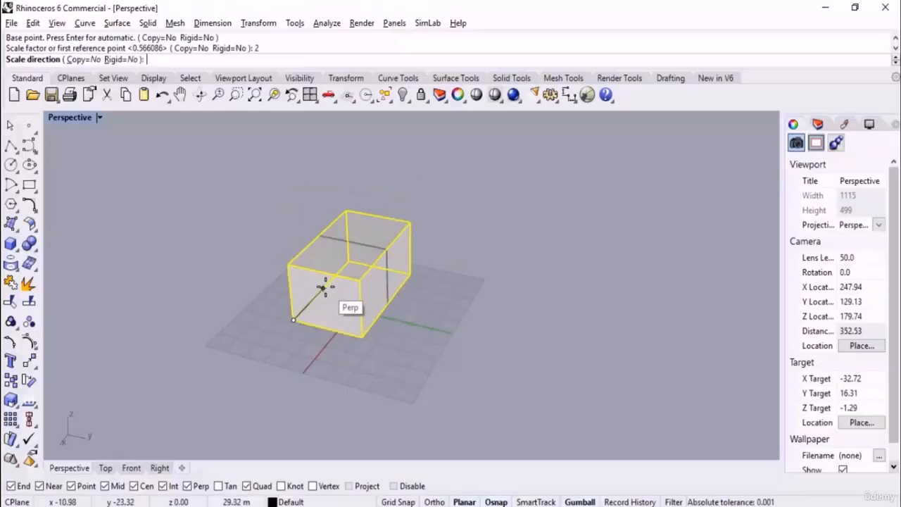
{"action": "left_click", "coordinate": [324, 287]}
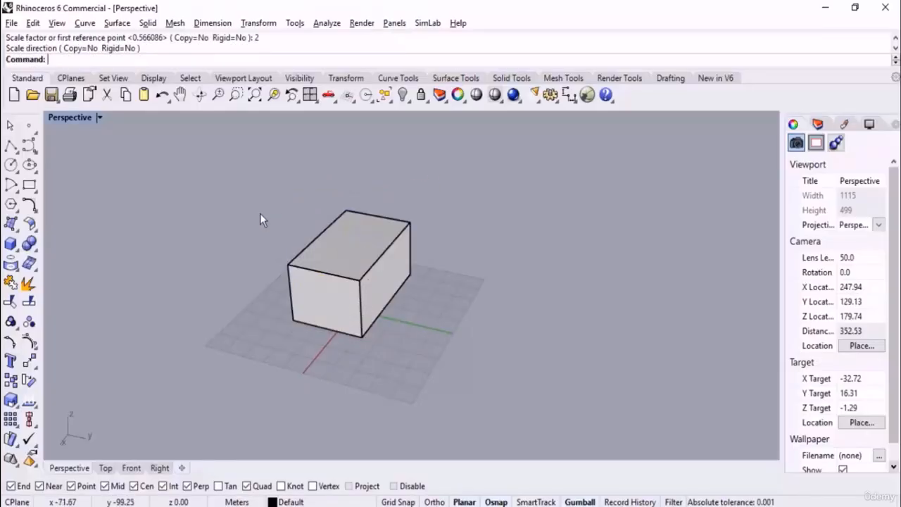
Try scaling the box by a factor of 0.5 along X with Scale1D from its bottom corner on the positive X and Y sides, and undo it.
{"action": "type", "text": "SC"}
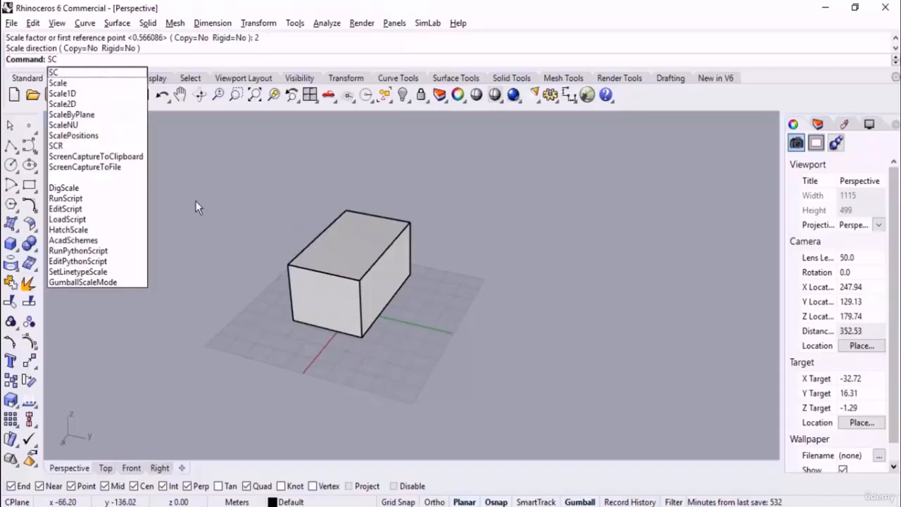
{"action": "left_click", "coordinate": [96, 92]}
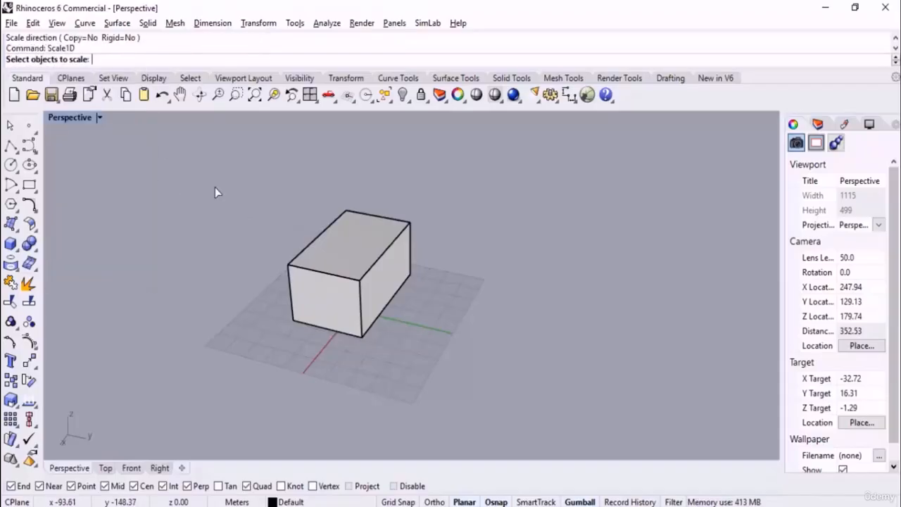
{"action": "left_click", "coordinate": [322, 250]}
{"action": "key", "text": "Return"}
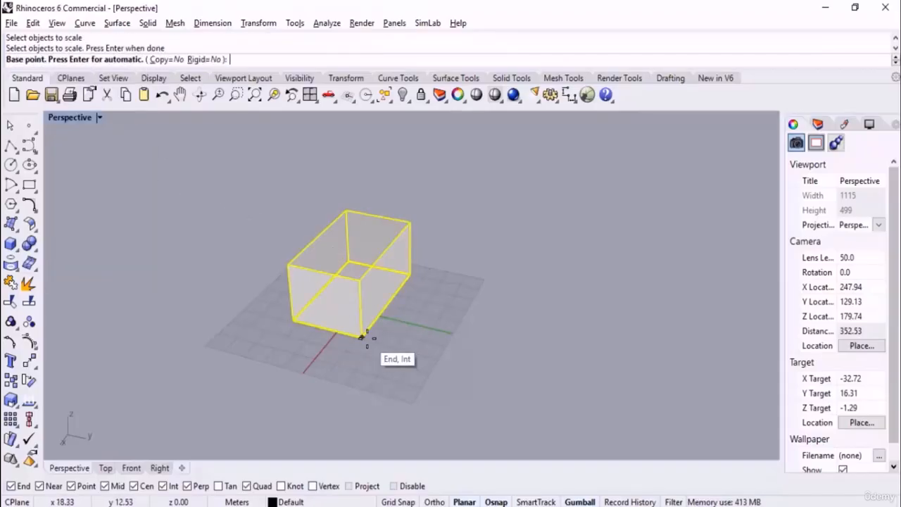
{"action": "right_click_drag", "start_coordinate": [362, 339], "coordinate": [436, 354]}
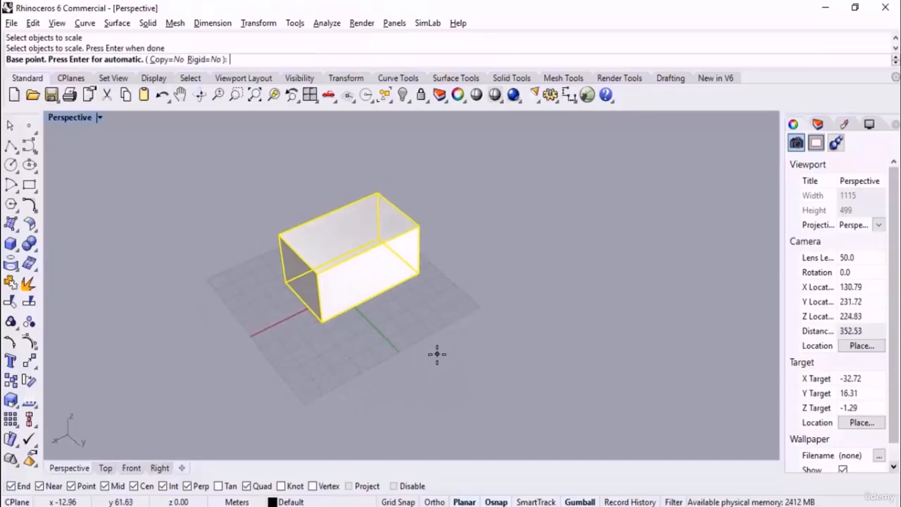
{"action": "left_click", "coordinate": [322, 321]}
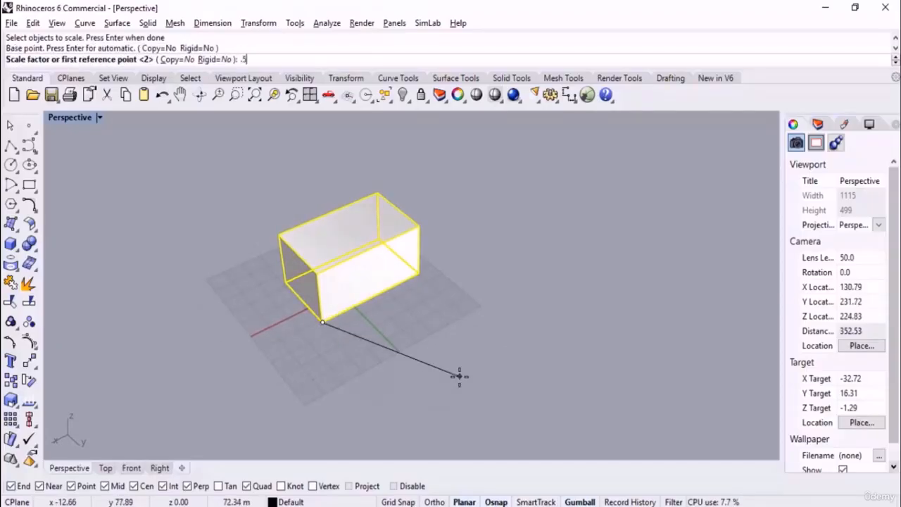
{"action": "key", "text": "Return"}
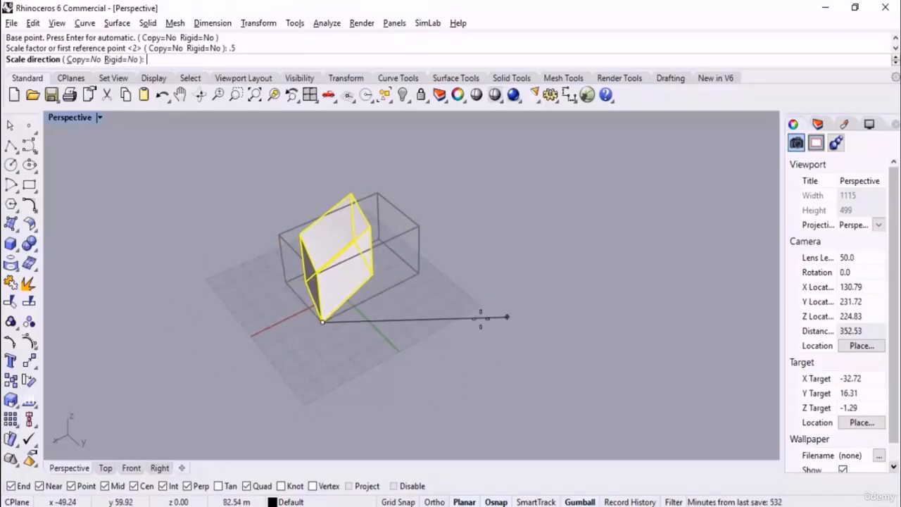
{"action": "right_click_drag", "start_coordinate": [481, 318], "coordinate": [497, 360]}
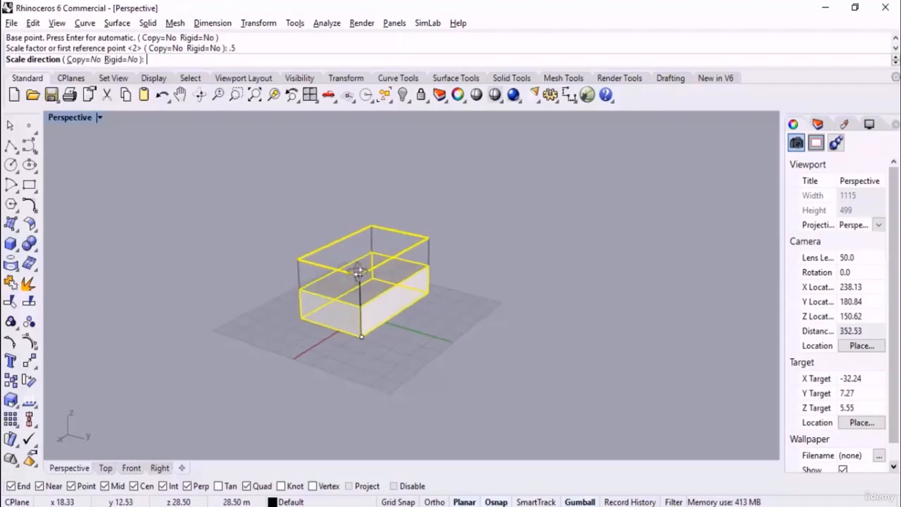
{"action": "right_click_drag", "start_coordinate": [358, 271], "coordinate": [346, 306]}
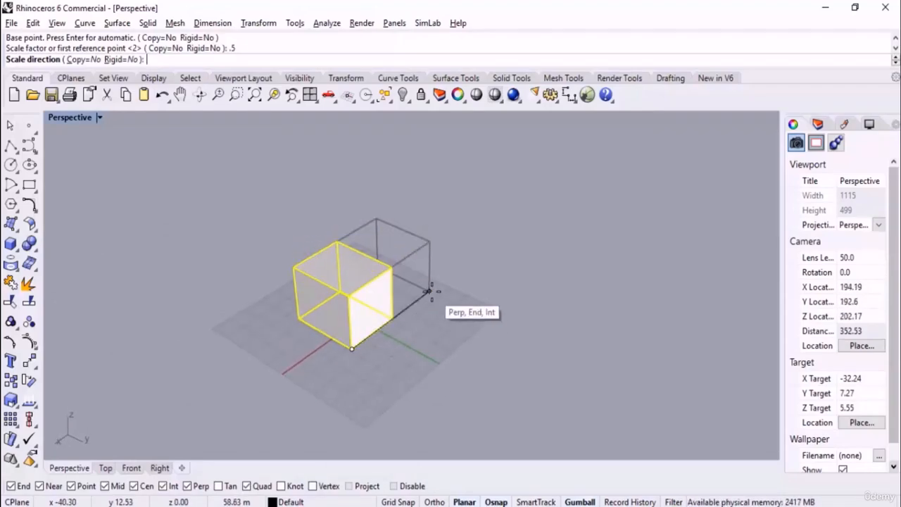
{"action": "left_click", "coordinate": [352, 348]}
{"action": "key", "text": "ctrl+z"}
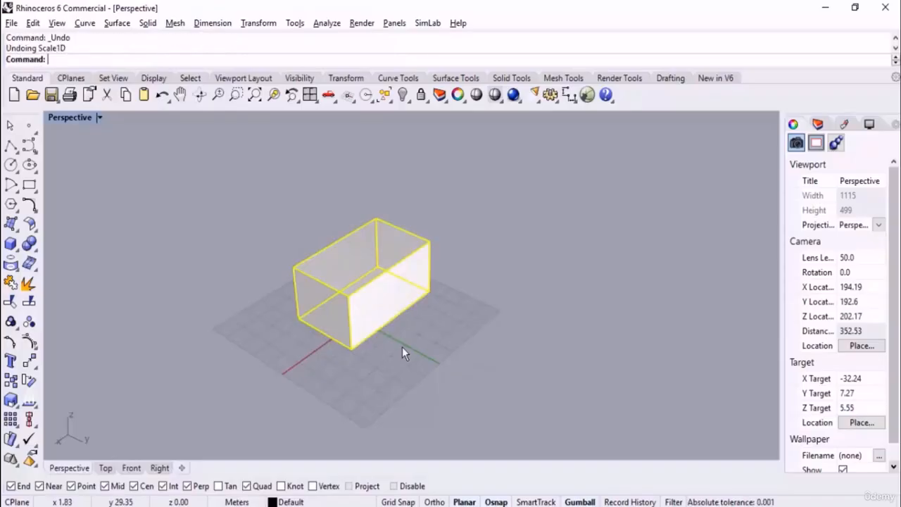
Try resizing the box to 25 m along X with Scale1D, referencing its bottom edge on the positive Y side, and undo it.
{"action": "right_click_drag", "start_coordinate": [453, 347], "coordinate": [436, 333]}
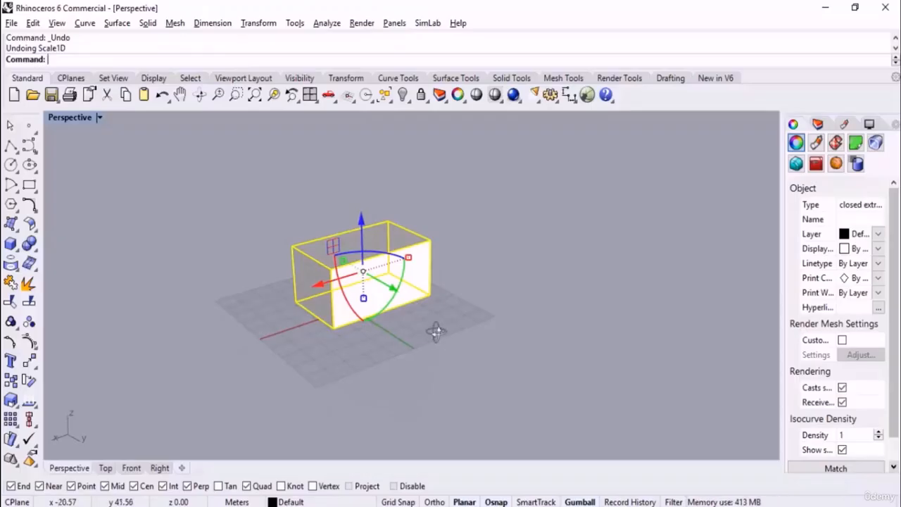
{"action": "scroll", "coordinate": [435, 329], "scroll_direction": "up", "scroll_amount": 5}
{"action": "key", "text": "Return"}
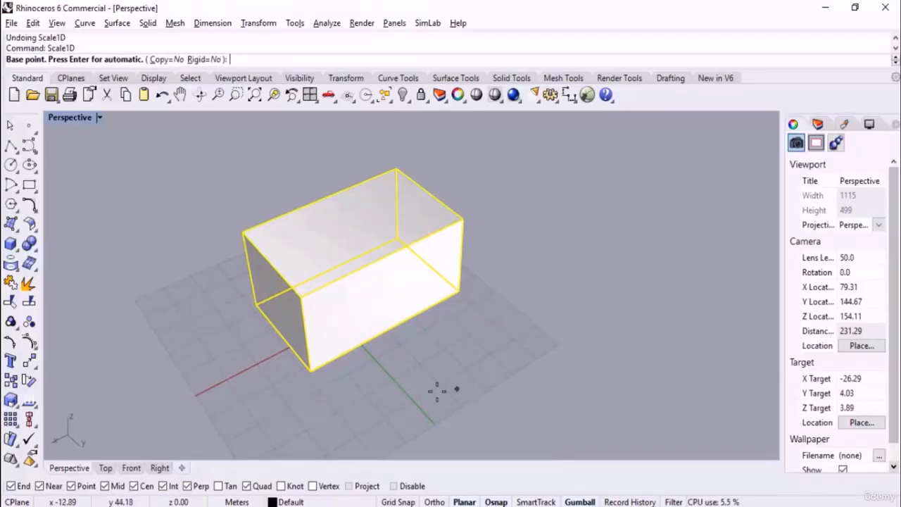
{"action": "left_click", "coordinate": [307, 374]}
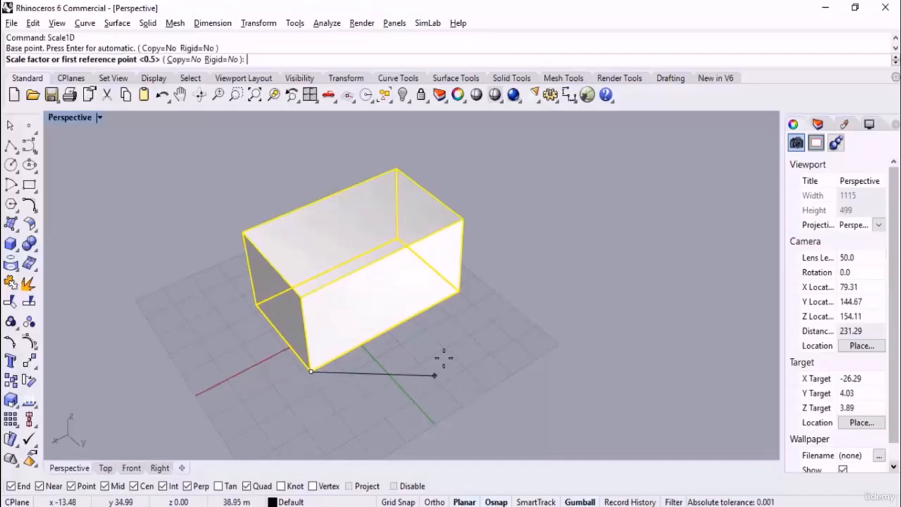
{"action": "left_click", "coordinate": [461, 293]}
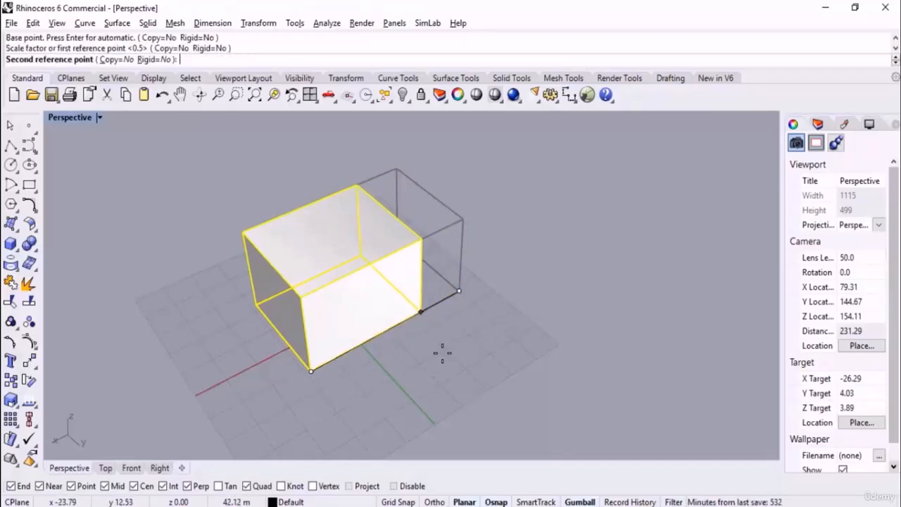
{"action": "type", "text": "25"}
{"action": "key", "text": "Return"}
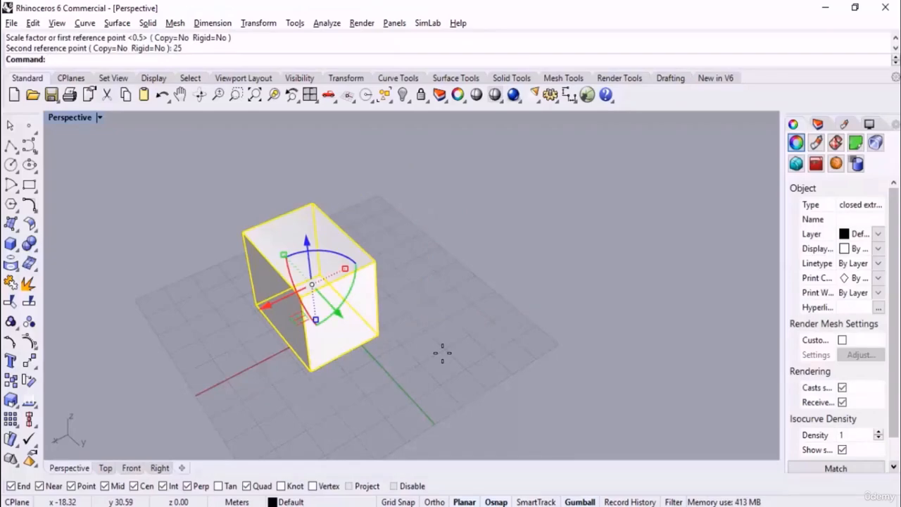
{"action": "key", "text": "ctrl+z"}
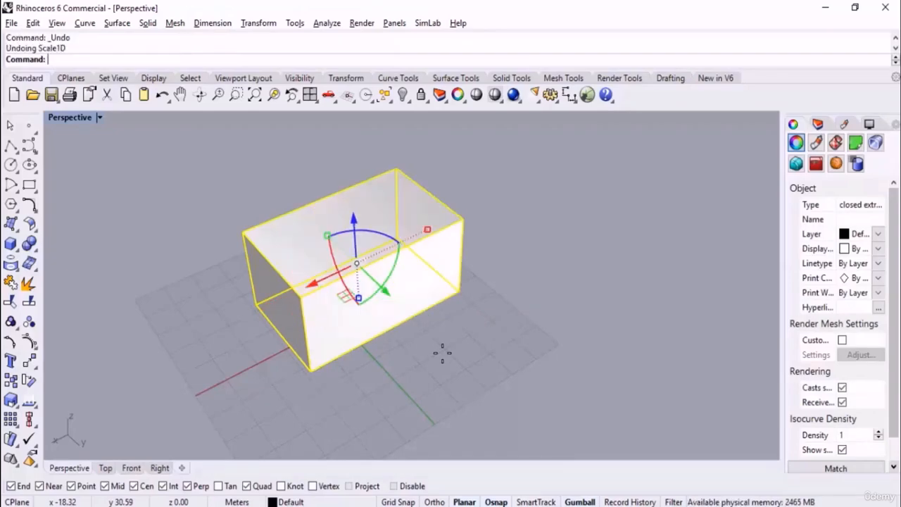
Try setting the box's height to 18 m with Scale1D, using the front vertical edge's ends as base and reference points, and undo the scaling.
{"action": "mouse_move", "coordinate": [424, 358]}
{"action": "right_mouse_down"}
{"action": "mouse_move", "coordinate": [412, 291]}
{"action": "mouse_move", "coordinate": [424, 312]}
{"action": "mouse_move", "coordinate": [424, 344]}
{"action": "right_mouse_up"}
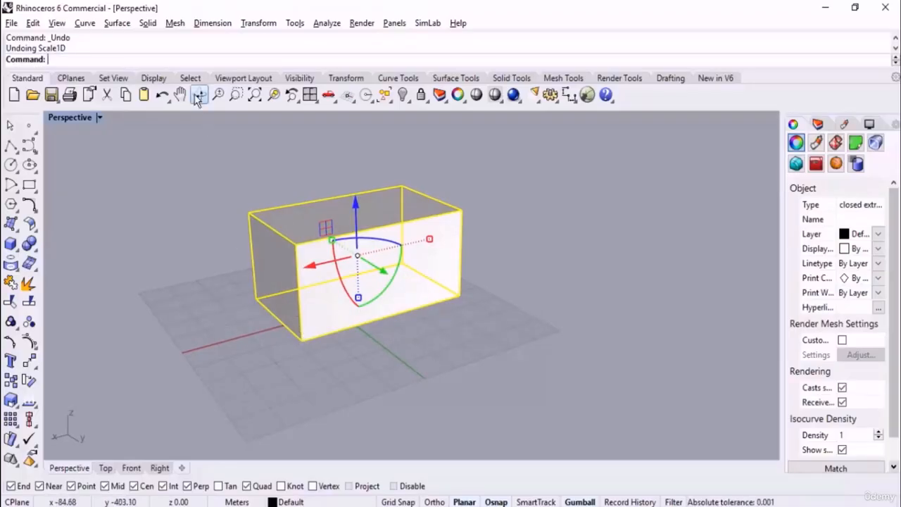
{"action": "right_click", "coordinate": [171, 63]}
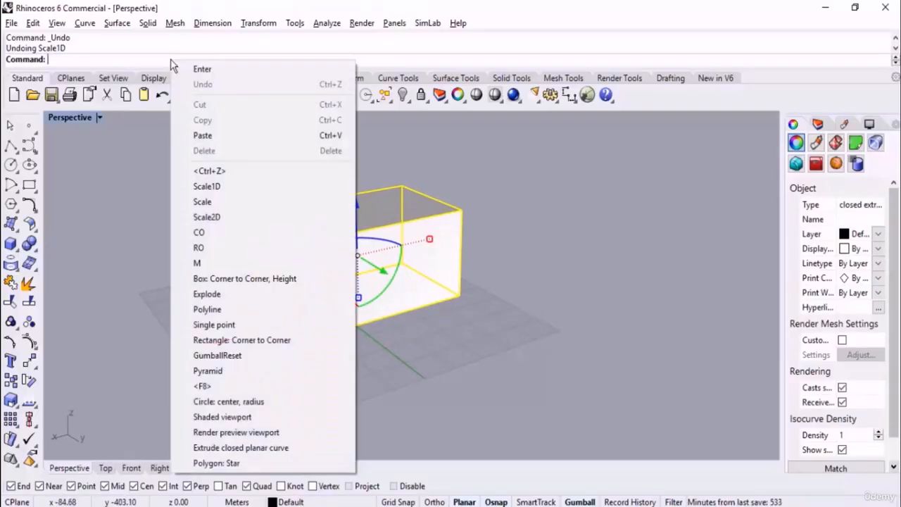
{"action": "left_click", "coordinate": [215, 186]}
{"action": "left_click", "coordinate": [301, 340]}
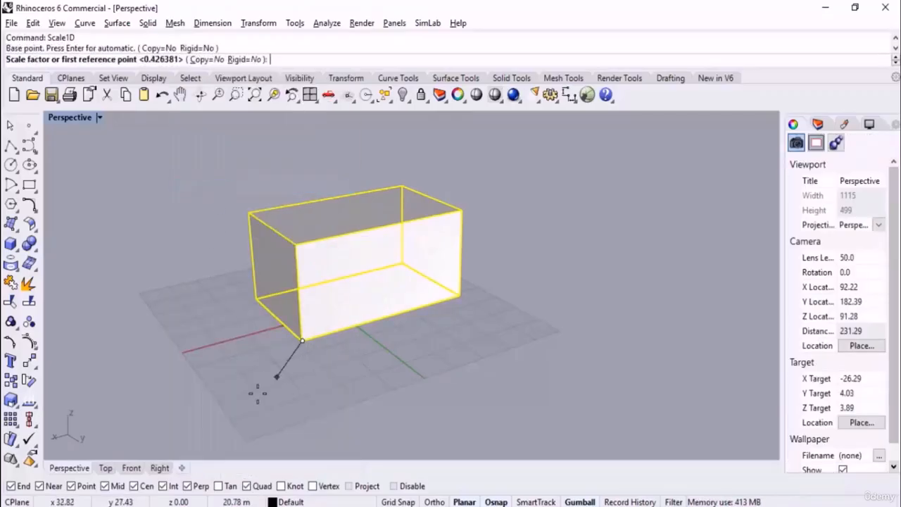
{"action": "left_click", "coordinate": [296, 245]}
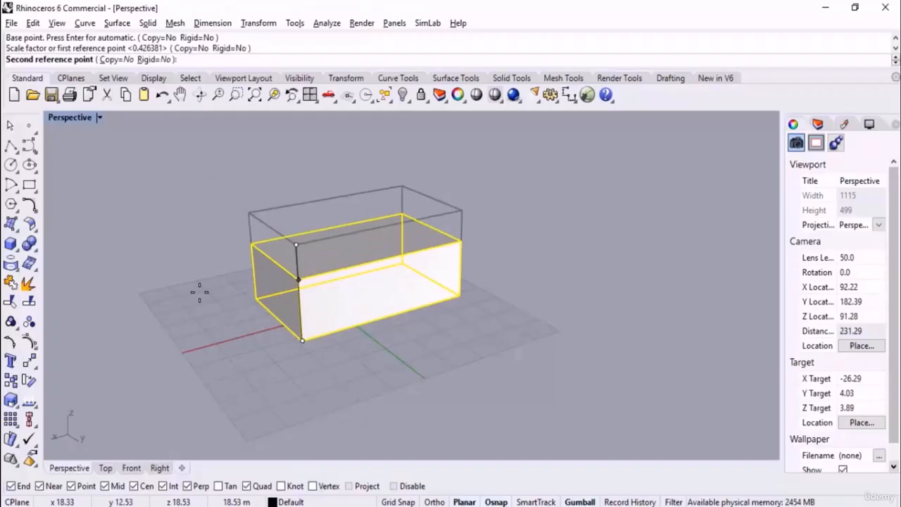
{"action": "type", "text": "18"}
{"action": "key", "text": "Return"}
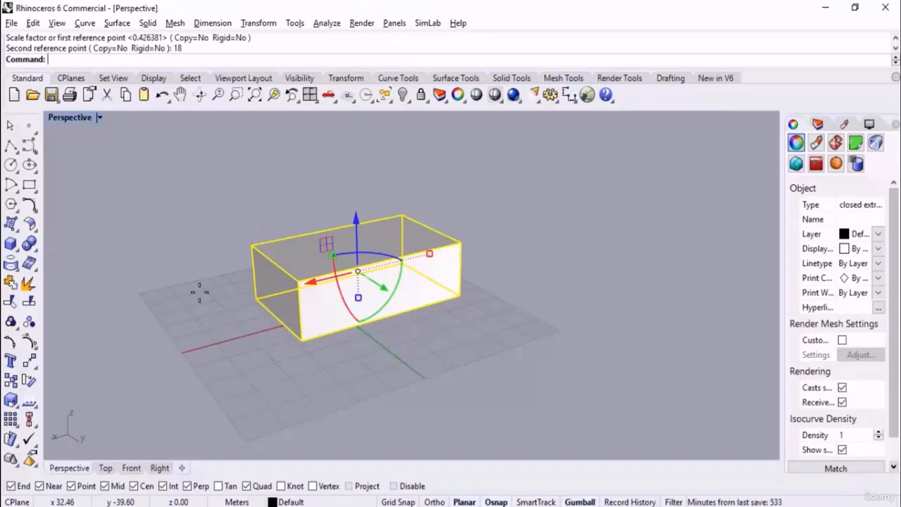
{"action": "right_click_drag", "start_coordinate": [453, 274], "coordinate": [458, 298]}
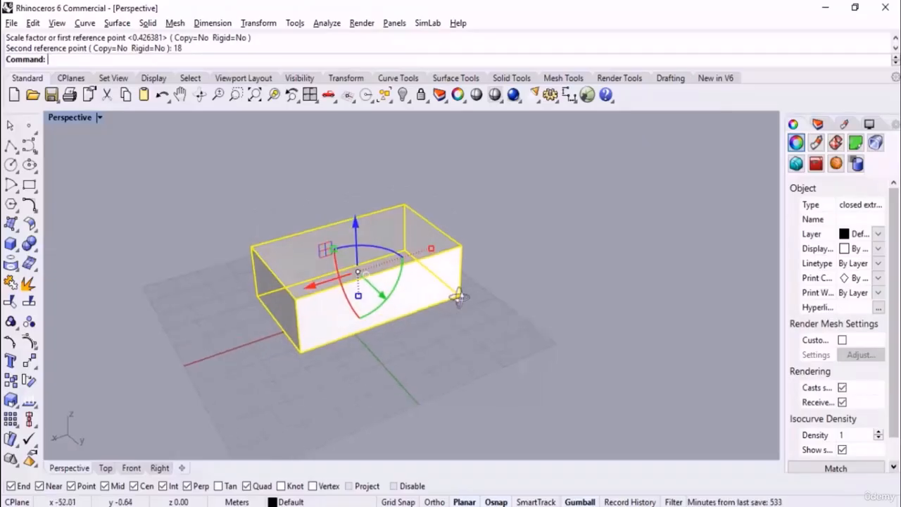
{"action": "left_click", "coordinate": [521, 324]}
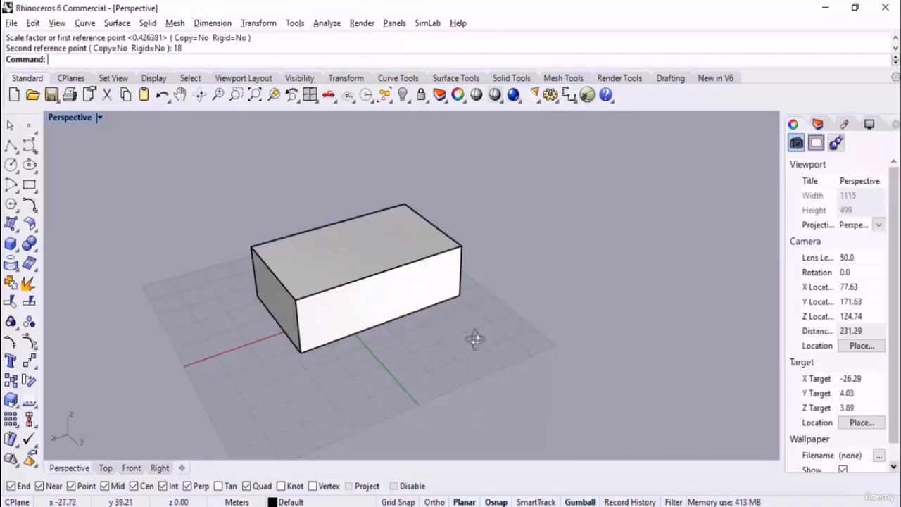
{"action": "right_click_drag", "start_coordinate": [474, 338], "coordinate": [475, 332]}
{"action": "key", "text": "ctrl+z"}
{"action": "key", "text": "Escape"}
Try scaling the box by a factor of 2 in the horizontal plane with Scale2D from its front bottom corner, and undo it.
{"action": "right_click_drag", "start_coordinate": [394, 337], "coordinate": [285, 307]}
{"action": "type", "text": "SC"}
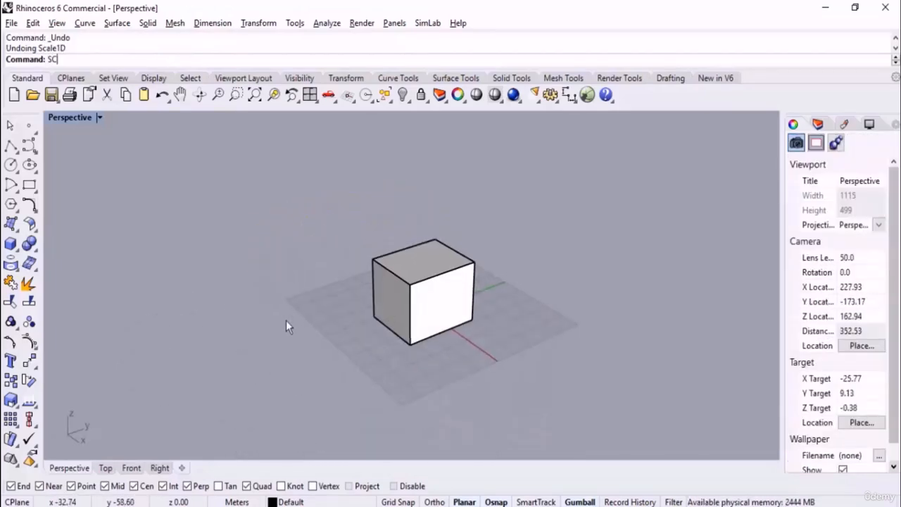
{"action": "left_click", "coordinate": [94, 99]}
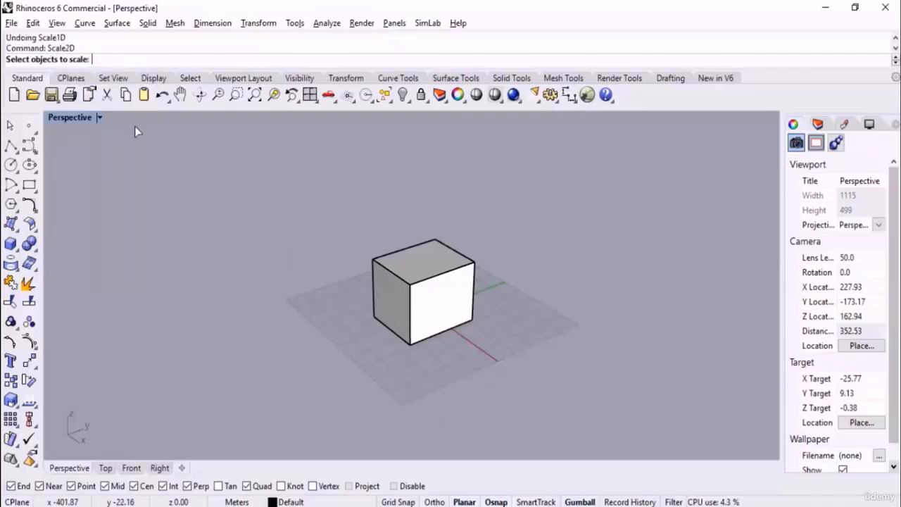
{"action": "left_click", "coordinate": [451, 297]}
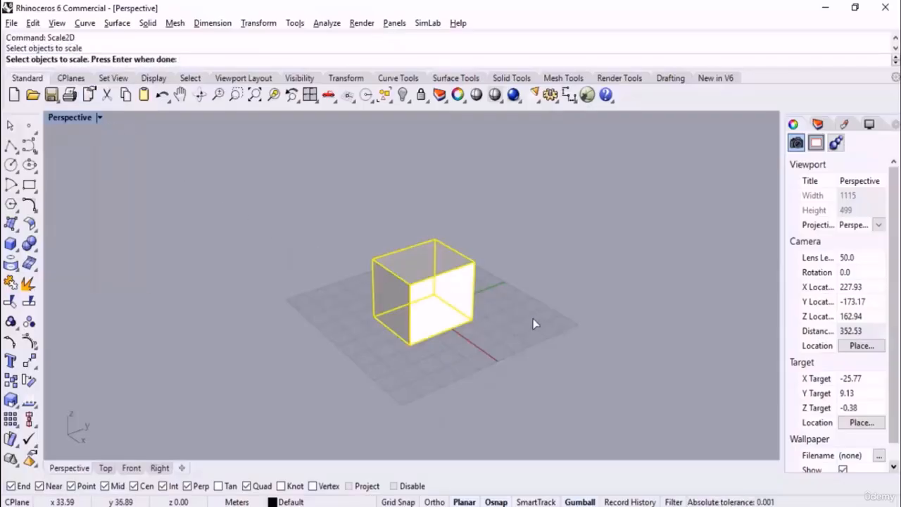
{"action": "key", "text": "Return"}
{"action": "left_click", "coordinate": [409, 344]}
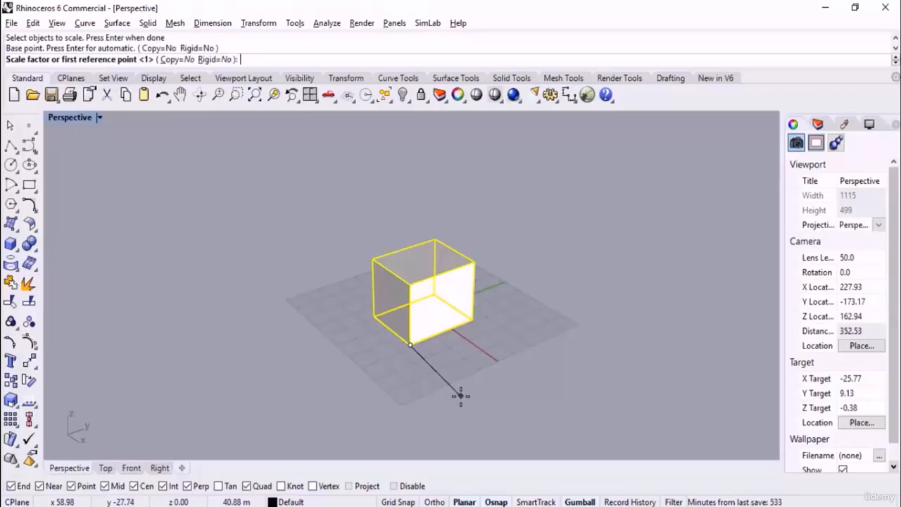
{"action": "key", "text": "Return"}
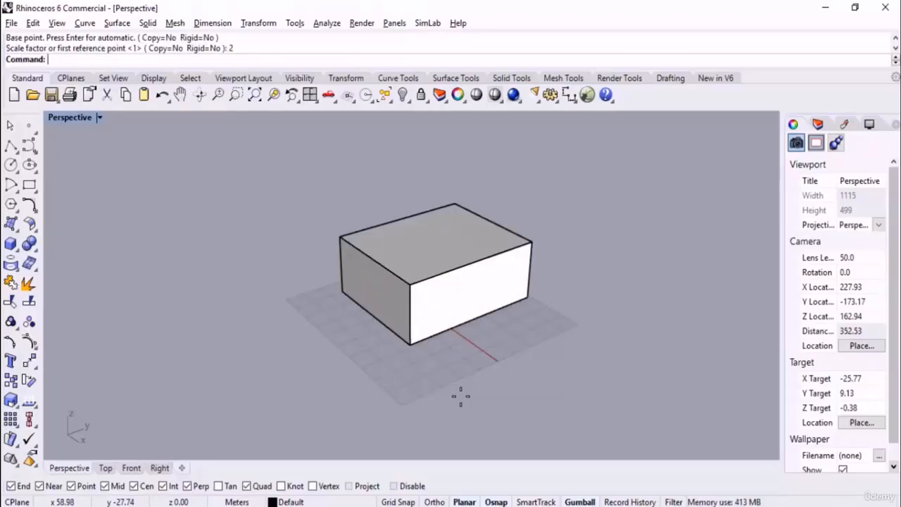
{"action": "key", "text": "ctrl+z"}
Try scaling the box by a factor of 2 in the Front view plane with Scale2D from its bottom corner on the negative X side, and undo it.
{"action": "key", "text": "Return"}
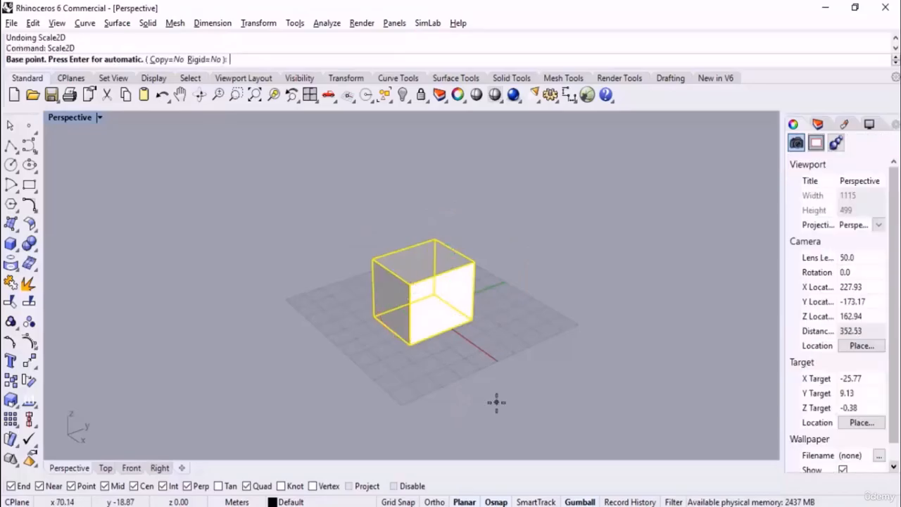
{"action": "left_click", "coordinate": [131, 467]}
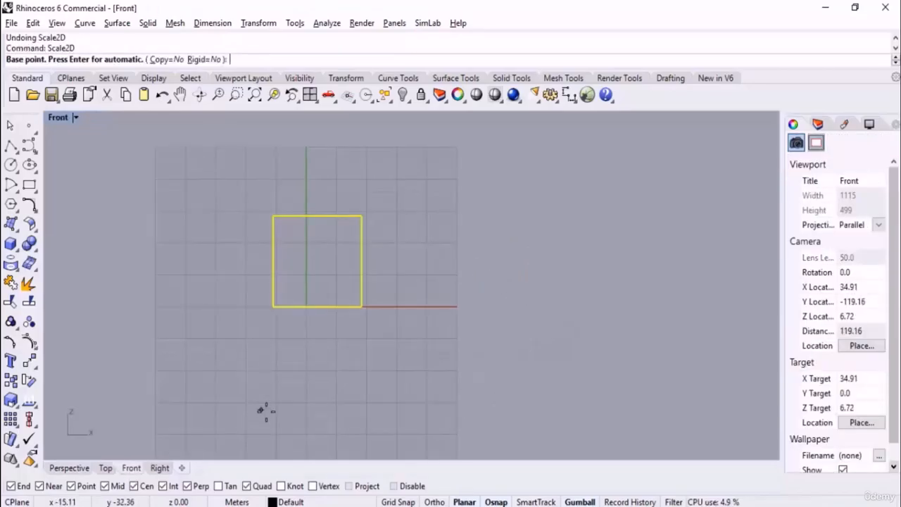
{"action": "left_click", "coordinate": [270, 307]}
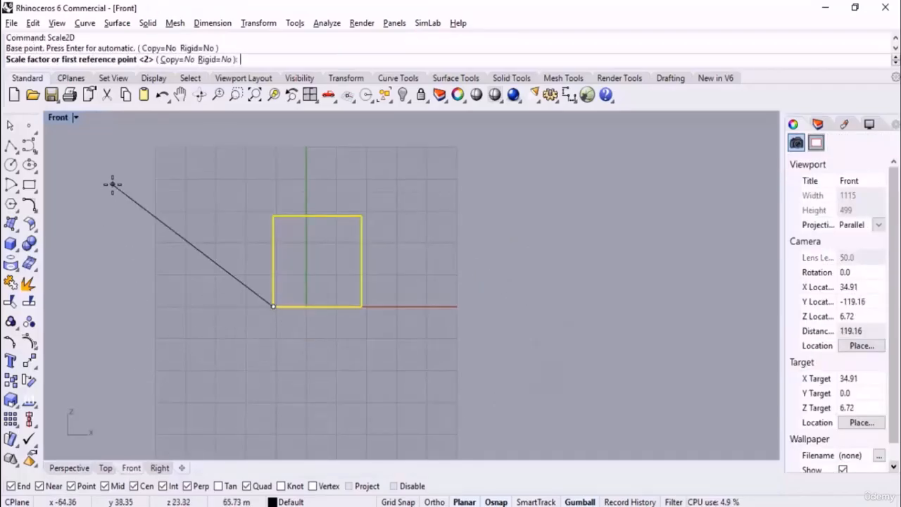
{"action": "key", "text": "Return"}
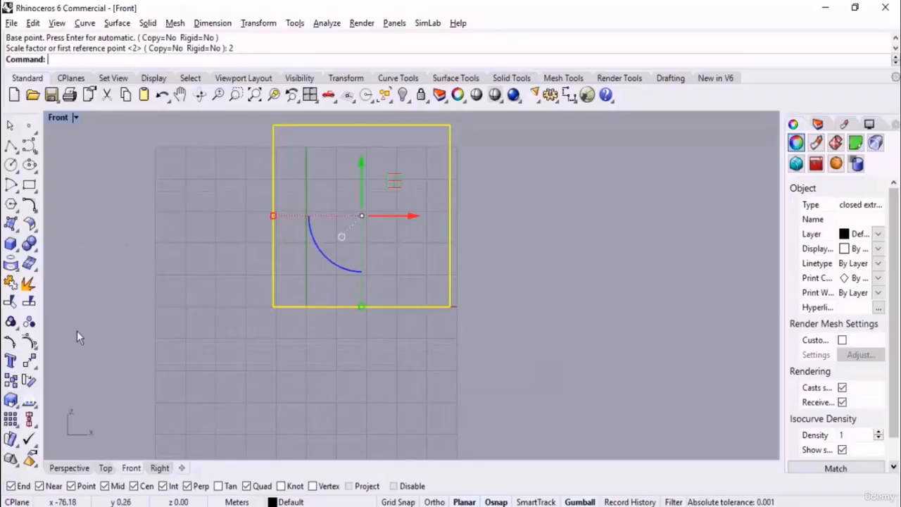
{"action": "left_click", "coordinate": [69, 468]}
{"action": "right_click_drag", "start_coordinate": [164, 420], "coordinate": [522, 237]}
{"action": "key", "text": "ctrl+z"}
Resize the box horizontally with Scale2D from its front bottom corner, setting the referenced bottom edge along X to 30 m.
{"action": "right_click_drag", "start_coordinate": [287, 306], "coordinate": [394, 282]}
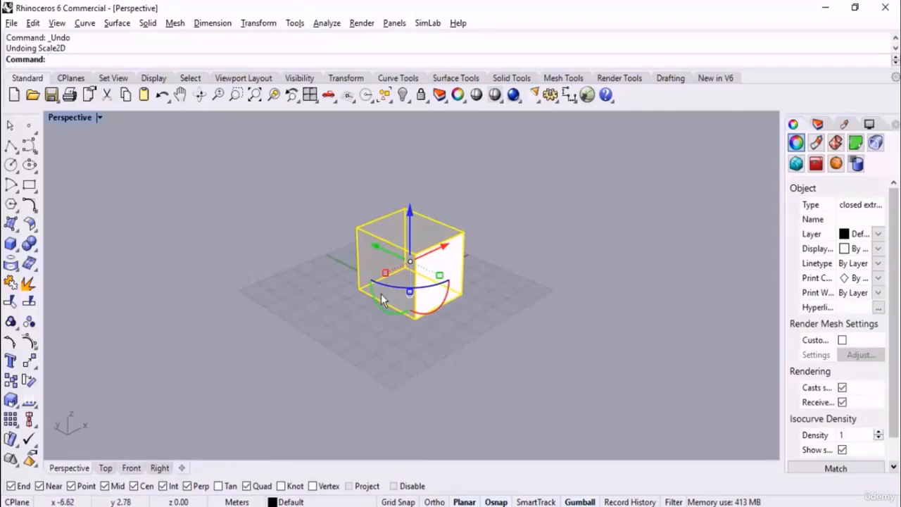
{"action": "key", "text": "Return"}
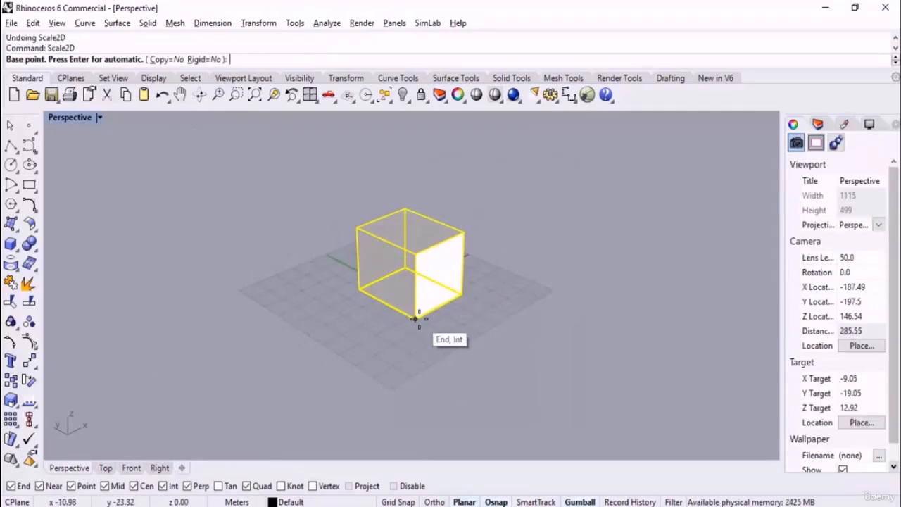
{"action": "left_click", "coordinate": [418, 319]}
{"action": "right_click_drag", "start_coordinate": [492, 361], "coordinate": [479, 382]}
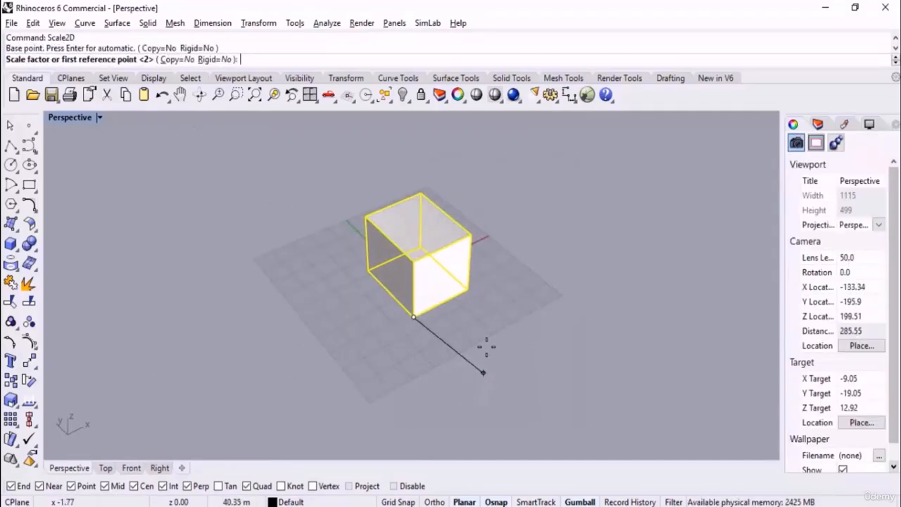
{"action": "left_click", "coordinate": [468, 289]}
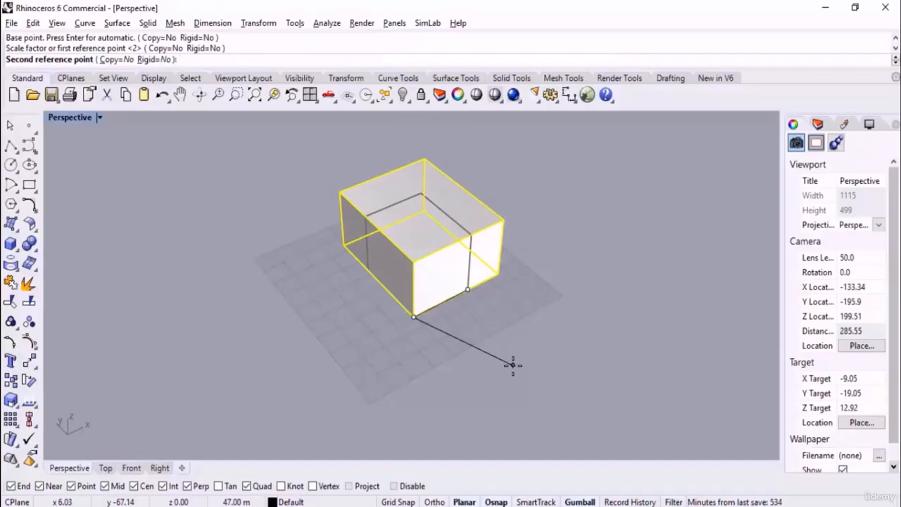
{"action": "type", "text": "30"}
{"action": "key", "text": "Return"}
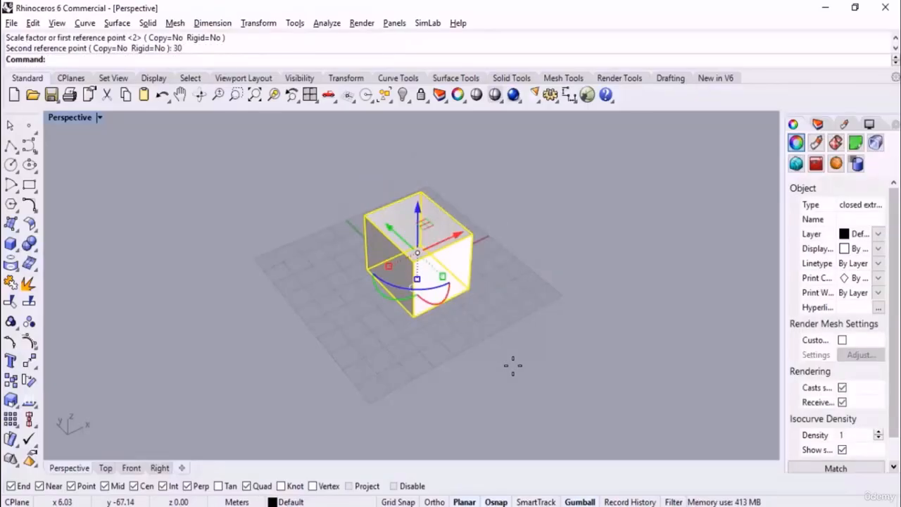
{"action": "left_click", "coordinate": [453, 378]}
{"action": "right_click_drag", "start_coordinate": [454, 378], "coordinate": [457, 350]}
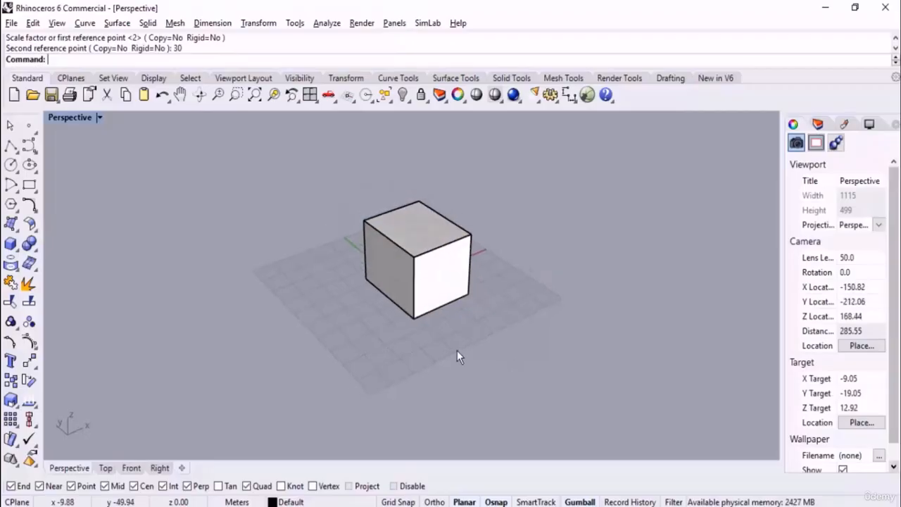
Try scaling the box uniformly by a factor of 2 with Scale from its front bottom corner, and undo it.
{"action": "type", "text": "SC"}
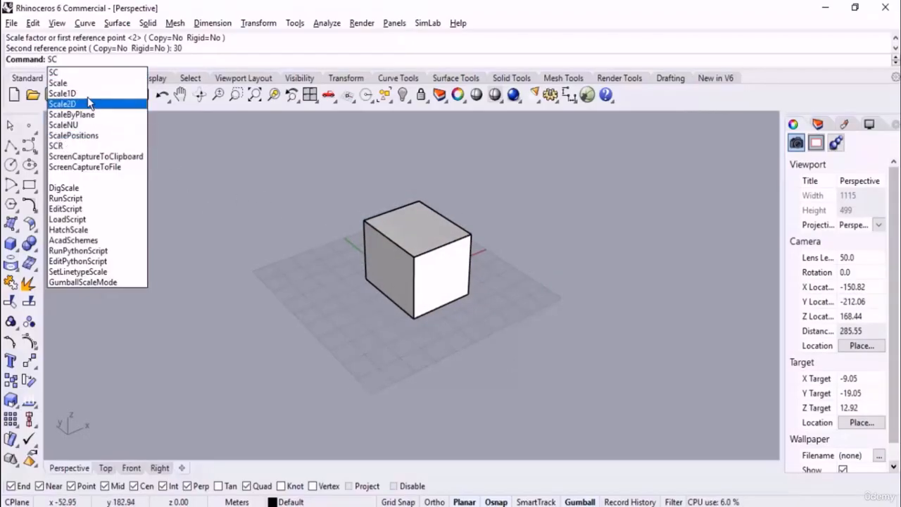
{"action": "left_click", "coordinate": [86, 83]}
{"action": "left_click", "coordinate": [426, 237]}
{"action": "key", "text": "Return"}
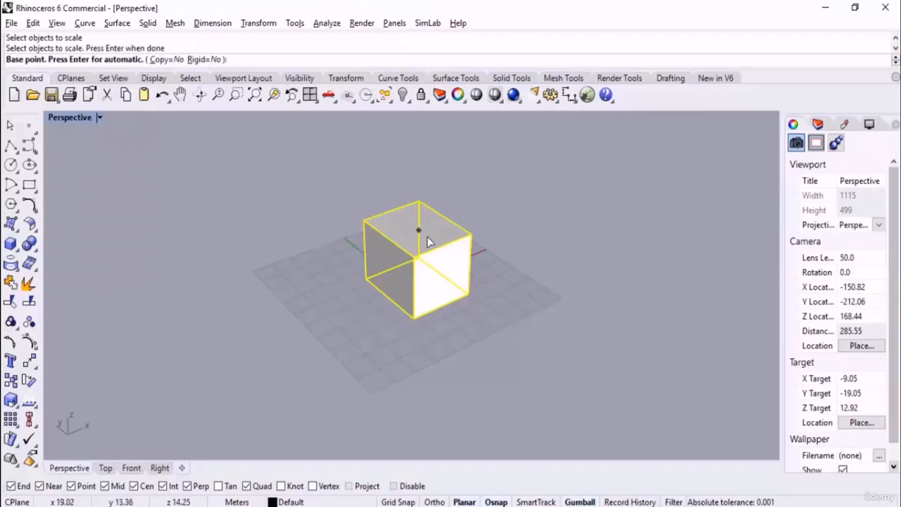
{"action": "left_click", "coordinate": [412, 316]}
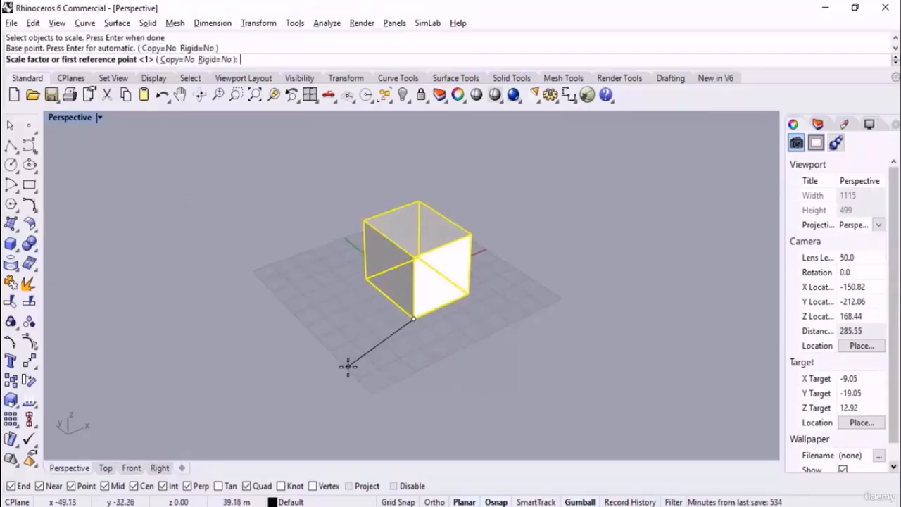
{"action": "type", "text": "2"}
{"action": "key", "text": "Return"}
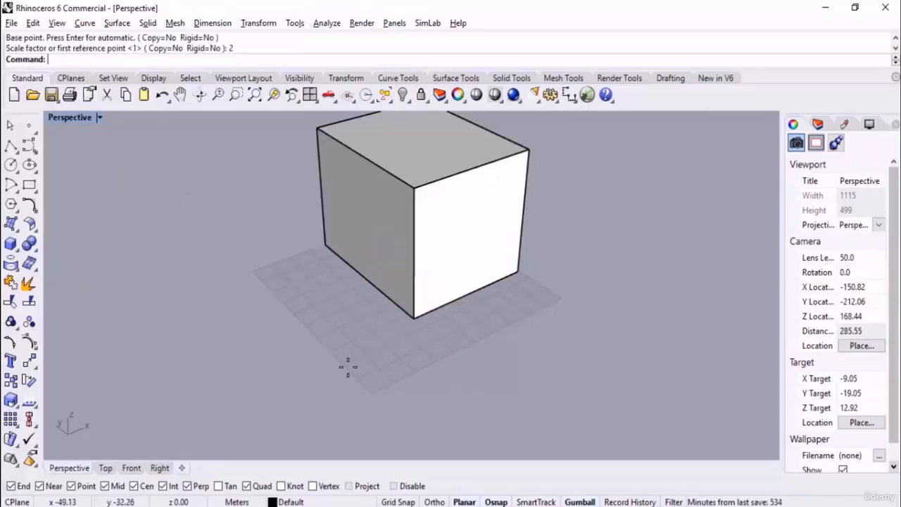
{"action": "key", "text": "ctrl+z"}
Scale the box uniformly with Scale from its front bottom corner, setting the referenced bottom edge along X to 50 m.
{"action": "key", "text": "Return"}
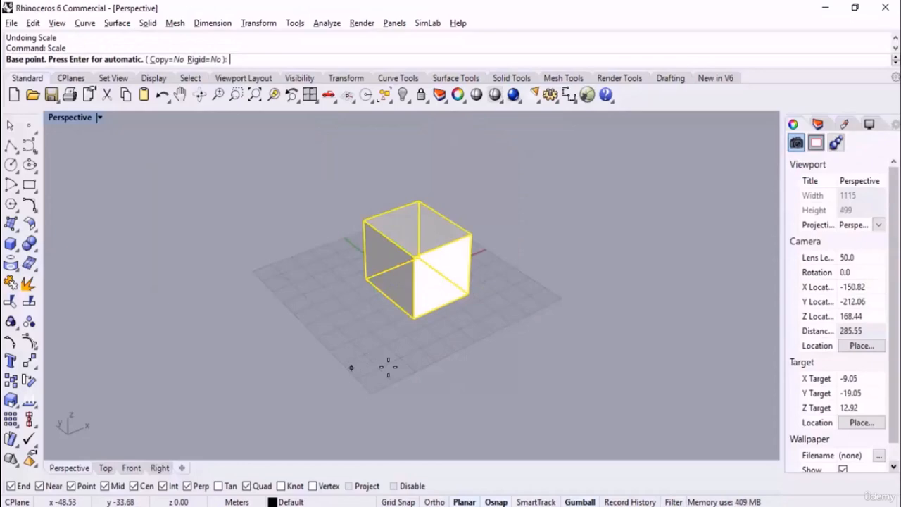
{"action": "left_click", "coordinate": [411, 318]}
{"action": "left_click", "coordinate": [468, 294]}
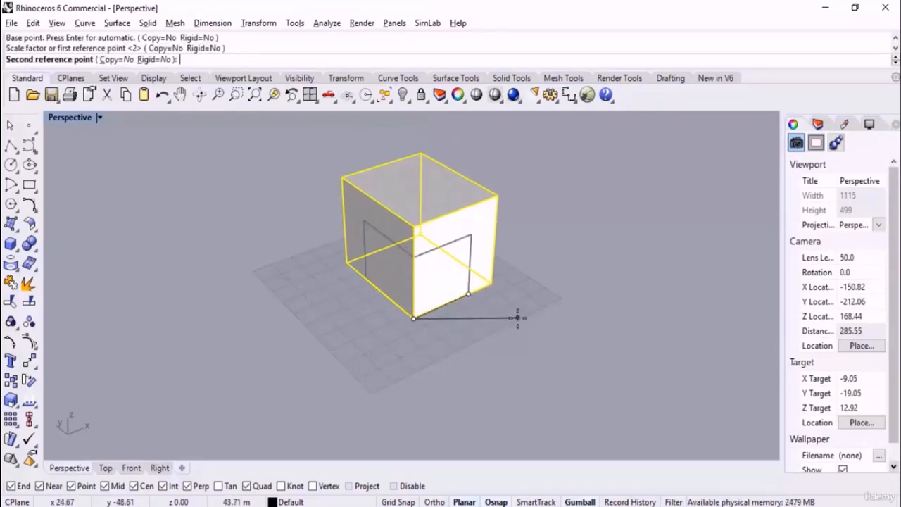
{"action": "type", "text": "30"}
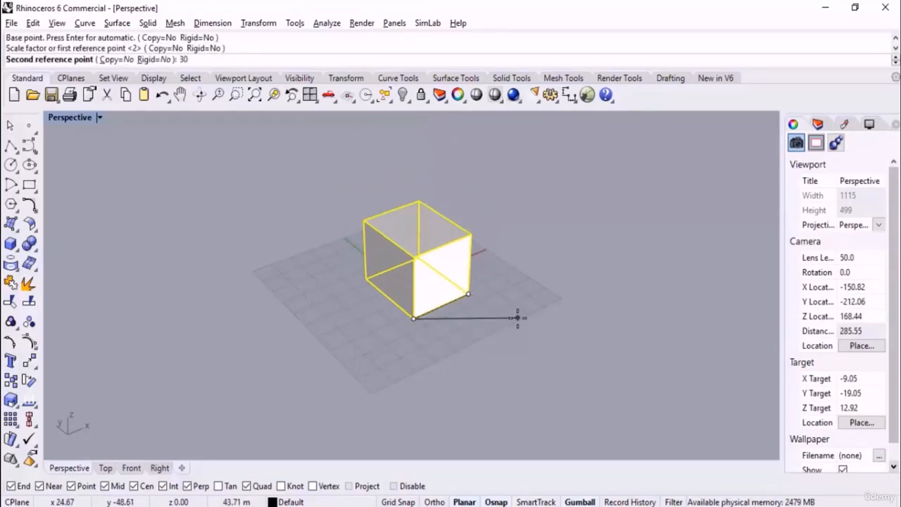
{"action": "key", "text": "BackSpace"}
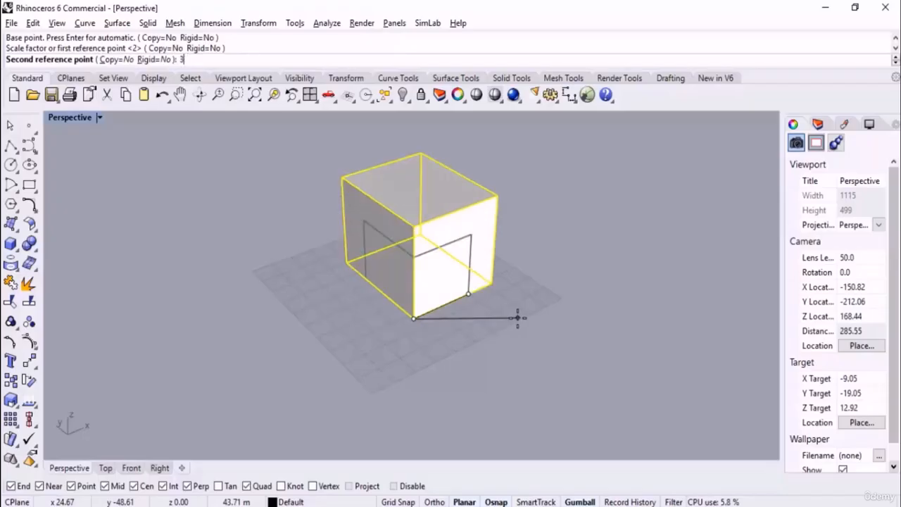
{"action": "type", "text": "50"}
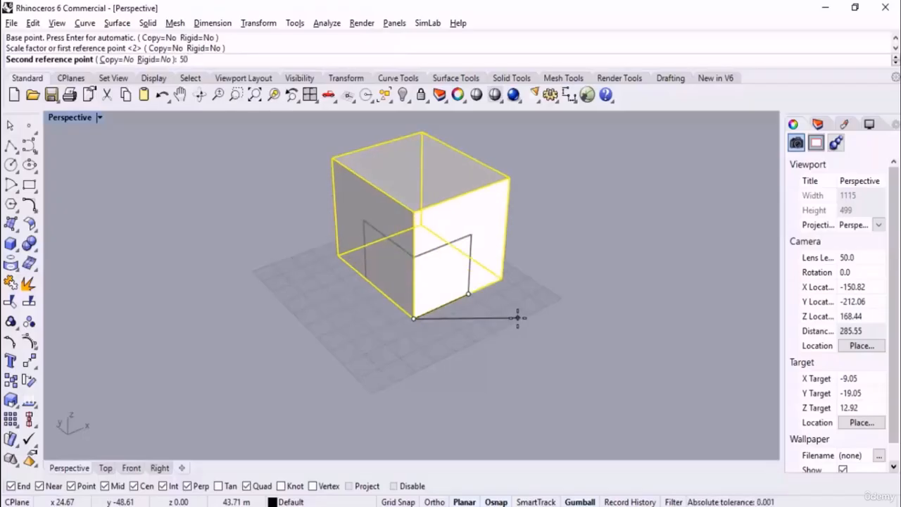
{"action": "key", "text": "Return"}
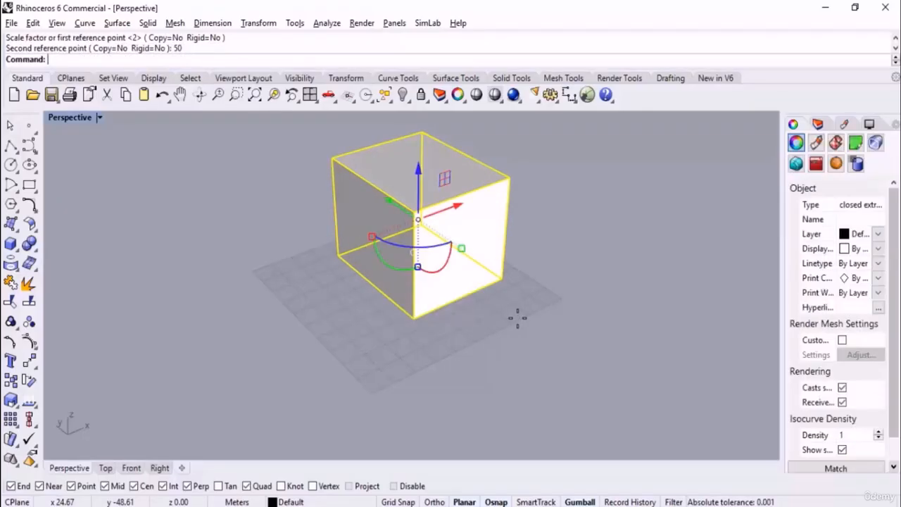